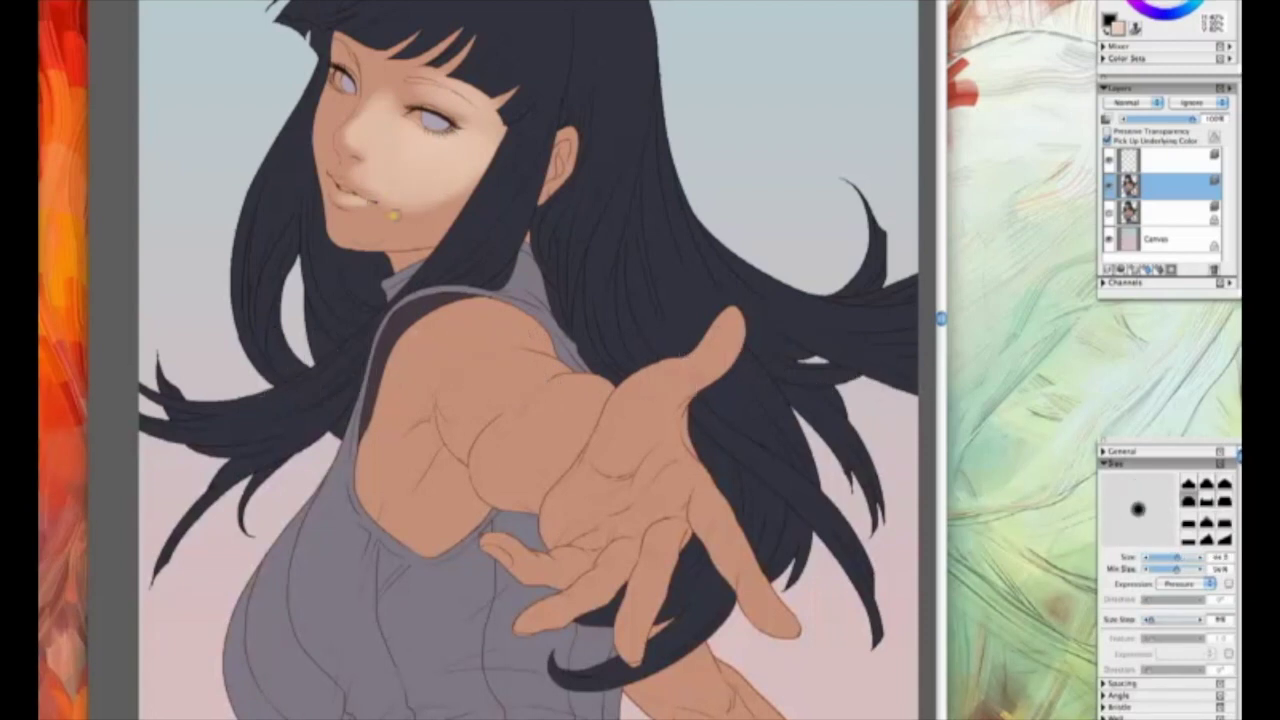
- Blend light skin tones over the cheek, nose and mouth area of the woman's face, adjusting the brush size
left_click_drag(466, 171, 430, 215)
key("bracketleft")
key("bracketleft")
key("bracketleft")
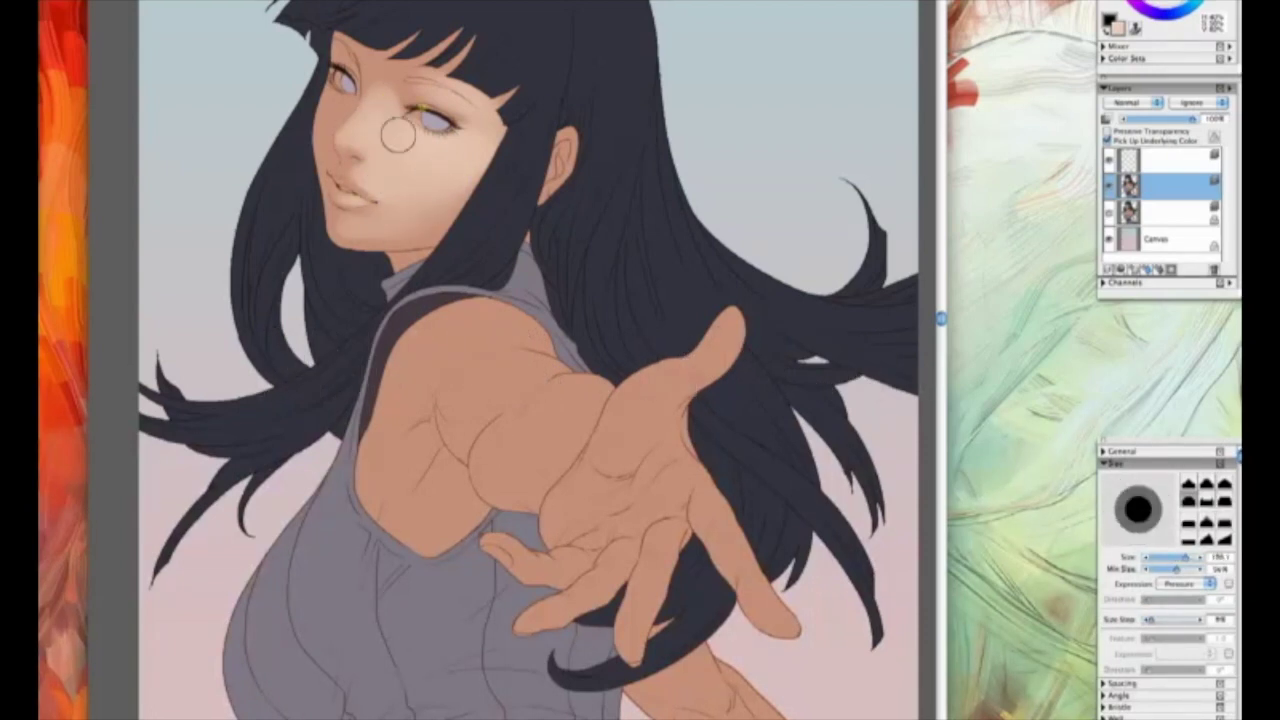
key("bracketleft")
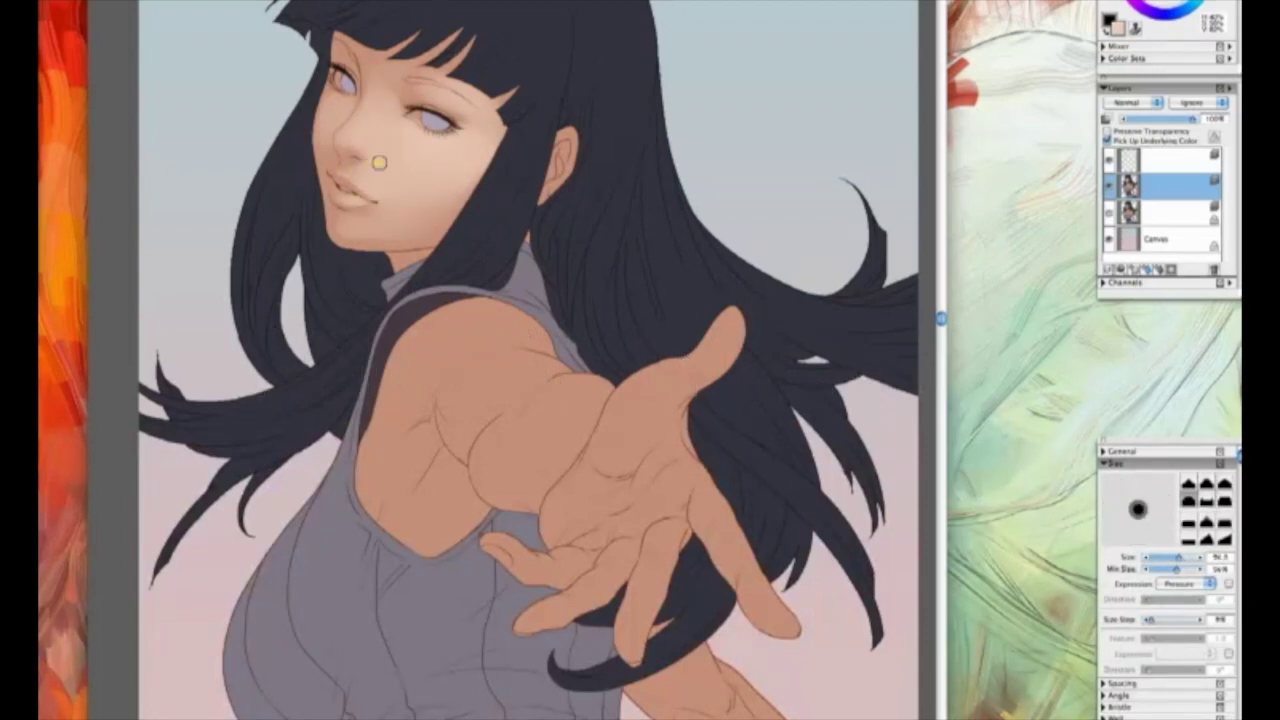
key("bracketleft")
key("bracketleft")
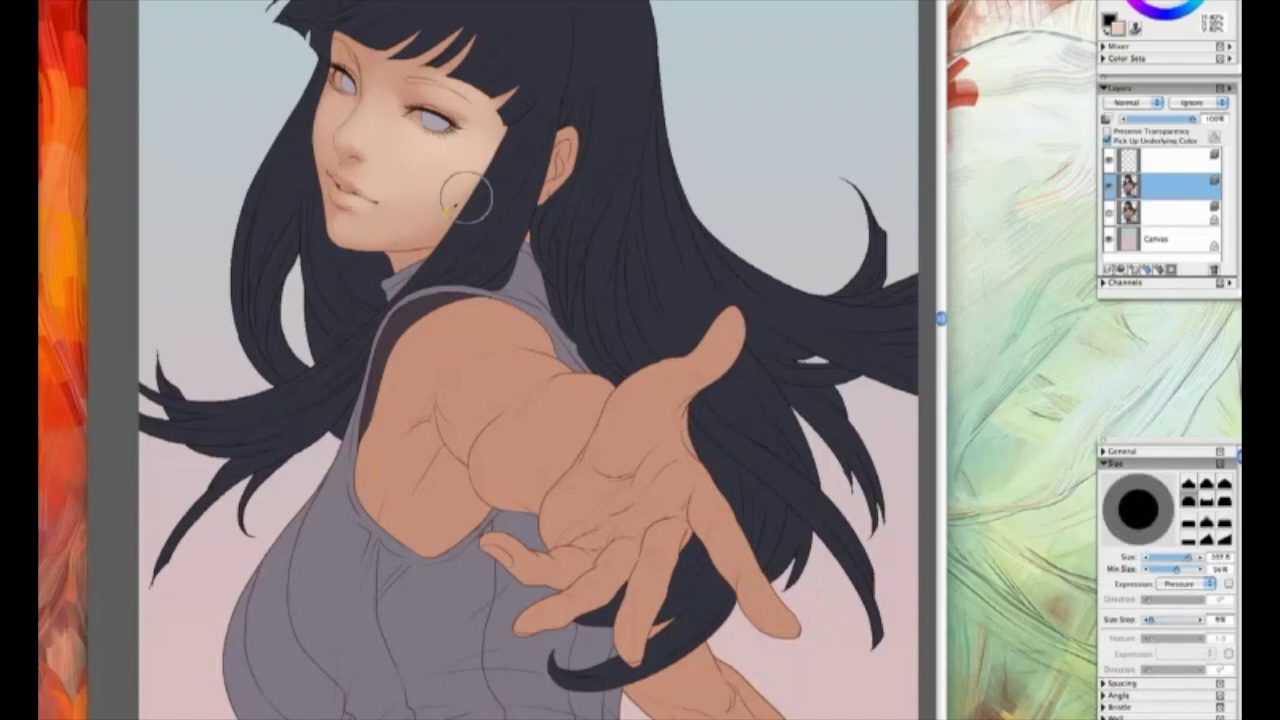
- Refine the facial shading around the eyes, forehead and cheek with varying brush sizes
key("bracketleft")
key("bracketleft")
key("bracketleft")
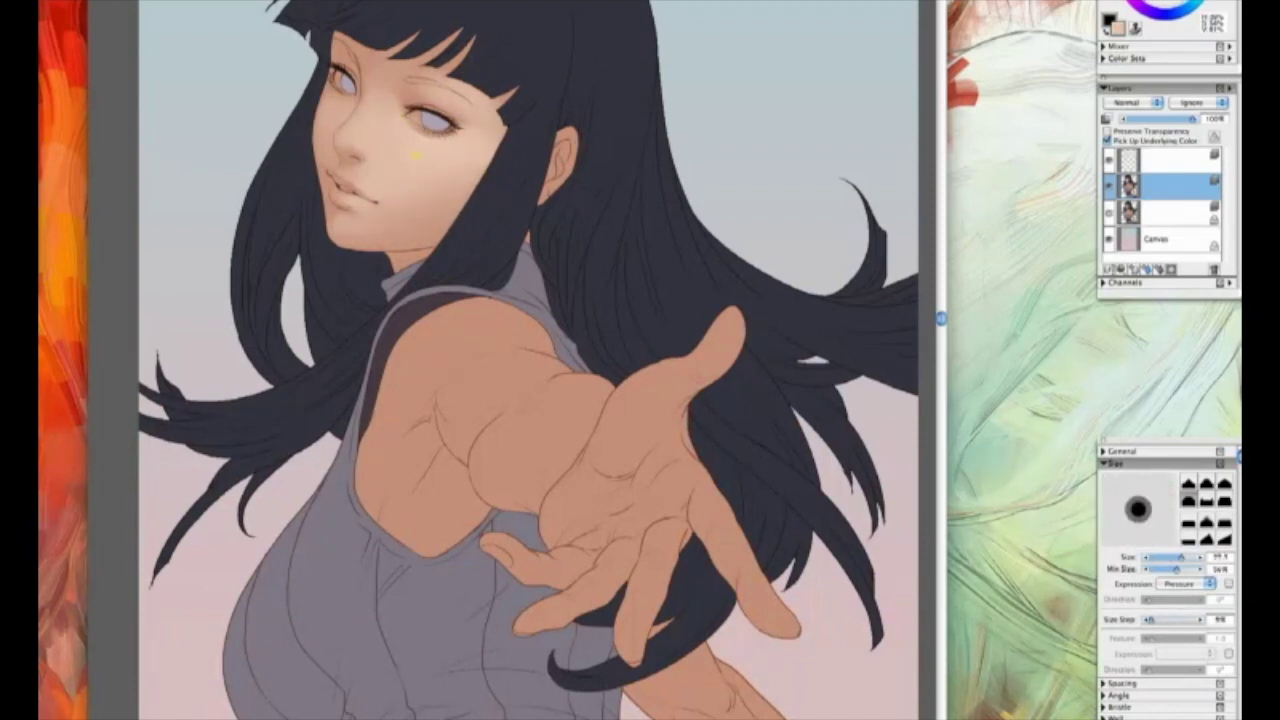
key("bracketright")
key("bracketright")
key("bracketright")
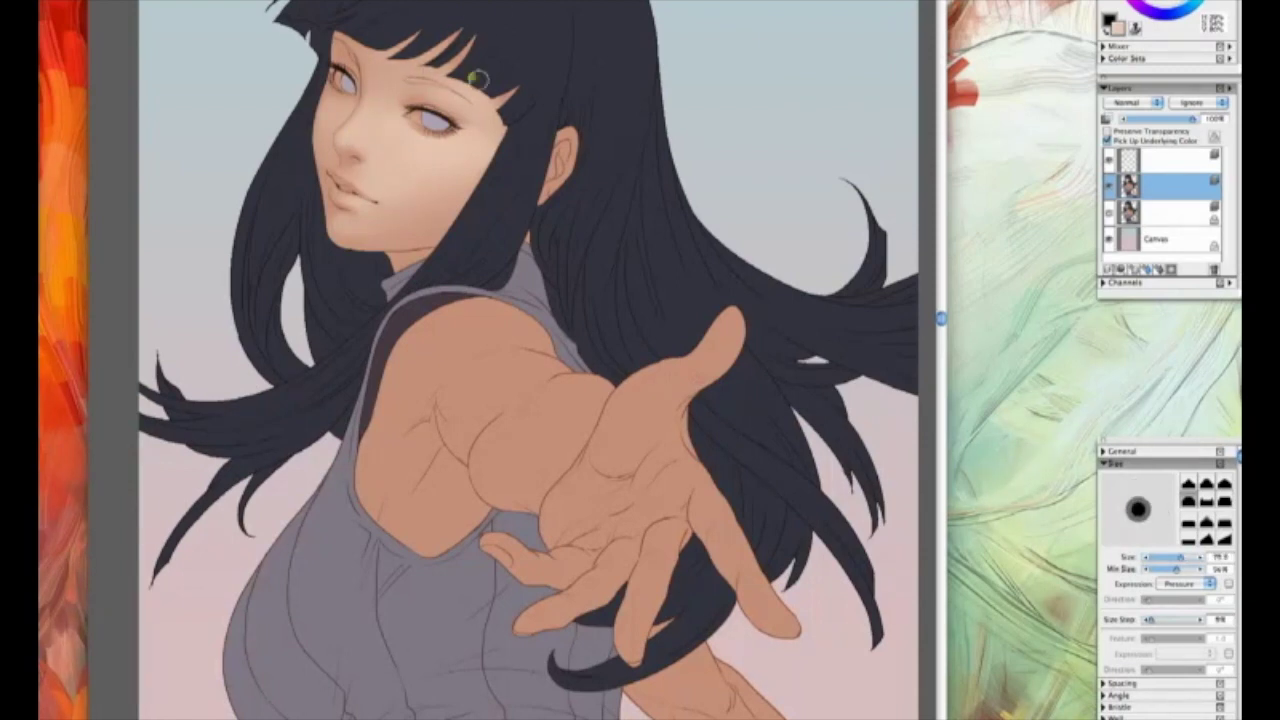
key("bracketleft")
key("bracketleft")
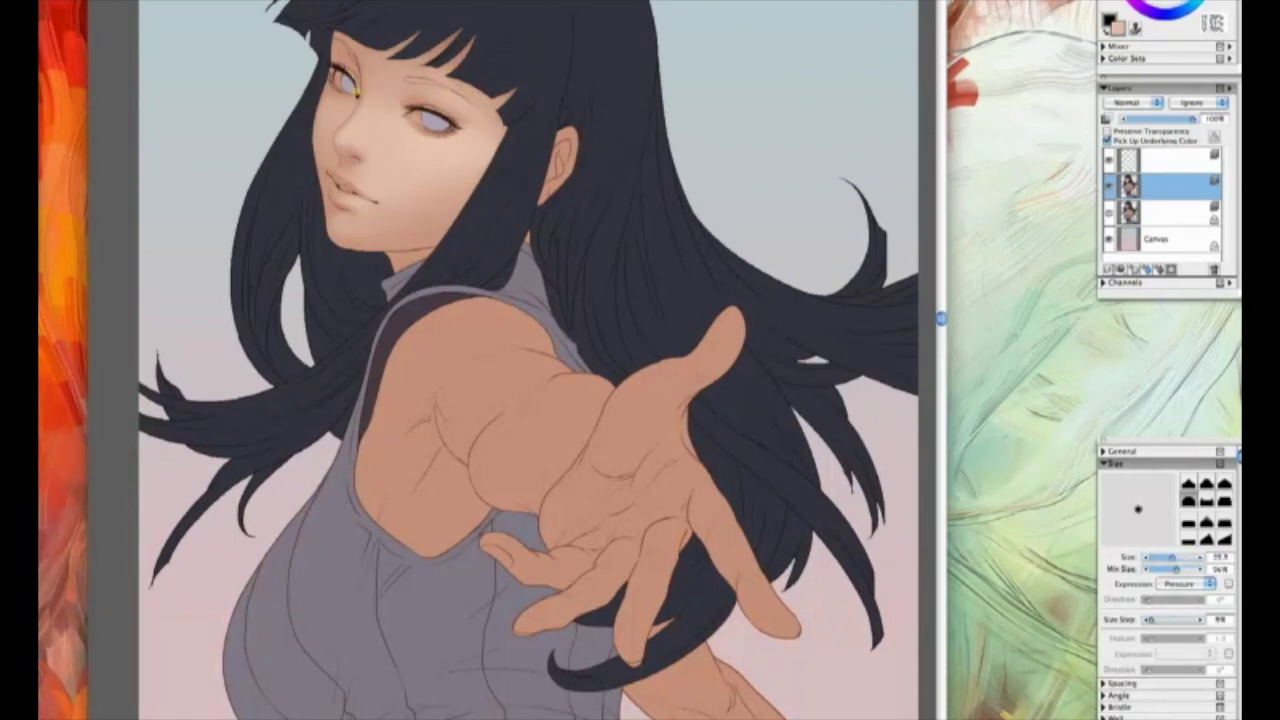
left_click_drag(422, 192, 414, 166)
- Paint lighter skin tones onto the ear with a small brush
key("bracketright")
key("bracketright")
key("bracketright")
key("bracketleft")
key("bracketleft")
key("bracketleft")
left_click_drag(561, 108, 545, 160)
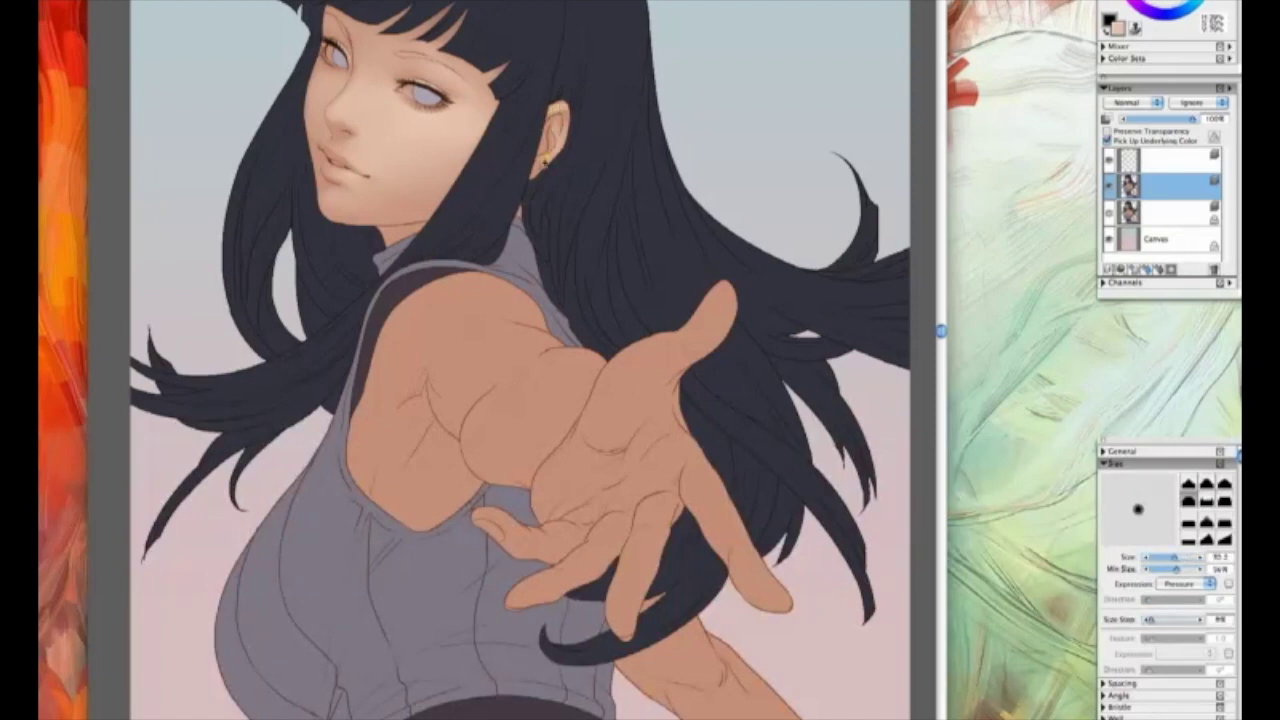
- Paint broad light skin tones over the shoulder and upper arm of the outstretched arm
key("bracketright")
key("bracketright")
key("bracketright")
mouse_move(422, 332)
left_mouse_down()
mouse_move(529, 346)
mouse_move(477, 374)
mouse_move(423, 340)
mouse_move(362, 456)
mouse_move(424, 486)
left_mouse_up()
key("bracketleft")
key("bracketleft")
key("bracketleft")
- Lighten the armpit folds, the exposed side of the torso and the foreshortened forearm
left_click_drag(443, 443, 428, 474)
key("bracketright")
key("bracketright")
key("bracketright")
left_click_drag(370, 410, 391, 463)
key("bracketright")
mouse_move(510, 452)
left_mouse_down()
mouse_move(529, 420)
mouse_move(480, 452)
left_mouse_up()
- Paint light skin tones over the wrist, thumb, palm and fingers of the outstretched hand
key("bracketleft")
key("bracketleft")
key("bracketleft")
left_click_drag(590, 354, 602, 394)
mouse_move(722, 292)
left_mouse_down()
mouse_move(580, 470)
mouse_move(590, 510)
mouse_move(595, 452)
left_mouse_up()
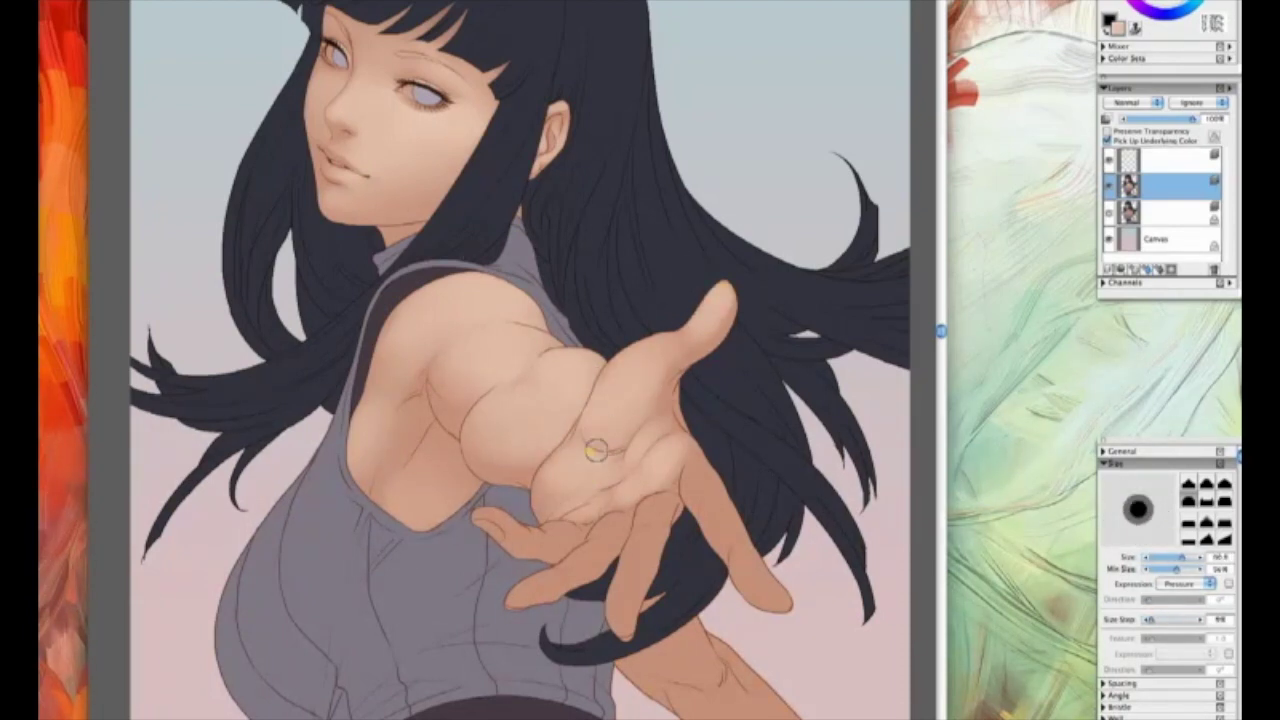
left_click_drag(686, 466, 706, 400)
mouse_move(655, 495)
left_mouse_down()
mouse_move(623, 591)
mouse_move(607, 530)
mouse_move(510, 525)
mouse_move(575, 540)
left_mouse_up()
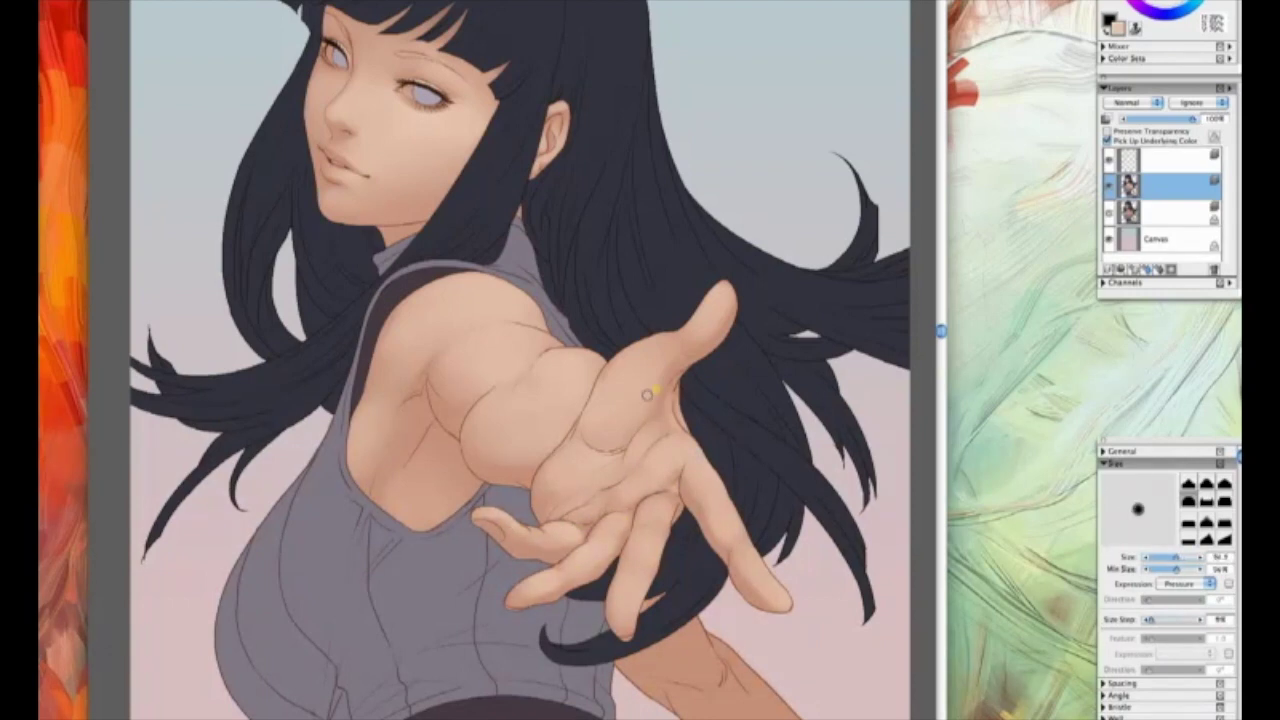
- Refine the form of the palm, thumb and fingers with additional light skin tones
key("bracketright")
left_click_drag(600, 485, 568, 480)
mouse_move(720, 302)
left_mouse_down()
mouse_move(695, 346)
mouse_move(630, 366)
left_mouse_up()
key("bracketleft")
mouse_move(659, 508)
left_mouse_down()
mouse_move(646, 554)
mouse_move(641, 540)
left_mouse_up()
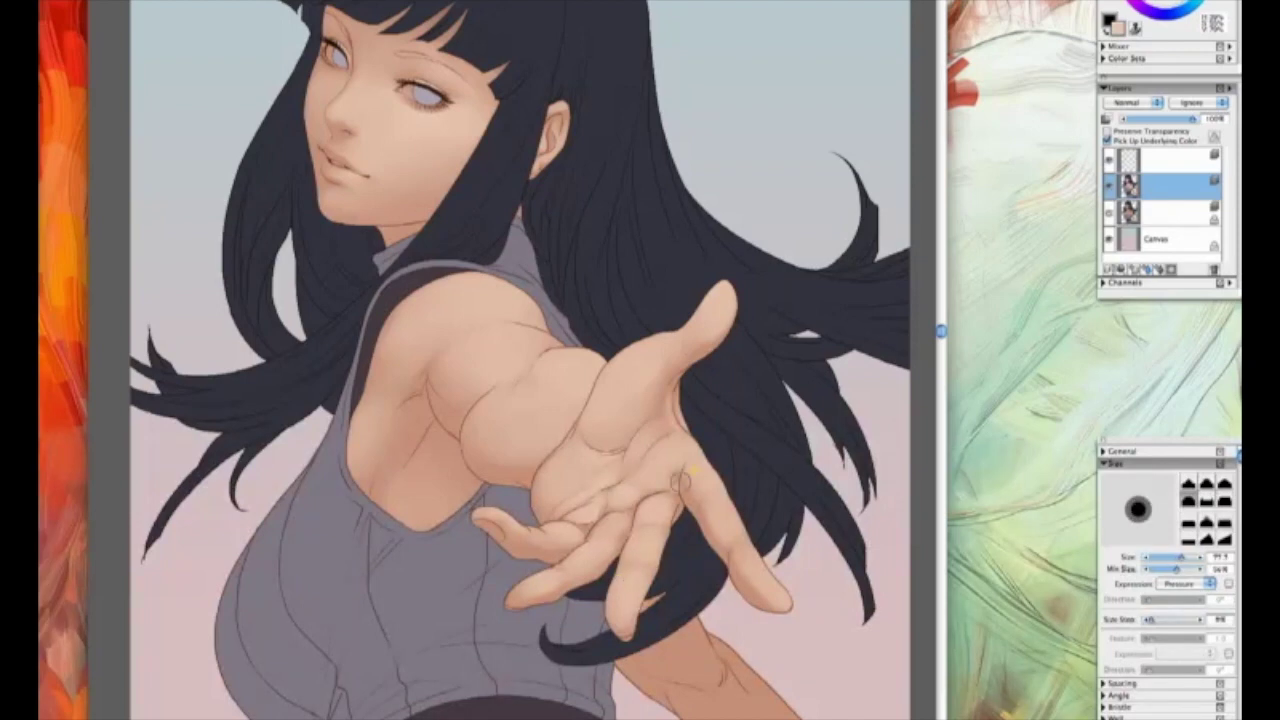
left_click_drag(785, 529, 707, 417)
- Paint light skin tones along the other arm behind the hand, from the elbow to the wrist
key("bracketleft")
key("bracketright")
left_click_drag(631, 534, 815, 686)
key("bracketleft")
mouse_move(655, 600)
left_mouse_down()
mouse_move(716, 628)
mouse_move(672, 632)
mouse_move(774, 673)
left_mouse_up()
key("bracketleft")
key("bracketleft")
key("bracketright")
key("bracketright")
key("bracketright")
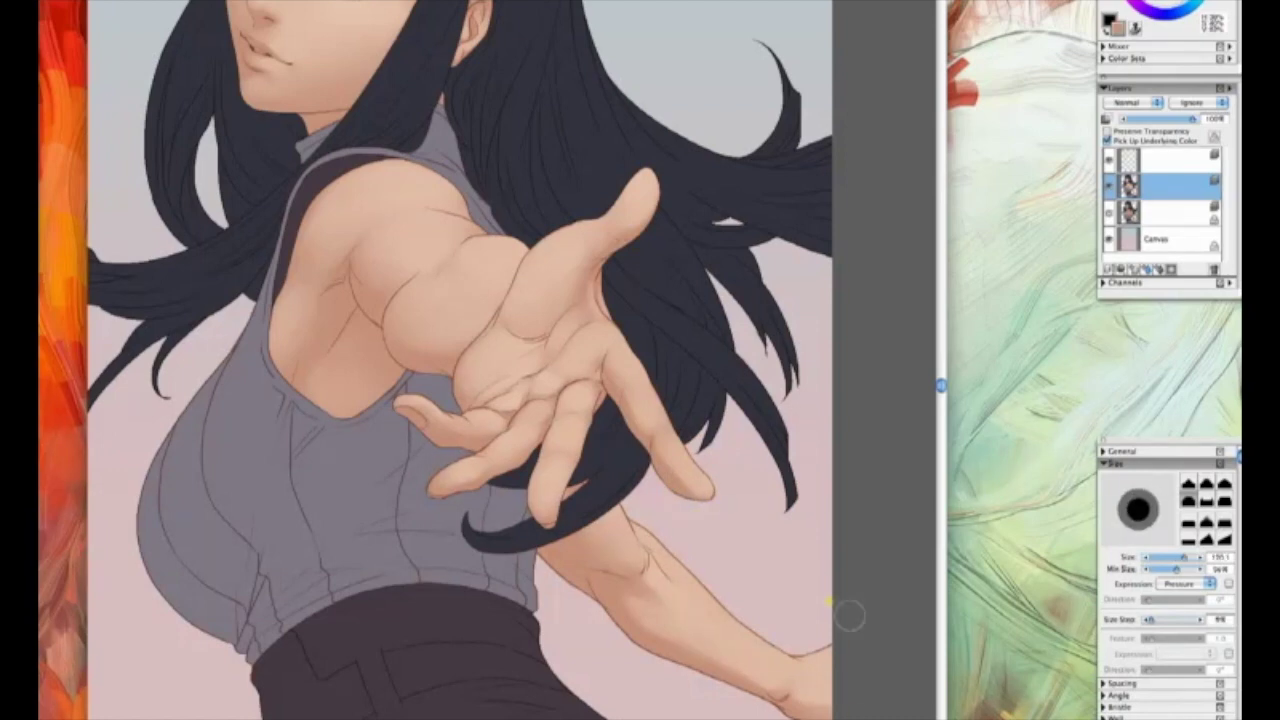
left_click_drag(447, 150, 489, 260)
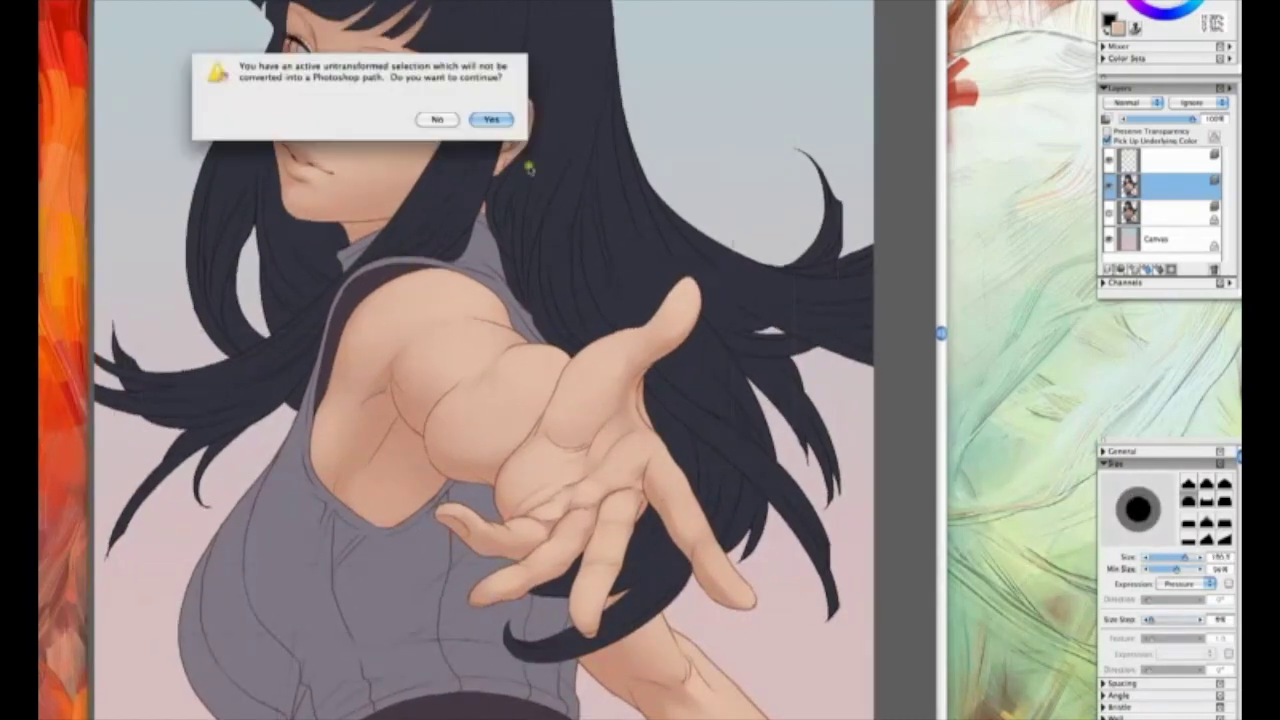
key("Tab")
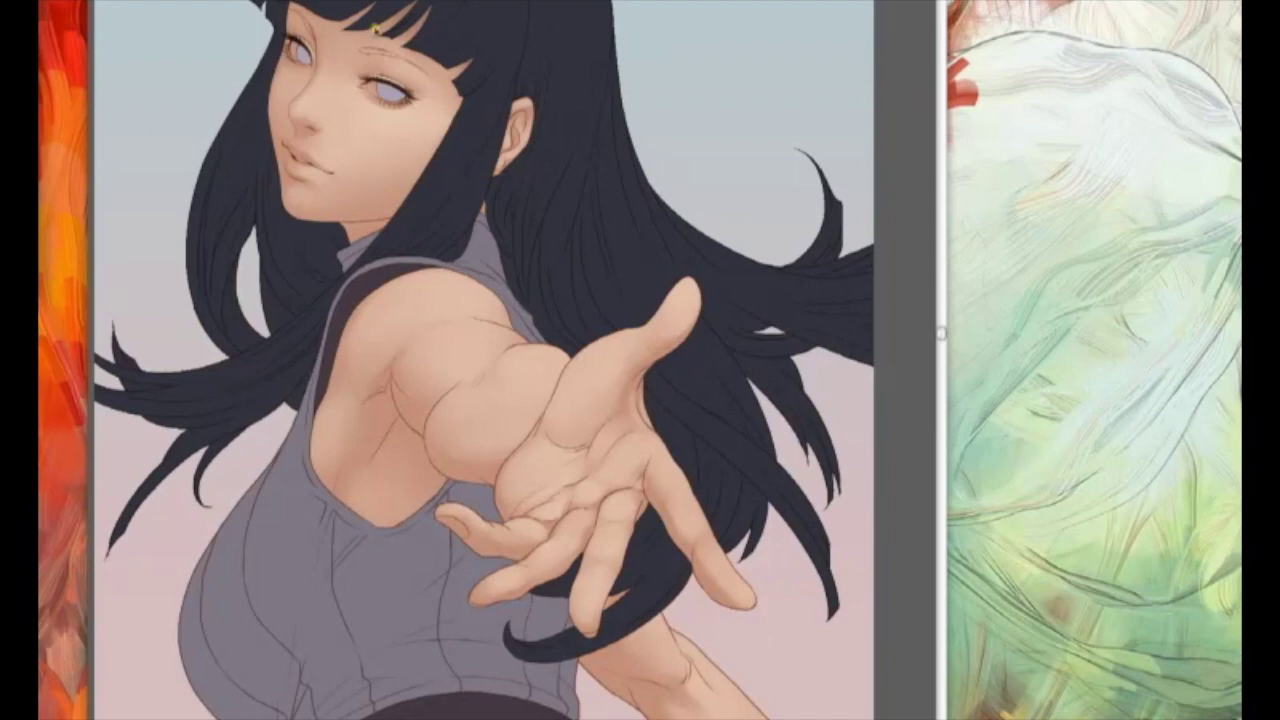
key("Tab")
- Touch up the light tones at the base of the thumb and on the upper palm
left_click_drag(674, 343, 603, 363)
key("[")
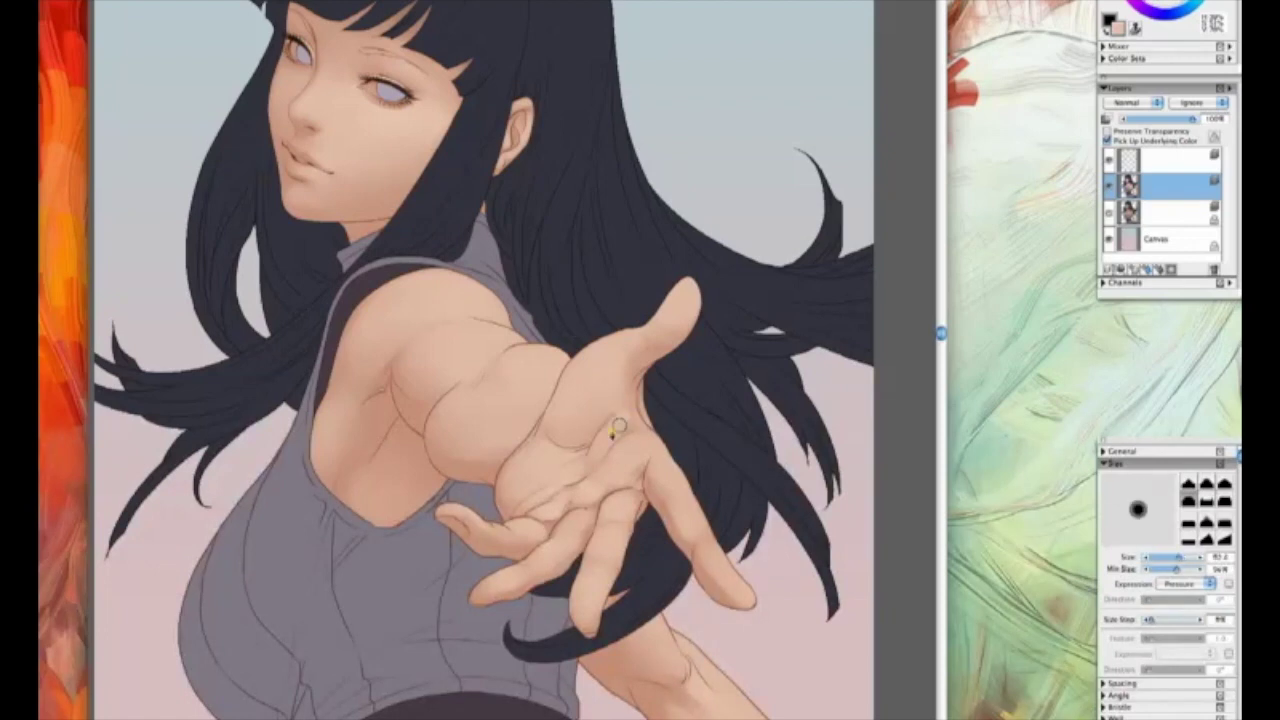
key("]")
- Shade the inner eye corner and nose bridge with a small brush and a darker skin tone
left_click_drag(350, 48, 376, 68)
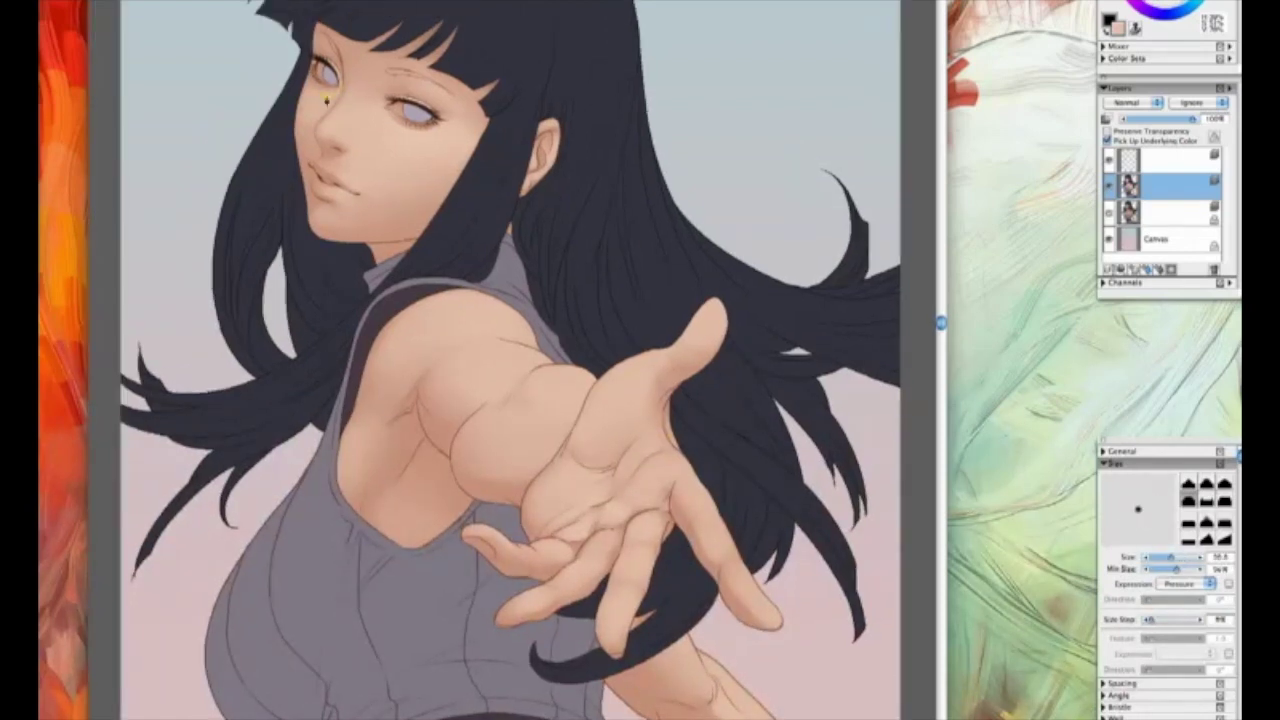
key("bracketleft")
key("bracketleft")
key("bracketright")
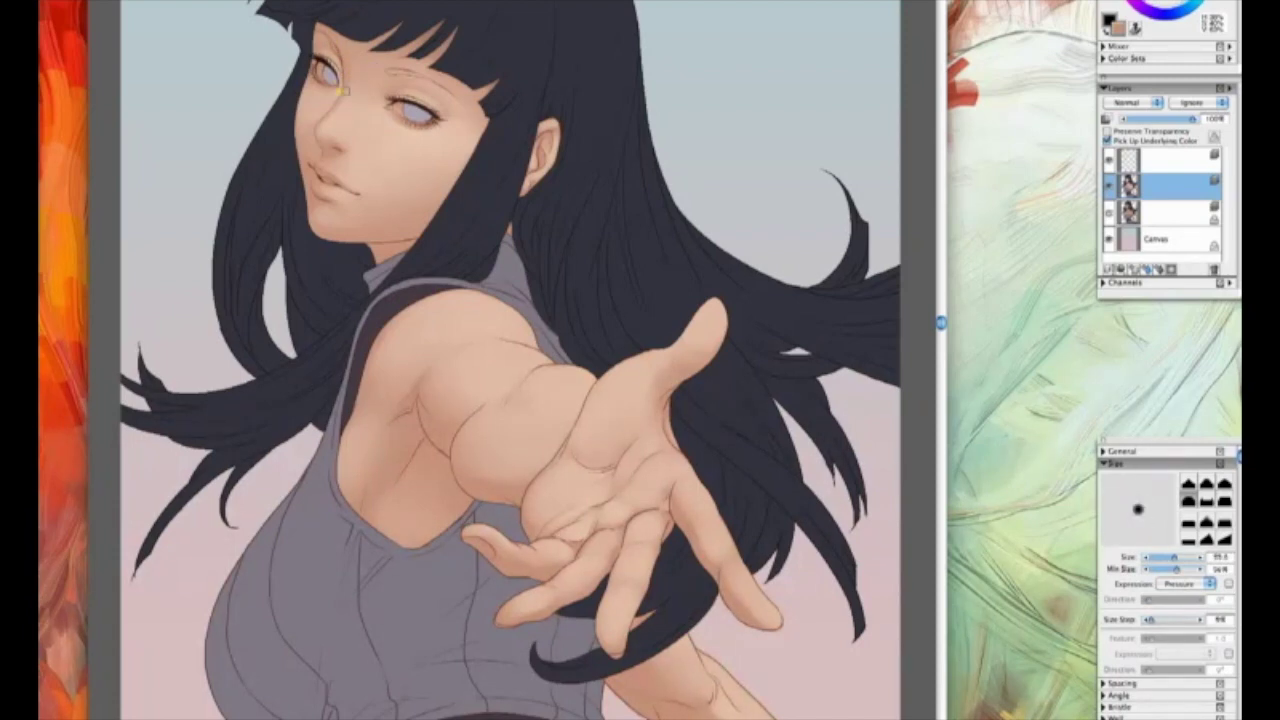
- Paint a dark brown shadow on the neck beneath the chin and along the jaw
key("bracketleft")
key("bracketright")
key("bracketleft")
key("bracketleft")
key("bracketleft")
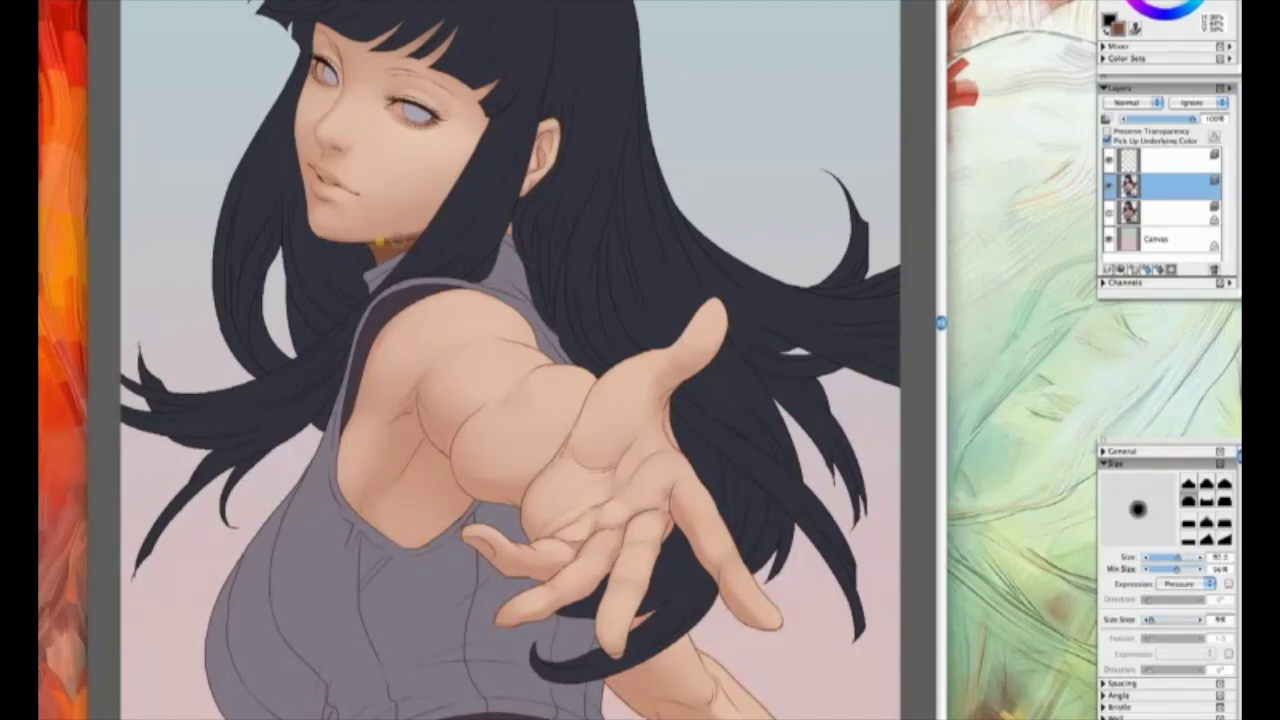
key("bracketright")
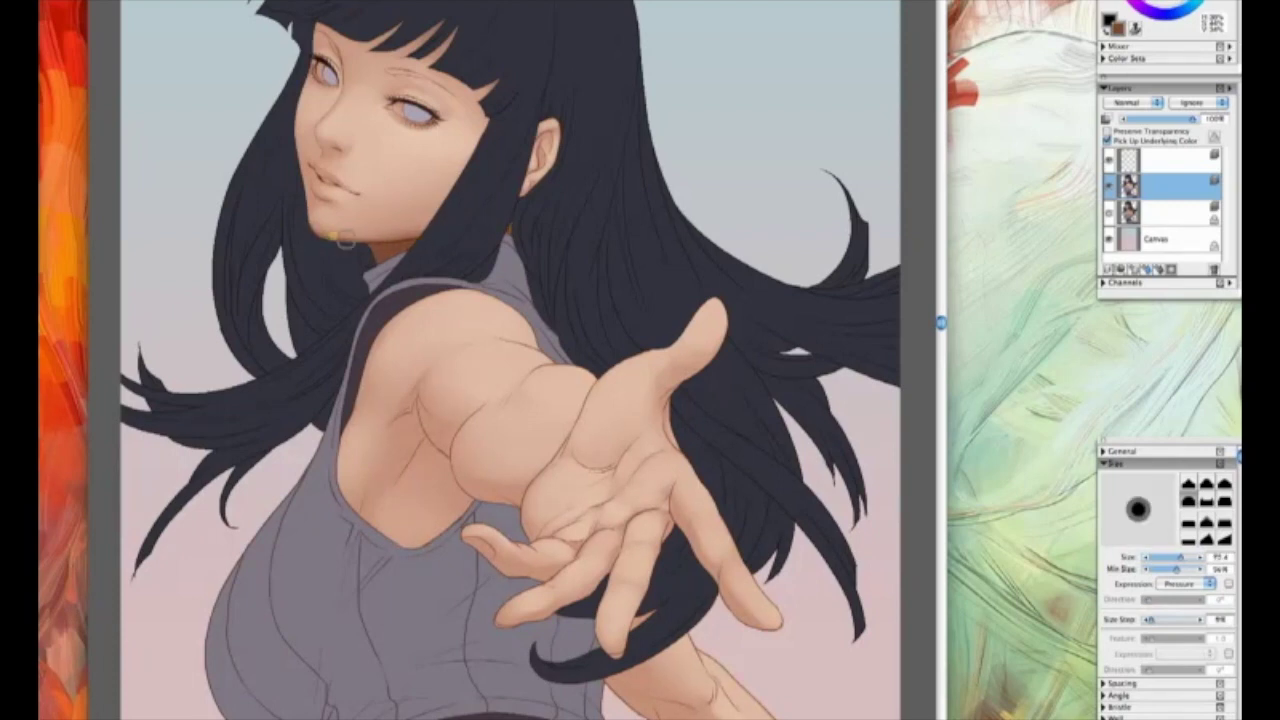
- Paint warm brown shadows cast by the bangs across the forehead
key("bracketright")
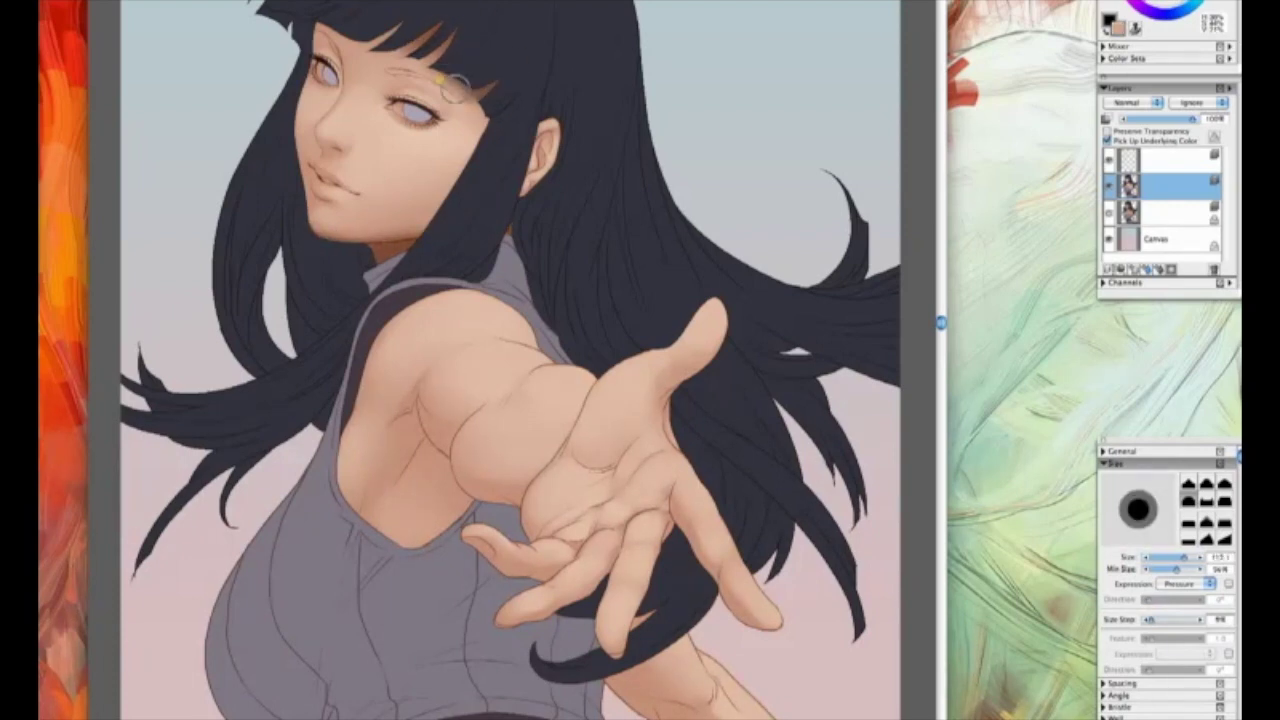
key("bracketleft")
key("bracketleft")
key("bracketleft")
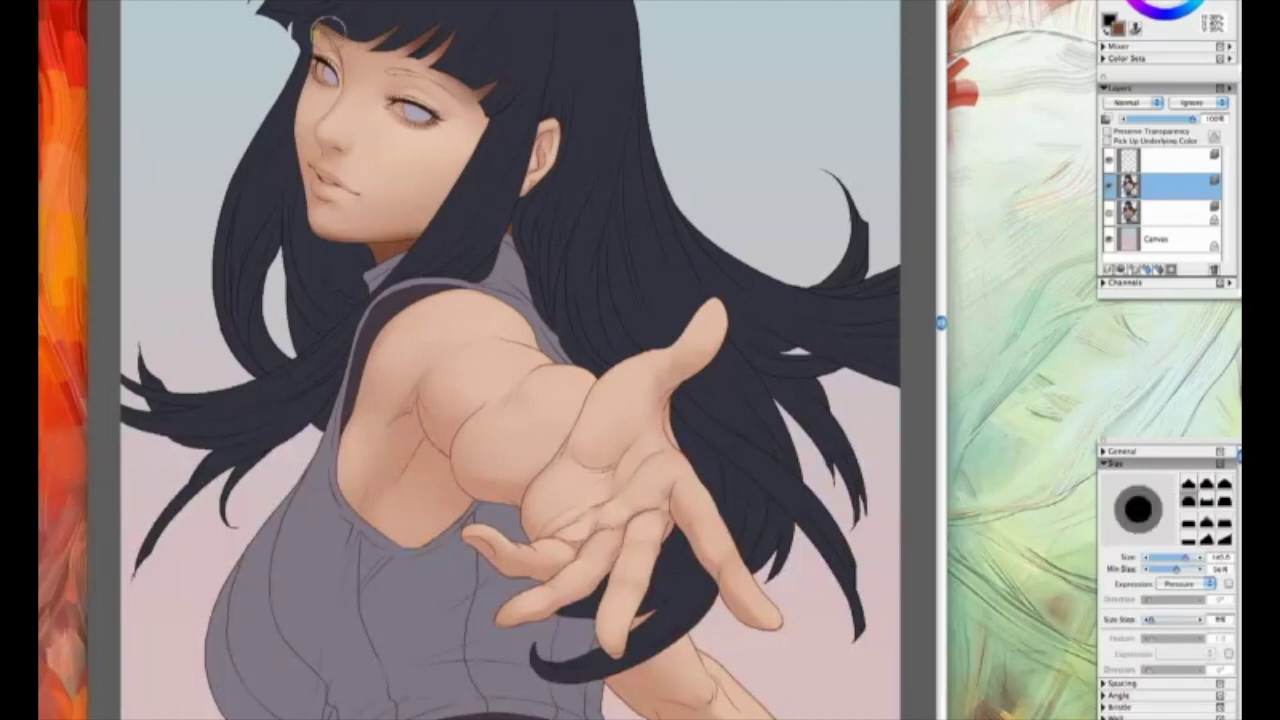
key("bracketright")
key("bracketright")
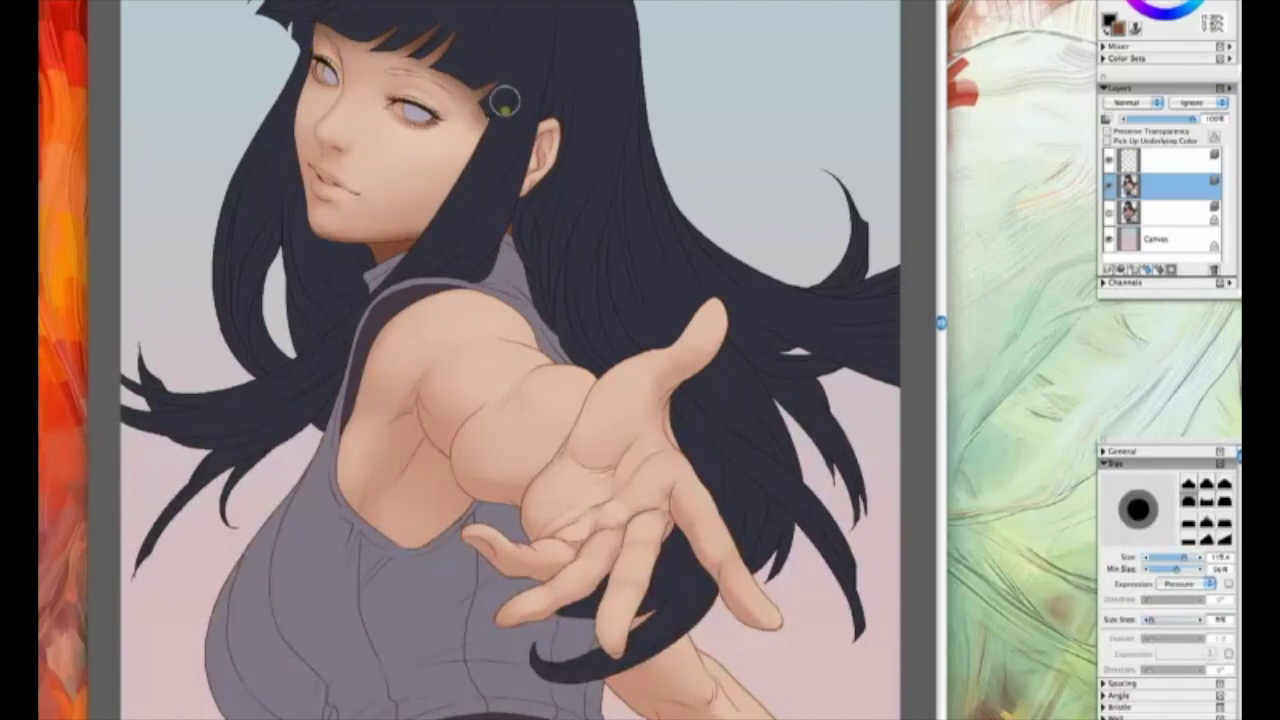
- Sample the neck's shadow color and deepen the shadow under the jaw with a smaller brush
key("bracketleft")
key("bracketleft")
key("bracketleft")
key("bracketleft")
left_click(376, 244, "alt")
key("bracketleft")
left_click_drag(350, 244, 394, 237)
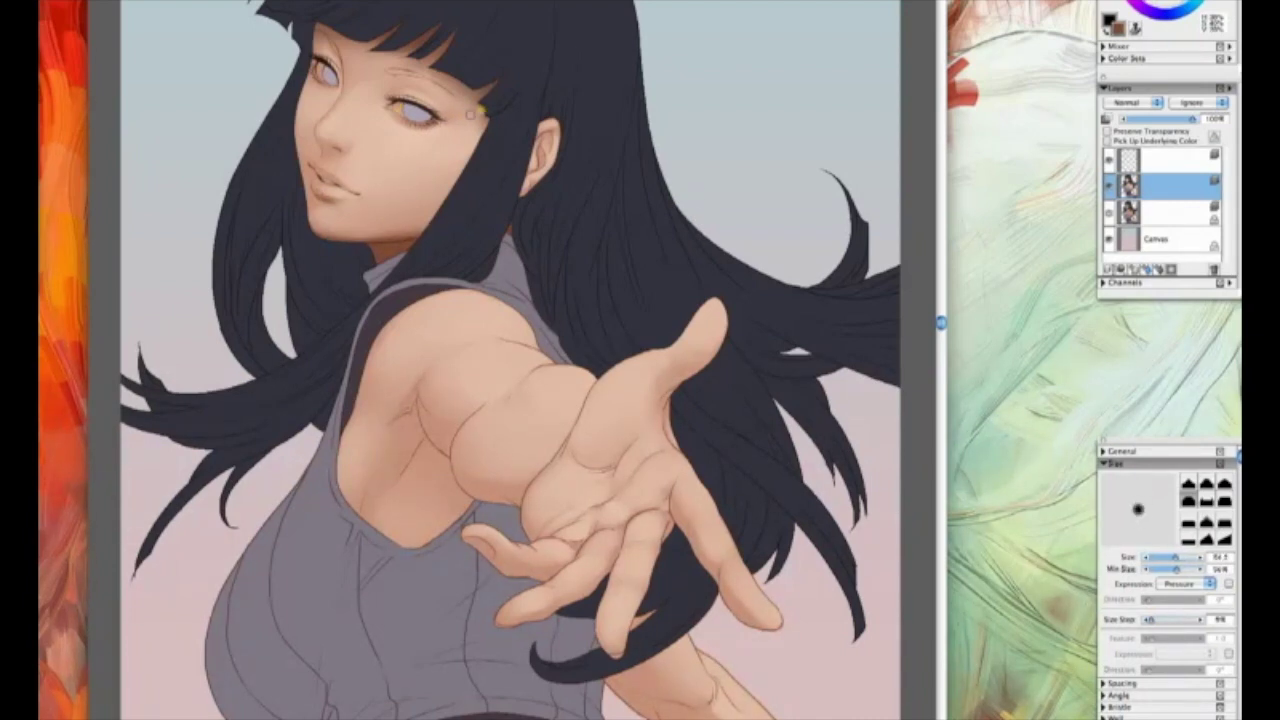
- Paint and soften a brown shadow across the top of the shoulder along the armhole edge, varying the brush size
key("bracketright")
key("bracketright")
key("bracketright")
key("bracketright")
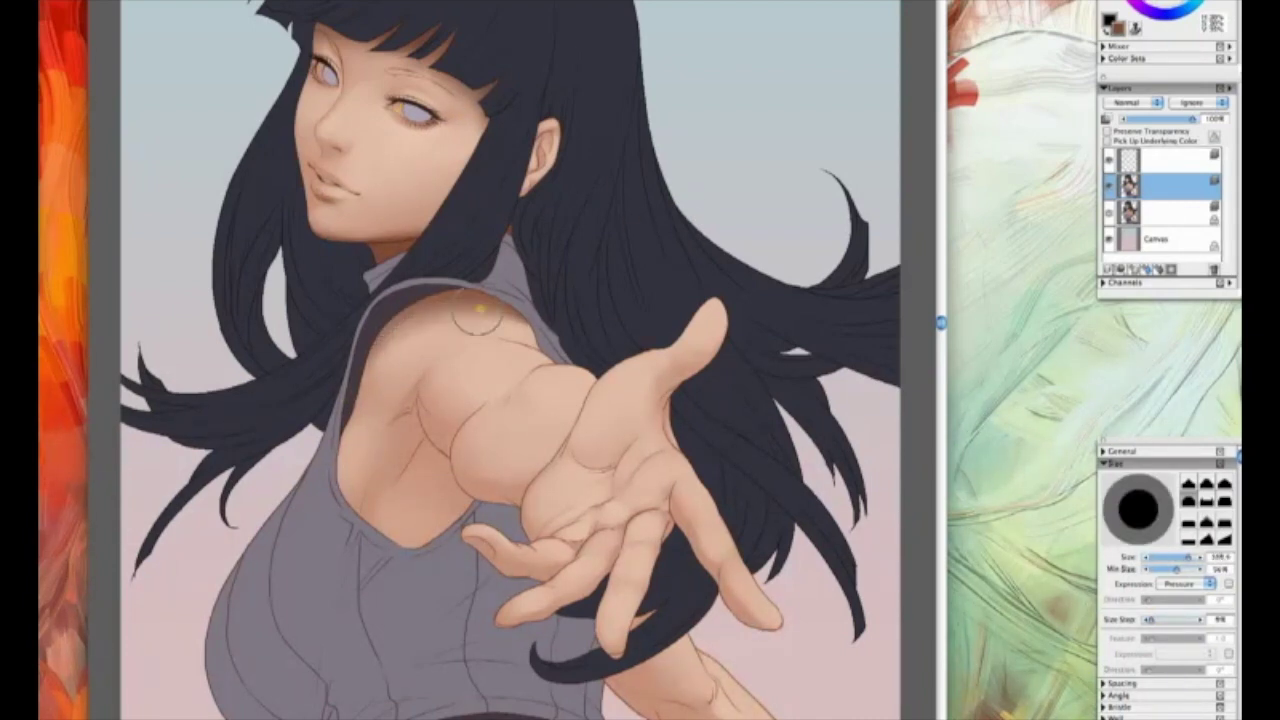
left_click_drag(466, 310, 378, 350)
key("bracketleft")
key("bracketleft")
key("bracketleft")
key("bracketleft")
key("bracketright")
key("bracketright")
key("bracketright")
key("bracketright")
key("bracketright")
key("bracketleft")
key("bracketleft")
key("bracketleft")
key("bracketright")
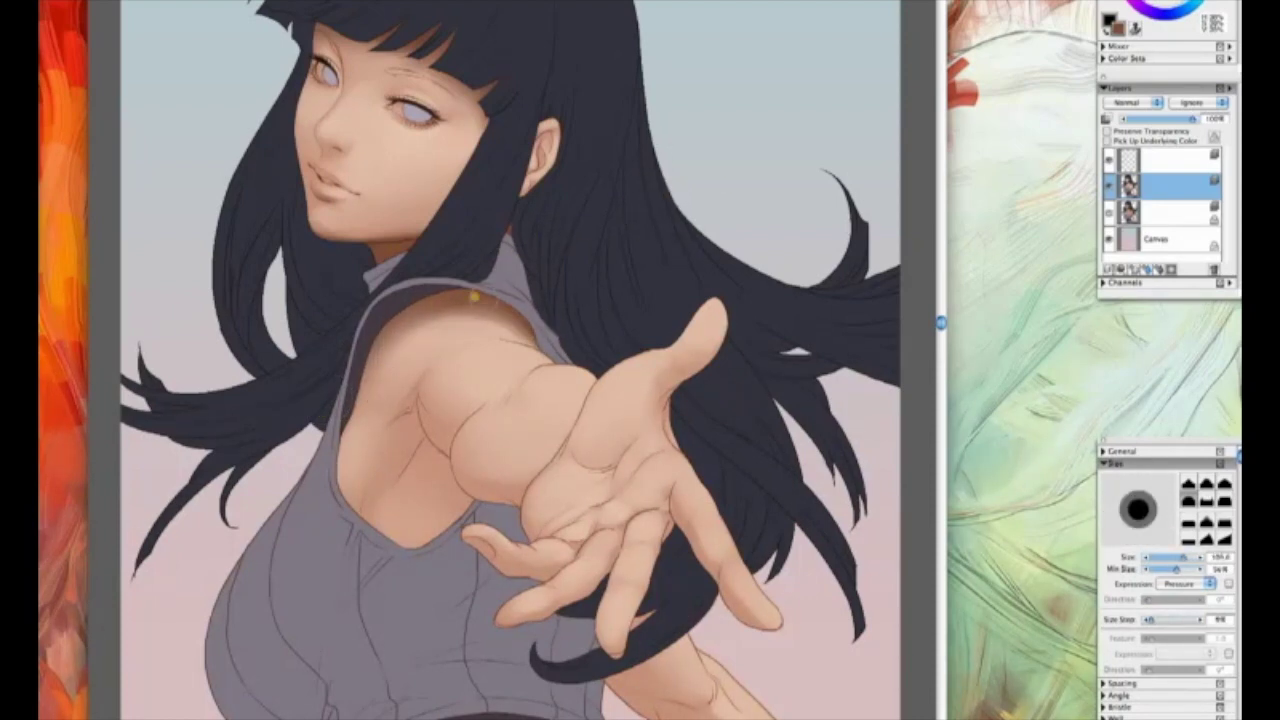
- Shade the armpit crease and the underside of the upper arm with brown shadow tones
scroll(503, 305, "down", 2)
key("bracketright")
mouse_move(398, 352)
left_mouse_down()
mouse_move(380, 415)
mouse_move(420, 365)
mouse_move(465, 471)
mouse_move(415, 396)
mouse_move(388, 424)
left_mouse_up()
key("bracketleft")
key("bracketleft")
key("bracketleft")
key("bracketright")
key("bracketright")
key("bracketright")
key("bracketright")
mouse_move(414, 398)
left_mouse_down()
mouse_move(417, 356)
mouse_move(369, 280)
left_mouse_up()
- Extend the brown shading over the shoulder's back and the skin beside the armhole with a larger brush
key("bracketright")
key("bracketright")
key("bracketright")
key("bracketright")
key("bracketright")
mouse_move(416, 350)
left_mouse_down()
mouse_move(337, 343)
mouse_move(326, 312)
left_mouse_up()
key("bracketleft")
key("bracketleft")
key("bracketleft")
key("bracketleft")
key("bracketleft")
key("bracketright")
- Shade the lower arm with brown shadows beneath the hair, around the elbow and at the wrist
scroll(666, 482, "down", 1)
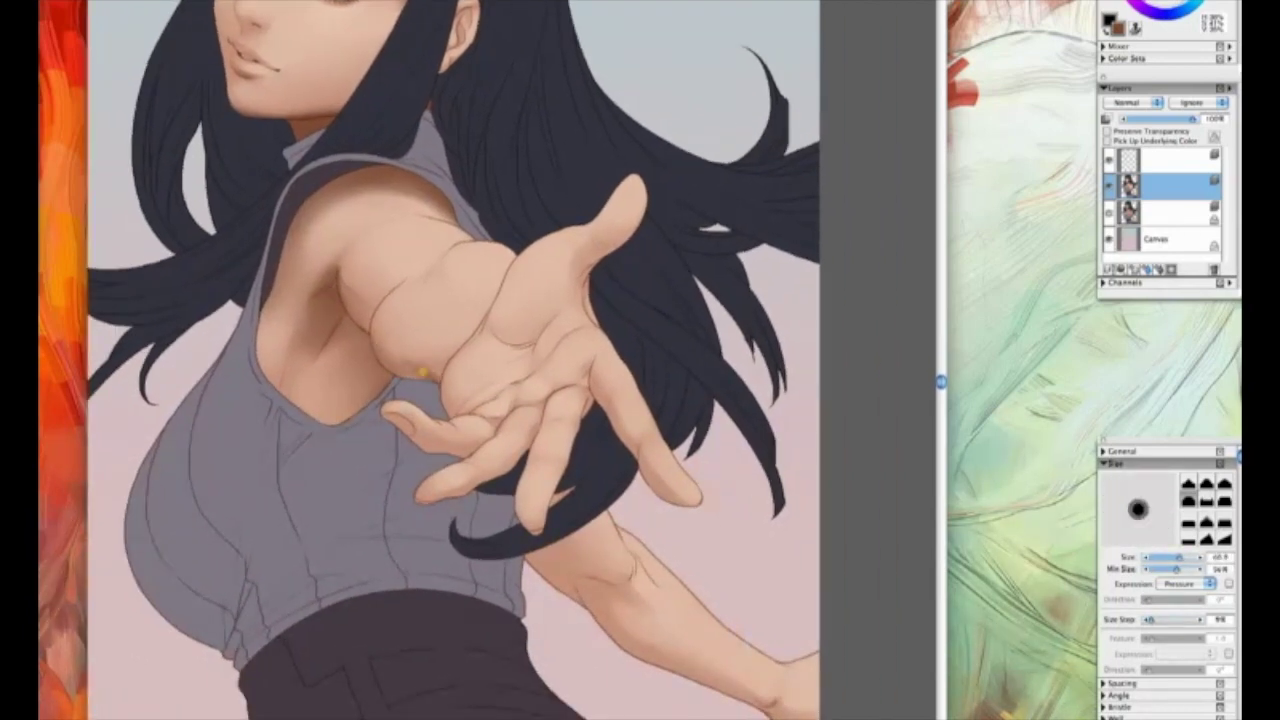
scroll(709, 480, "right", 2)
key("bracketleft")
scroll(443, 450, "right", 2)
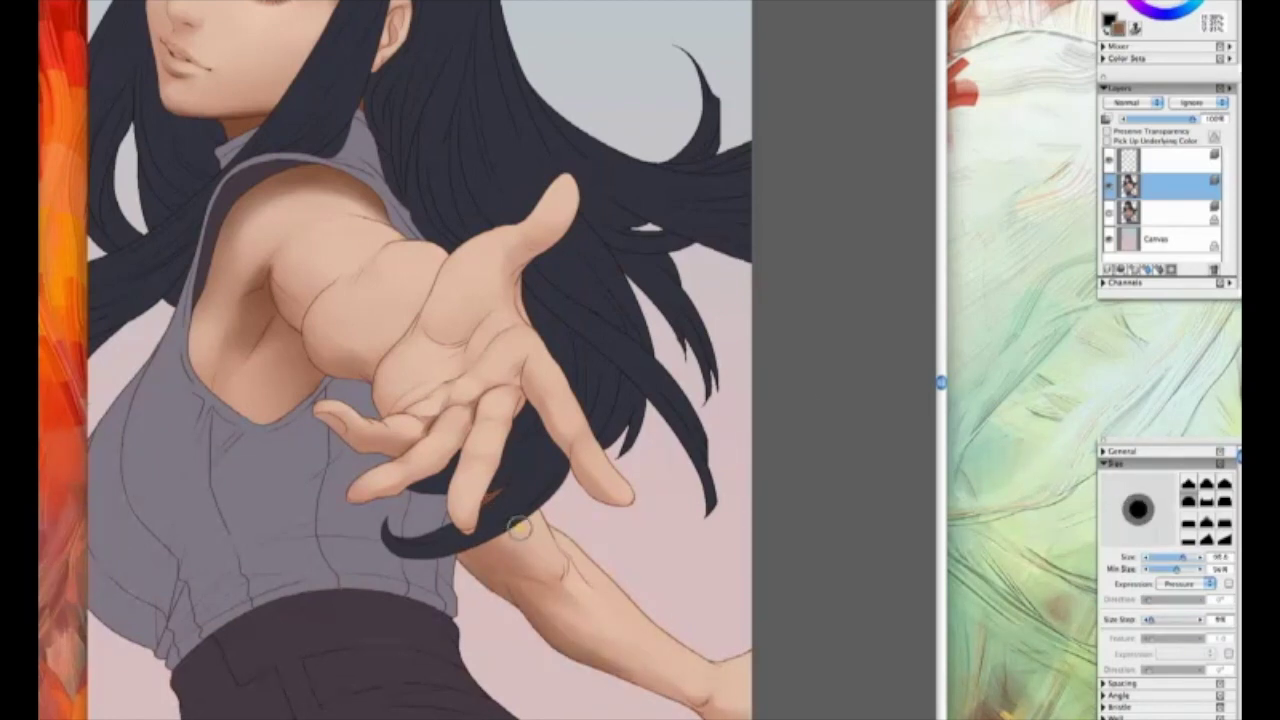
key("bracketleft")
scroll(563, 580, "down", 3)
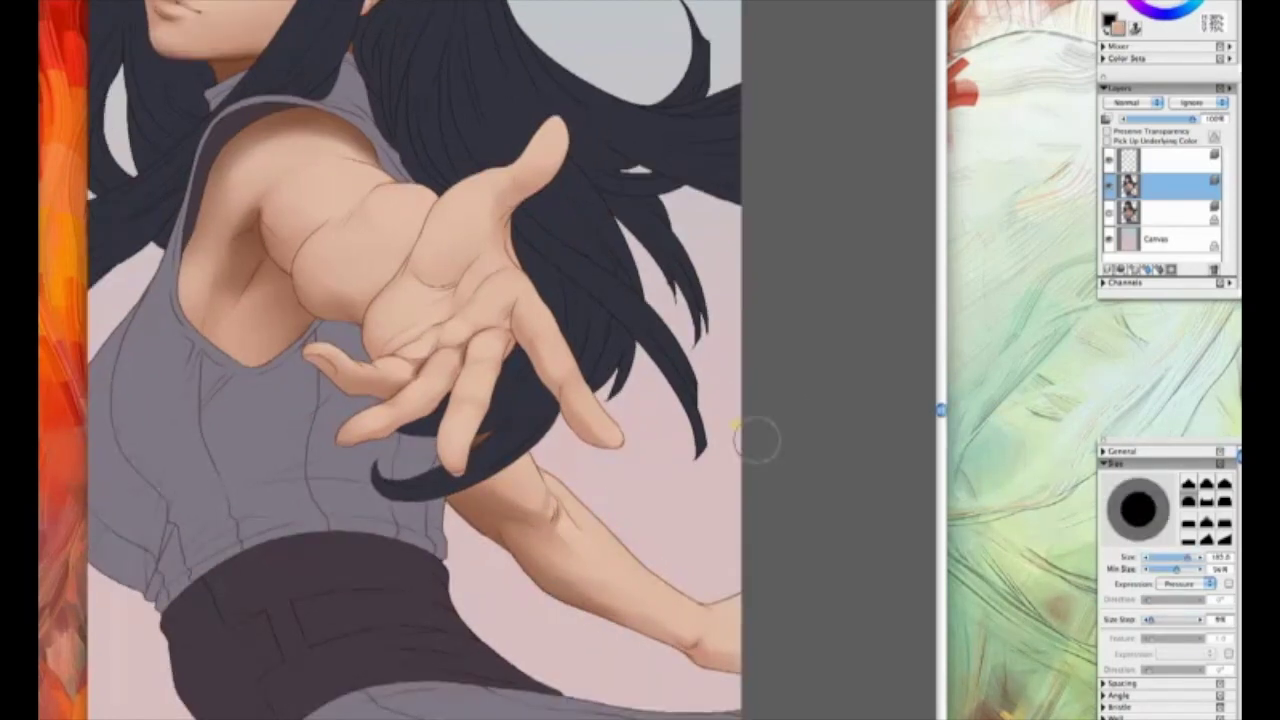
key("bracketright")
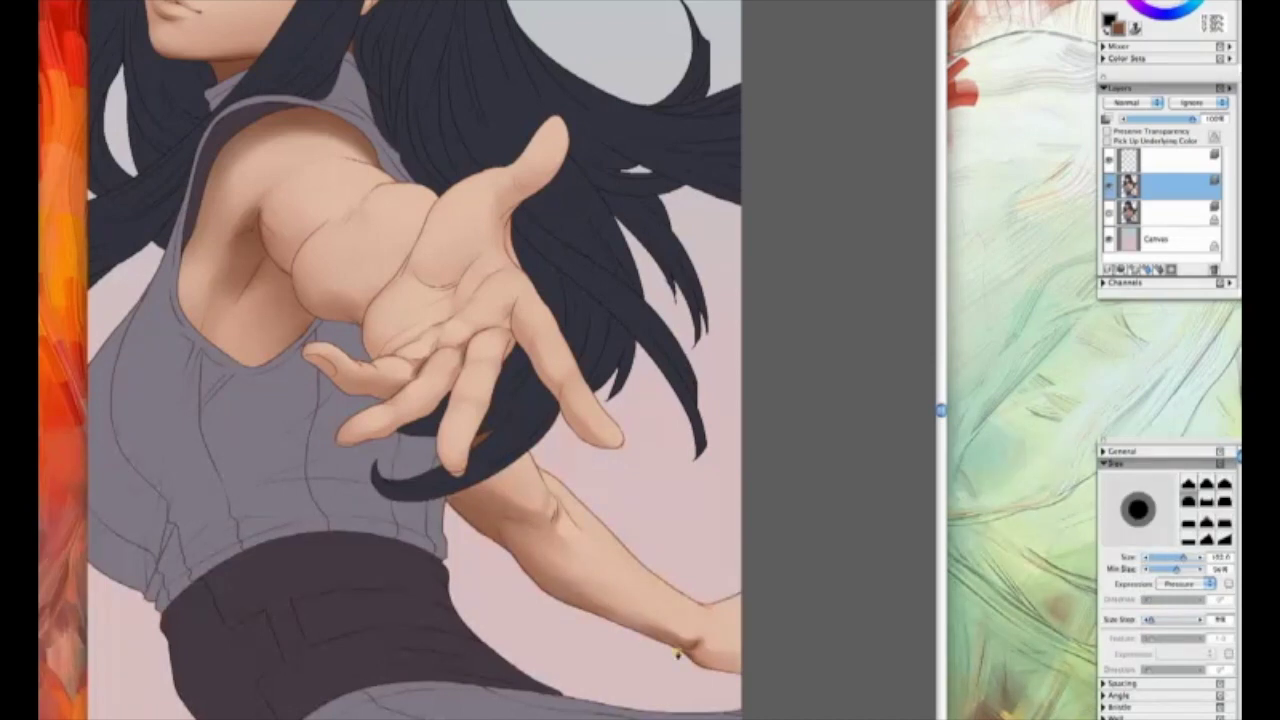
- Deepen the shadows under the jaw, in the ear and along the lip line in a close-up of the face
scroll(686, 632, "up", 10)
scroll(686, 632, "left", 5)
key("bracketleft")
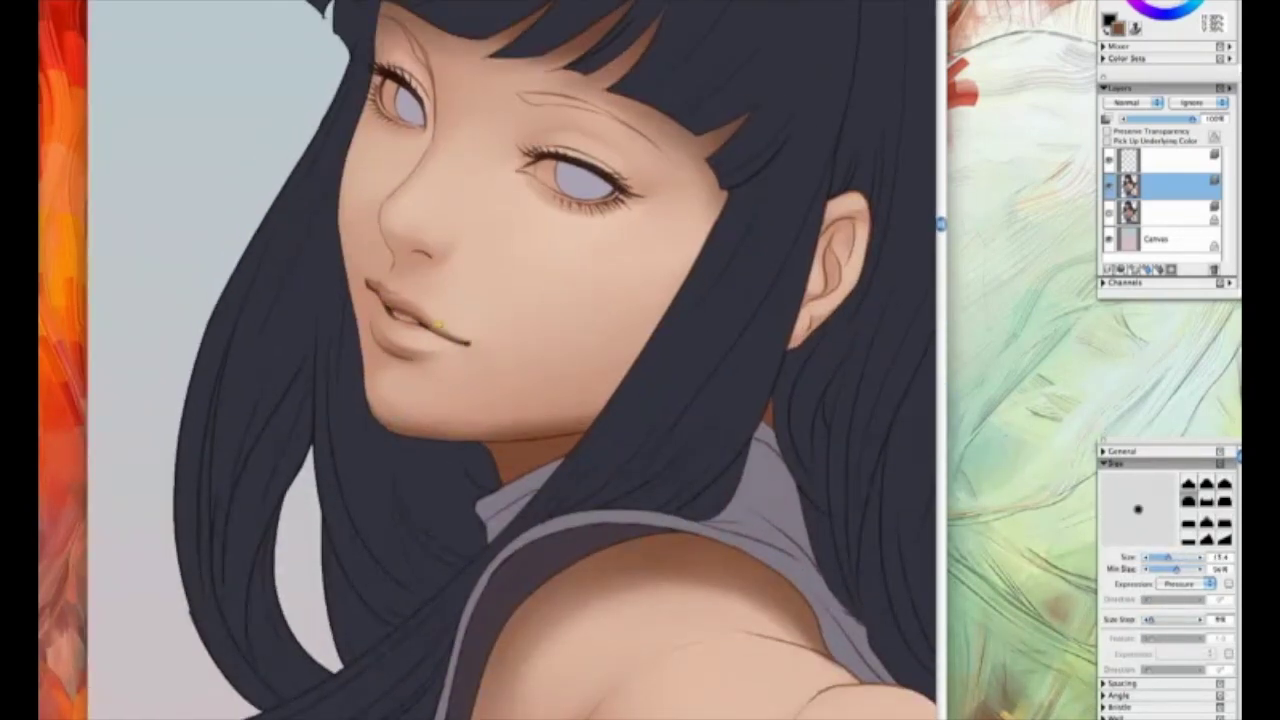
mouse_move(516, 396)
left_mouse_down()
mouse_move(466, 366)
mouse_move(503, 466)
left_mouse_up()
key("bracketleft")
mouse_move(818, 346)
left_mouse_down()
mouse_move(812, 392)
mouse_move(777, 402)
left_mouse_up()
key("bracketright")
key("bracketleft")
left_click_drag(466, 323, 537, 318)
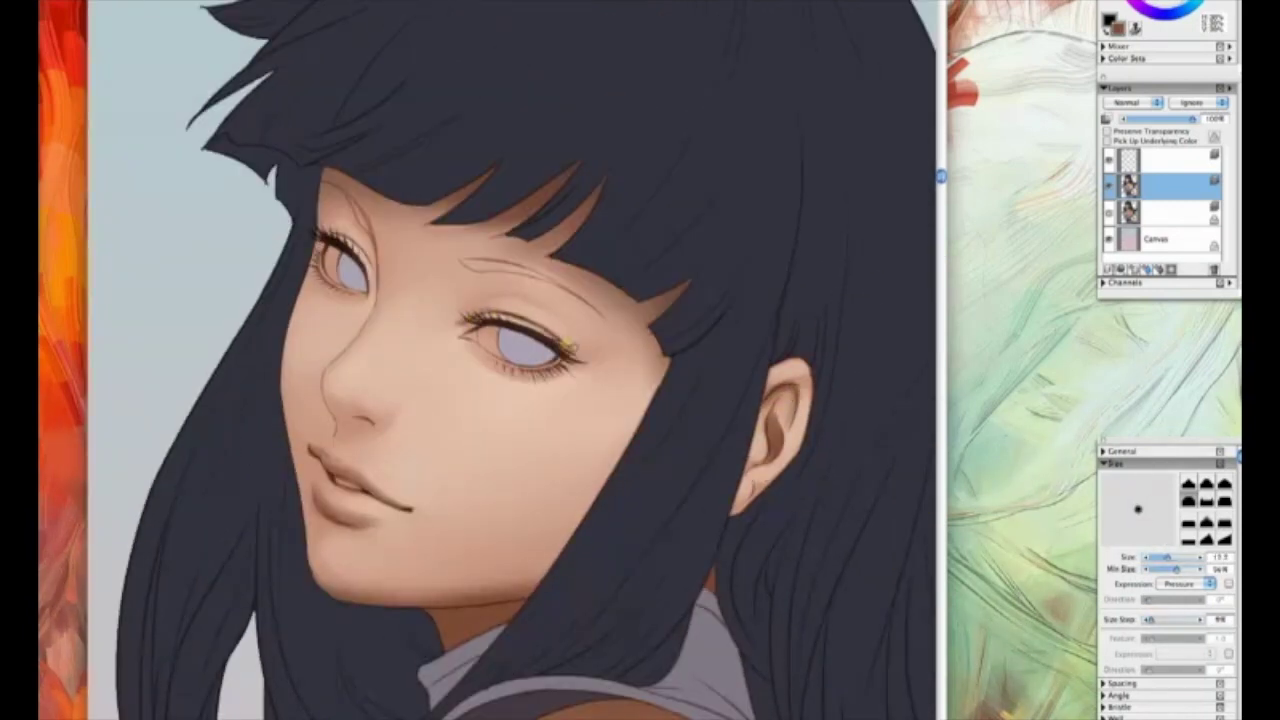
- Darken the lower eyelids and lash areas of both eyes
left_click_drag(498, 366, 564, 368)
left_click_drag(318, 266, 356, 295)
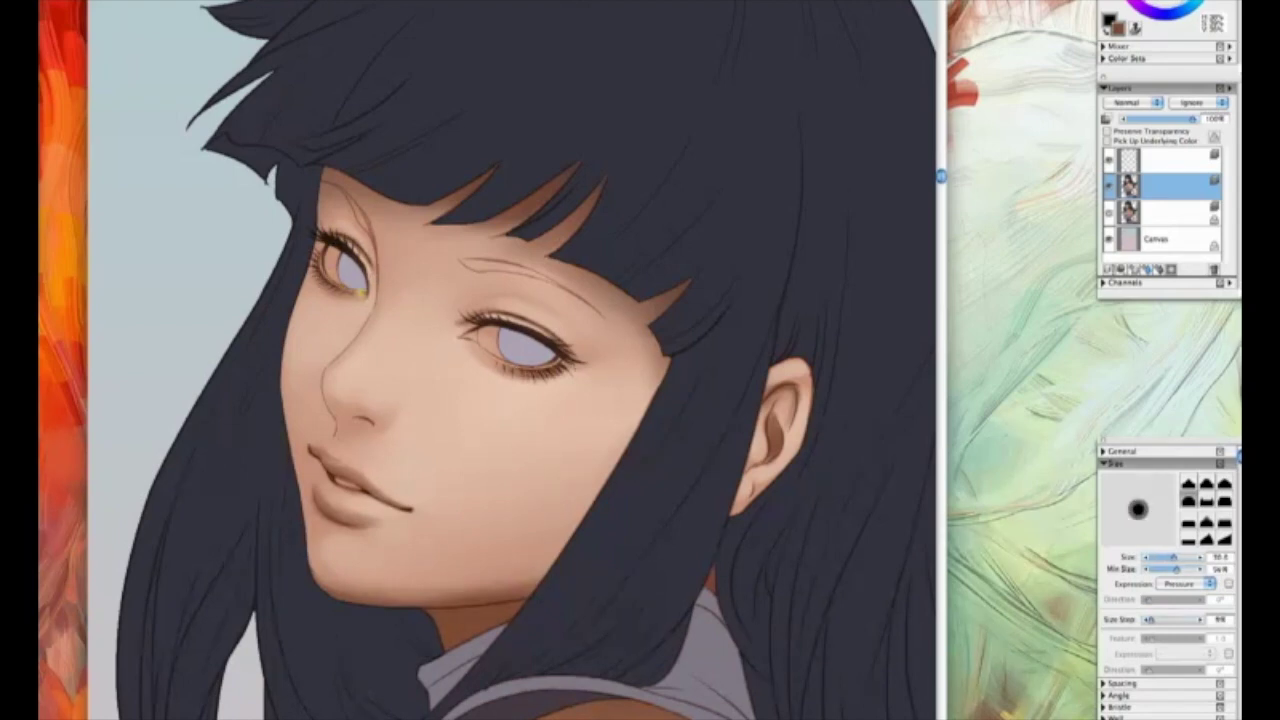
key("bracketleft")
key("bracketright")
- Shade the side of the nose and sample a skin color just below it
mouse_move(336, 395)
left_mouse_down()
mouse_move(349, 429)
mouse_move(346, 377)
left_mouse_up()
key("bracketleft")
key("bracketright")
left_click(362, 450, "alt")
key("bracketright")
- Switch to Photoshop and burn shadows onto the shoulder and underarm of the outstretched arm
key("super+minus")
left_click_drag(729, 481, 626, 287)
left_click_drag(483, 277, 494, 290)
scroll(477, 313, "down", 2)
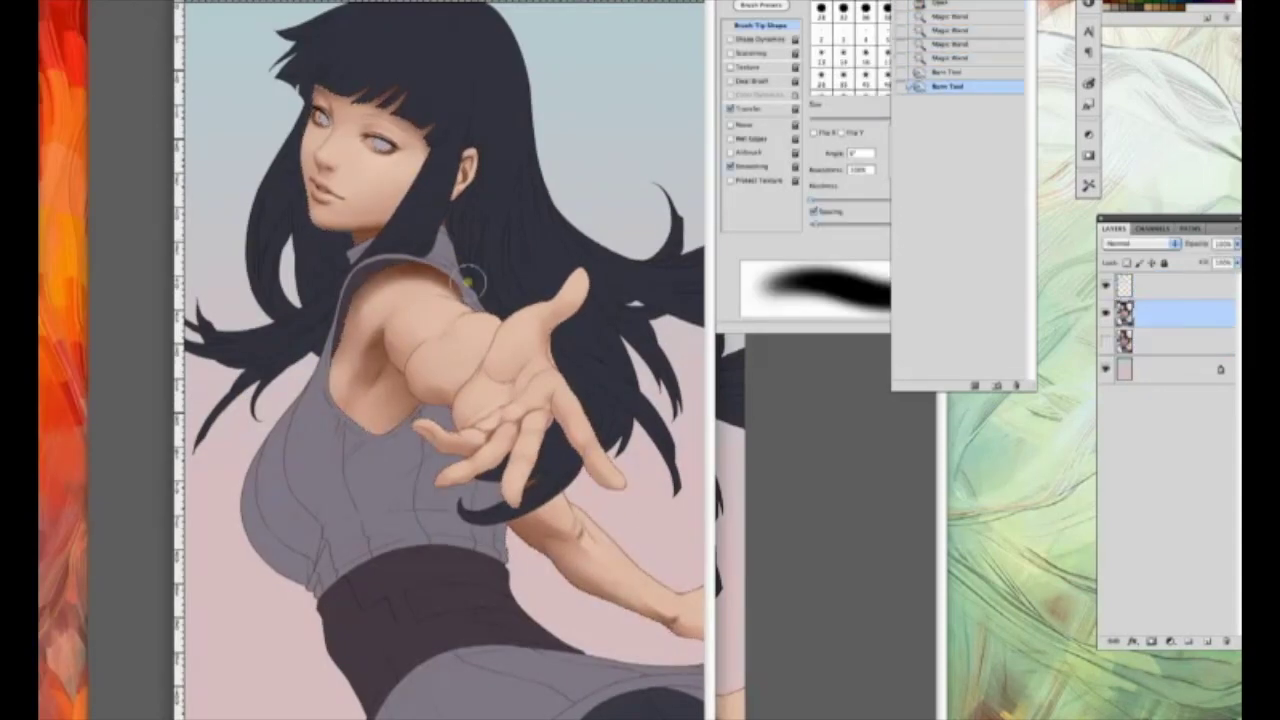
left_click_drag(468, 282, 440, 264)
left_click_drag(343, 328, 355, 294)
left_click_drag(390, 262, 428, 256)
left_click_drag(380, 345, 372, 362)
mouse_move(378, 350)
left_mouse_down()
mouse_move(368, 378)
mouse_move(384, 420)
left_mouse_up()
left_click_drag(384, 425, 418, 400)
- Burn the shadows inside the ear and along the chin and jawline
key("super+plus")
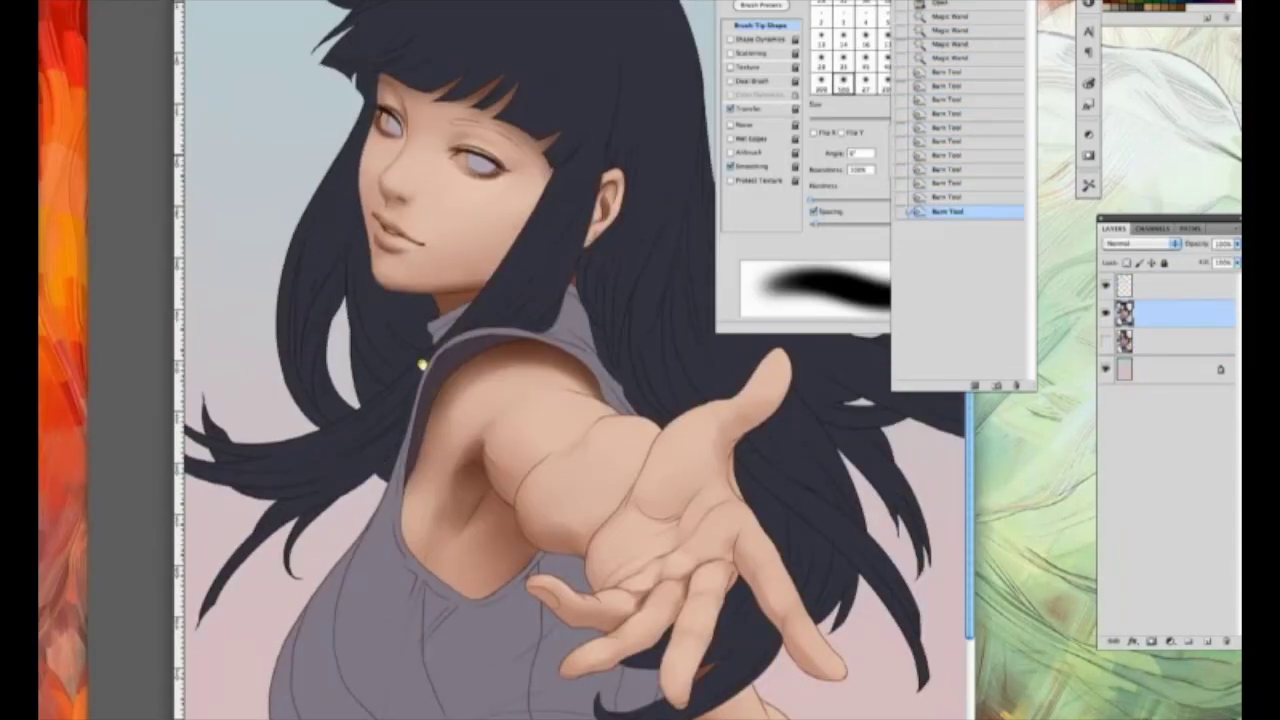
left_click_drag(612, 184, 602, 212)
left_click_drag(606, 205, 598, 236)
left_click_drag(598, 240, 590, 244)
left_click_drag(608, 190, 606, 208)
left_click_drag(385, 284, 488, 288)
key("bracketright")
left_click_drag(388, 262, 416, 268)
key("bracketleft")
- Step back through the history to drop the latest burn strokes on the face
left_click(960, 141)
left_click(964, 239)
left_click(962, 225)
- Set the Brush tool's opacity to follow pen pressure and brush soft tones along the lower arm
key("b")
left_click(735, 108)
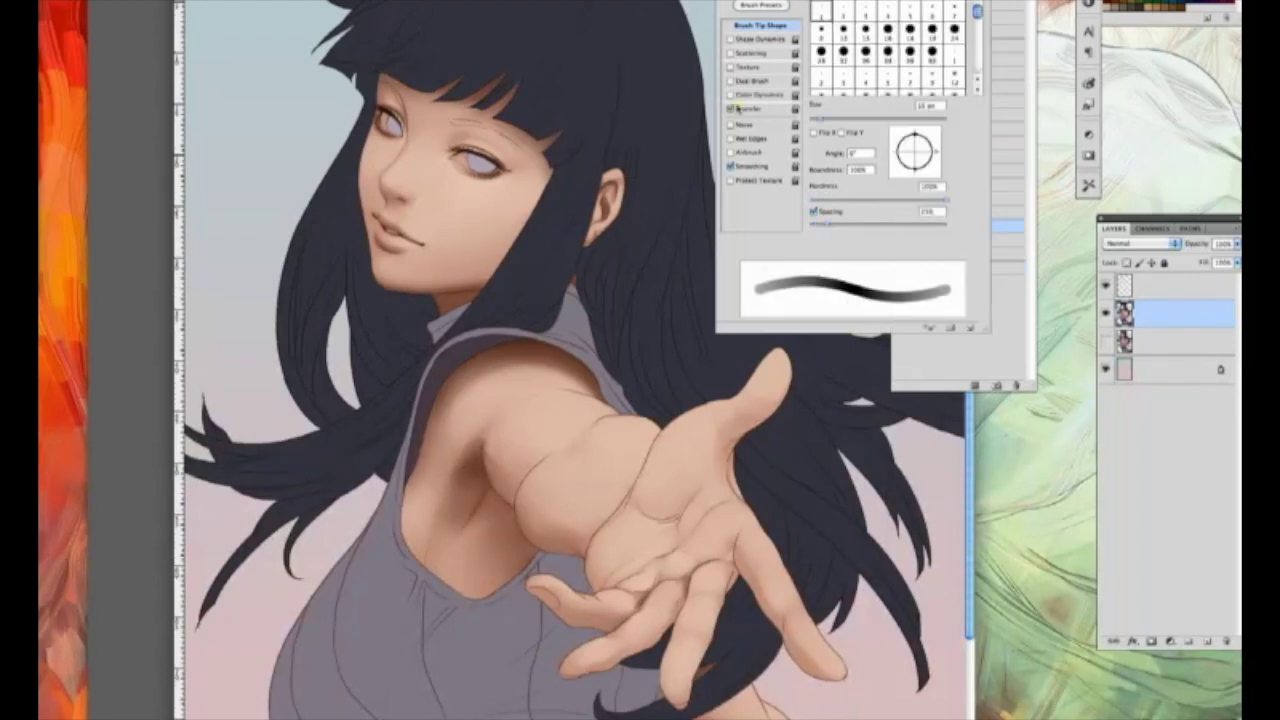
left_click(745, 108)
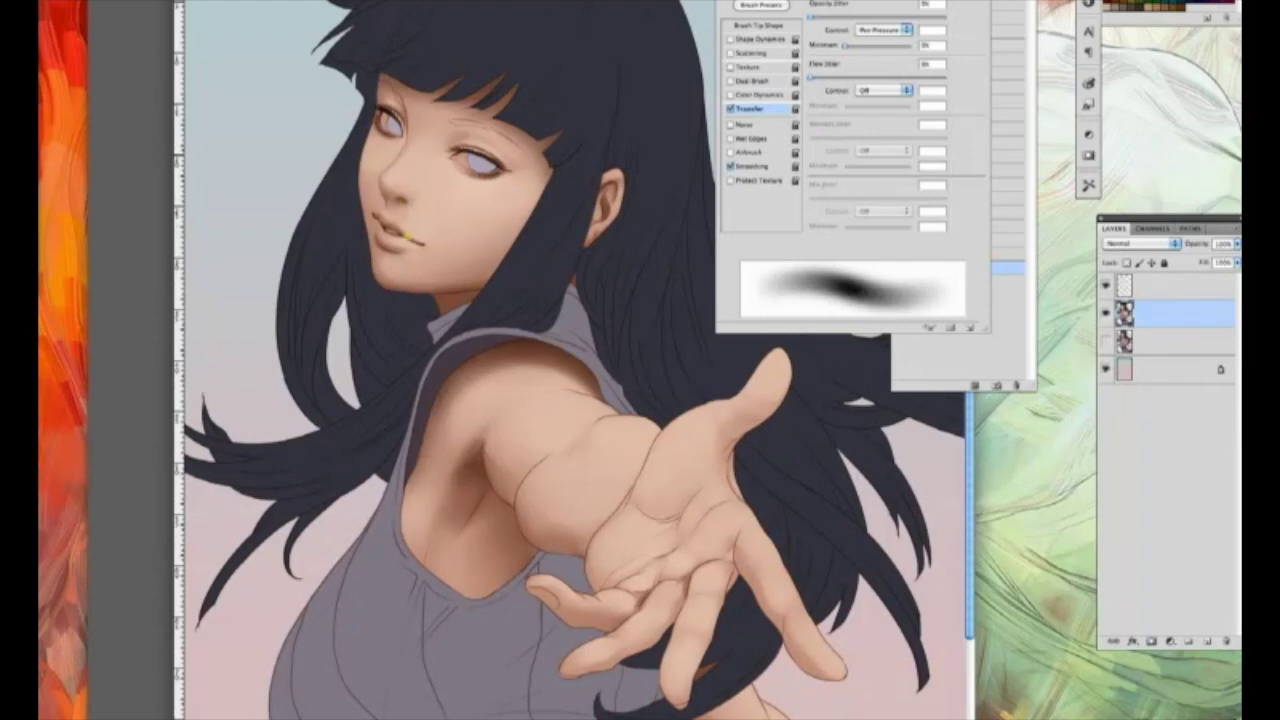
key("ctrl+minus")
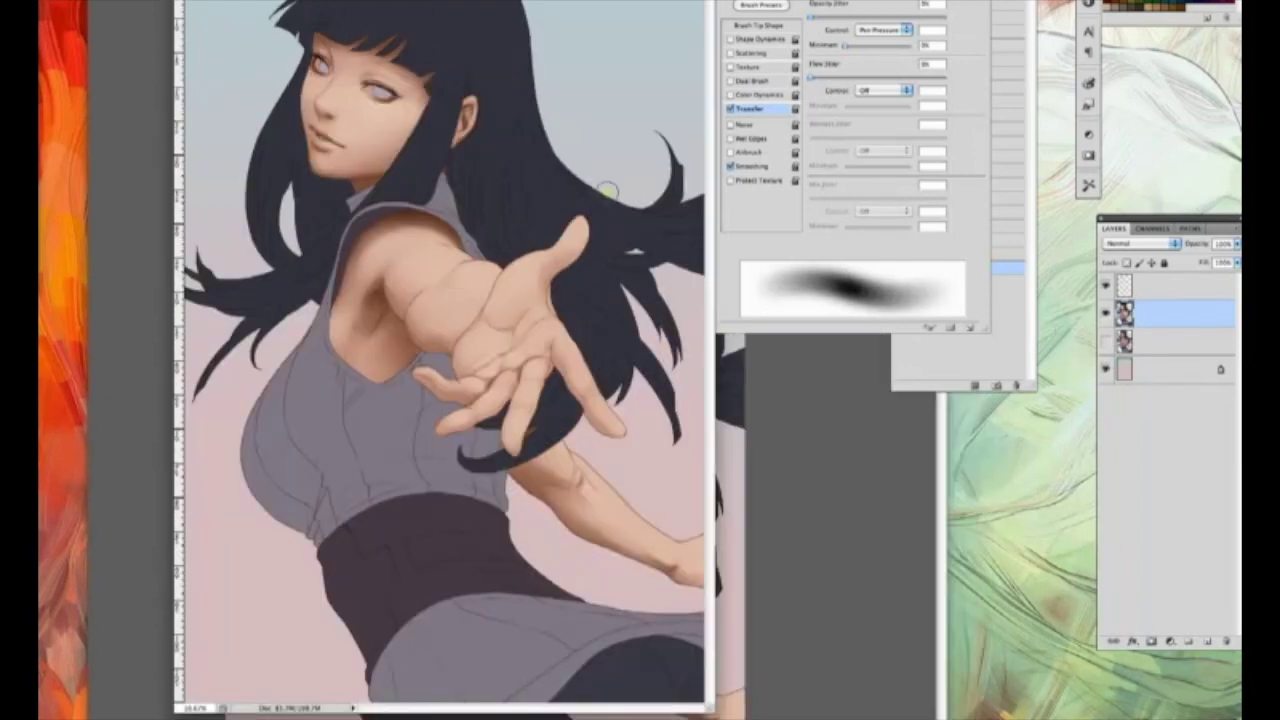
left_click_drag(552, 522, 680, 574)
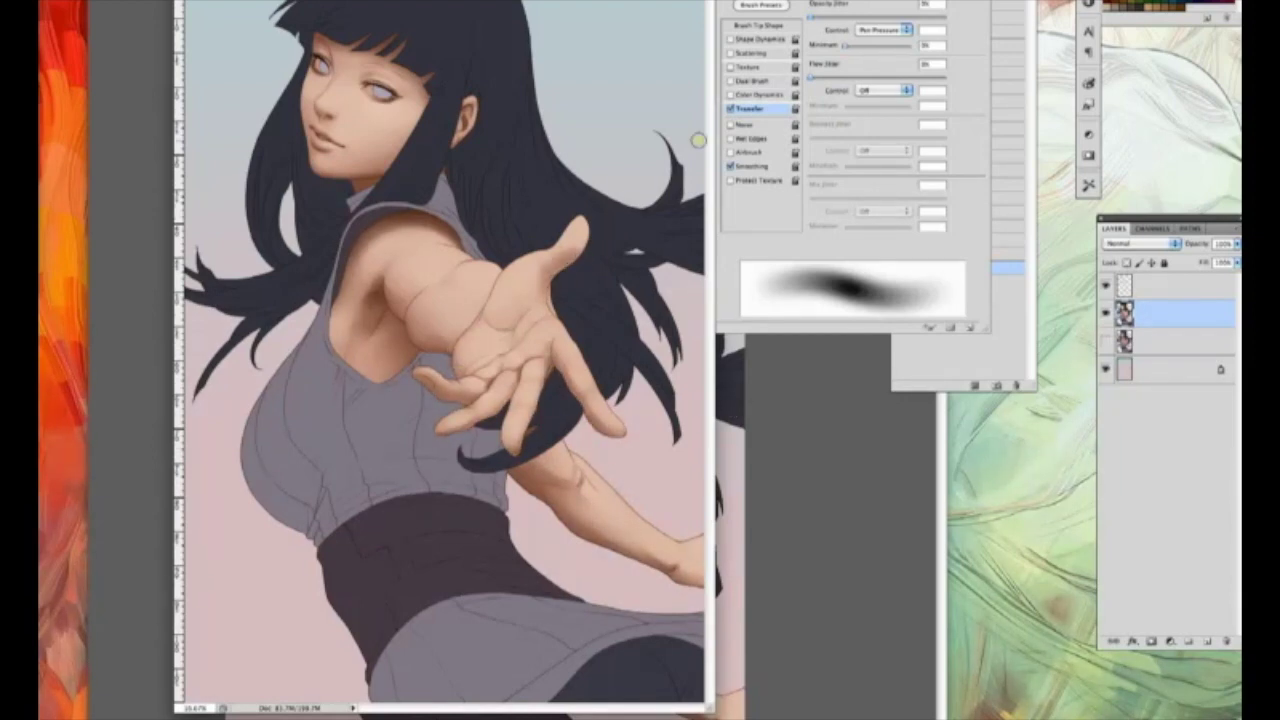
- Deepen the shadows around the shoulder and upper arm with the Burn tool
key("o")
key("ctrl+plus")
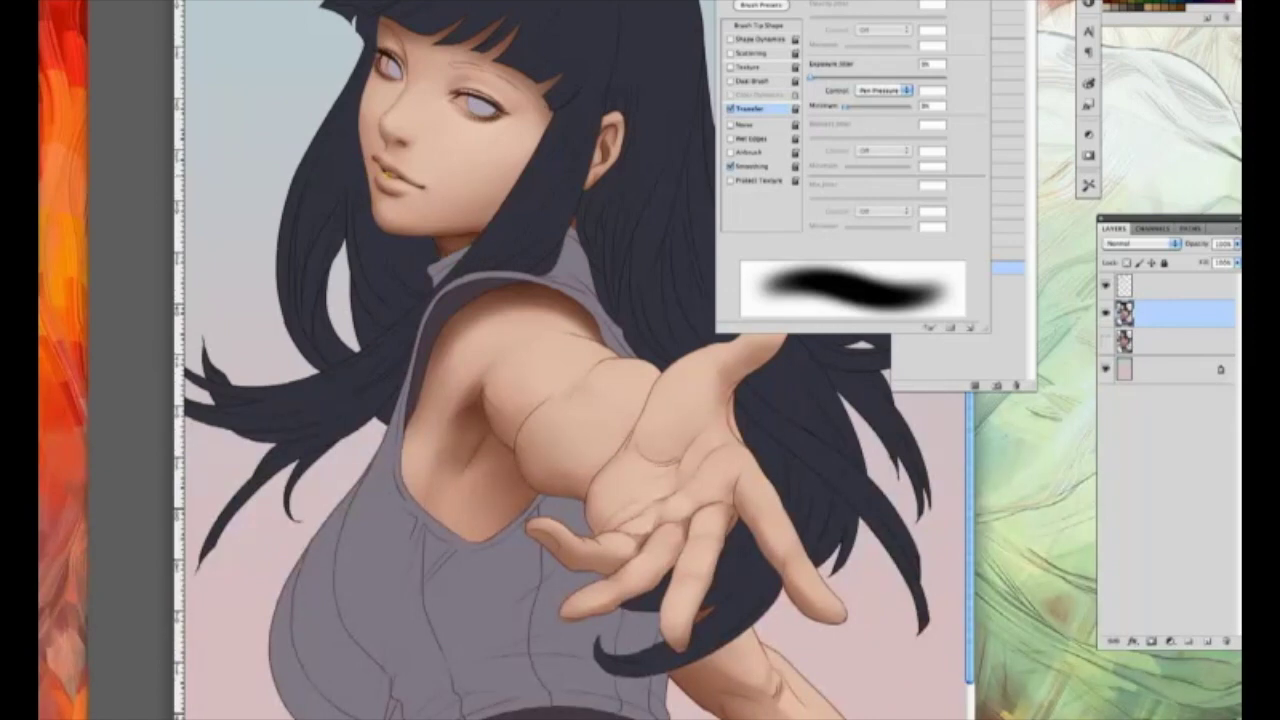
key("ctrl+plus")
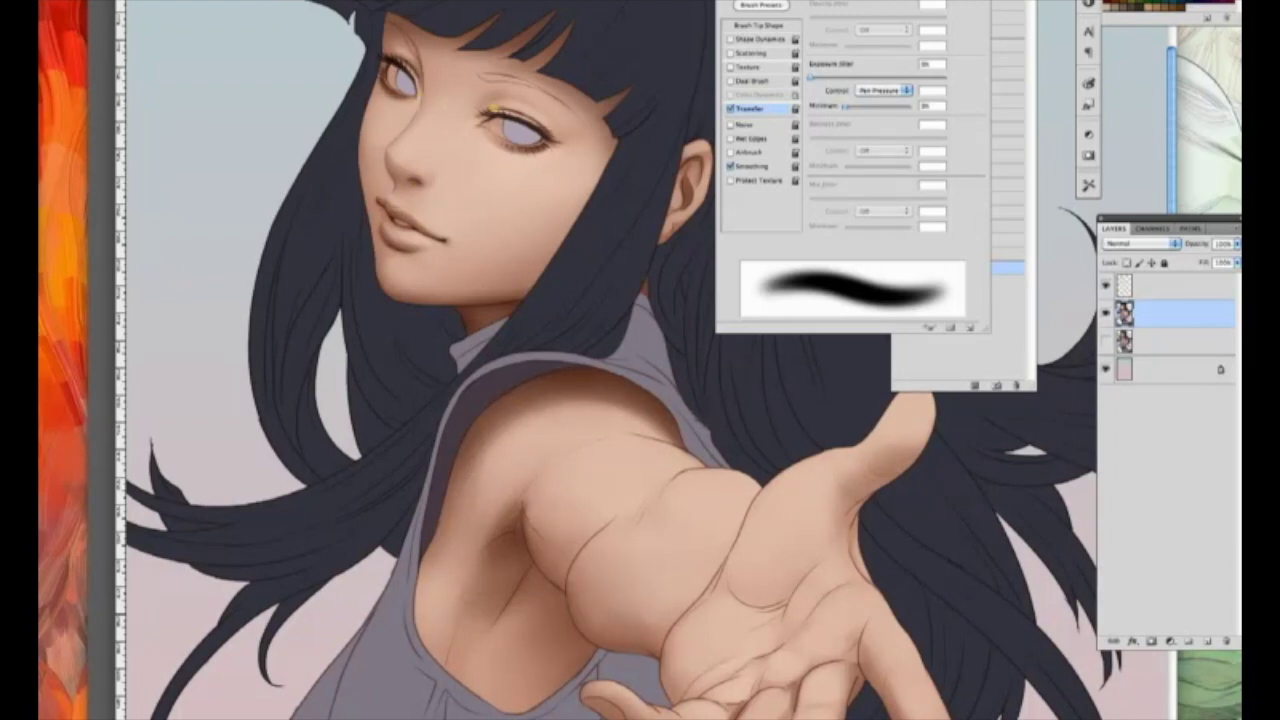
key("ctrl+minus")
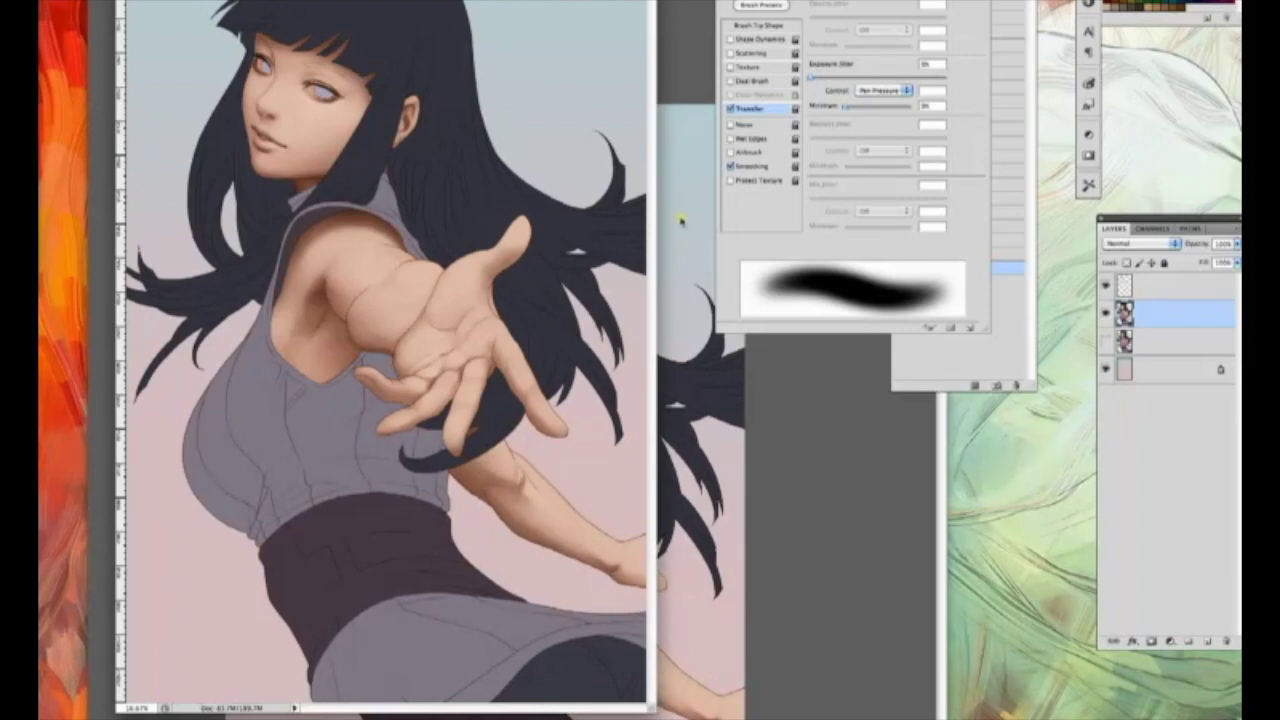
- Switch to Painter, hide the selection outline around the sleeveless top and activate the upper figure layer
left_click(680, 100)
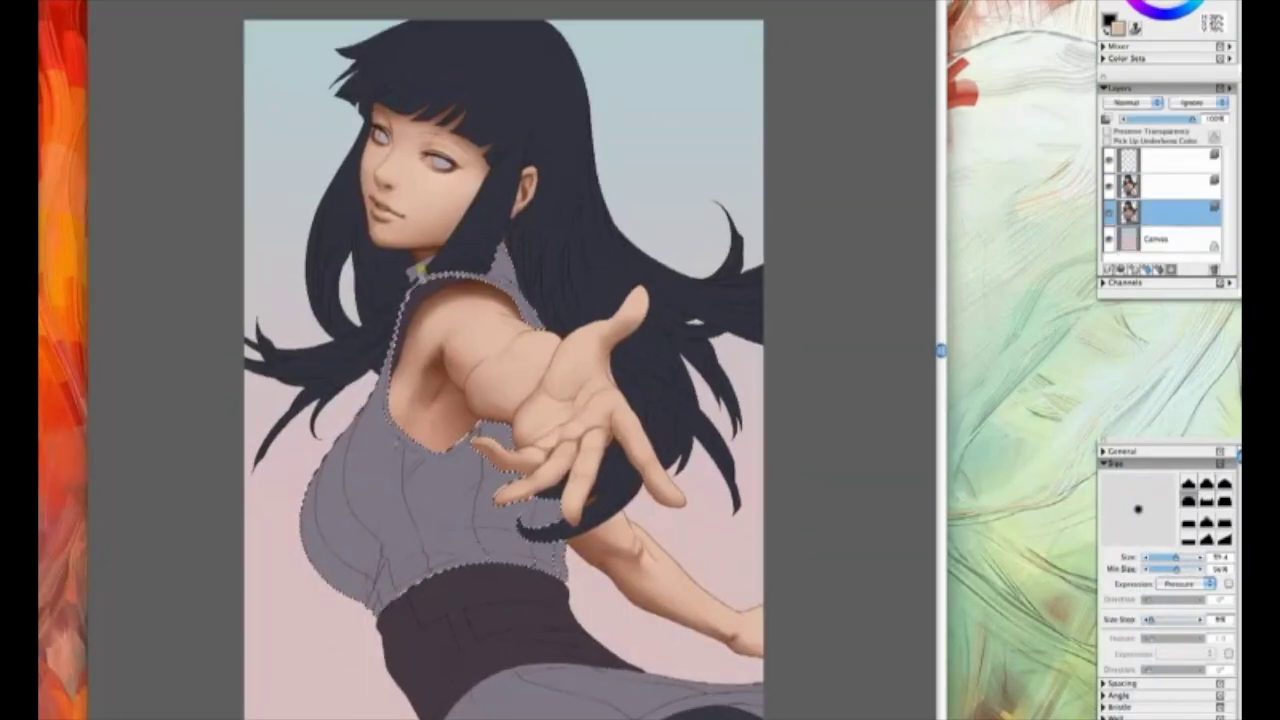
key("super+shift+h")
key("super+plus")
key("super+minus")
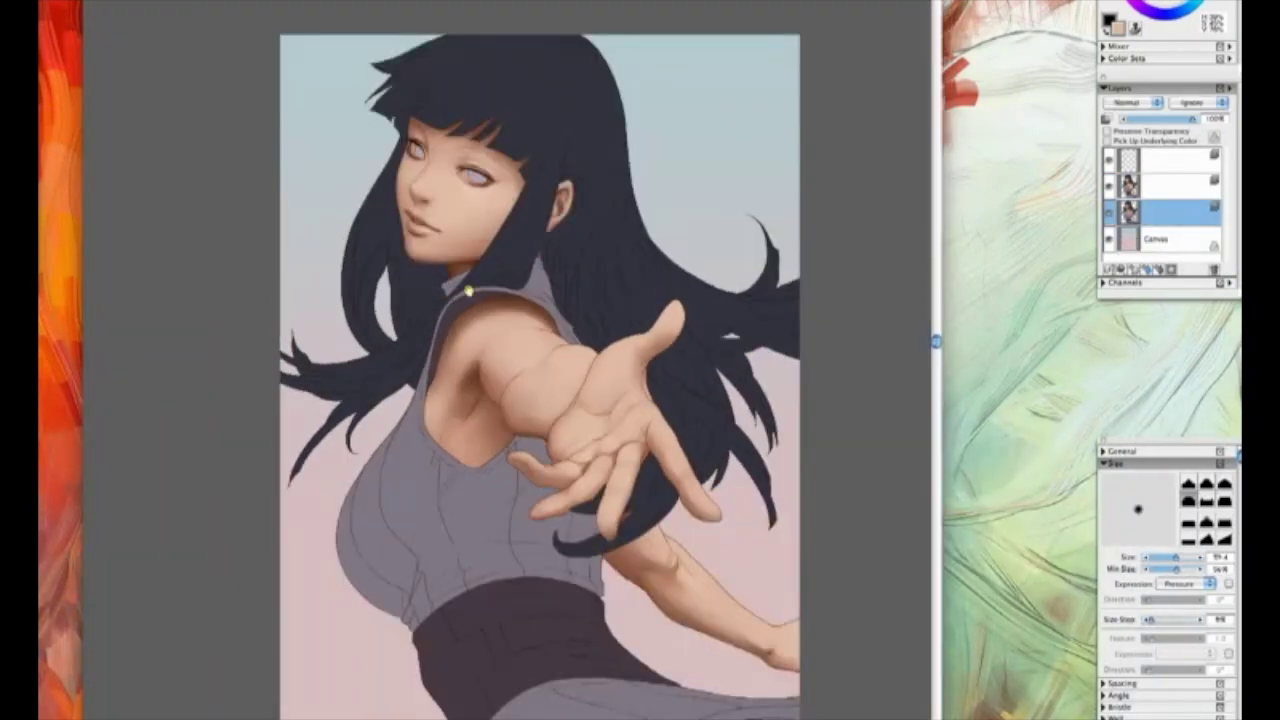
left_click_drag(469, 289, 455, 239)
key("]")
left_click(1170, 186)
- Paint a broad light lavender-grey tone over the chest of the top, using a color sampled from the picture
left_click(360, 411, "alt")
left_click_drag(392, 350, 345, 450)
key("[")
left_click_drag(398, 385, 350, 465)
key("]")
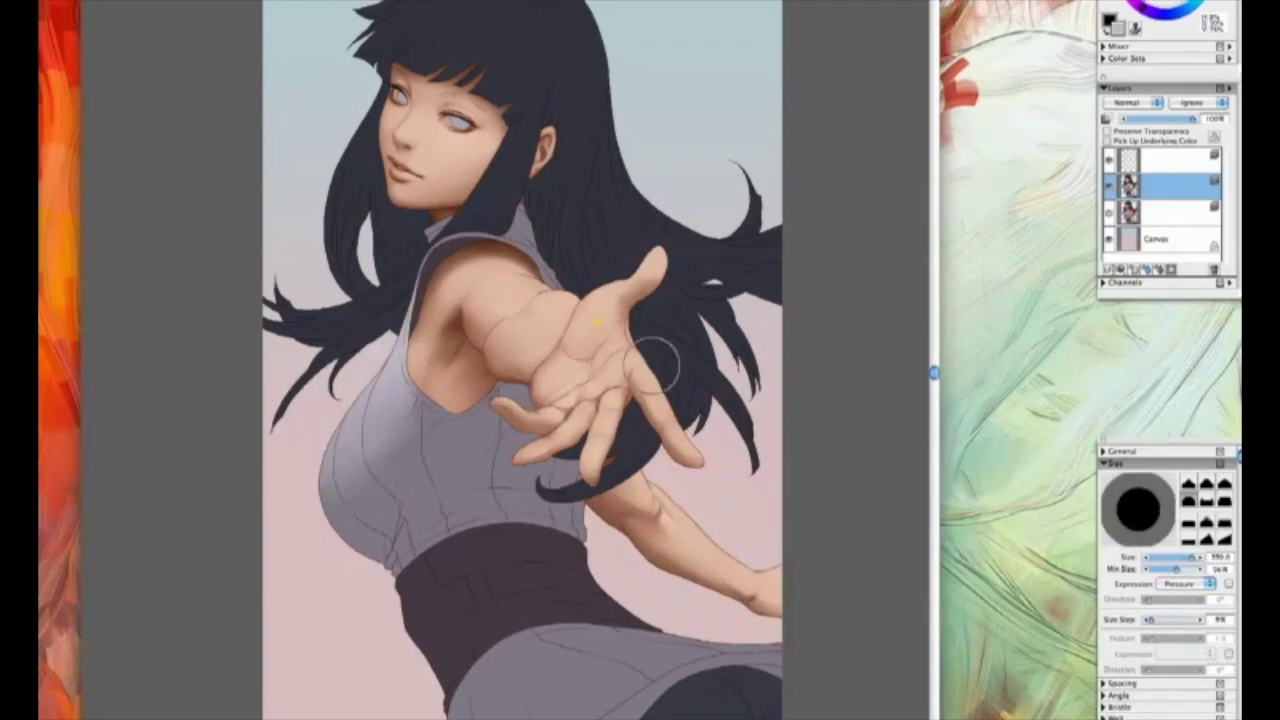
left_click_drag(436, 415, 432, 475)
- Extend the light tone across the chest beside the armhole with smaller and medium strokes
key("bracketleft")
key("bracketleft")
key("bracketleft")
key("bracketleft")
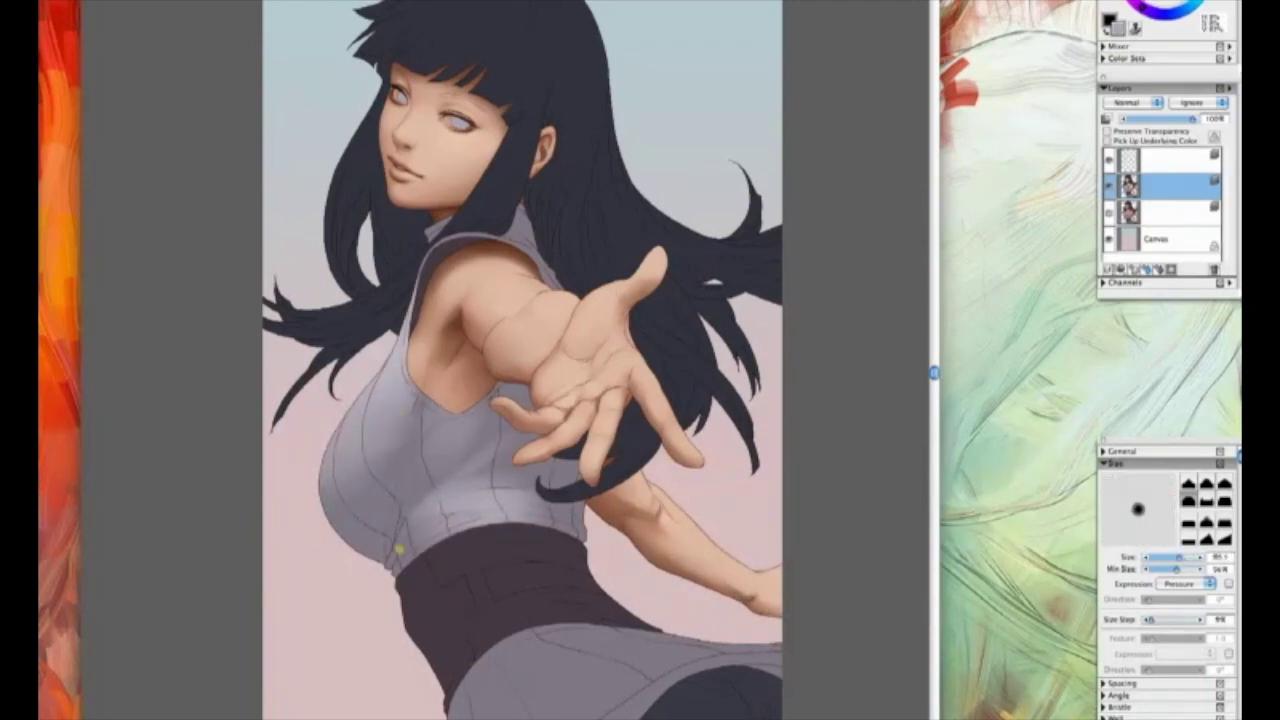
key("]")
key("[")
left_click_drag(430, 418, 497, 394)
key("]")
key("]")
left_click_drag(396, 388, 424, 352)
- Sample a grey at the collar and lighten the top's collar and armhole trim behind the shoulder
key("]")
key("[")
key("[")
key("[")
left_click(525, 226, "alt")
left_click_drag(516, 234, 556, 286)
key("]")
key("]")
- Lighten the front edge of the chest and the midriff below the reaching hand
key("bracketleft")
key("bracketleft")
key("bracketleft")
left_click_drag(401, 378, 410, 394)
key("]")
key("]")
key("]")
left_click_drag(496, 480, 532, 472)
- Paint light fold tones along the top's hem just above the dark sash
key("[")
key("[")
key("[")
left_click_drag(426, 538, 400, 564)
key("]")
key("]")
key("bracketright")
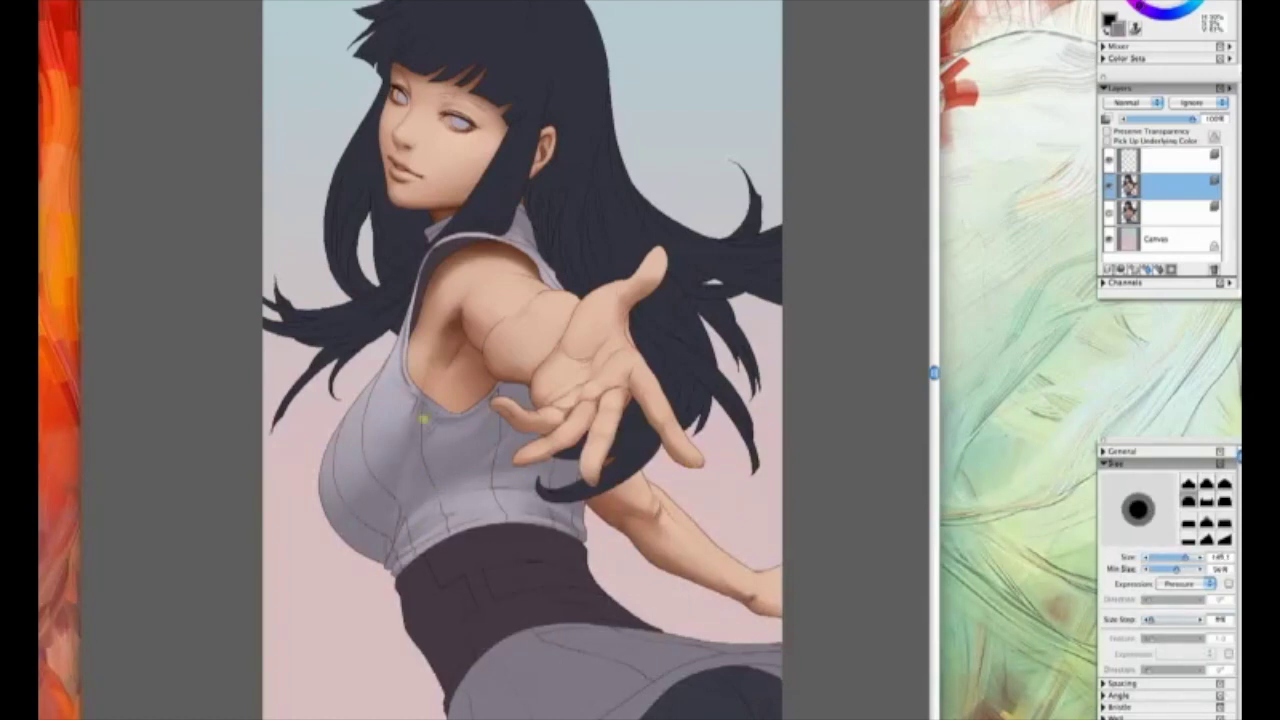
key("bracketright")
key("bracketleft")
key("bracketleft")
key("bracketleft")
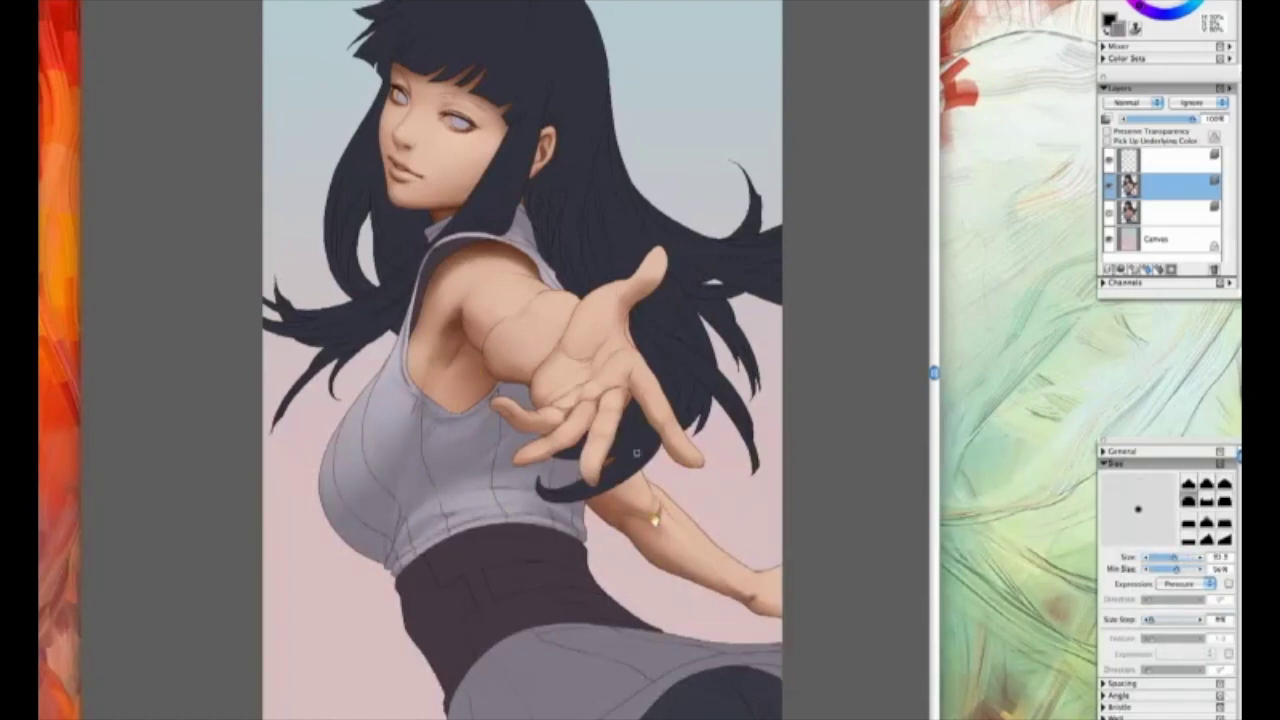
- Paint light lavender-grey tones on the upper part of the skirt below the sash
left_click_drag(638, 420, 603, 289)
key("bracketright")
key("bracketright")
key("bracketright")
key("bracketleft")
key("bracketleft")
mouse_move(452, 526)
left_mouse_down()
mouse_move(528, 500)
mouse_move(480, 580)
left_mouse_up()
key("bracketright")
key("bracketright")
key("bracketleft")
key("bracketleft")
key("bracketright")
key("bracketright")
key("bracketleft")
- Lighten the skirt's flowing outer edge toward the edge of the canvas
left_click_drag(702, 528, 754, 526)
key("bracketleft")
key("bracketleft")
key("bracketleft")
key("bracketleft")
left_click_drag(615, 572, 757, 537)
key("bracketright")
key("bracketright")
key("bracketright")
- Refine the folds on the chest and midriff of the top with finer strokes
left_click_drag(717, 313, 740, 362)
key("bracketleft")
key("bracketleft")
key("bracketright")
key("bracketright")
key("bracketright")
key("bracketright")
key("bracketleft")
key("bracketleft")
key("bracketleft")
key("bracketleft")
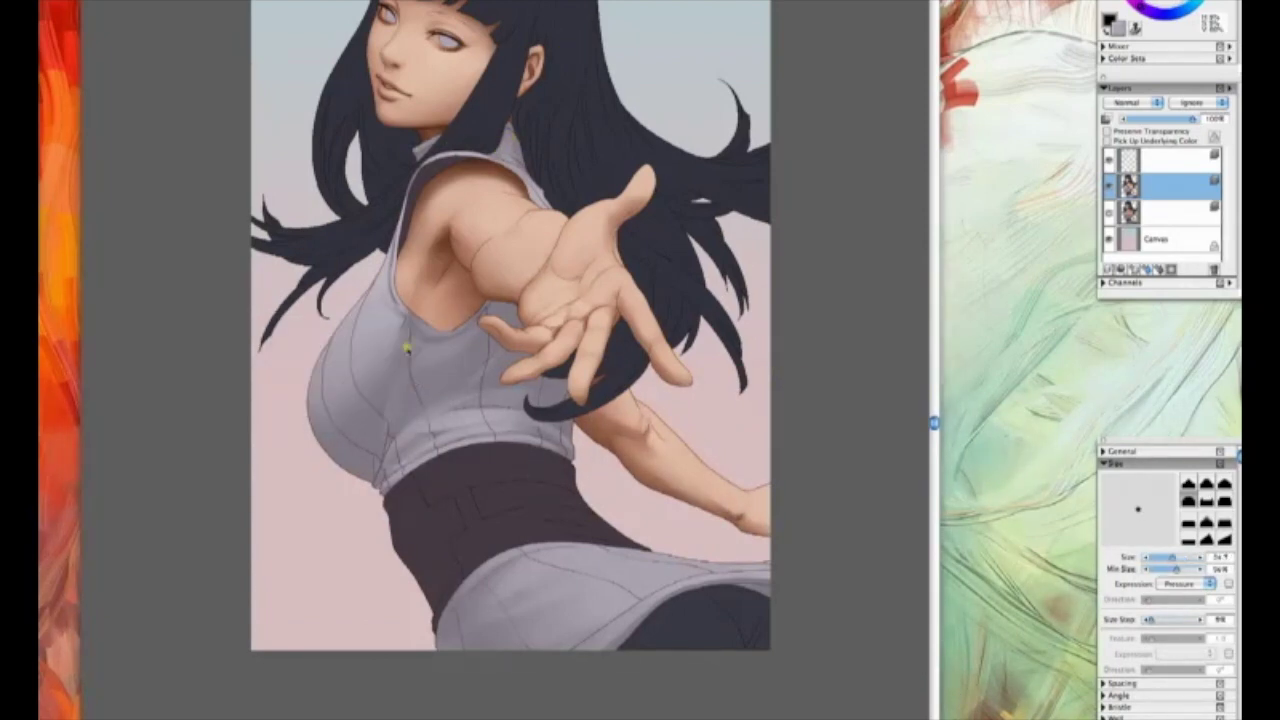
- Switch to Photoshop, revert to the saved painting and brush soft shadows under the bust and along the waist
key("Tab")
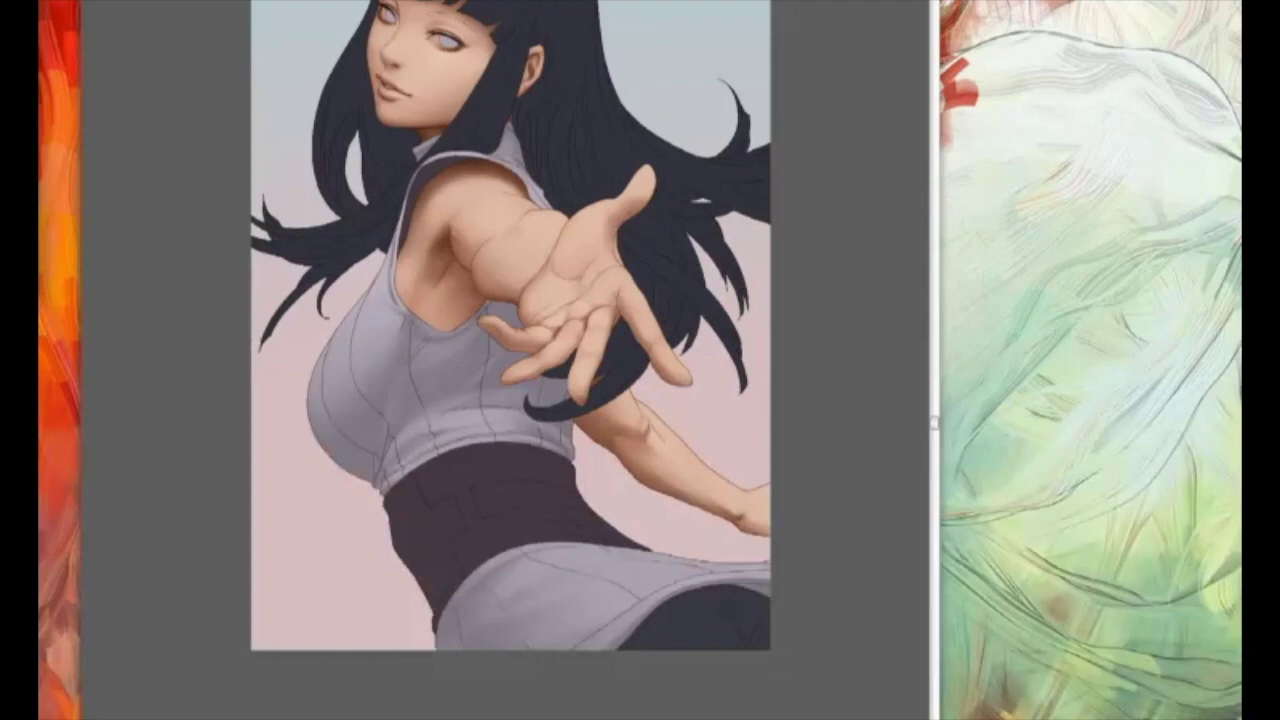
key("Tab")
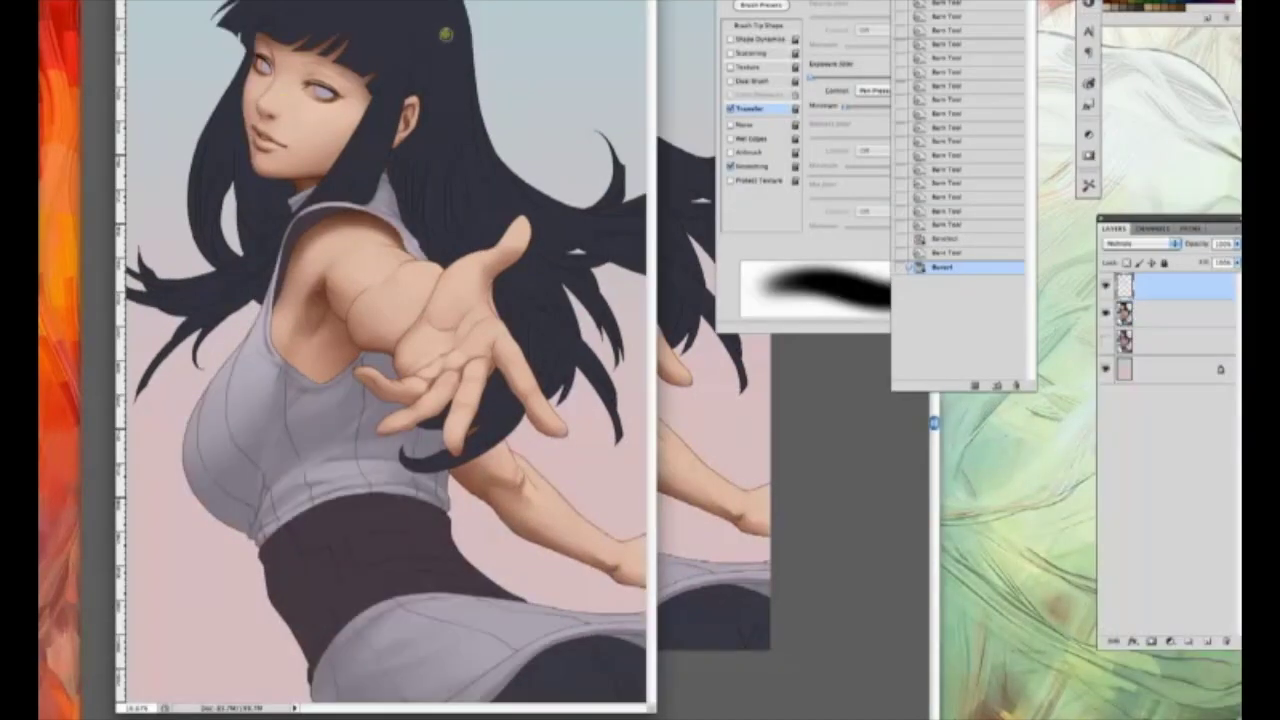
key("w")
key("b")
left_click_drag(243, 531, 205, 500)
key("b")
left_click_drag(309, 548, 268, 524)
- Brush further soft shadows on the top beside the arm, at the waist and along the skirt
left_click_drag(451, 318, 436, 334)
left_click_drag(486, 396, 484, 420)
left_click_drag(289, 494, 262, 522)
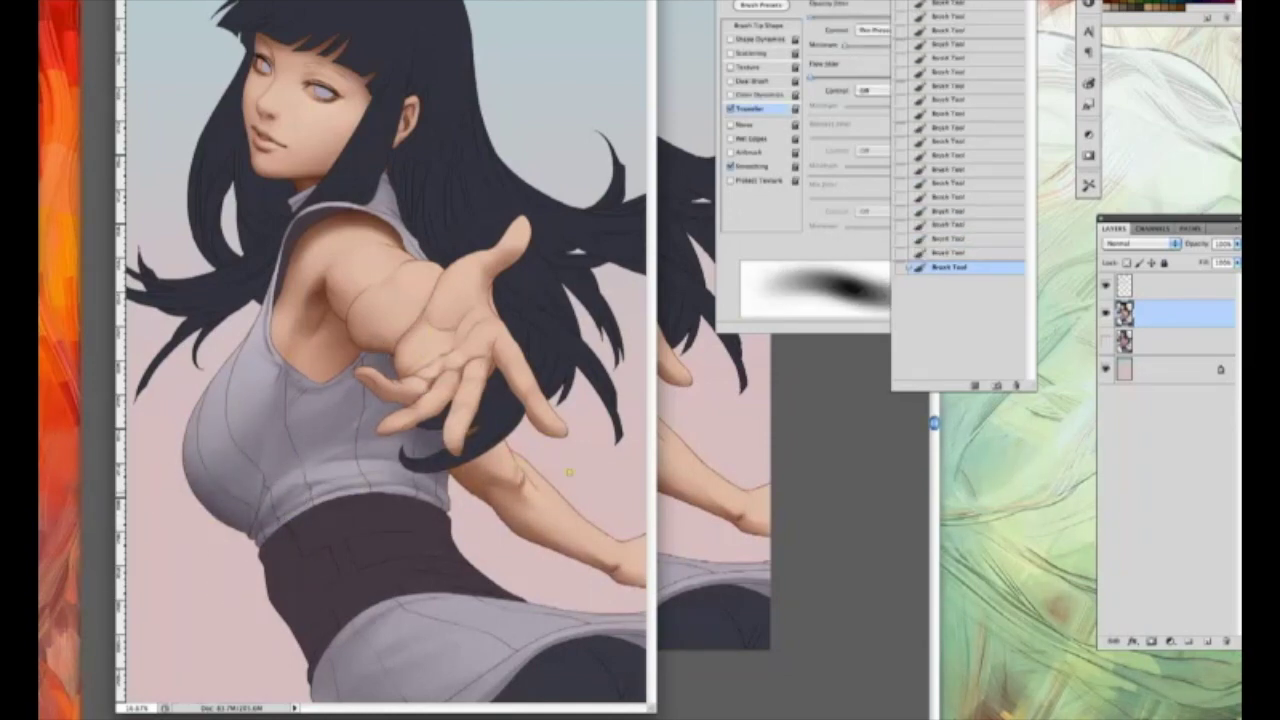
left_click_drag(642, 635, 592, 630)
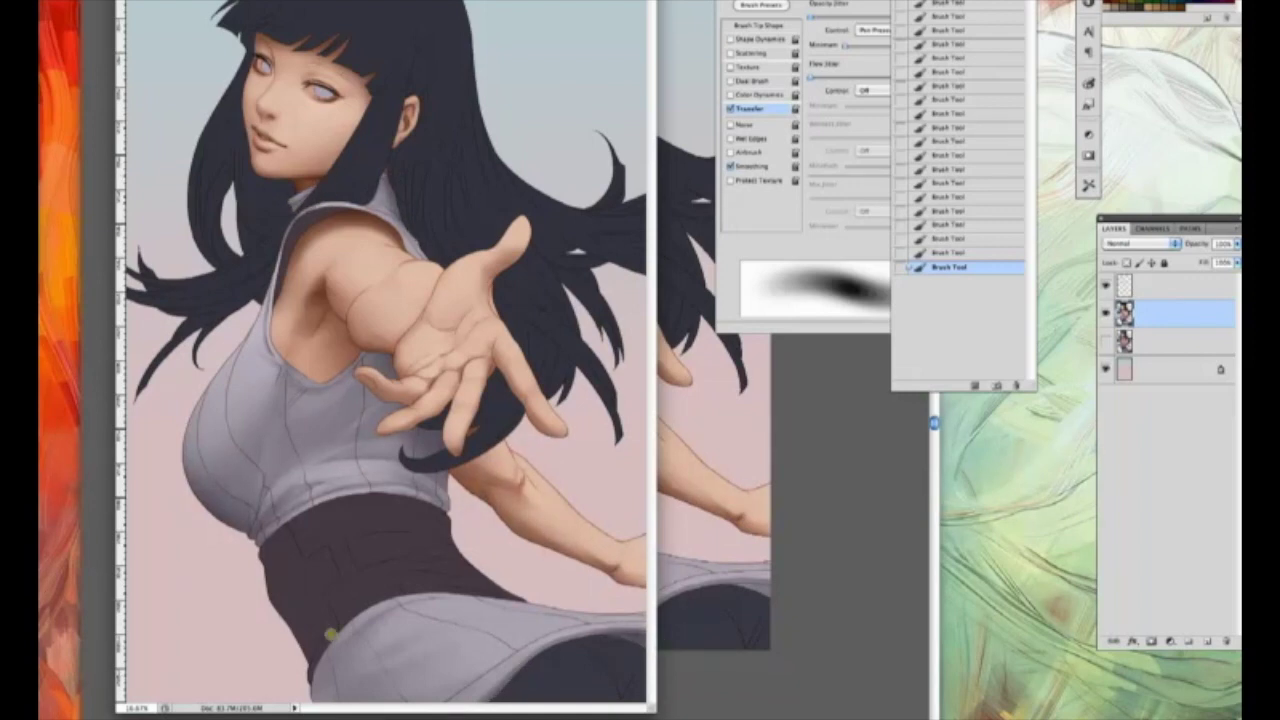
left_click_drag(176, 442, 190, 492)
- Brighten the skirt, the front of the chest and the shoulder trim with the Dodge tool
key("o")
mouse_move(508, 612)
left_mouse_down()
mouse_move(490, 660)
mouse_move(424, 664)
left_mouse_up()
left_click_drag(575, 604, 490, 640)
mouse_move(254, 342)
left_mouse_down()
mouse_move(212, 402)
mouse_move(228, 408)
left_mouse_up()
left_click_drag(376, 184, 422, 252)
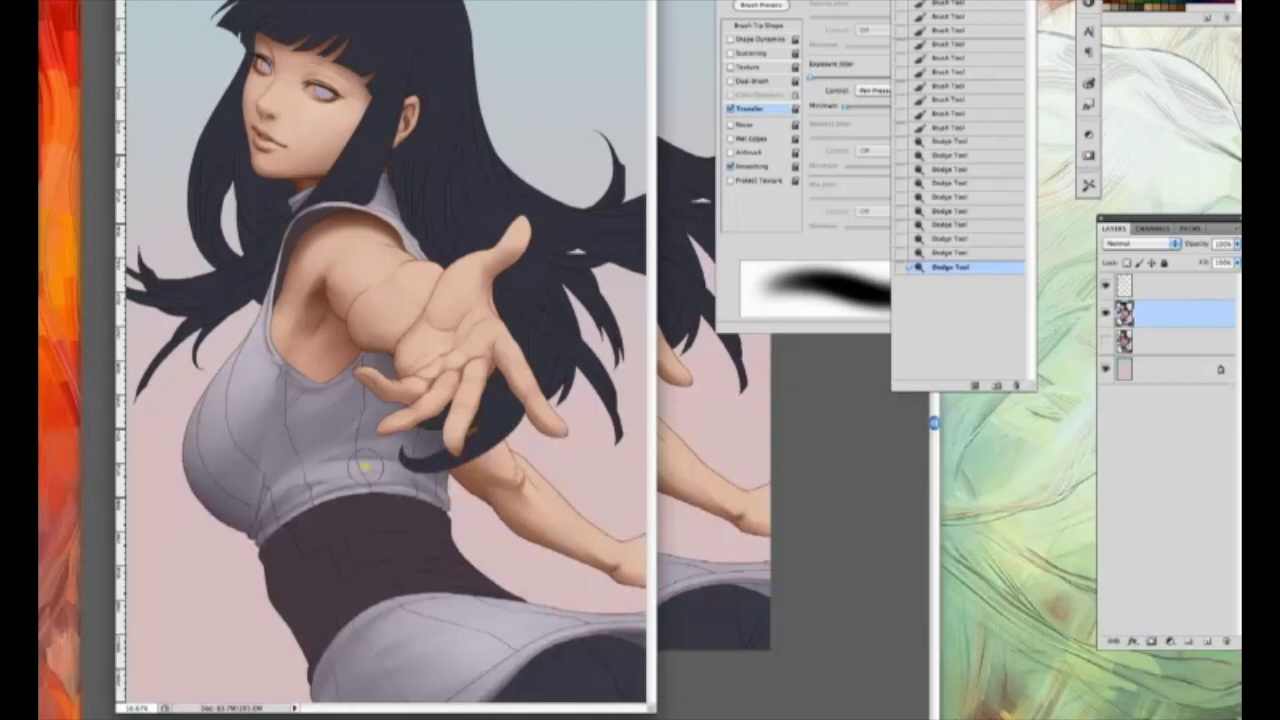
left_click_drag(408, 632, 470, 618)
mouse_move(560, 628)
left_mouse_down()
mouse_move(528, 608)
mouse_move(600, 624)
left_mouse_up()
- Burn the clothing's shading around the outstretched arm and hand
key("shift+o")
left_click_drag(403, 372, 438, 245)
left_click_drag(456, 395, 464, 412)
left_click_drag(603, 376, 578, 372)
- Clear the selection and select the armhole edge above the shoulder with the Magic Wand for toning
key("super+d")
key("w")
left_click(352, 209)
key("o")
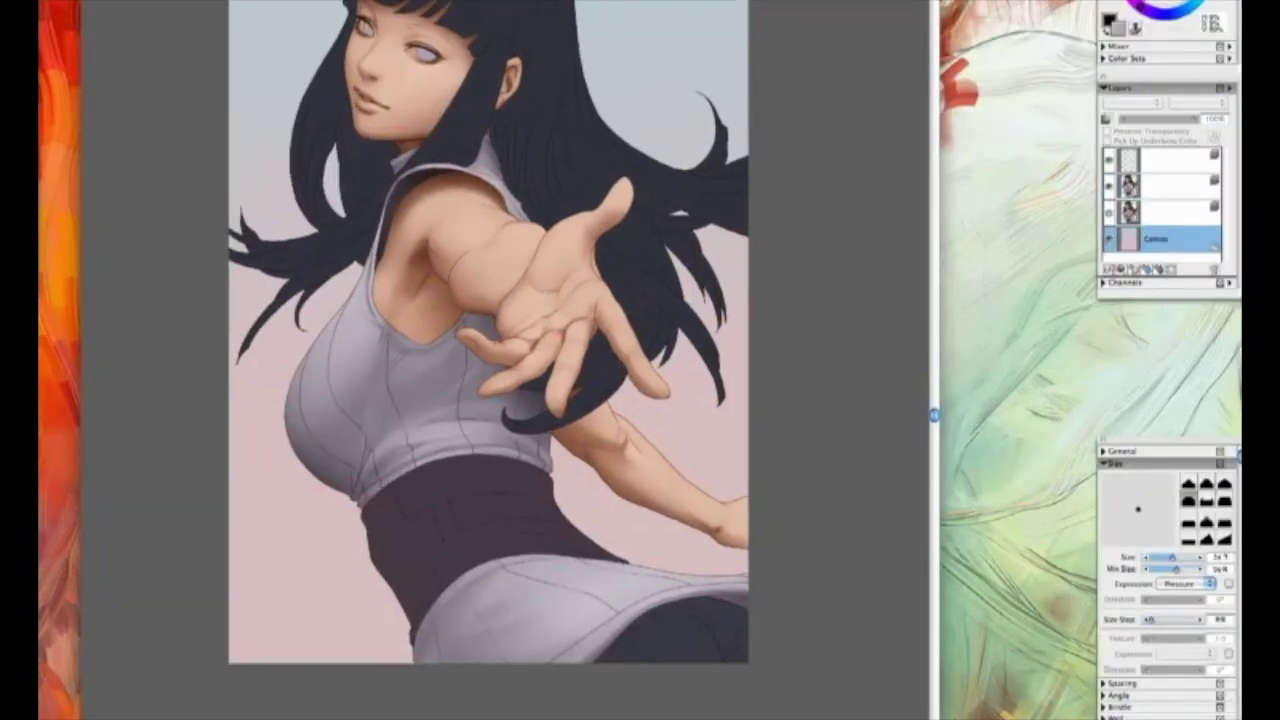
- Paint lighter tones and the first fold lines across the dark sash around the waist
key("bracketright")
mouse_move(440, 490)
left_mouse_down()
mouse_move(477, 517)
mouse_move(616, 554)
left_mouse_up()
key("bracketleft")
key("bracketright")
key("bracketleft")
key("bracketright")
key("bracketleft")
left_click_drag(464, 532, 542, 517)
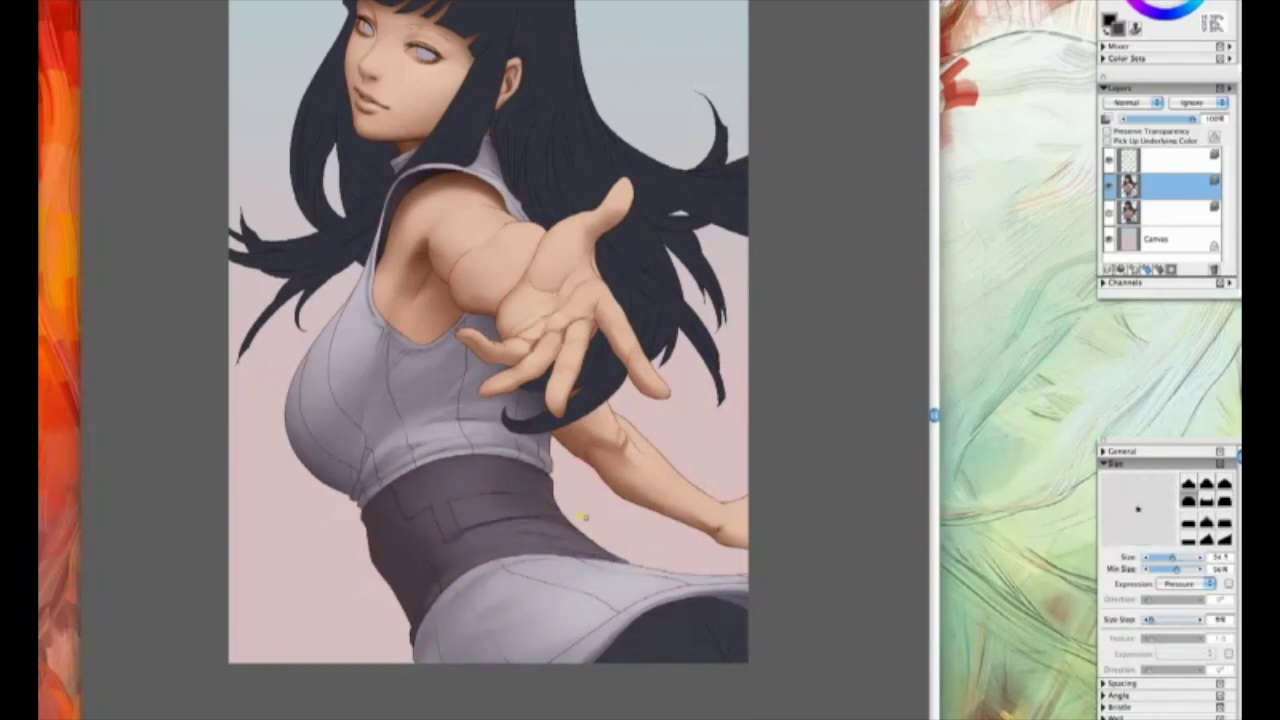
- Refine the sash's folds and edges with a progressively larger brush
key("bracketright")
key("bracketright")
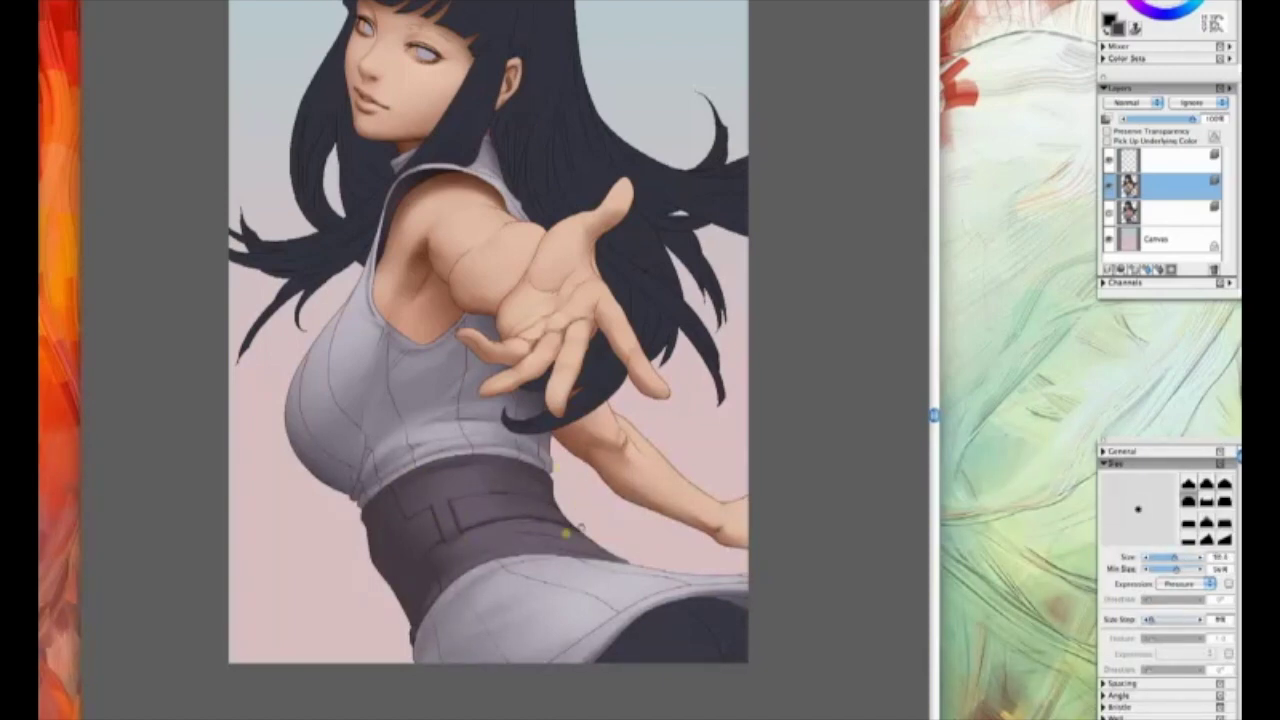
key("bracketright")
left_click_drag(384, 498, 432, 512)
key("bracketleft")
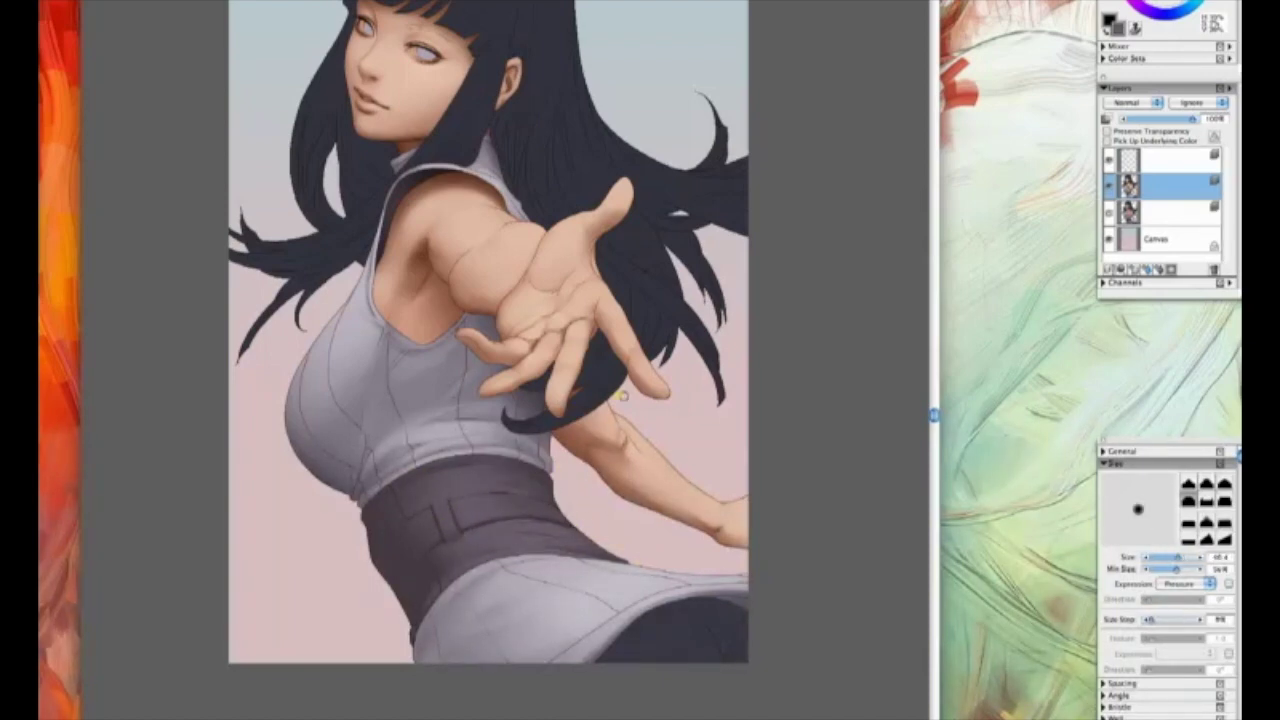
key("bracketright")
key("bracketright")
mouse_move(694, 440)
left_mouse_down()
mouse_move(686, 420)
mouse_move(702, 491)
left_mouse_up()
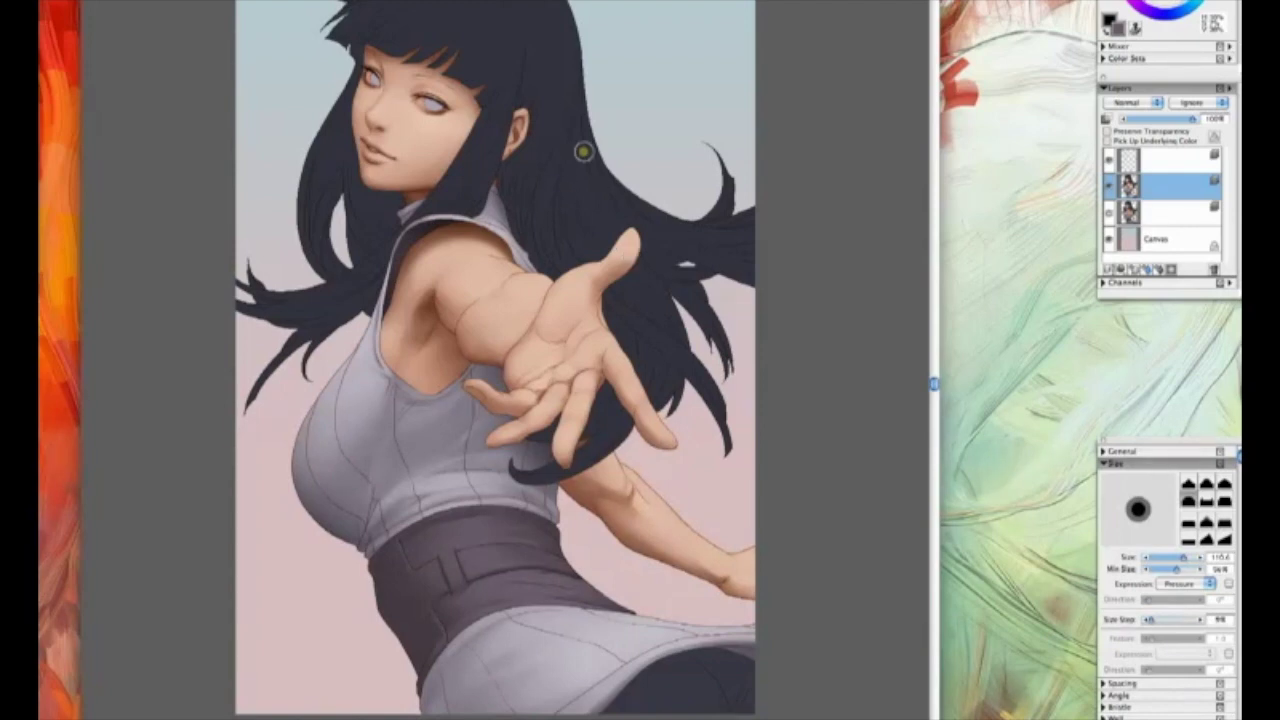
left_click_drag(614, 0, 600, 8)
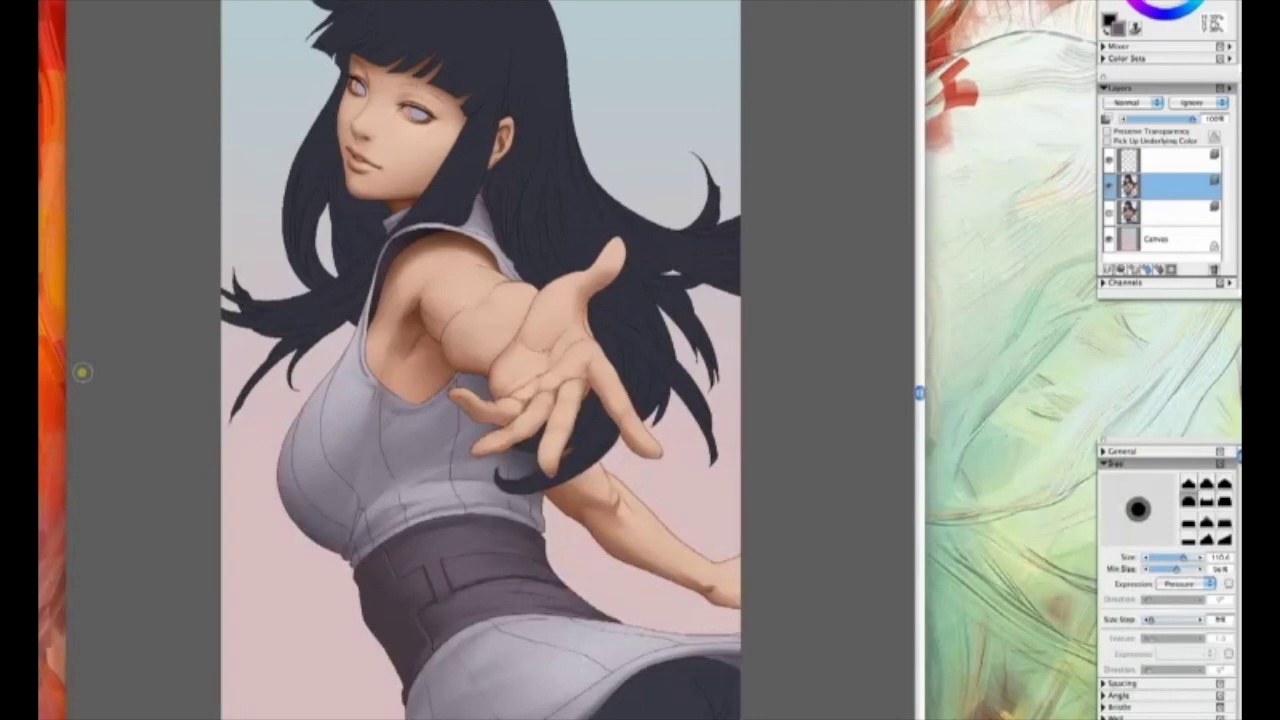
- Switch to Photoshop, select the sash with the Magic Wand and burn its shading along the waist and edges
key("Return")
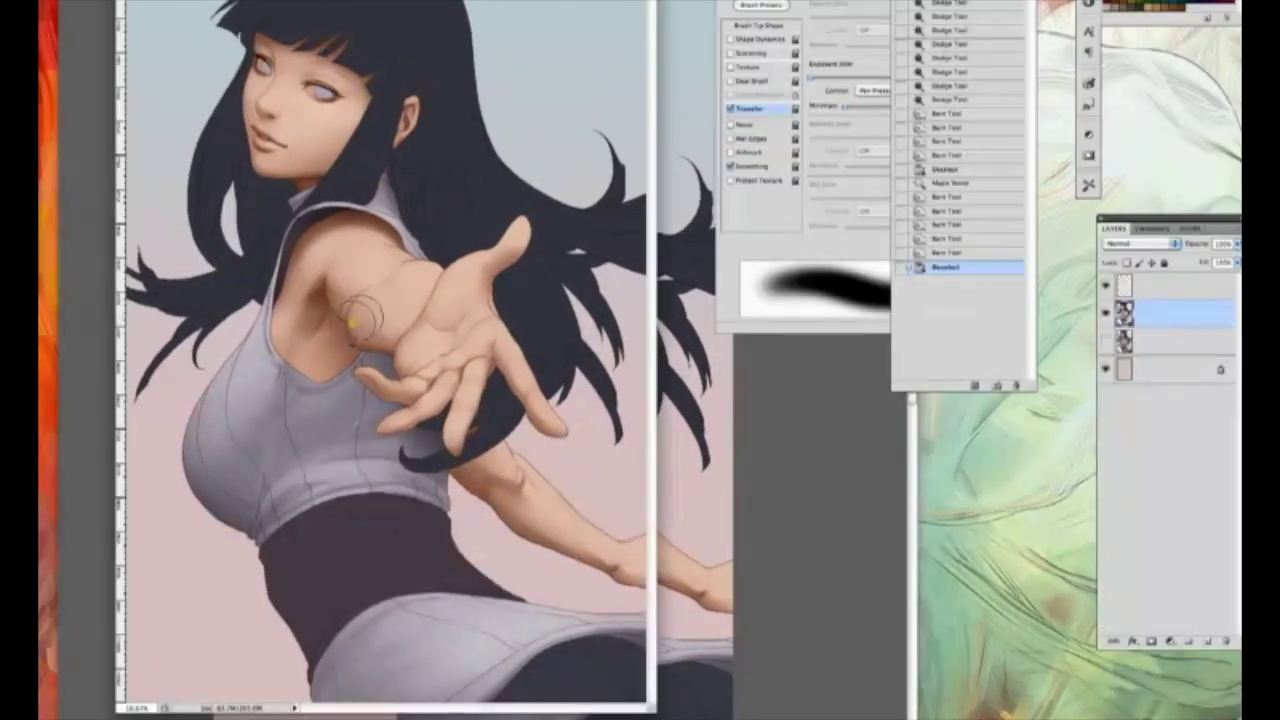
left_click_drag(354, 322, 368, 308)
left_click(1185, 342)
key("w")
left_click(403, 546)
left_click(1185, 314)
key("o")
mouse_move(246, 571)
left_mouse_down()
mouse_move(313, 564)
mouse_move(418, 520)
left_mouse_up()
left_click_drag(400, 545, 450, 575)
- Select the hair areas with the Magic Wand on the flat colour layer and return to the painted layer
key("w")
left_click(1183, 287)
left_click(1183, 312)
left_click(1183, 341)
left_click(400, 69)
left_click(522, 336, "shift")
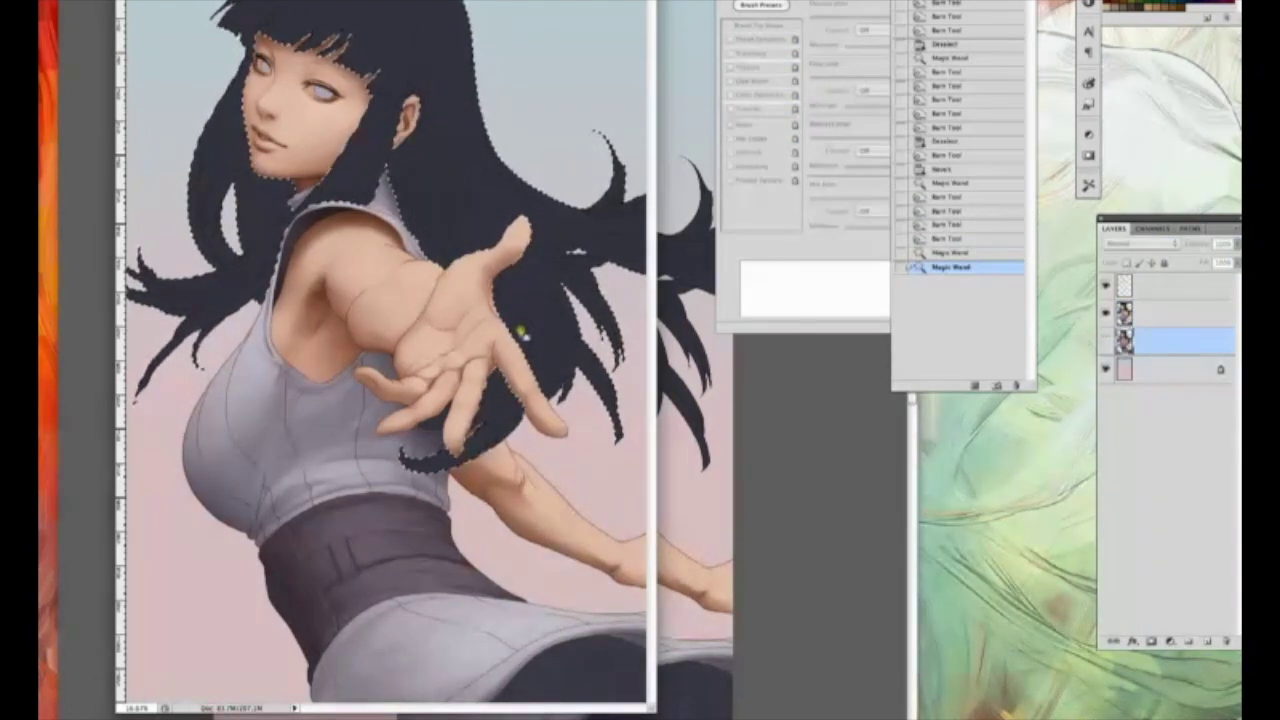
left_click_drag(503, 3, 513, 25)
left_click(1185, 314)
key("o")
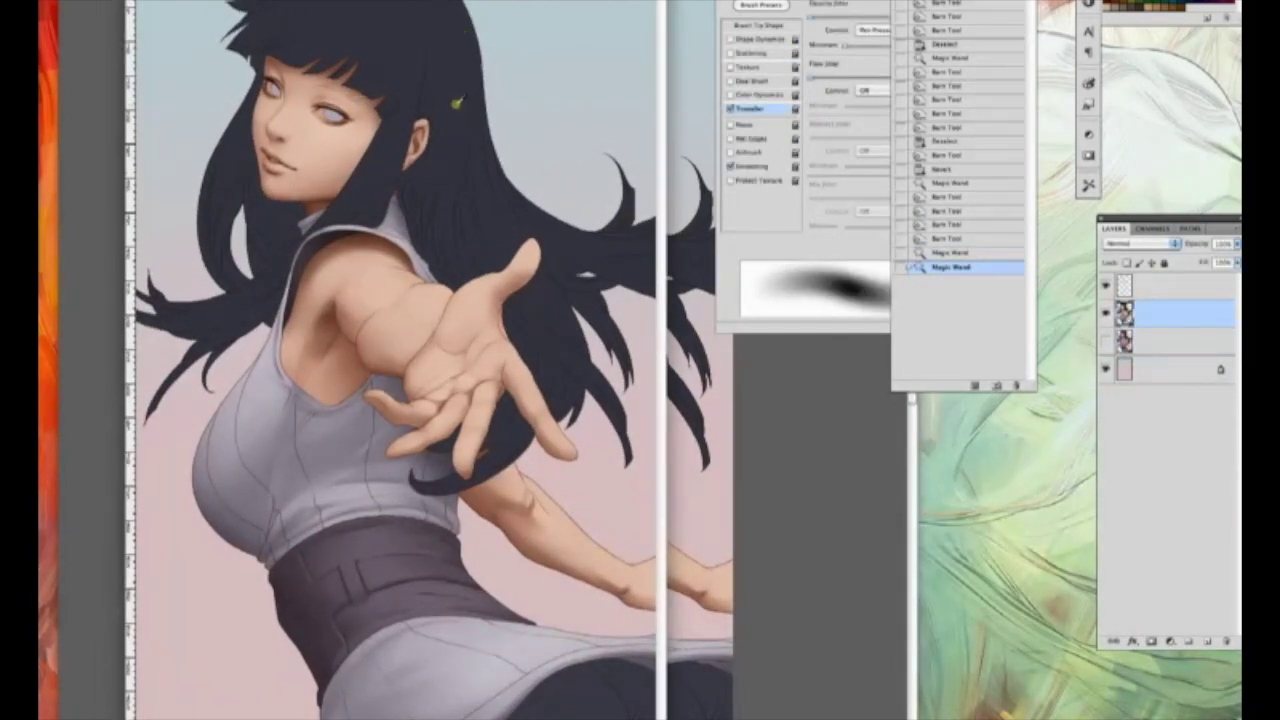
- Brush soft dark shadows into the hair behind the neck and around the outstretched hand
left_click_drag(472, 154, 466, 250)
key("[")
left_click_drag(554, 270, 610, 300)
left_click_drag(540, 310, 560, 375)
left_click_drag(425, 180, 425, 215)
left_click_drag(440, 200, 450, 240)
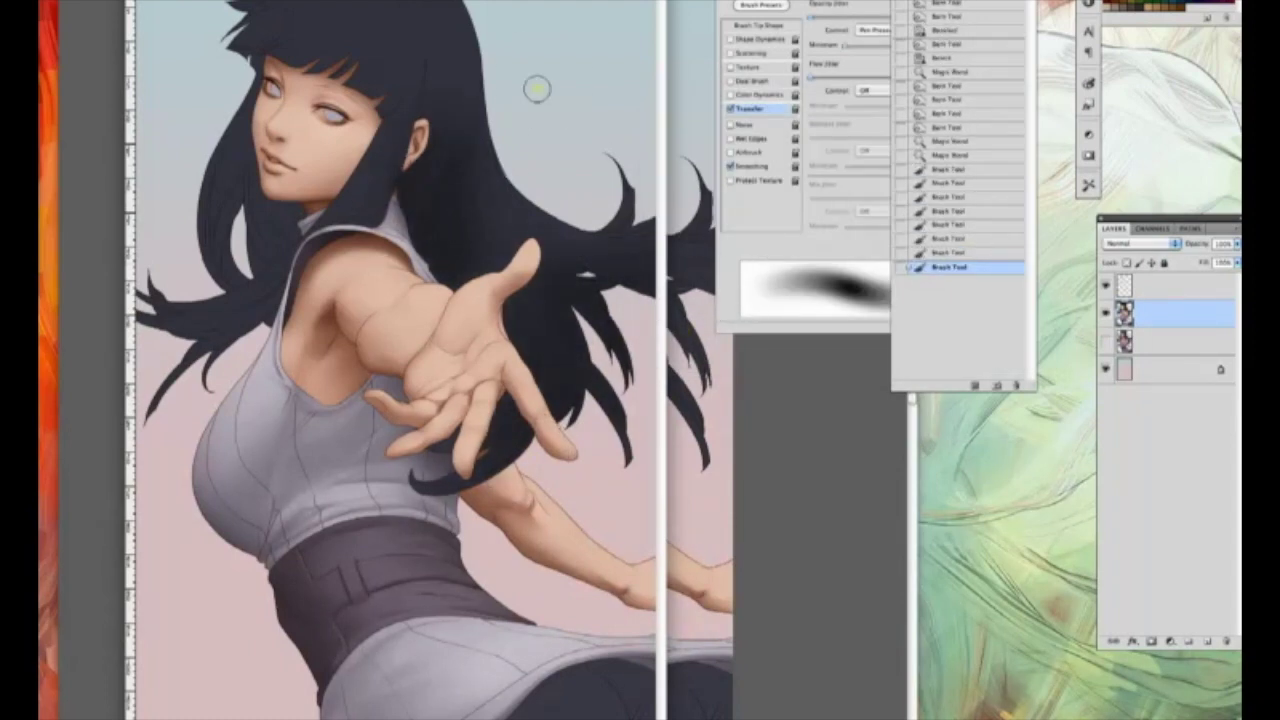
- Brush soft shadows into the hair below the cheek and the strands blowing out in front of the shoulder
left_click_drag(385, 180, 365, 200)
left_click_drag(365, 200, 330, 222)
left_click_drag(274, 278, 215, 318)
mouse_move(240, 315)
left_mouse_down()
mouse_move(150, 325)
mouse_move(205, 330)
left_mouse_up()
left_click_drag(215, 335, 175, 368)
left_click_drag(295, 215, 278, 242)
mouse_move(278, 242)
left_mouse_down()
mouse_move(248, 162)
mouse_move(232, 250)
left_mouse_up()
left_click_drag(254, 65, 250, 108)
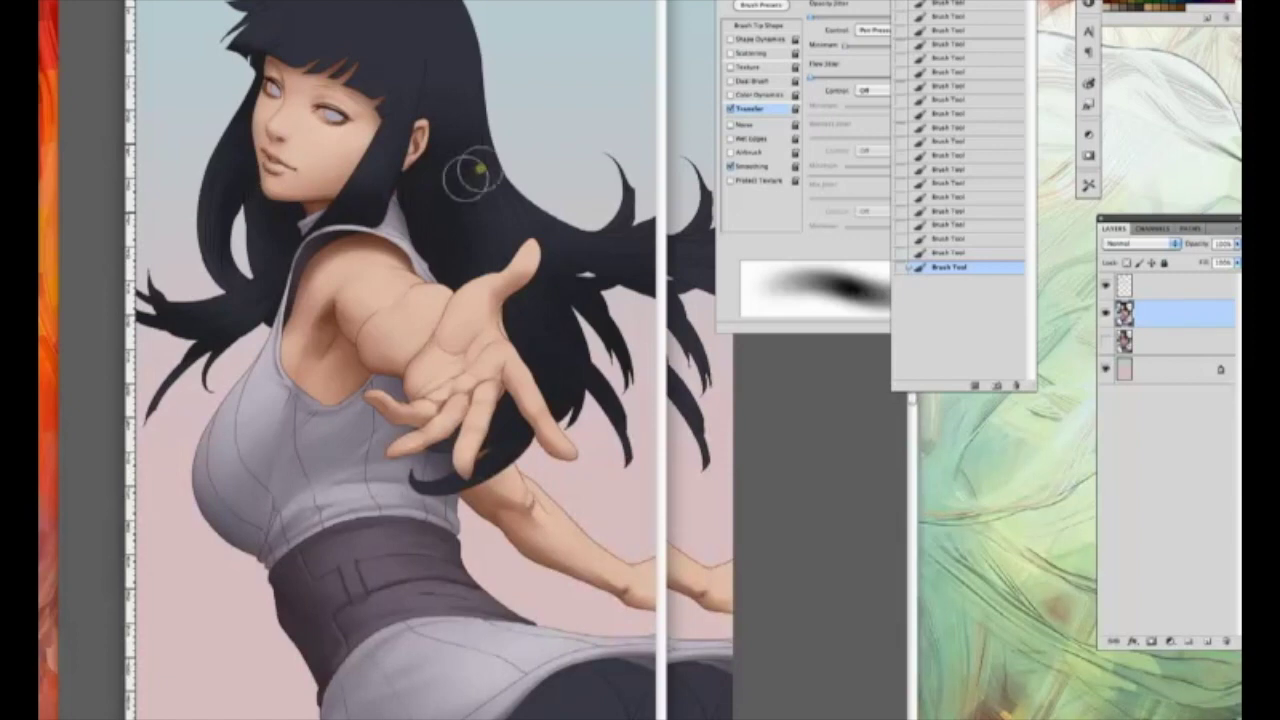
- Select the hair beneath the hand with the Magic Wand and brush soft tones there, on the fringe and down the back
key("w")
left_click(449, 447)
key("b")
left_click_drag(500, 416, 484, 455)
left_click_drag(284, 67, 376, 92)
mouse_move(393, 20)
left_mouse_down()
mouse_move(340, 16)
mouse_move(362, 34)
left_mouse_up()
left_click_drag(510, 45, 492, 120)
left_click_drag(492, 130, 530, 200)
left_click_drag(540, 210, 600, 235)
mouse_move(590, 270)
left_mouse_down()
mouse_move(629, 303)
mouse_move(574, 235)
left_mouse_up()
left_click_drag(574, 235, 510, 170)
left_click_drag(525, 33, 569, 181)
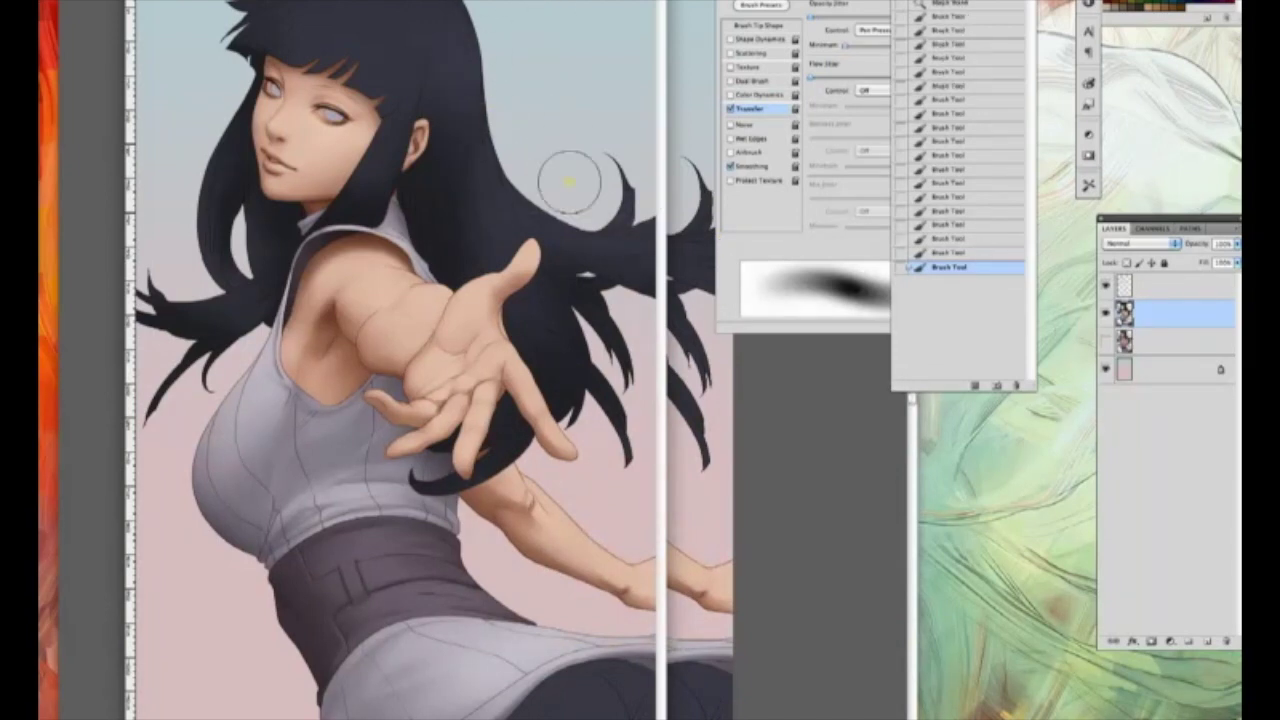
- Select the dark garment under the skirt with the Magic Wand and burn shadows below the skirt's hem
key("w")
left_click(1165, 341)
left_click(686, 690)
left_click(1165, 313)
key("o")
mouse_move(585, 675)
left_mouse_down()
mouse_move(629, 694)
mouse_move(700, 660)
left_mouse_up()
left_click_drag(645, 670, 565, 675)
left_click_drag(503, 145, 508, 137)
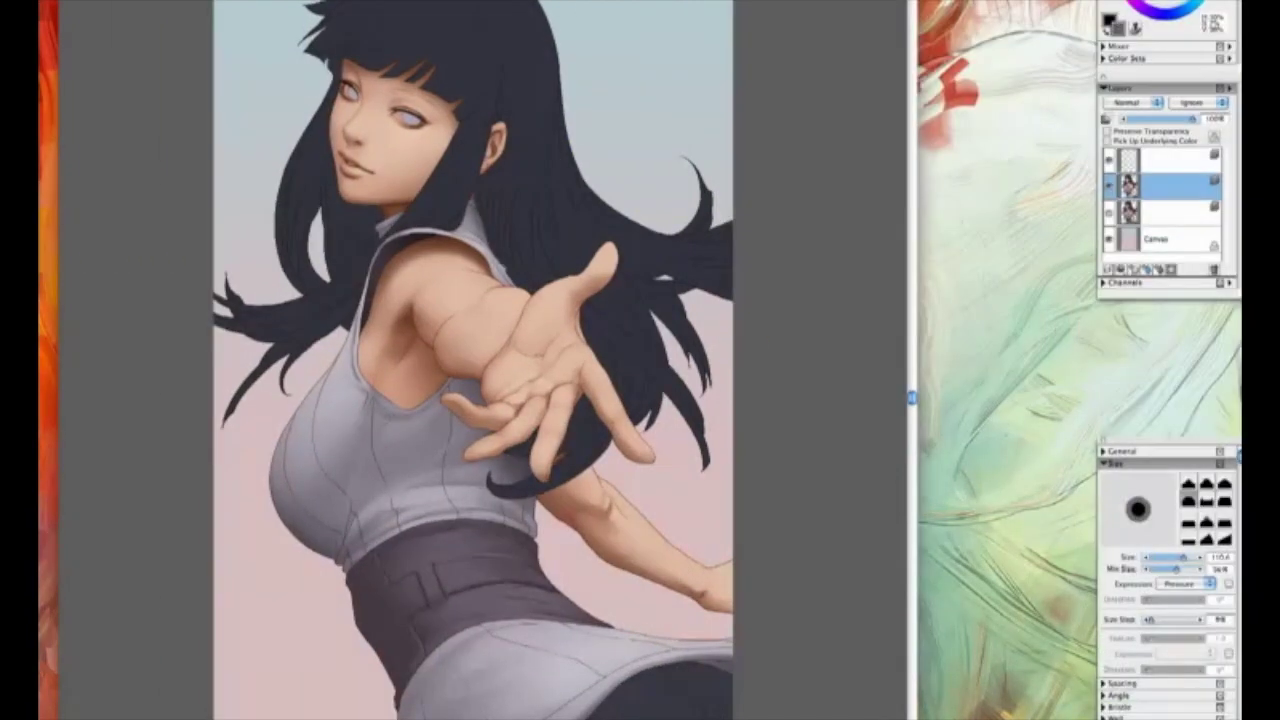
- Switch to Painter and paint fine strands into the hair beside the face and behind the ear
left_click(1178, 213)
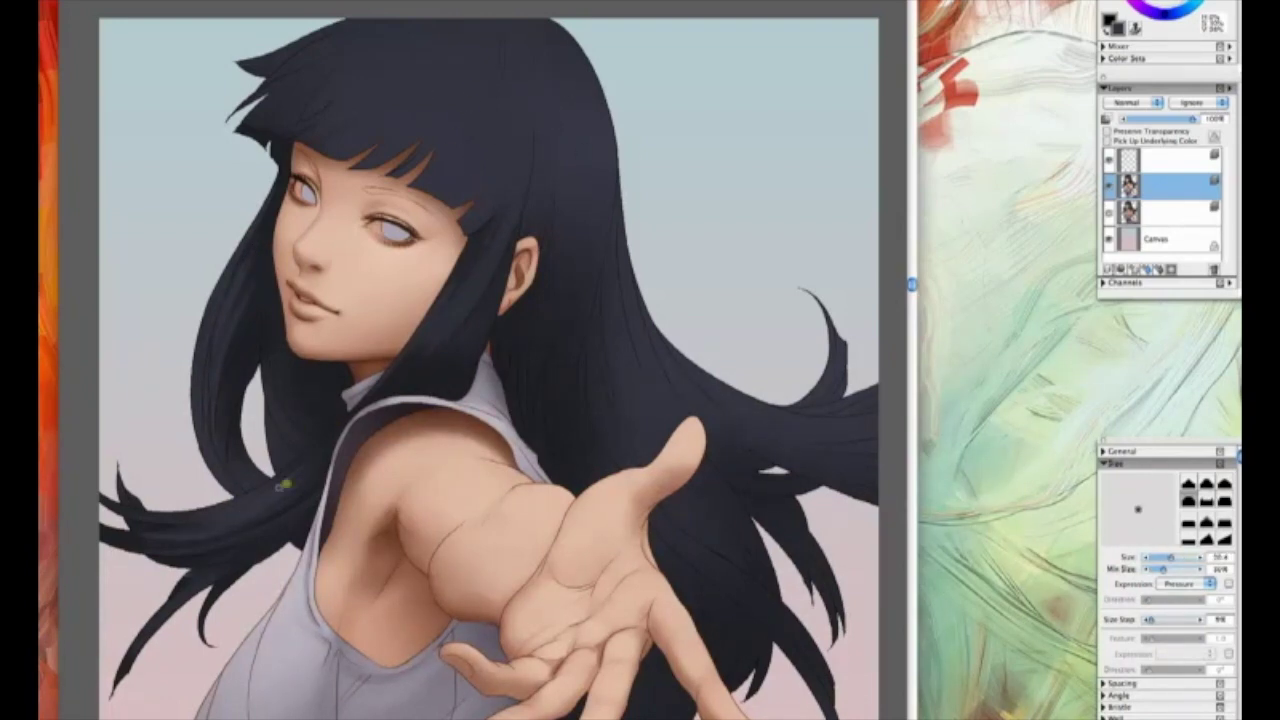
left_click_drag(289, 138, 283, 169)
scroll(531, 294, "right", 2)
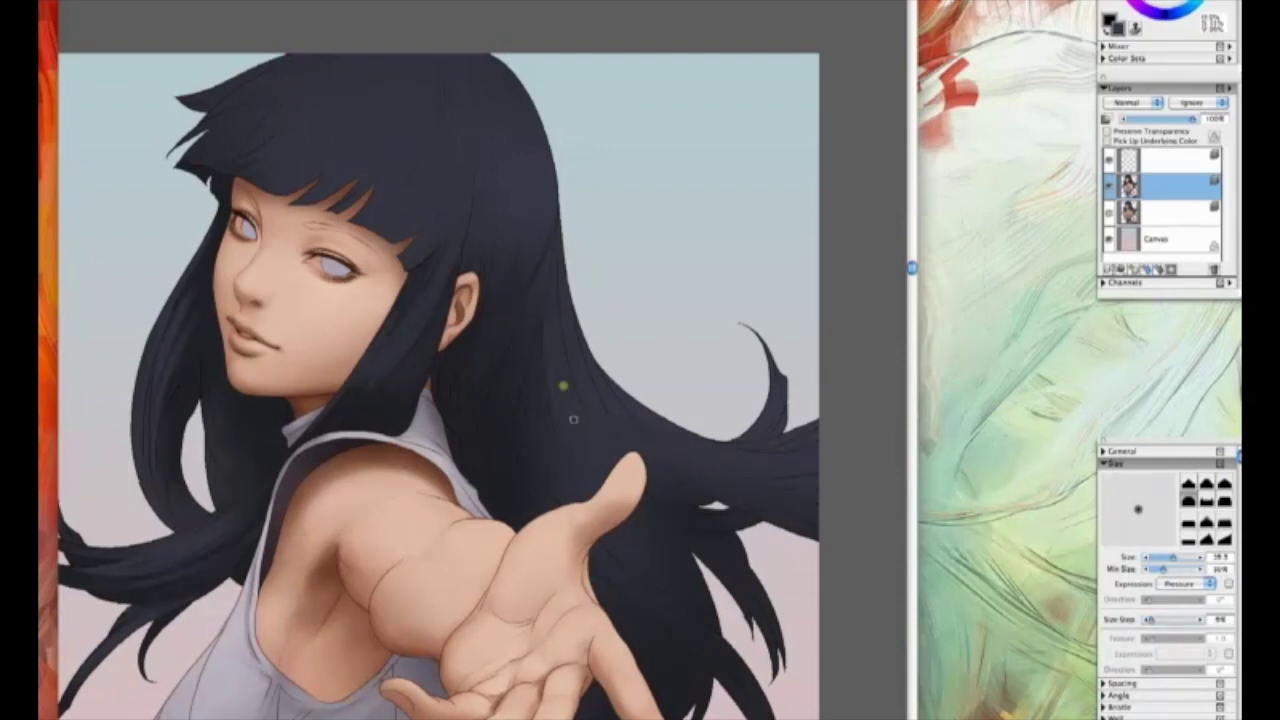
scroll(674, 291, "down", 3)
scroll(674, 291, "right", 3)
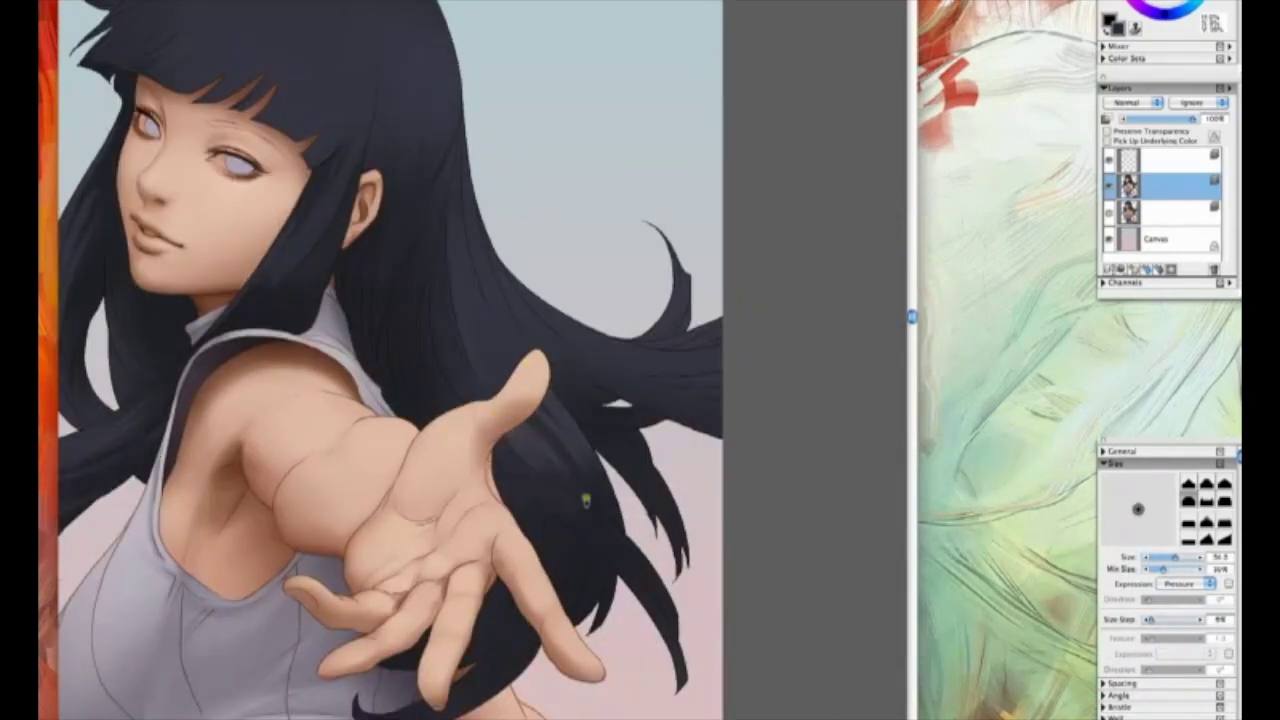
- Paint strands through the lower hair behind the outstretched hand and along its flowing locks
left_click_drag(586, 500, 627, 552)
left_click_drag(637, 280, 588, 222)
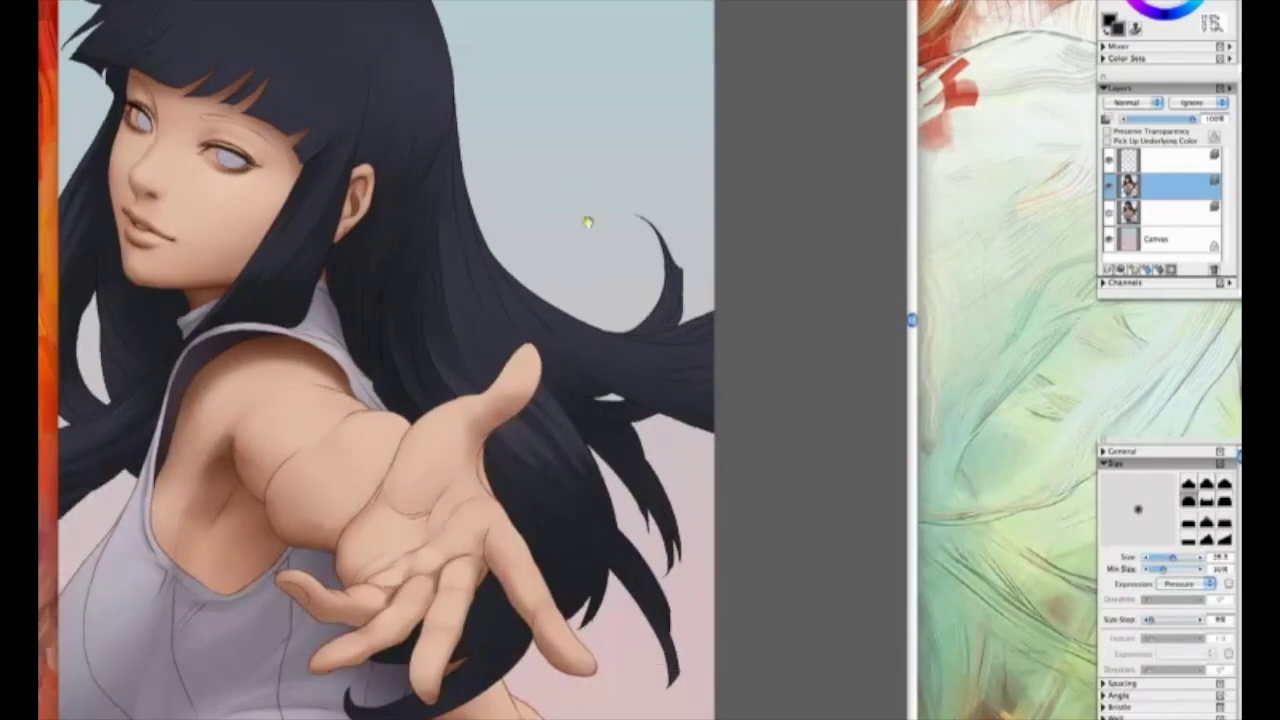
left_click_drag(544, 491, 602, 527)
key("bracketright")
left_click_drag(511, 302, 554, 360)
key("bracketleft")
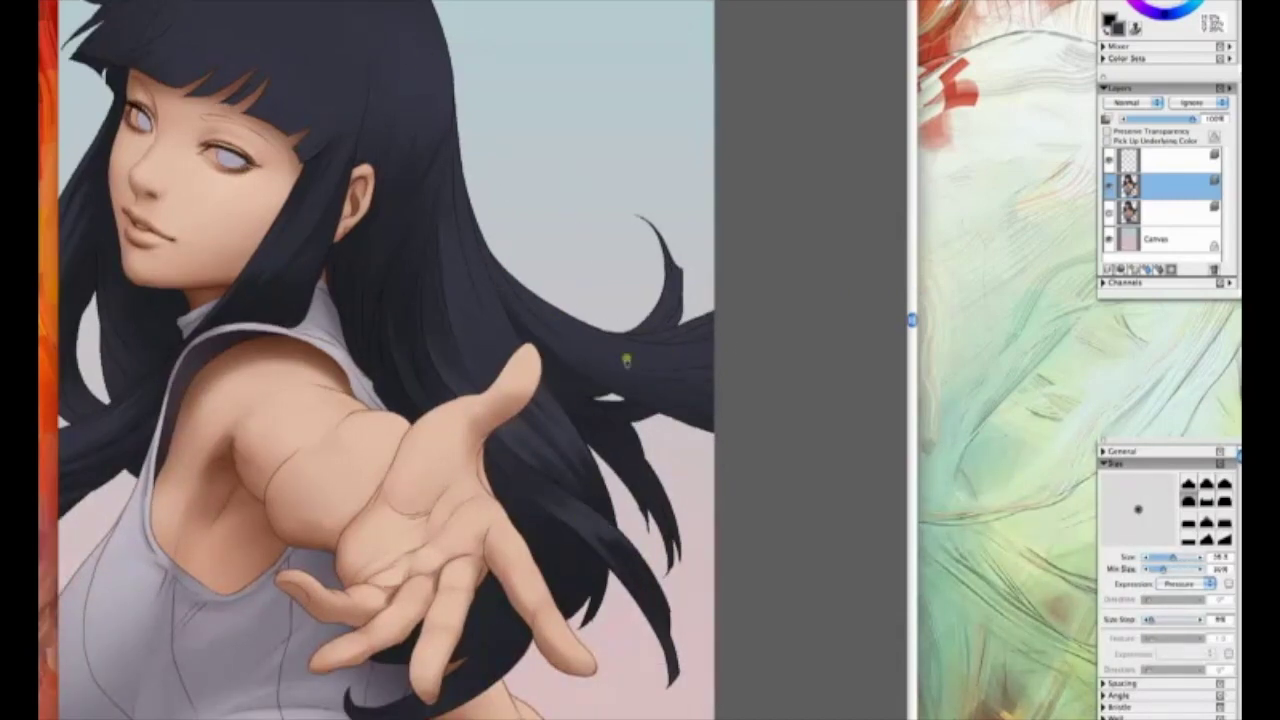
- Paint strands along the hair falling down the back and behind the neck
scroll(569, 250, "up", 3)
scroll(569, 250, "left", 3)
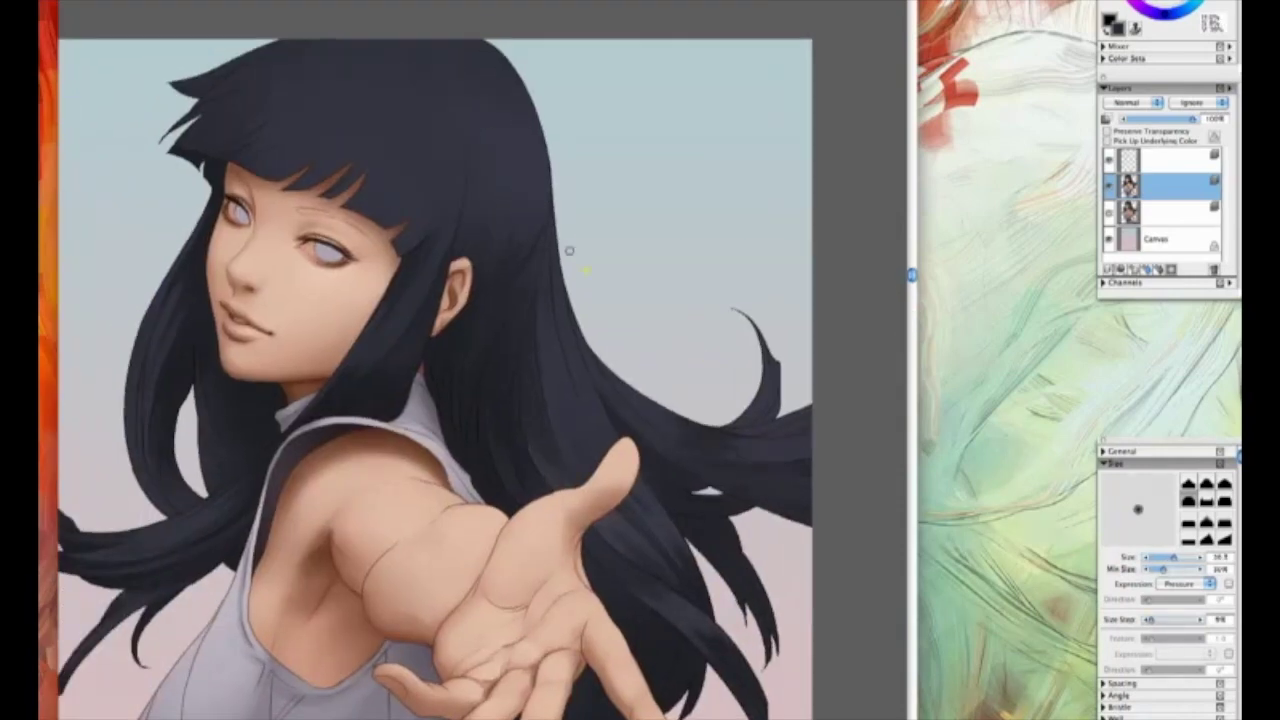
key("bracketright")
mouse_move(596, 436)
left_mouse_down()
mouse_move(654, 471)
mouse_move(664, 428)
left_mouse_up()
key("bracketleft")
key("bracketright")
left_click_drag(498, 354, 498, 383)
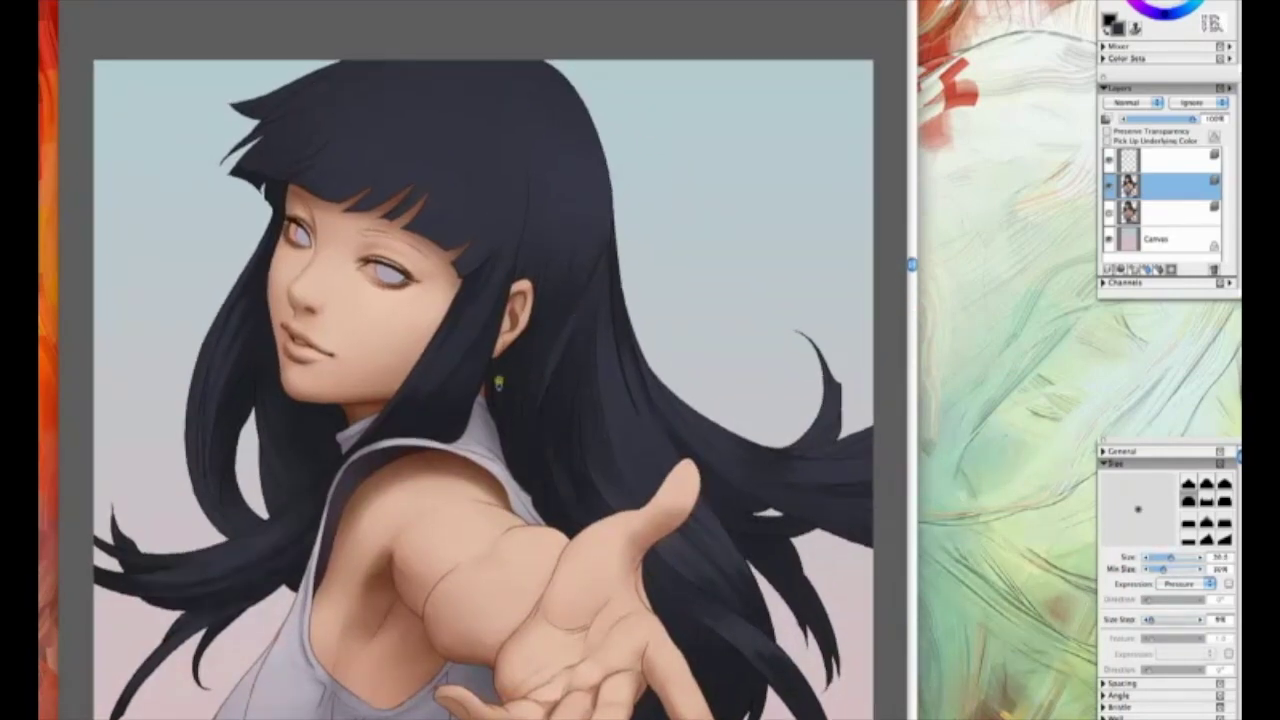
- Paint a dark shadow with jagged strands over the crown and the back of the head
left_click_drag(612, 152, 643, 203)
key("bracketright")
mouse_move(484, 120)
left_mouse_down()
mouse_move(472, 146)
mouse_move(606, 166)
left_mouse_up()
key("bracketleft")
key("bracketright")
key("bracketright")
key("bracketright")
key("bracketright")
key("bracketright")
key("bracketright")
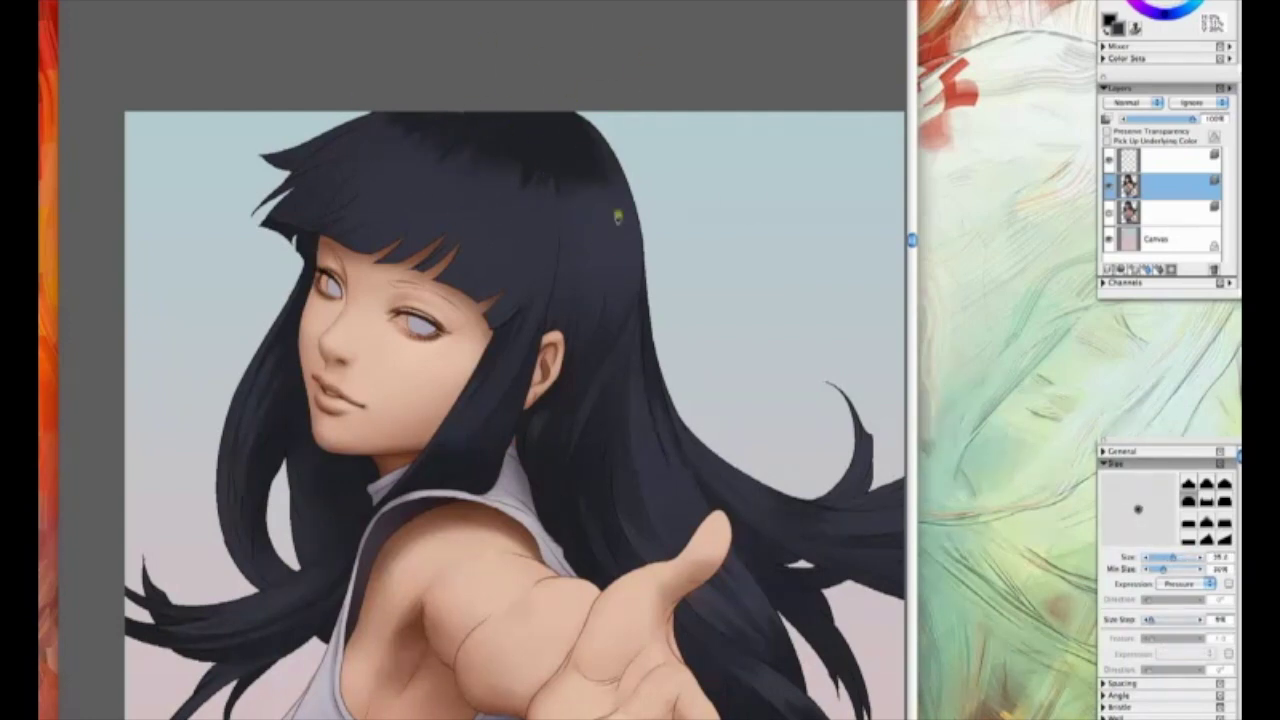
- Paint dark strands into the fringe above the forehead
key("bracketleft")
key("bracketleft")
key("bracketleft")
key("bracketright")
key("bracketright")
key("bracketright")
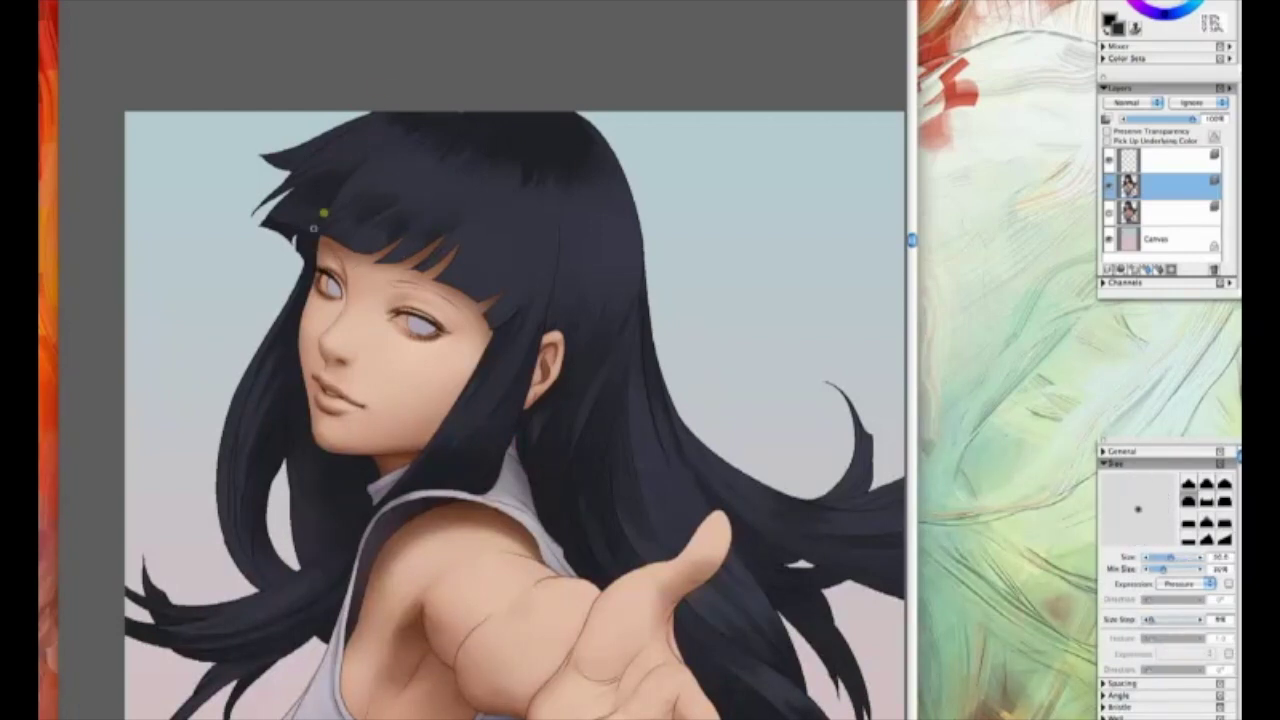
left_click_drag(531, 80, 505, 68)
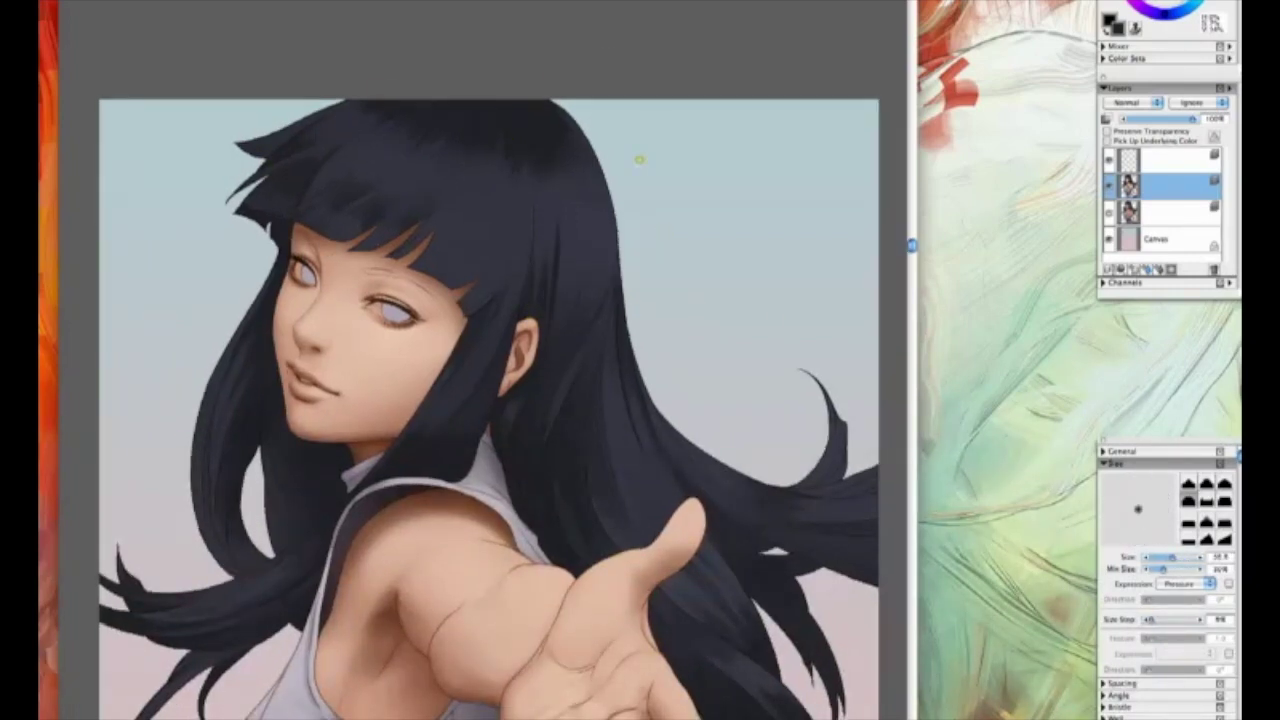
- Blend the crown's shadow into the fringe and side hair with further strand strokes
mouse_move(608, 257)
left_mouse_down()
mouse_move(598, 160)
mouse_move(642, 281)
left_mouse_up()
key("bracketright")
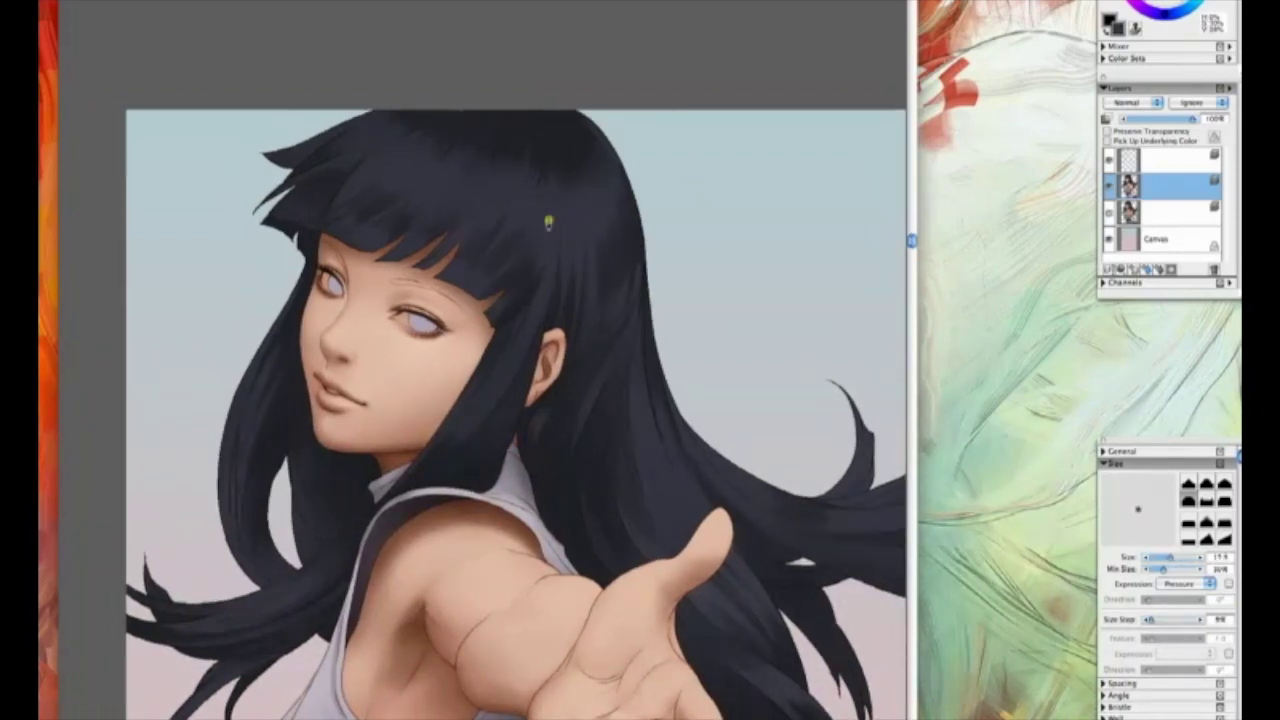
key("bracketright")
key("bracketright")
key("bracketleft")
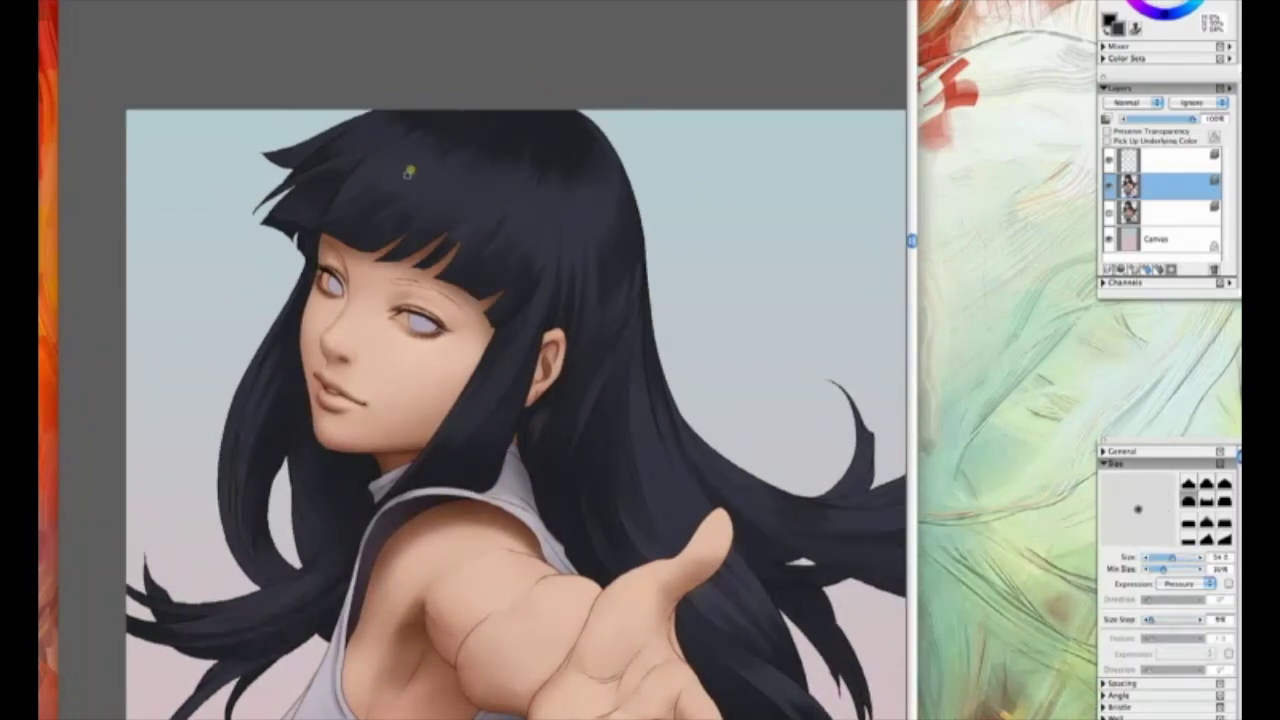
key("bracketright")
key("bracketleft")
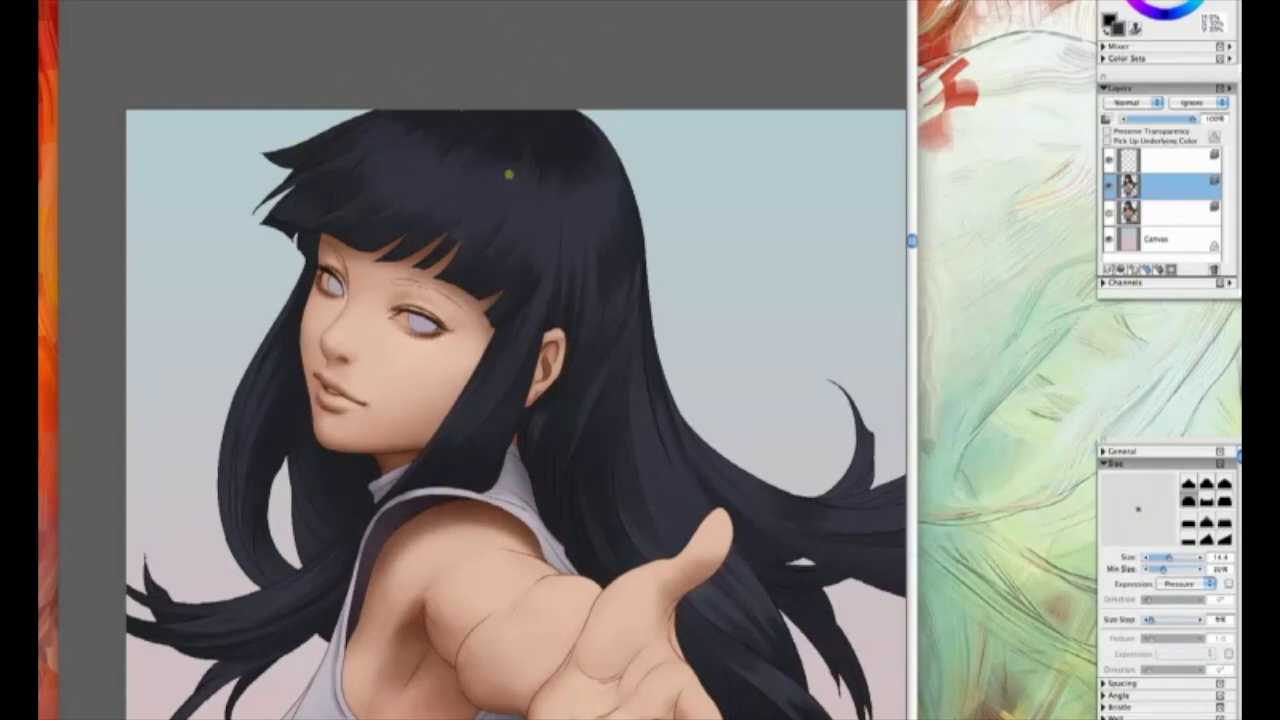
- Refine the strands on the crown and in the long hair sweeping away behind the hand
key("bracketright")
key("bracketleft")
mouse_move(647, 399)
left_mouse_down()
mouse_move(571, 277)
mouse_move(603, 275)
left_mouse_up()
key("bracketright")
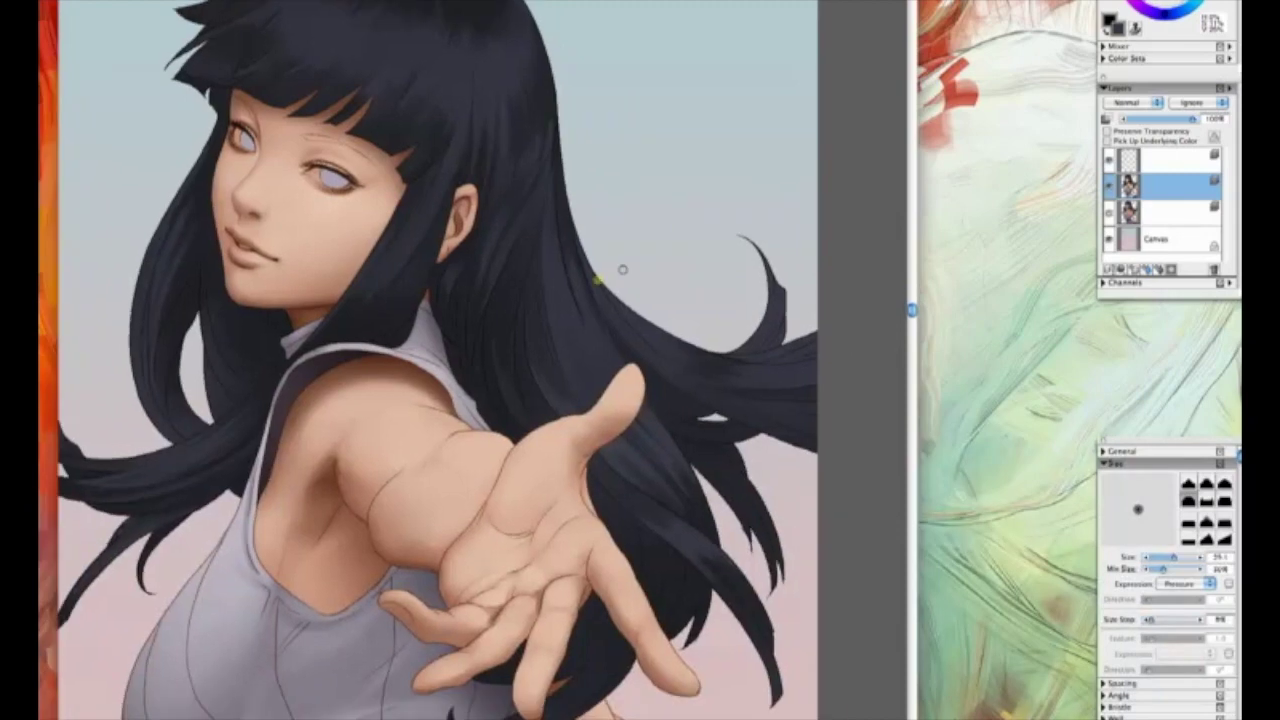
key("bracketleft")
left_click_drag(801, 366, 763, 320)
key("bracketright")
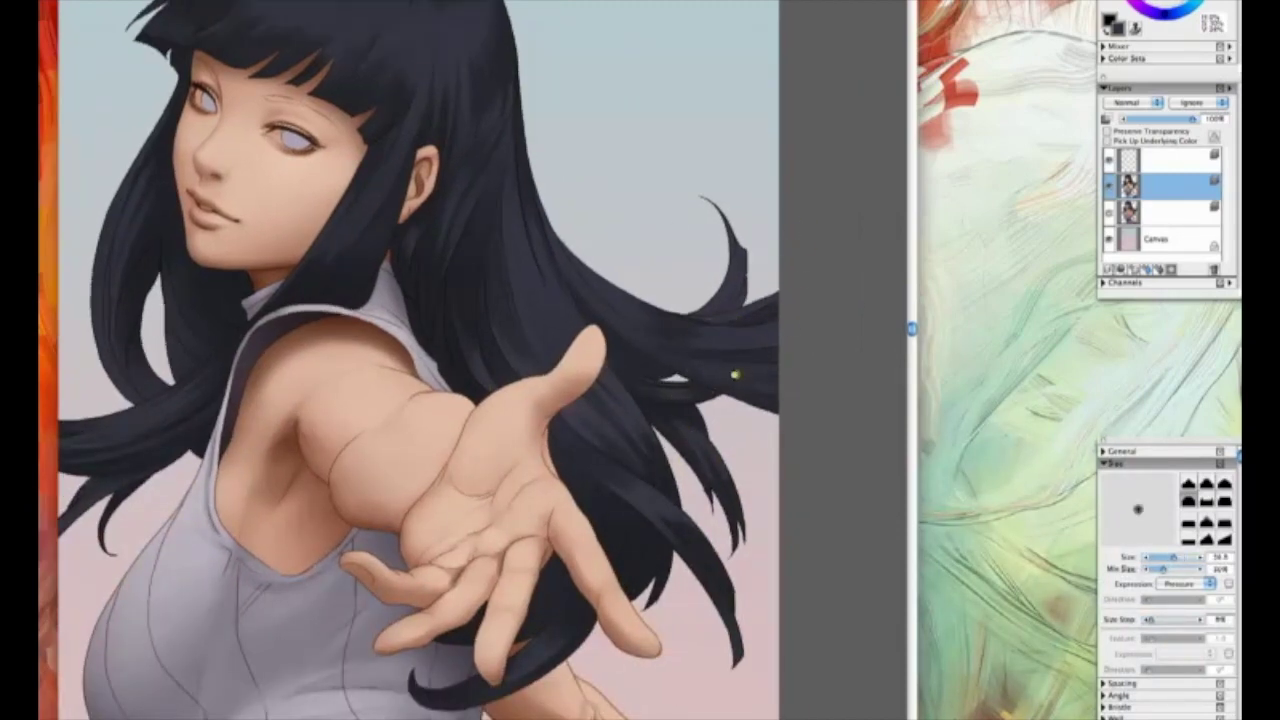
- Add darker strands to the hair beneath the chin and the lock beside the ear
scroll(508, 333, "left", 3)
key("bracketright")
key("bracketright")
key("bracketright")
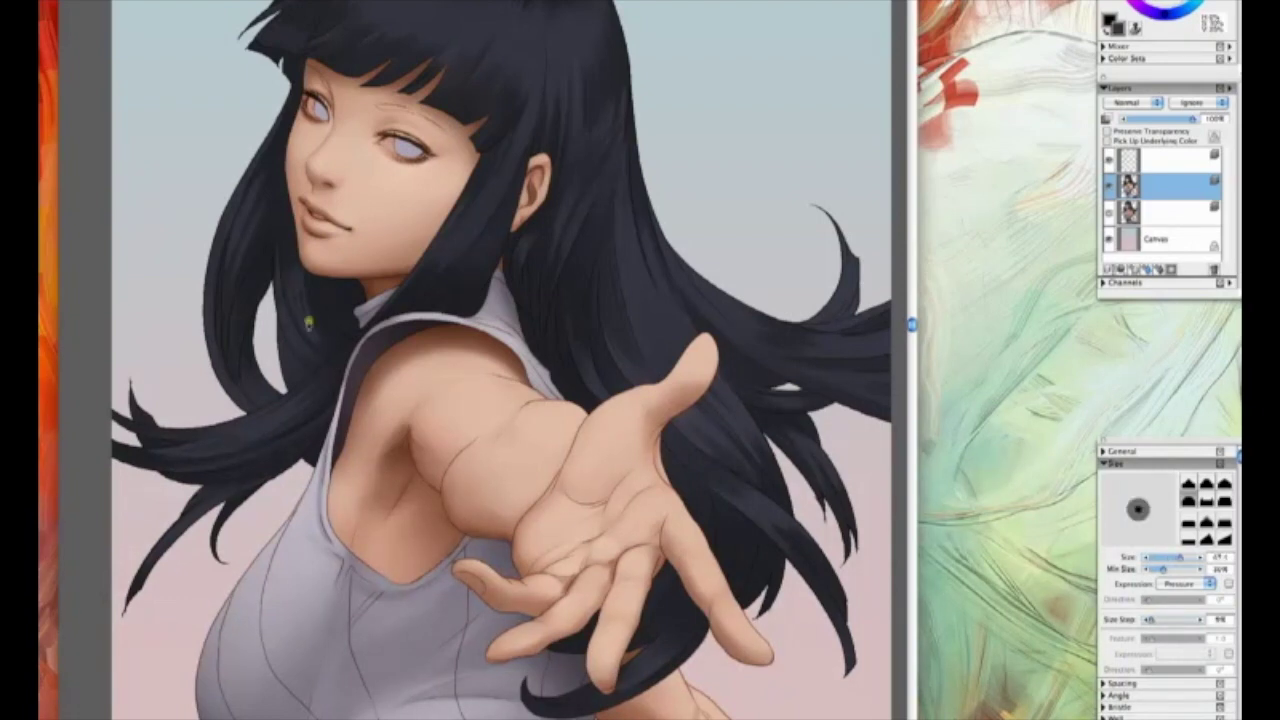
left_click_drag(581, 280, 573, 270)
key("bracketleft")
left_click_drag(355, 226, 353, 254)
left_click_drag(482, 216, 489, 245)
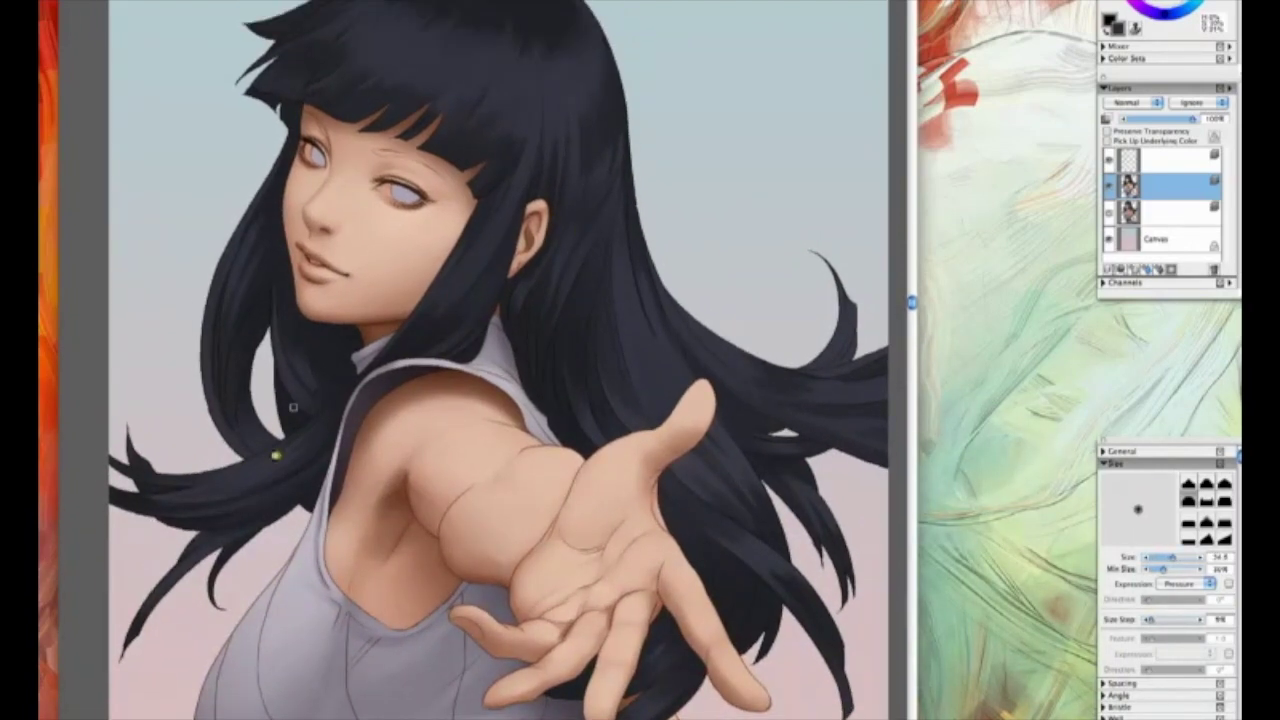
- Touch up the hair strands along the wind-blown locks and behind the ear with varied brush sizes
scroll(293, 407, "down", 3)
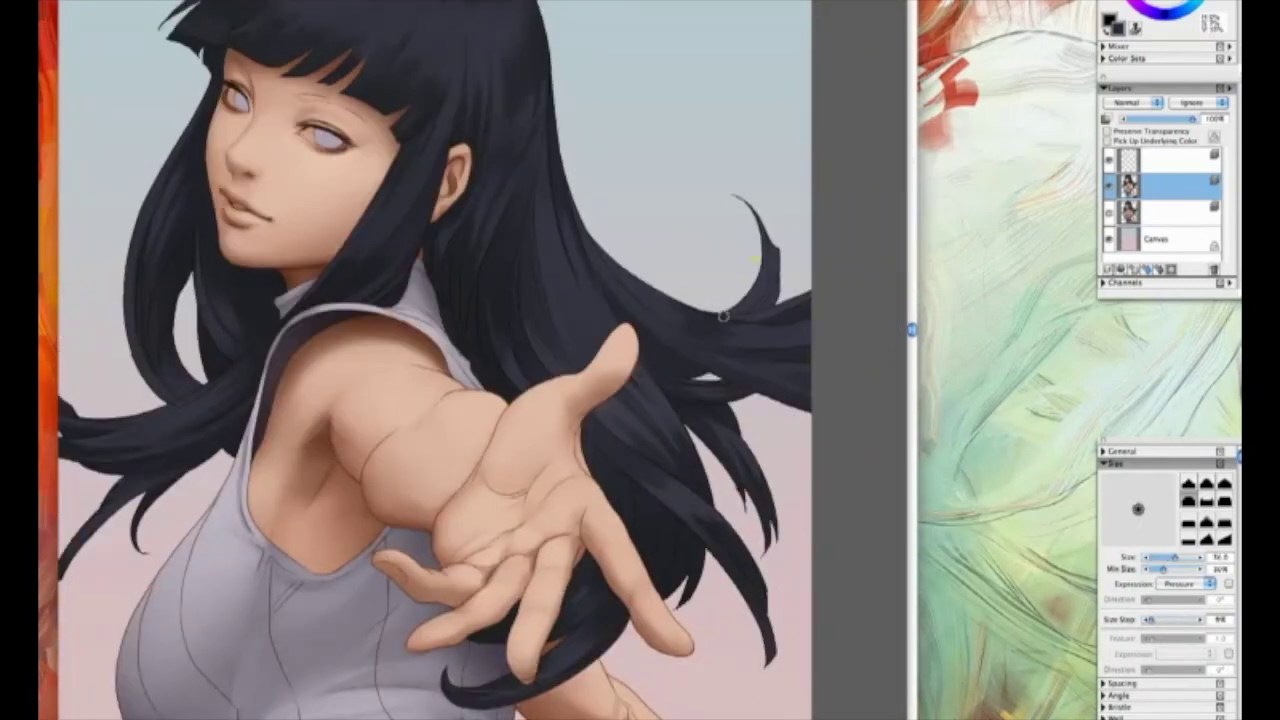
scroll(723, 316, "up", 2)
key("bracketright")
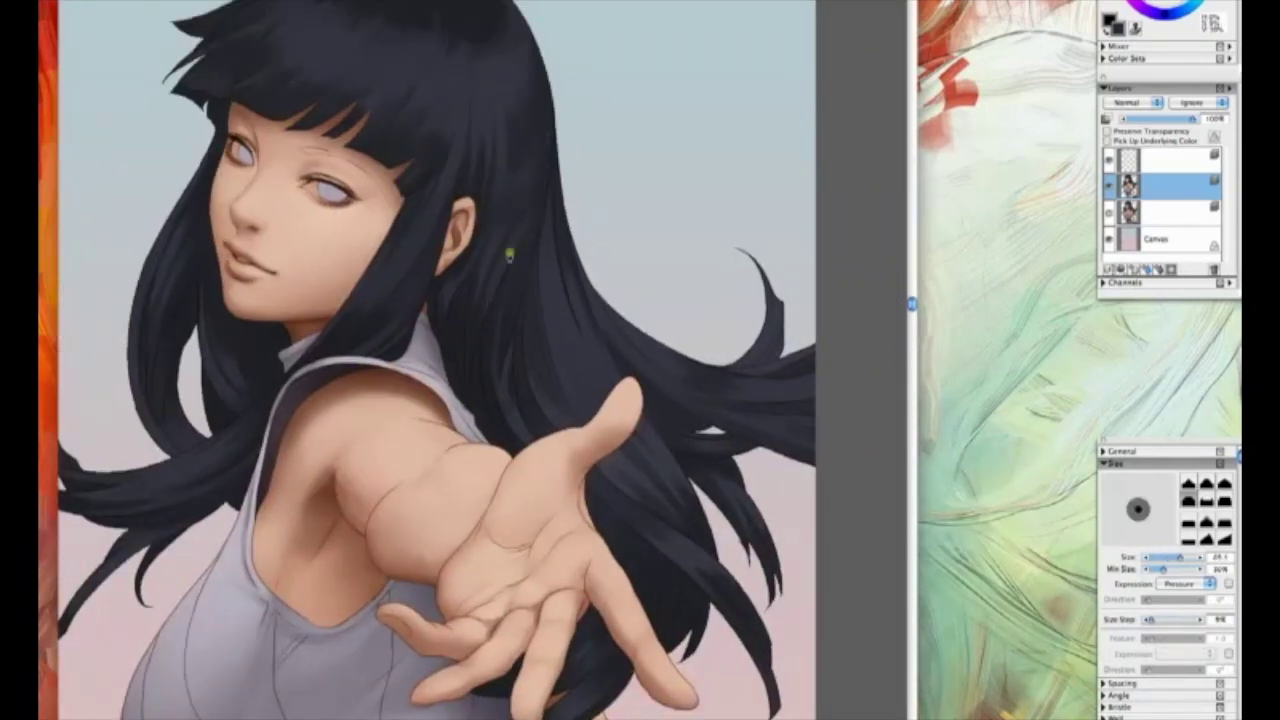
left_click_drag(517, 182, 533, 208)
key("super+minus")
left_click_drag(657, 174, 642, 158)
key("bracketleft")
key("bracketleft")
scroll(549, 206, "up", 2)
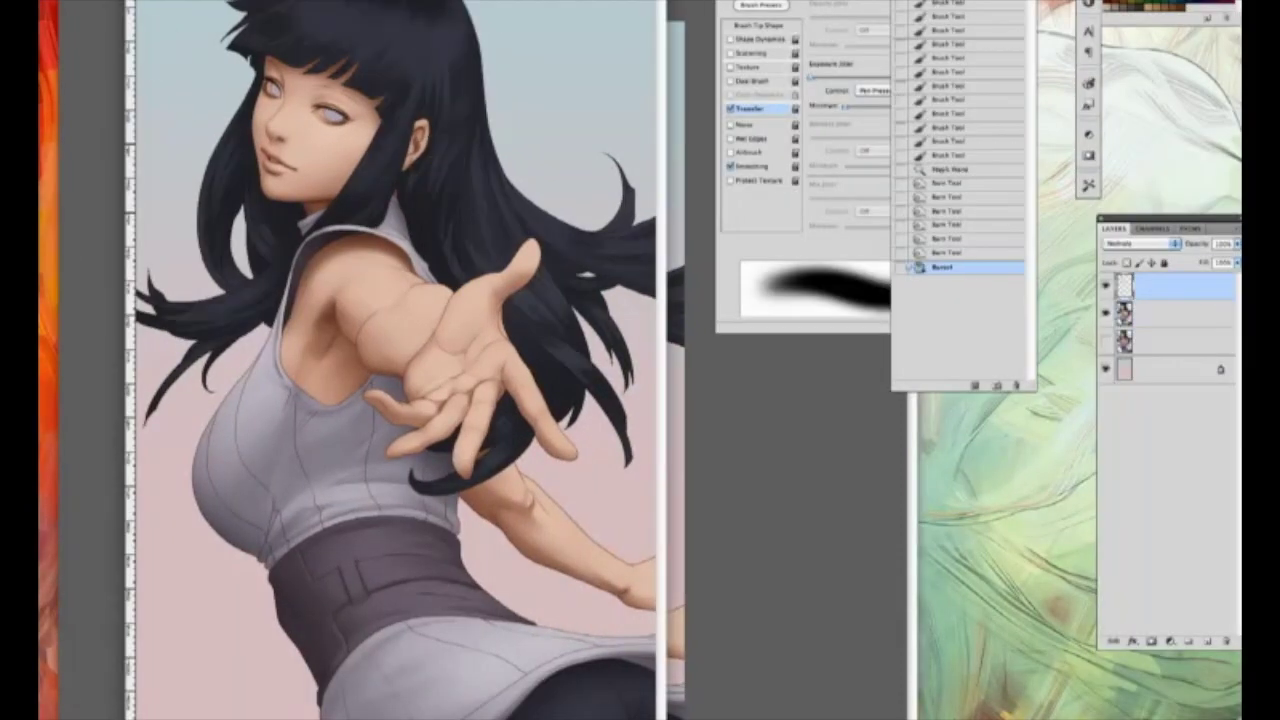
- Switch to Photoshop and burn the hair on the painted layer around the face, behind the shoulder and beside the hand
left_click(1182, 313)
key("super+h")
key("o")
left_click_drag(308, 164, 282, 172)
left_click_drag(312, 92, 327, 65)
left_click_drag(352, 205, 363, 225)
mouse_move(285, 352)
left_mouse_down()
mouse_move(268, 388)
mouse_move(275, 365)
left_mouse_up()
left_click_drag(408, 228, 420, 241)
left_click_drag(505, 312, 548, 356)
left_click_drag(562, 244, 576, 256)
left_click_drag(532, 354, 562, 378)
left_click_drag(570, 370, 581, 383)
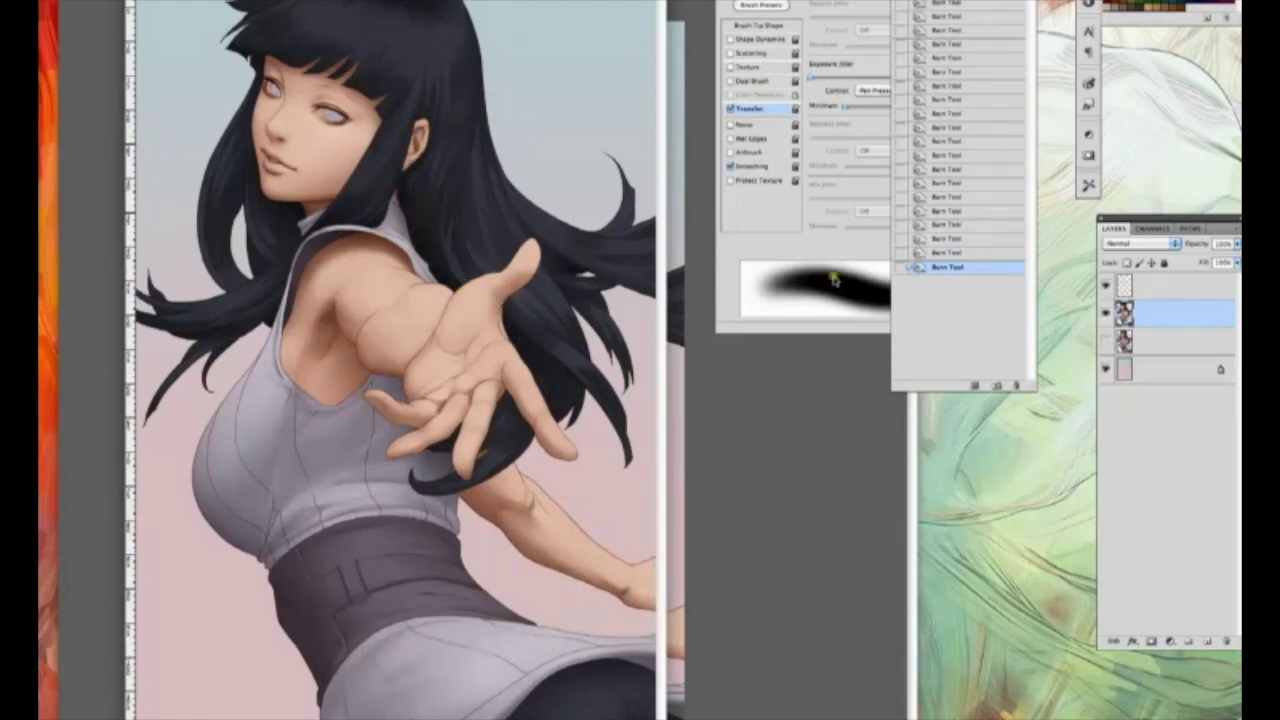
- Add a Soft Light layer above the painting, load the figure's outline as a selection and brush over the crown
left_click(1207, 641)
key("super+d")
left_click(1142, 244)
left_click(1135, 391)
key("b")
left_click(1125, 341, "super")
key("super+h")
left_click_drag(340, 22, 450, 20)
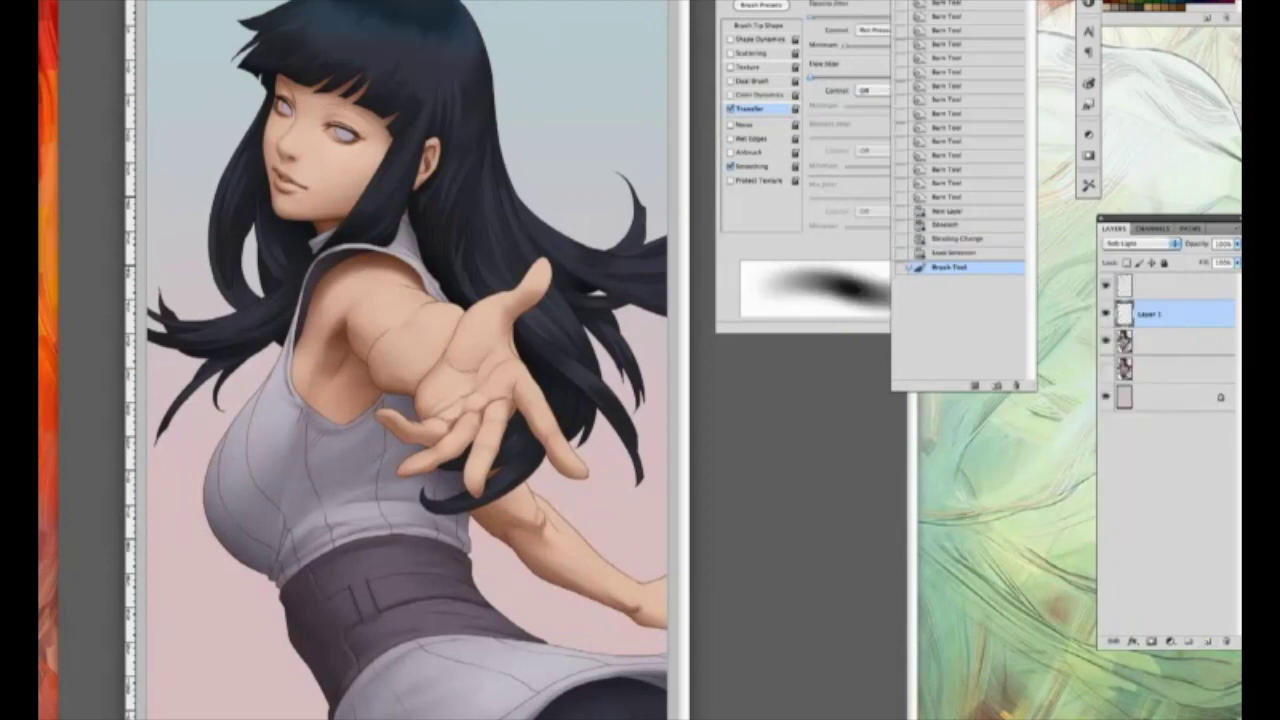
- Brush broad blue tint over the back hair, the wind-blown locks and the lock on the face side
left_click_drag(586, 43, 657, 214)
left_click_drag(531, 160, 749, 167)
left_click_drag(600, 270, 687, 347)
left_click_drag(250, 300, 57, 302)
- Refine the blue tint with varied brush sizes over the inner strands, the crown and the long hair behind the ear
key("bracketleft")
key("bracketleft")
key("bracketleft")
mouse_move(335, 253)
left_mouse_down()
mouse_move(412, 18)
mouse_move(470, 80)
left_mouse_up()
left_click_drag(480, 90, 544, 159)
key("bracketright")
key("bracketright")
key("bracketright")
mouse_move(489, 31)
left_mouse_down()
mouse_move(282, 37)
mouse_move(400, 50)
left_mouse_up()
left_click_drag(500, 120, 640, 260)
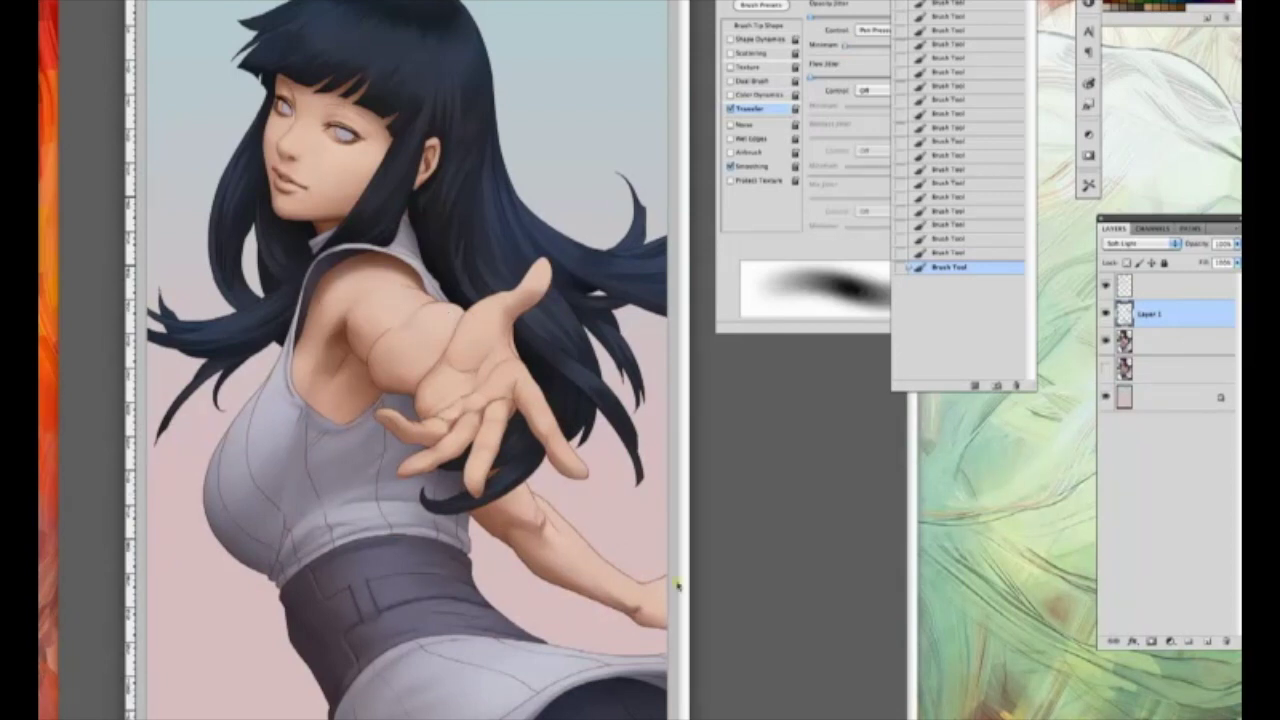
- Replace the current selection with the arm, face and lower-arm skin areas sampled from the flat-colour layer, with the painted layer active
key("w")
key("super+d")
left_click(1170, 369)
left_click(420, 346)
left_click(330, 170, "shift")
left_click(570, 555, "shift")
left_click(1170, 341)
key("b")
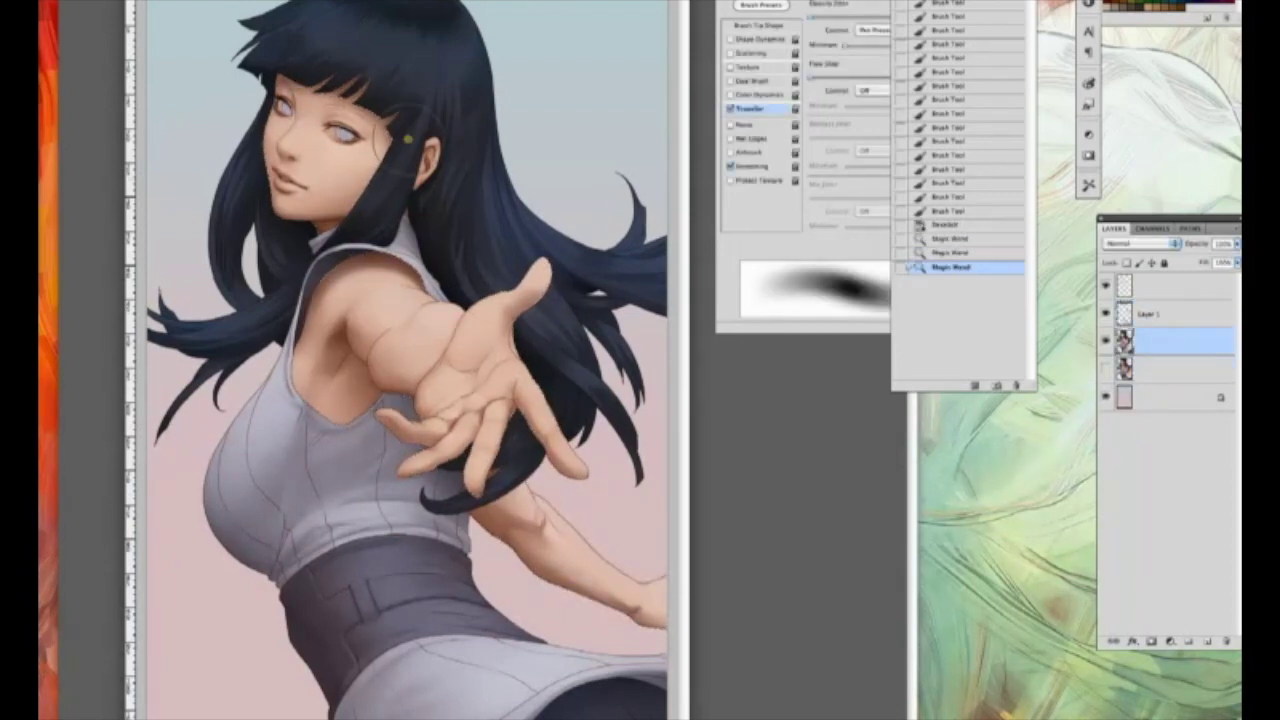
- Brush soft colour shading over the lower arm, forearm, palm, thumb and face within the skin selection
left_click_drag(560, 520, 600, 570)
key("bracketleft")
left_click_drag(458, 328, 470, 350)
left_click_drag(475, 395, 463, 420)
left_click_drag(520, 300, 536, 273)
left_click_drag(328, 156, 441, 104)
- Touch up the Soft Light tint over the sash, hair and skirt, and merge that layer down into the painting
key("w")
left_click(368, 88)
key("b")
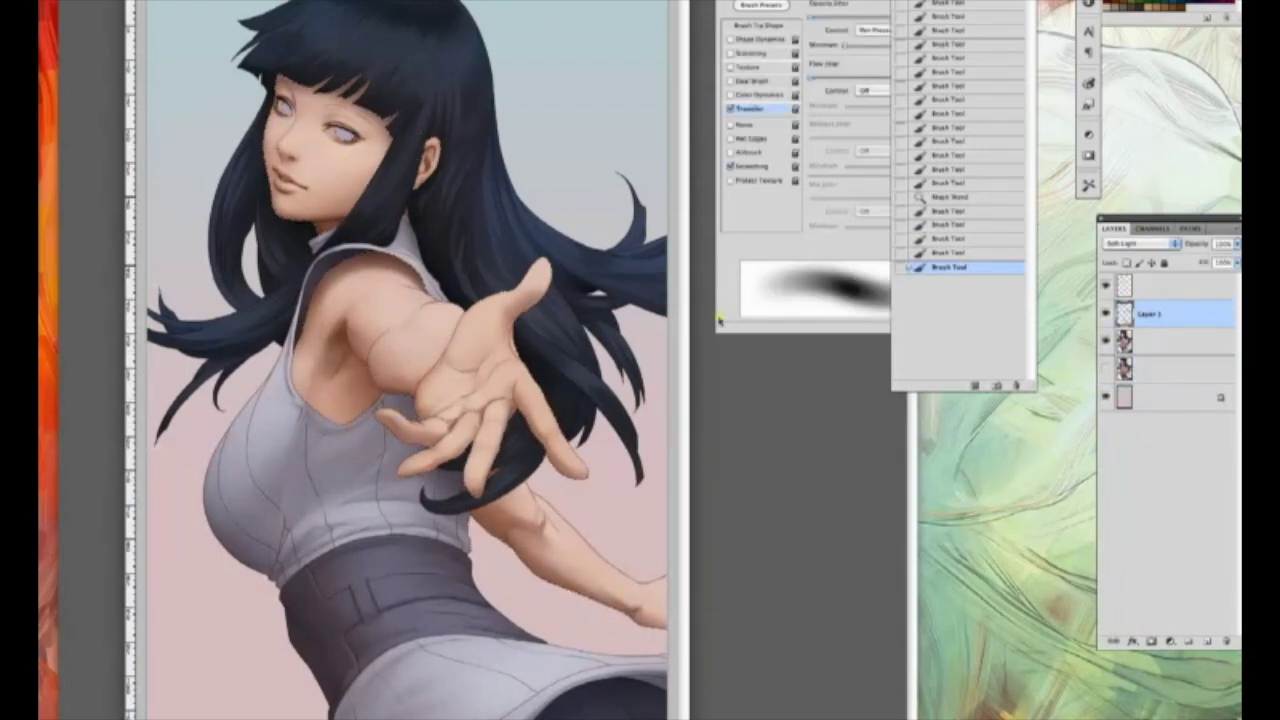
left_click_drag(446, 613, 438, 620)
key("super+d")
mouse_move(442, 226)
left_mouse_down()
mouse_move(444, 287)
mouse_move(549, 239)
left_mouse_up()
left_click_drag(415, 666, 456, 708)
left_click(1235, 228)
left_click(1130, 523)
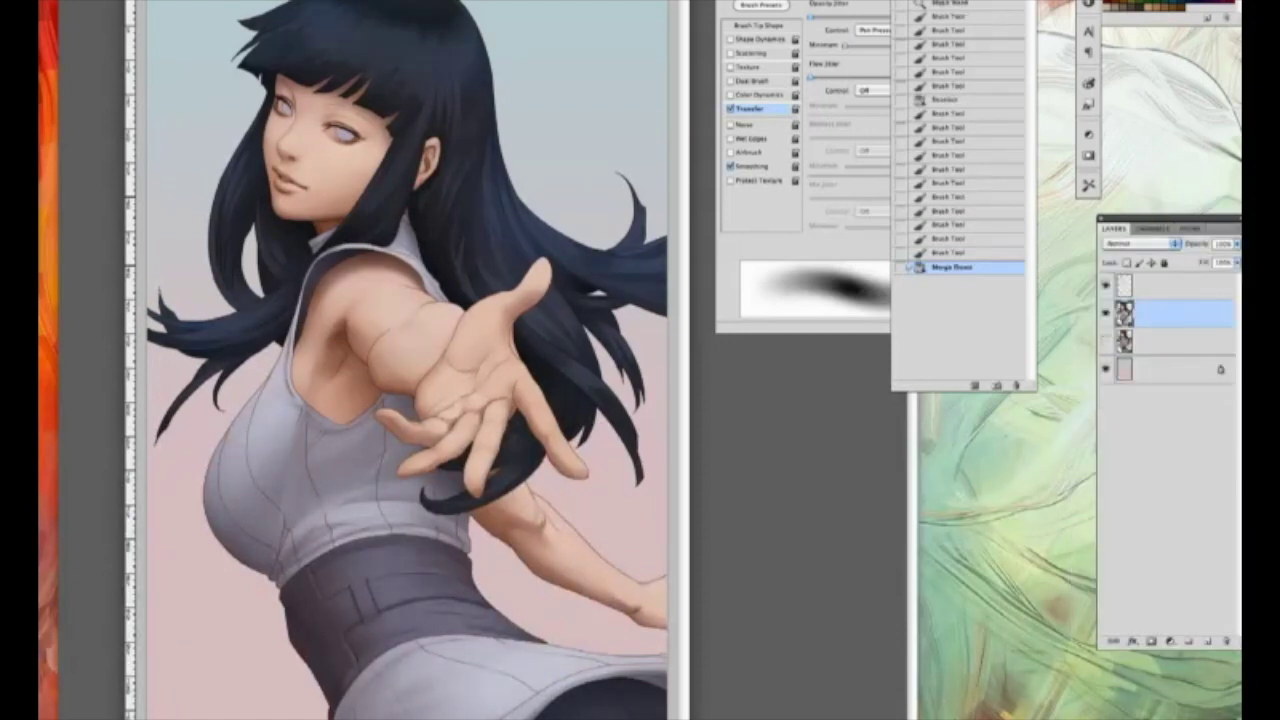
- Lock the merged layer's transparency and brush more colour over the crown and the locks on both sides
left_click_drag(346, 25, 326, 4)
left_click(1127, 263)
left_click_drag(662, 262, 636, 270)
mouse_move(237, 124)
left_mouse_down()
mouse_move(221, 180)
mouse_move(153, 266)
left_mouse_up()
left_click_drag(594, 176, 602, 176)
- Select the dark legwear beneath the skirt from the flat-colour layer and burn it darker on the painted layer
key("v")
left_click(1192, 340)
left_click(612, 695)
left_click(1190, 314)
key("o")
left_click_drag(618, 673, 570, 700)
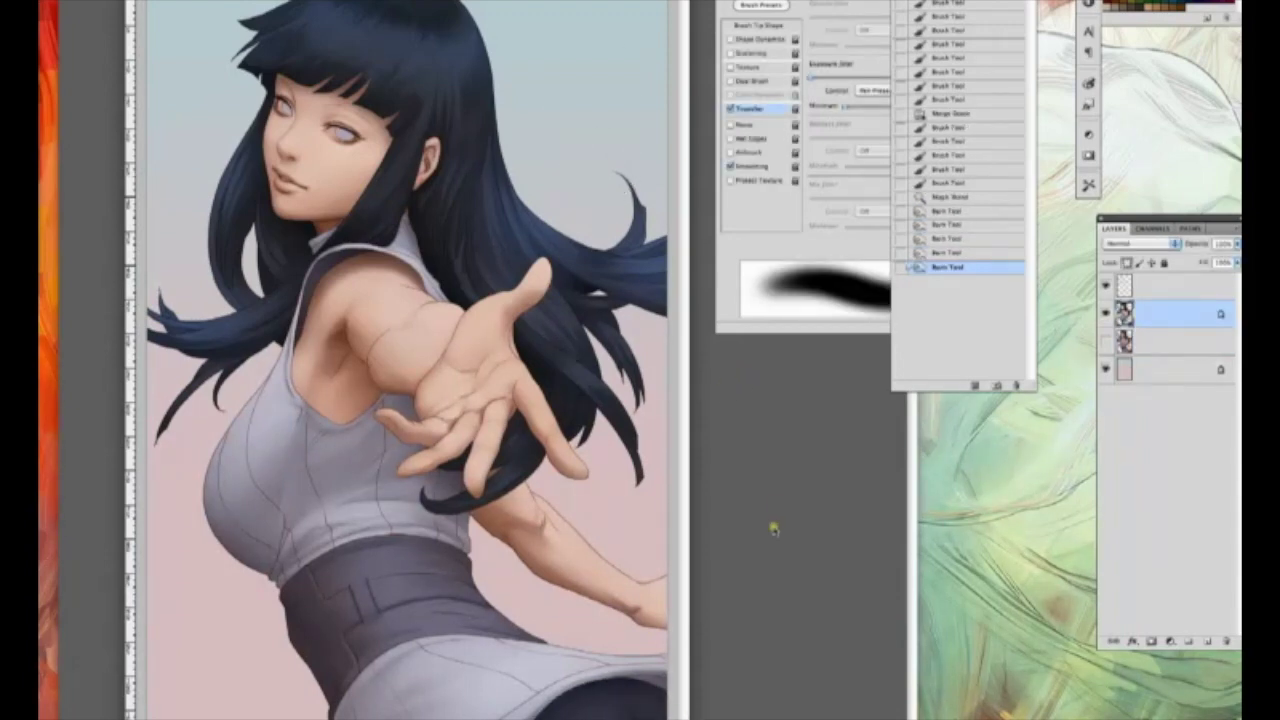
- Select the light garment area from the flat-colour layer and burn the seams and folds across the chest and side
key("w")
left_click(1190, 341)
left_click(508, 650)
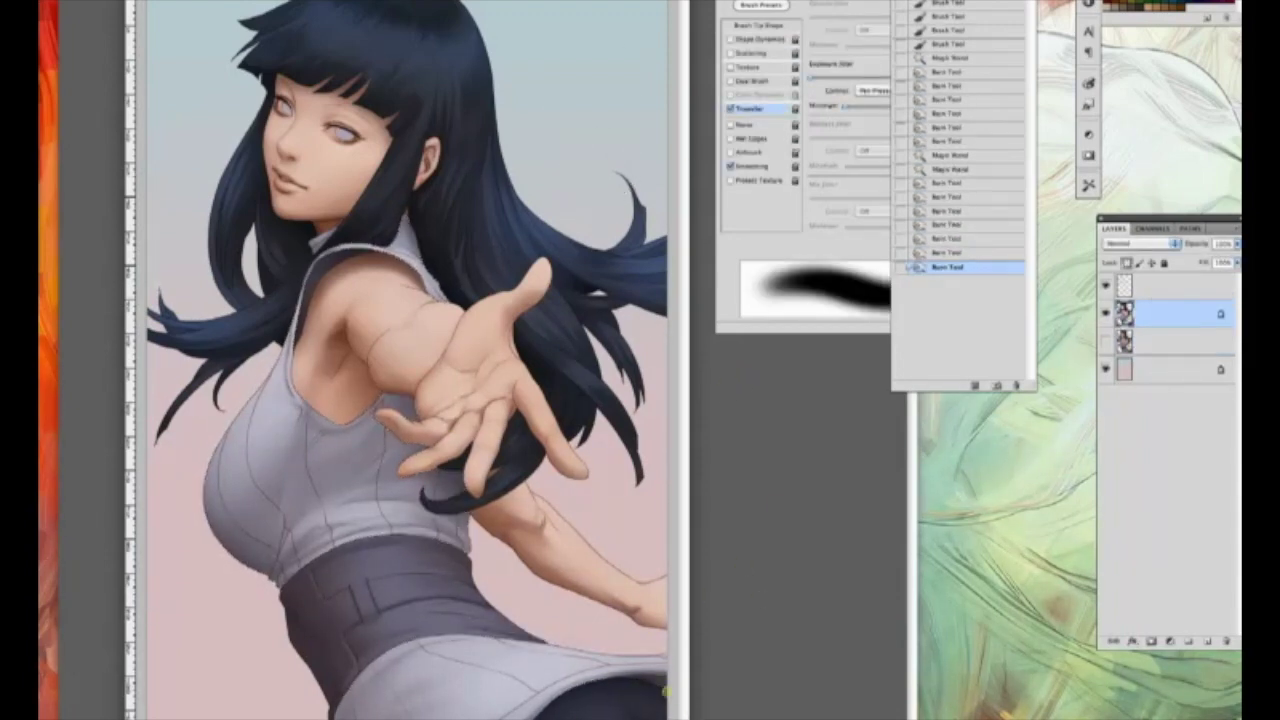
mouse_move(372, 400)
left_mouse_down()
mouse_move(345, 424)
mouse_move(298, 398)
left_mouse_up()
left_click_drag(288, 378, 268, 404)
left_click_drag(284, 508, 240, 422)
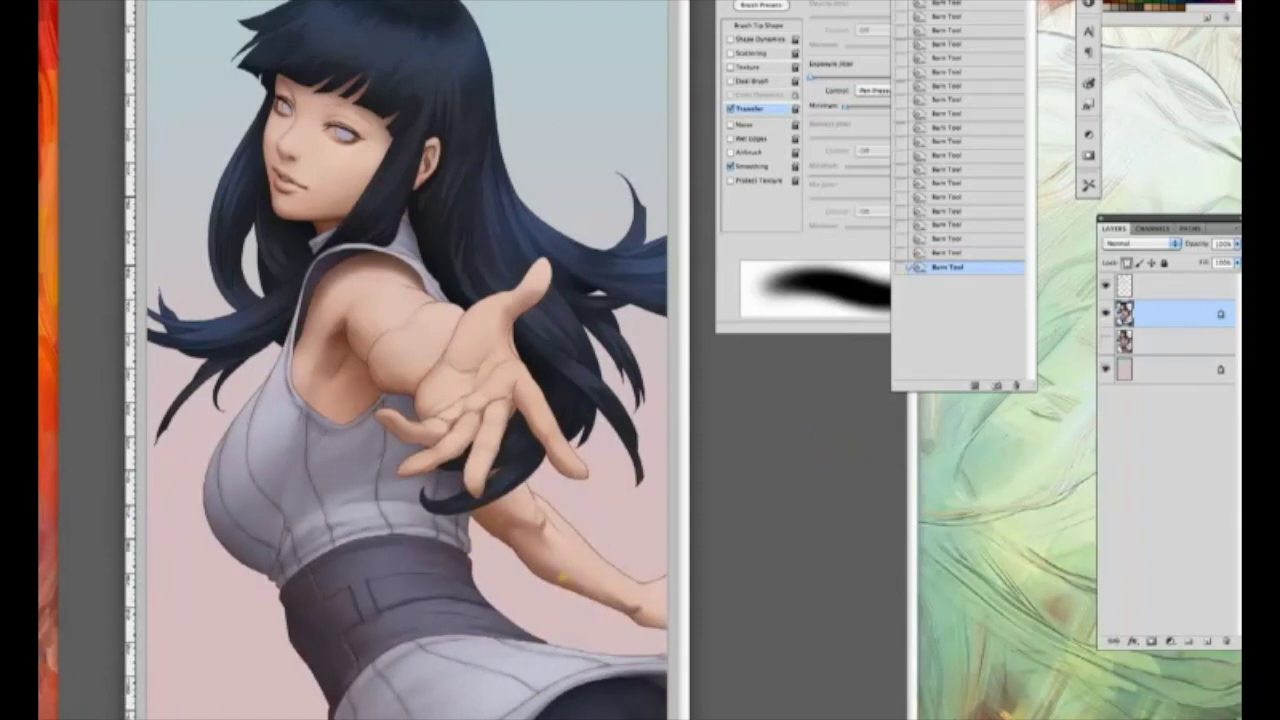
- Select the face, ear and outstretched arm from the flat-colour layer, return to the painted layer and hide the selection edges
key("super+plus")
key("super+plus")
key("w")
left_click(1170, 342)
left_click(430, 285)
left_click(602, 290, "shift")
left_click(509, 558, "shift")
left_click(1170, 314)
key("super+h")
- Add a new layer above the painting and set its blend mode to Multiply for brush shading
key("b")
left_click(1207, 641)
left_click(1141, 244)
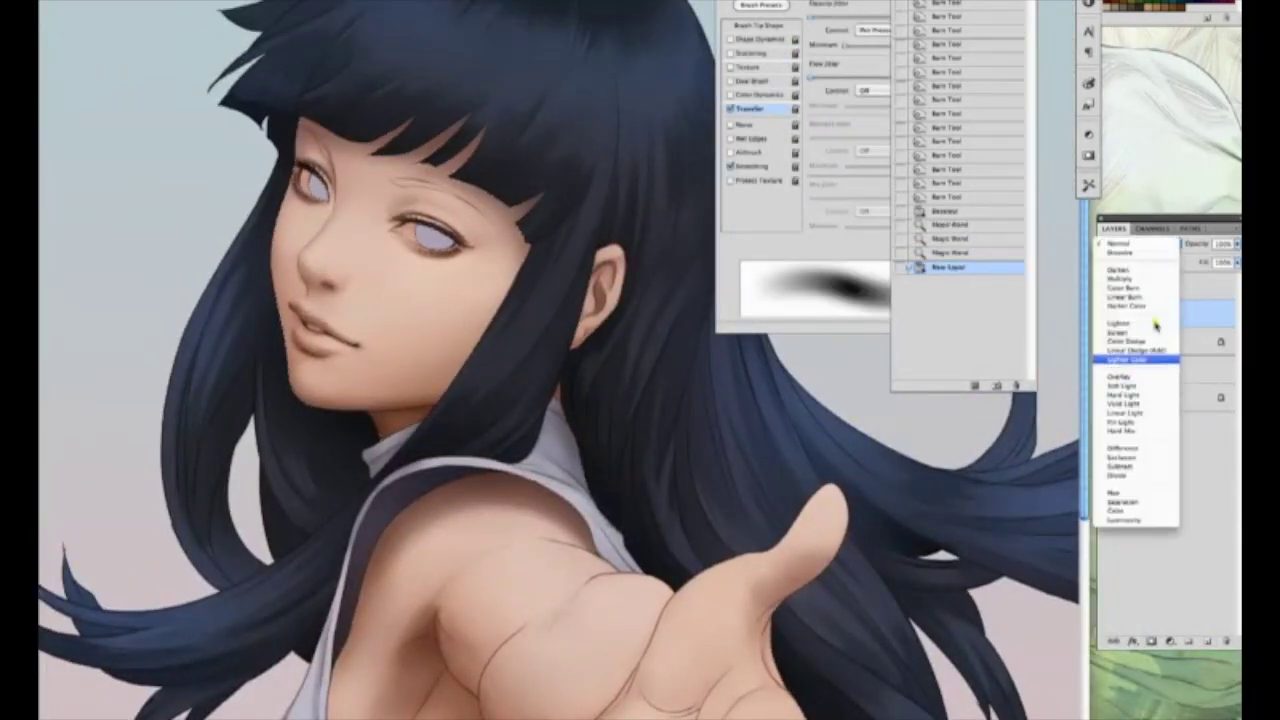
left_click(1124, 283)
- Brush reddish shading onto the cheek and beside the nose with a progressively smaller brush
left_click_drag(482, 280, 452, 322)
key("bracketleft")
key("bracketleft")
left_click_drag(300, 240, 292, 258)
- Deepen the lips with small brush strokes and merge the Multiply layer down into the painting
key("bracketleft")
key("bracketleft")
left_click_drag(305, 330, 345, 345)
mouse_move(322, 340)
left_mouse_down()
mouse_move(338, 344)
mouse_move(322, 338)
left_mouse_up()
left_click_drag(318, 336, 334, 343)
left_click_drag(326, 340, 342, 344)
left_click_drag(330, 340, 348, 336)
key("bracketright")
key("bracketright")
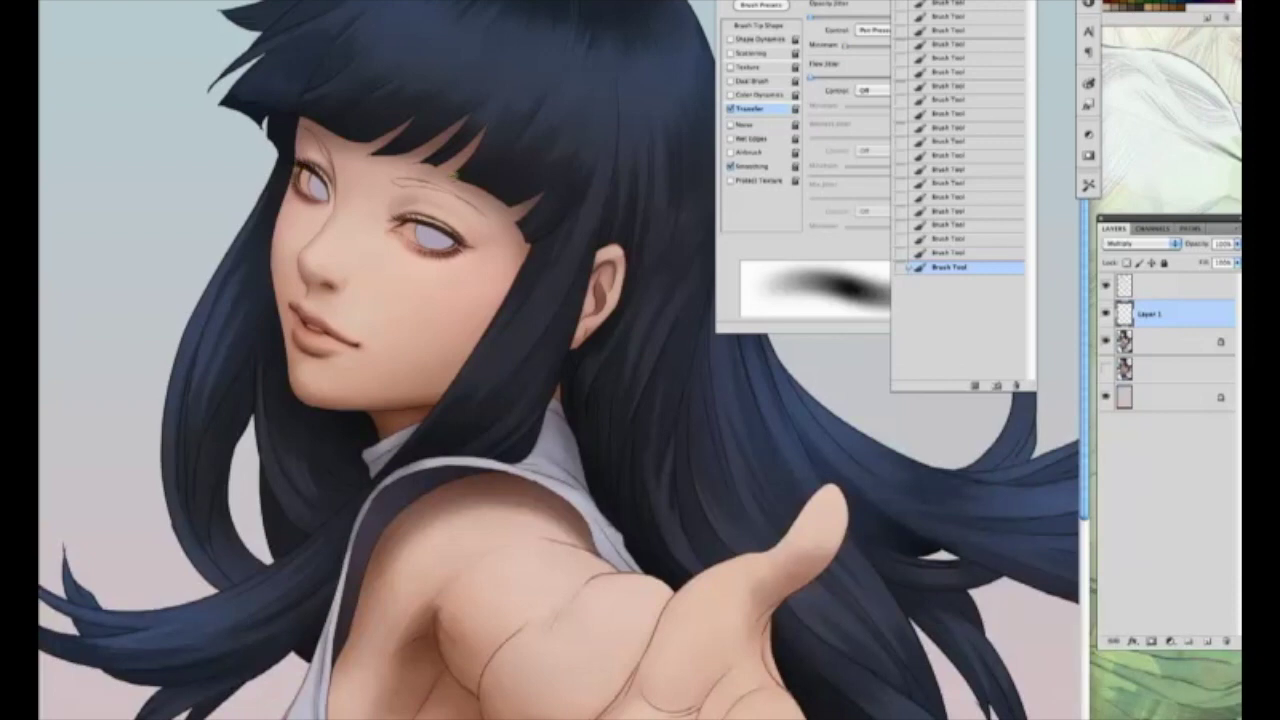
key("super+minus")
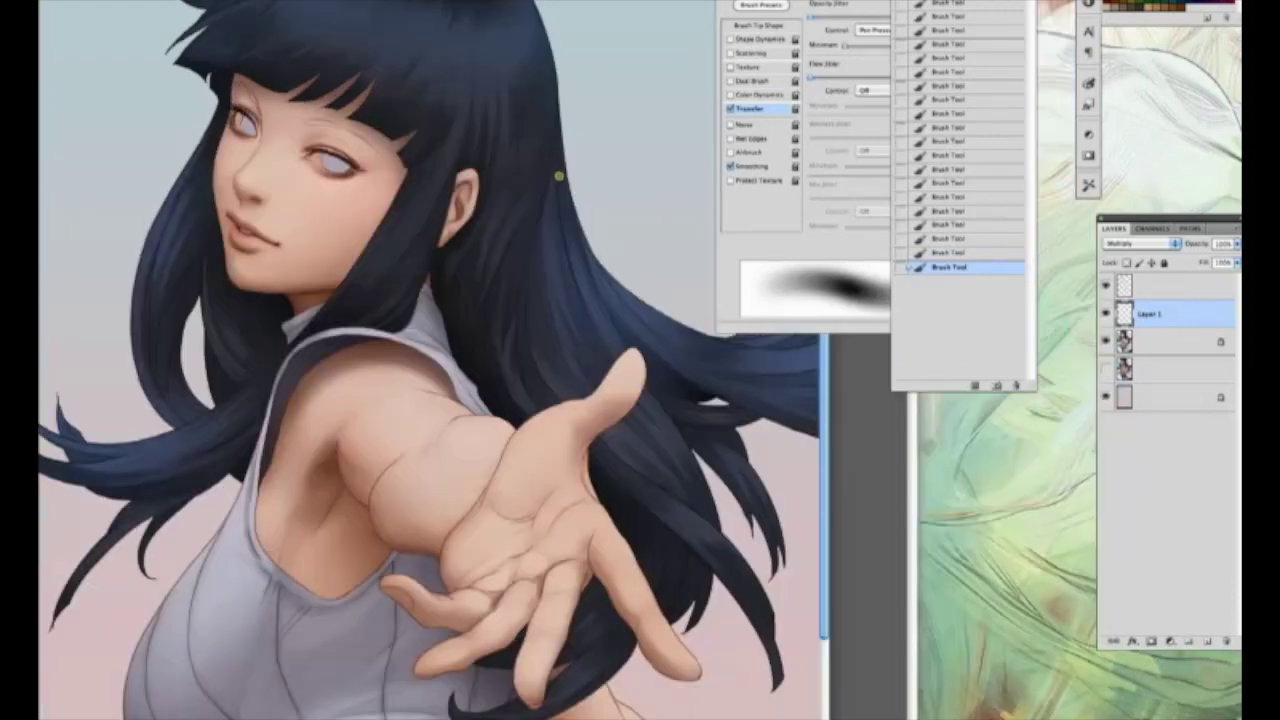
key("super+e")
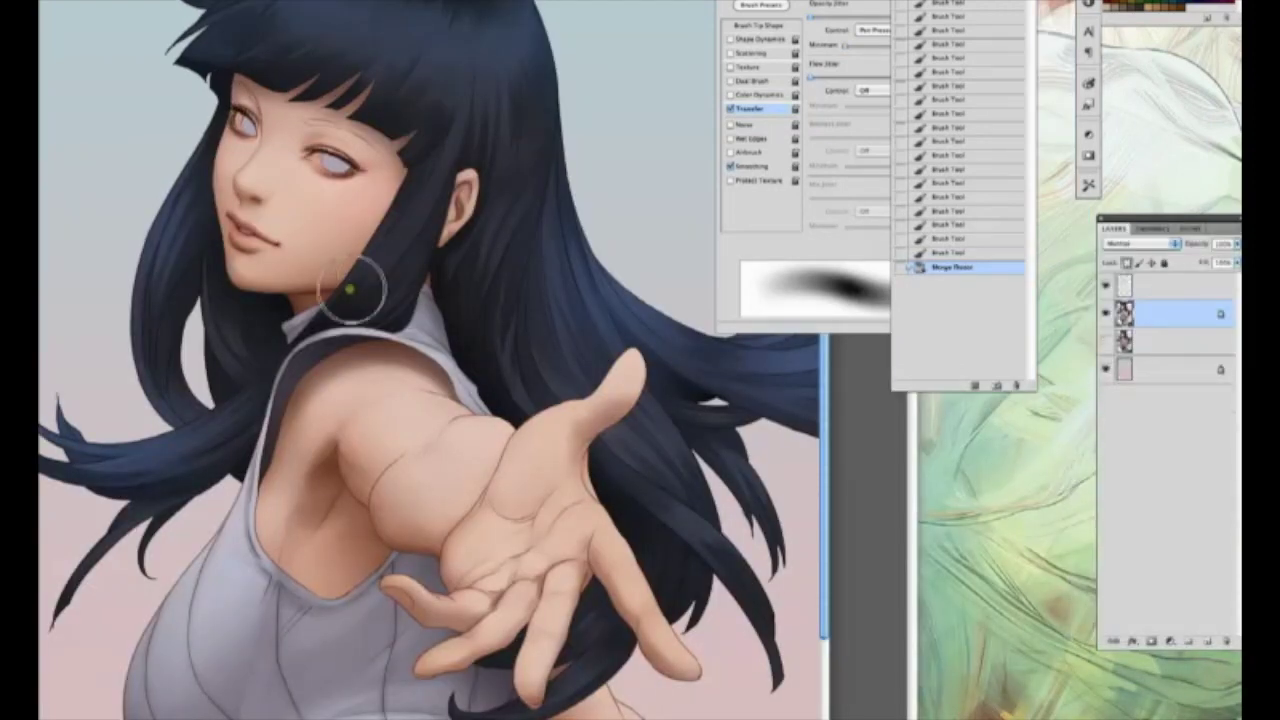
- Brush shading along the edge of the jaw and neck where the hair falls
left_click_drag(337, 288, 352, 268)
left_click_drag(340, 286, 362, 262)
left_click_drag(338, 290, 372, 258)
mouse_move(345, 280)
left_mouse_down()
mouse_move(320, 293)
mouse_move(333, 292)
left_mouse_up()
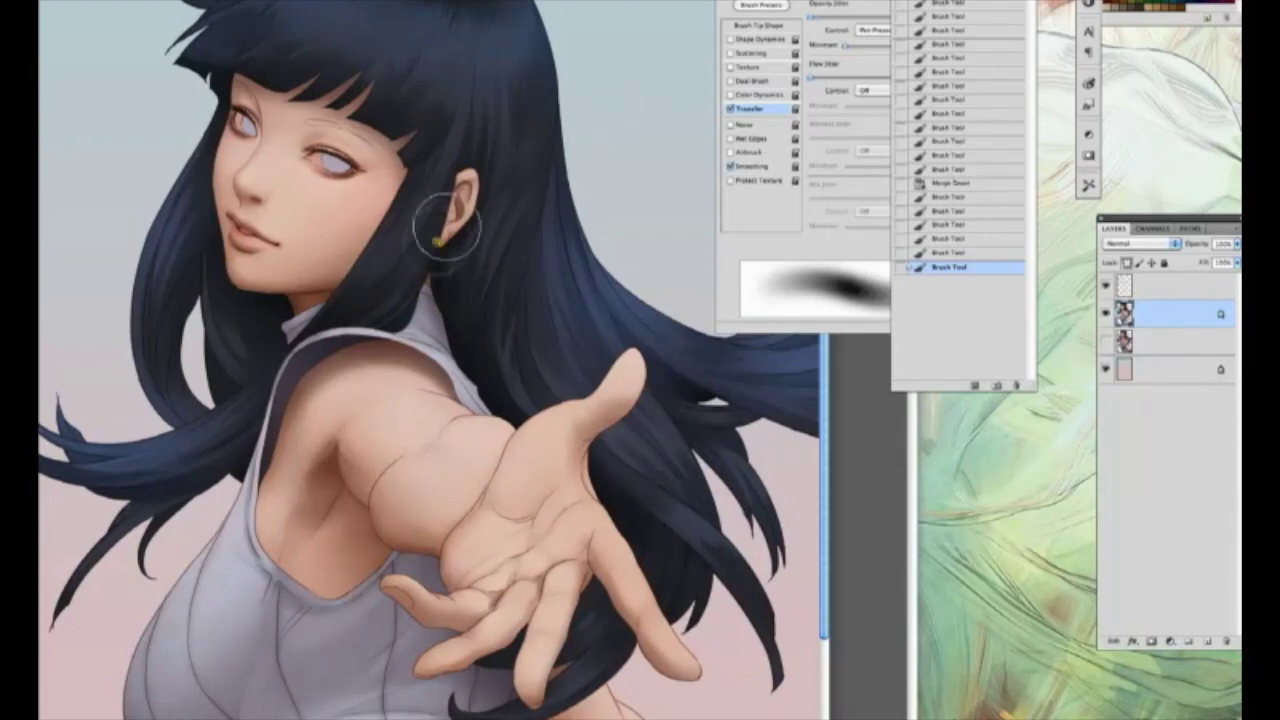
- Brush shading around the armpit and the outstretched arm, clear the selection and touch up beside the fingers
key("super+minus")
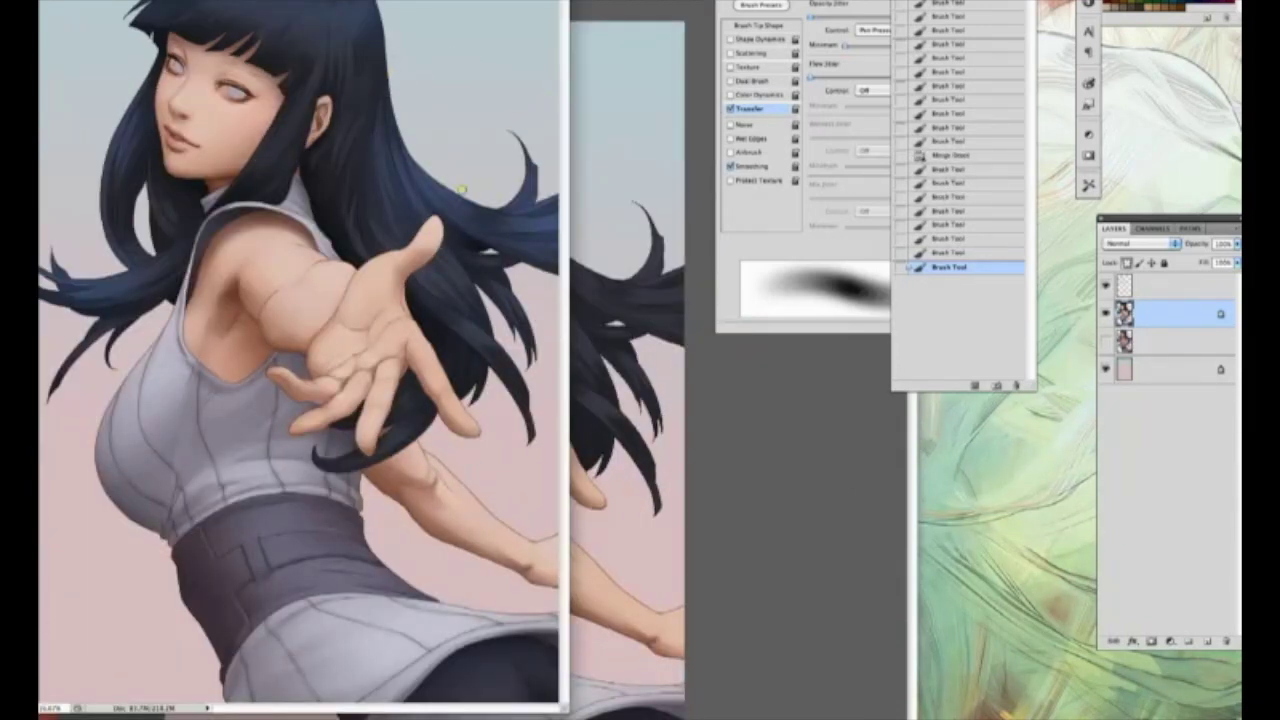
mouse_move(225, 319)
left_mouse_down()
mouse_move(209, 343)
mouse_move(186, 312)
left_mouse_up()
left_click_drag(186, 312, 187, 335)
left_click_drag(188, 338, 195, 352)
left_click_drag(190, 330, 187, 345)
mouse_move(305, 333)
left_mouse_down()
mouse_move(282, 353)
mouse_move(292, 362)
left_mouse_up()
key("super+d")
left_click(394, 430)
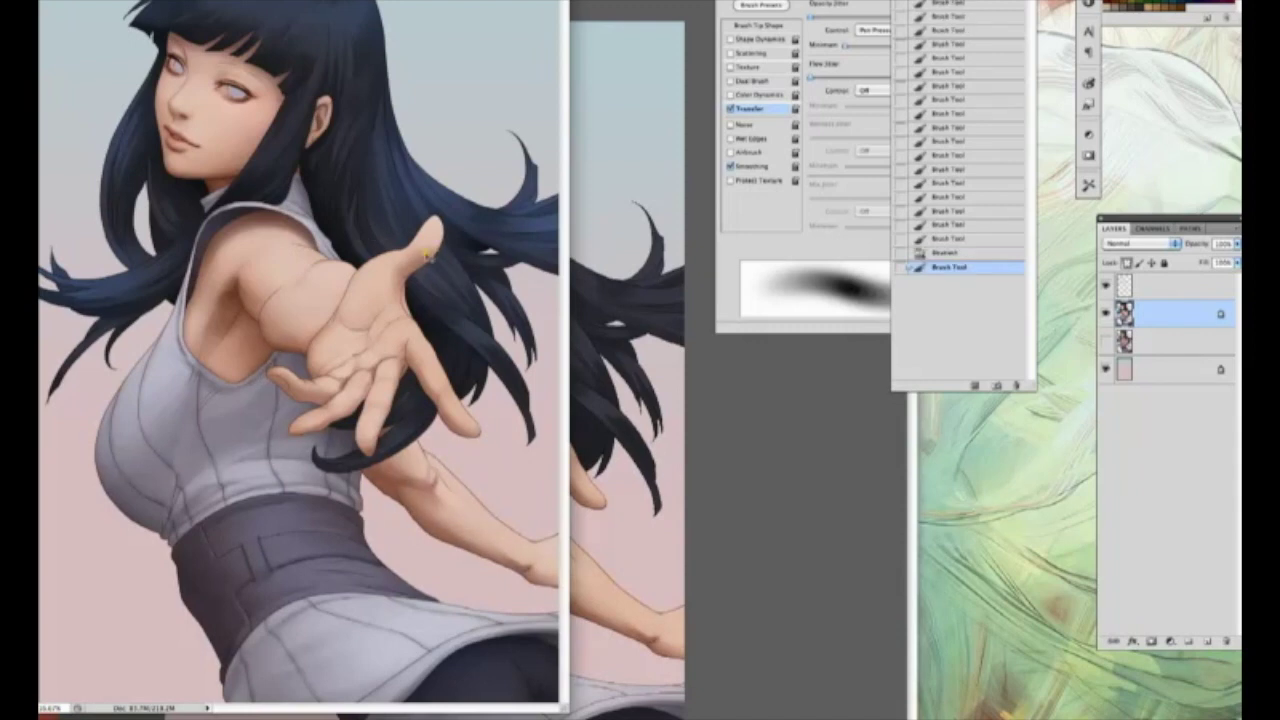
- Apply a Cooling Filter (80) photo filter at 13% density to the painted layer
left_click(862, 105)
left_click(832, 141)
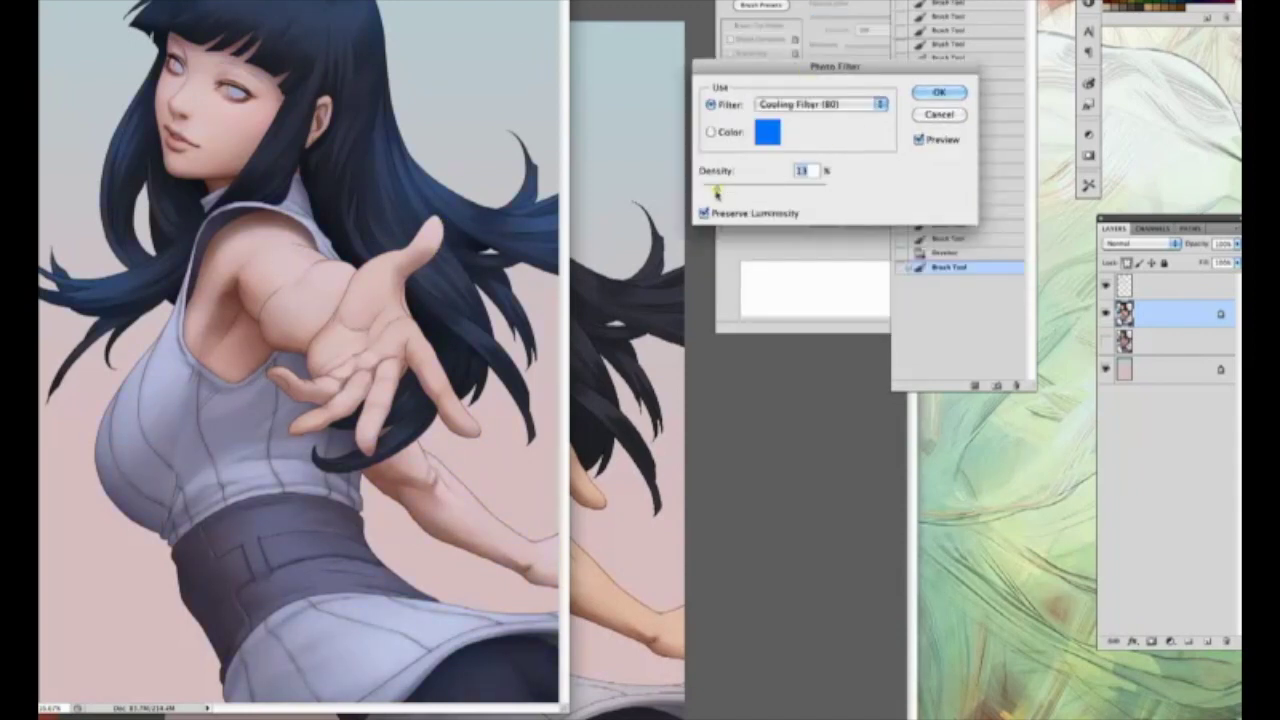
left_click(930, 94)
- Apply a slight Levels adjustment and a Hue/Saturation adjustment to the painted layer
key("super+l")
left_click_drag(741, 283, 745, 283)
left_click(880, 149)
key("super+u")
left_click(1122, 25)
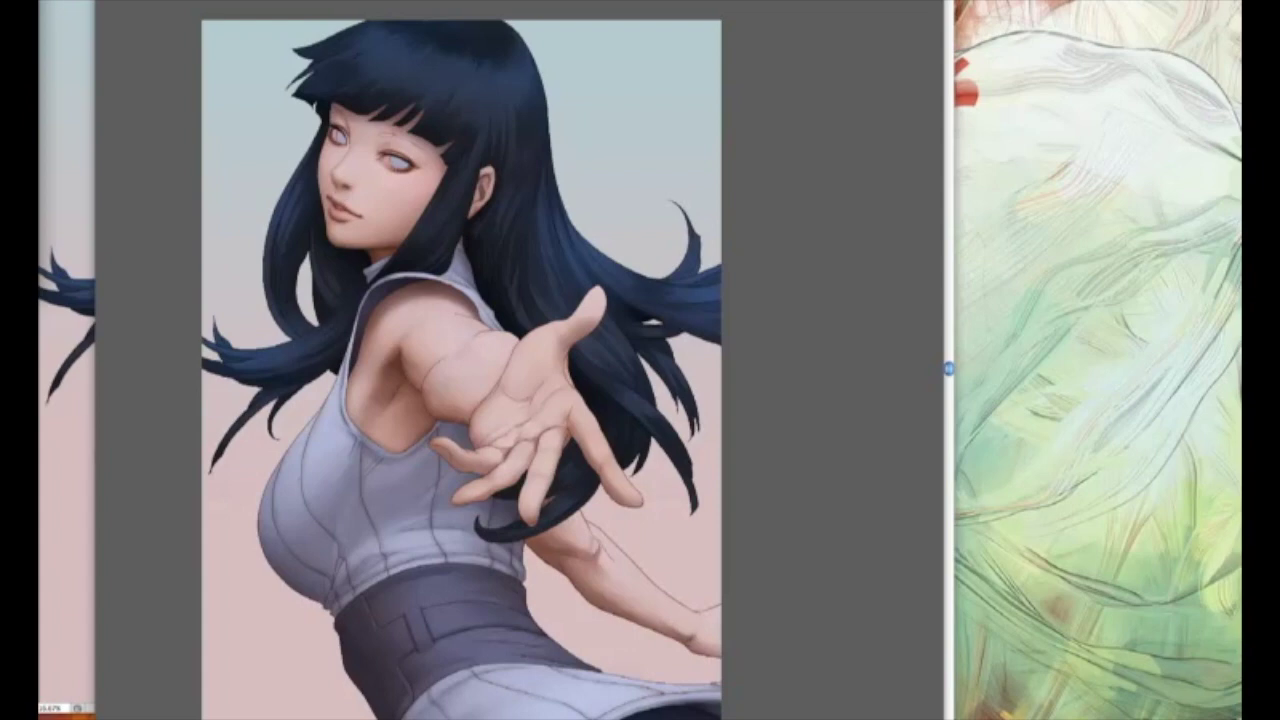
- Switch to Corel Painter, bring up the panels and add a new layer above the painted figure
key("Tab")
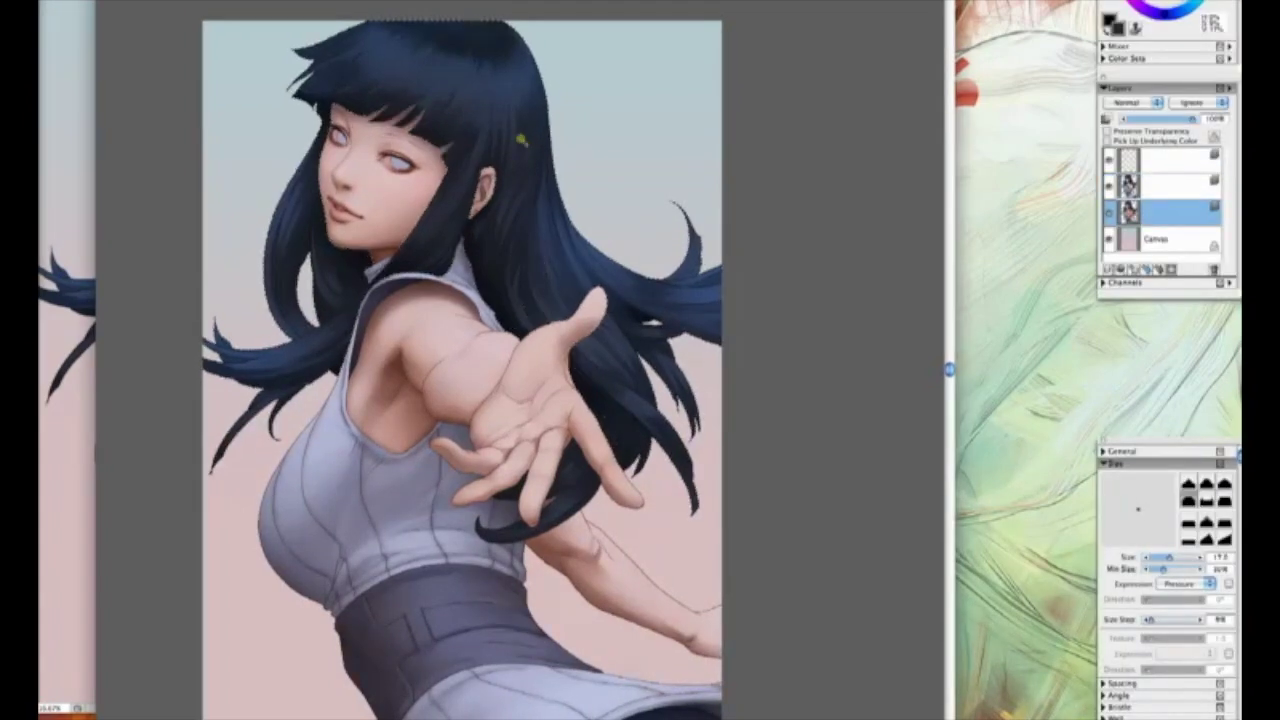
key("Tab")
key("Tab")
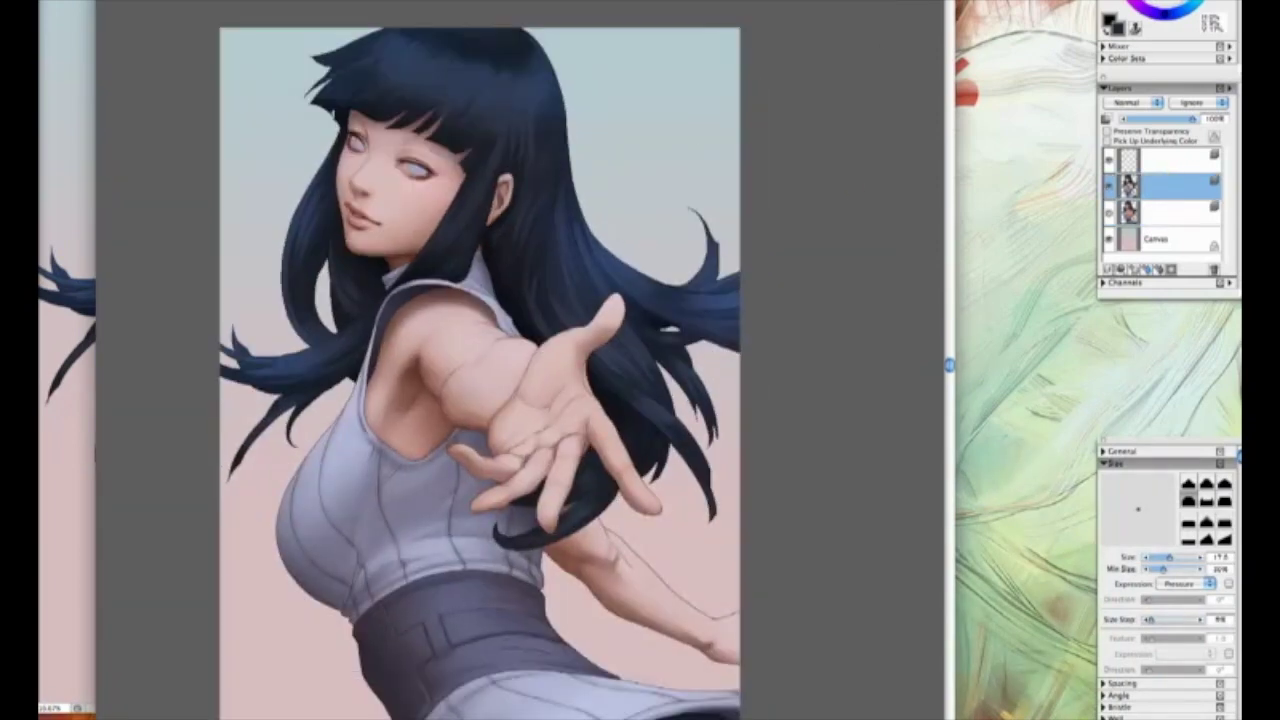
key("ctrl+shift+n")
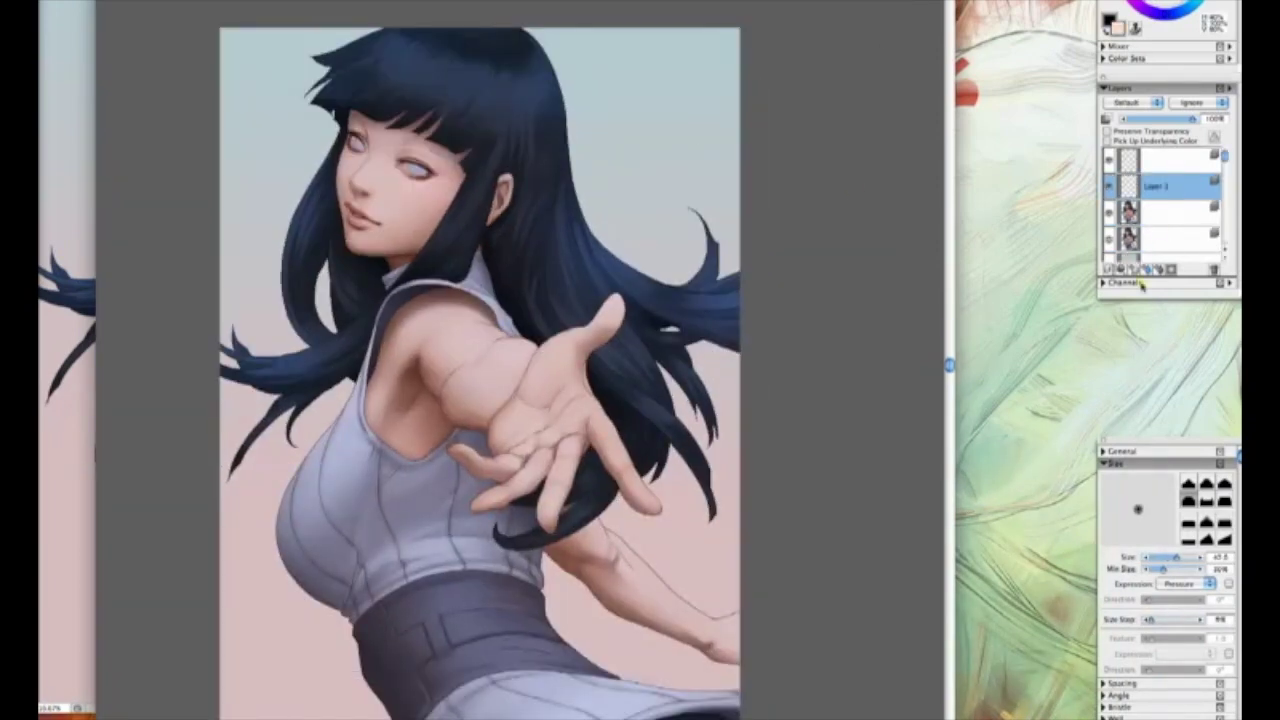
- Paint a warm highlight on the upper forearm and wrist of the outstretched arm with an enlarged brush
key("]")
key("]")
key("]")
mouse_move(473, 330)
left_mouse_down()
mouse_move(528, 347)
mouse_move(488, 361)
mouse_move(497, 367)
mouse_move(452, 367)
mouse_move(612, 253)
mouse_move(498, 368)
mouse_move(612, 248)
mouse_move(528, 370)
mouse_move(612, 306)
mouse_move(560, 343)
left_mouse_up()
- Paint warm highlights along the index finger and its base on the outstretched hand, adjusting the brush size
key("[")
key("[")
key("]")
key("]")
key("]")
key("]")
key("]")
key("]")
key("]")
key("[")
key("[")
key("[")
key("[")
key("[")
key("[")
key("[")
key("[")
key("[")
left_click_drag(596, 408, 656, 504)
key("]")
key("]")
key("]")
key("]")
key("[")
key("[")
key("[")
left_click_drag(594, 374, 588, 398)
- Paint warm highlights on the palm and along the top edge of the other arm with varied brush sizes
key("]")
key("]")
key("]")
key("]")
key("]")
key("]")
key("[")
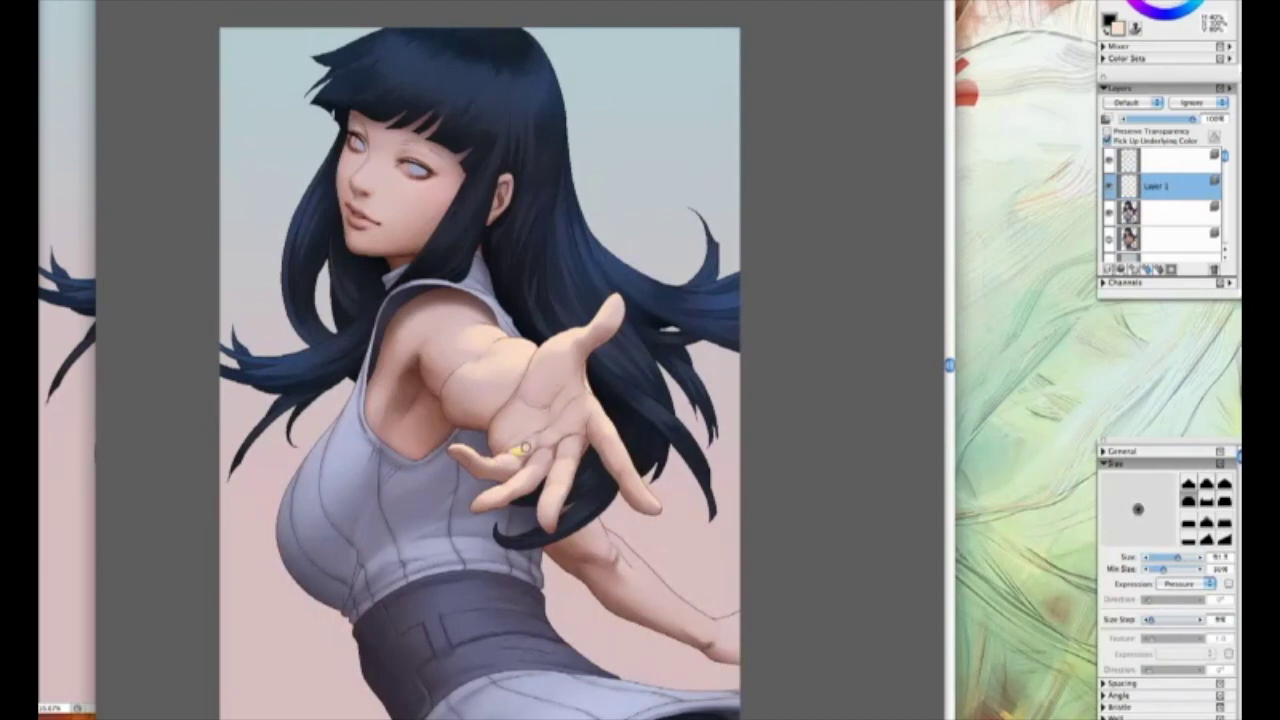
key("[")
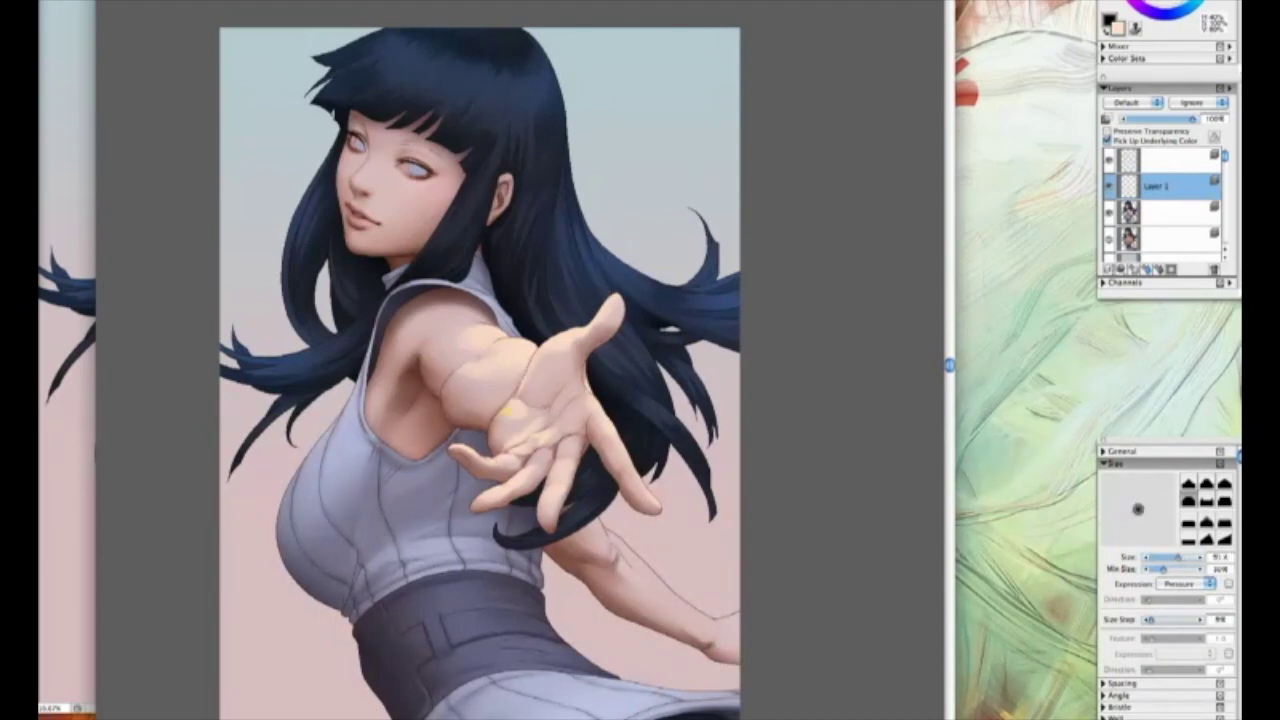
key("]")
mouse_move(600, 530)
left_mouse_down()
mouse_move(576, 449)
mouse_move(714, 550)
left_mouse_up()
key("[")
key("]")
key("]")
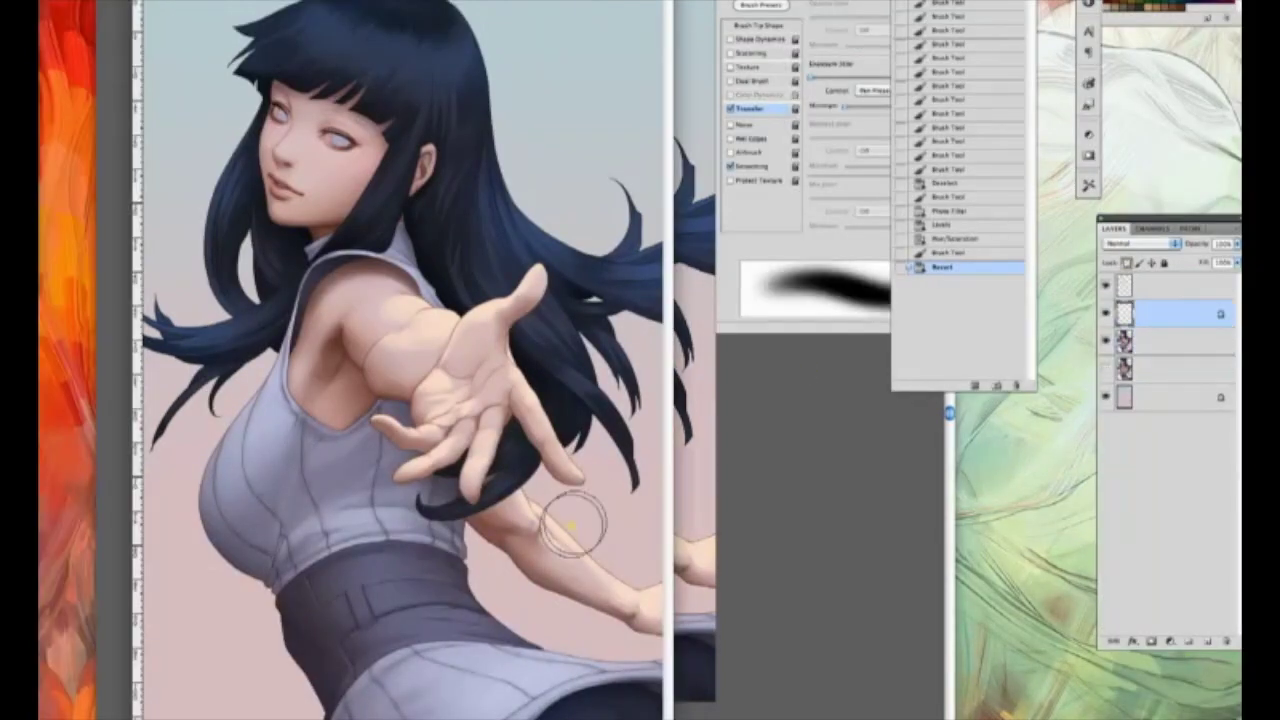
- Switch to Photoshop and dodge the highlights along the rear arm and on the outstretched forearm
left_click_drag(536, 518, 592, 566)
left_click_drag(560, 542, 630, 590)
left_click_drag(510, 500, 540, 528)
left_click_drag(417, 334, 432, 328)
left_click_drag(405, 345, 425, 335)
- Dodge the highlights on the thumb and fingers of the outstretched hand with a smaller brush
key("[")
left_click_drag(538, 270, 522, 298)
left_click_drag(512, 350, 578, 474)
left_click_drag(532, 406, 555, 452)
left_click_drag(382, 420, 433, 428)
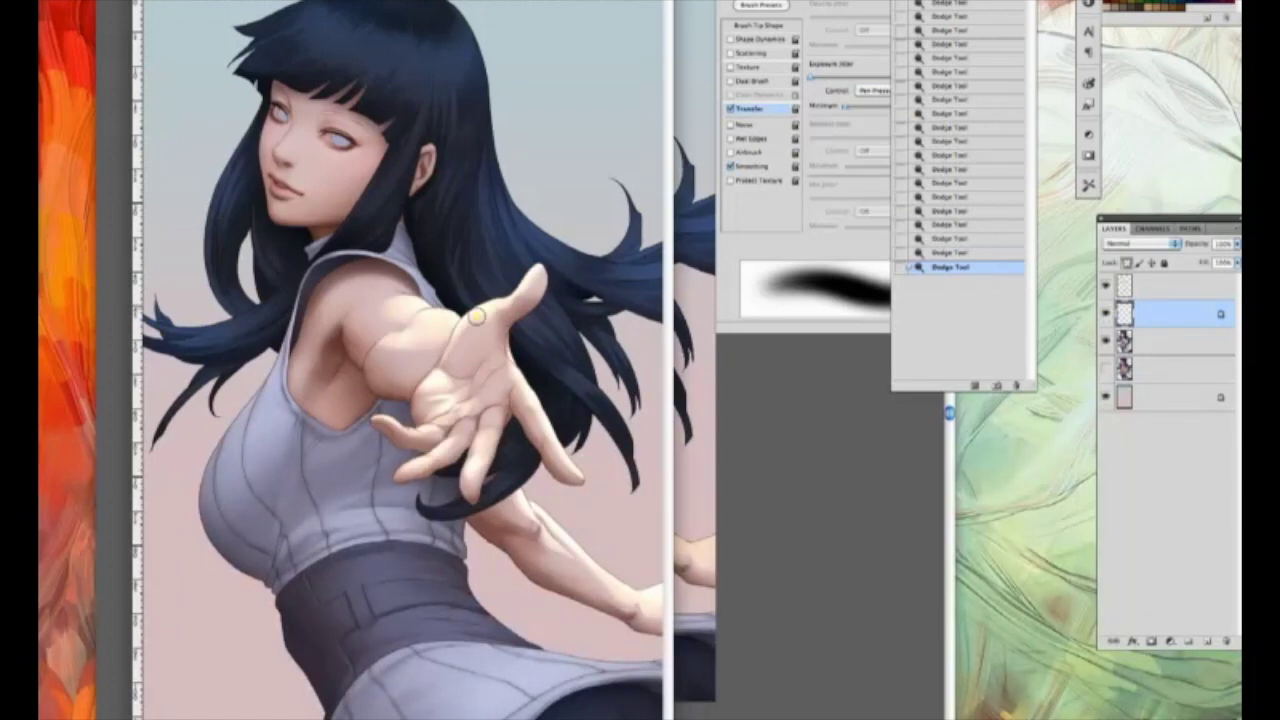
- Merge the dodged highlight layer down into the figure layer and switch to Painter
key("ctrl+e")
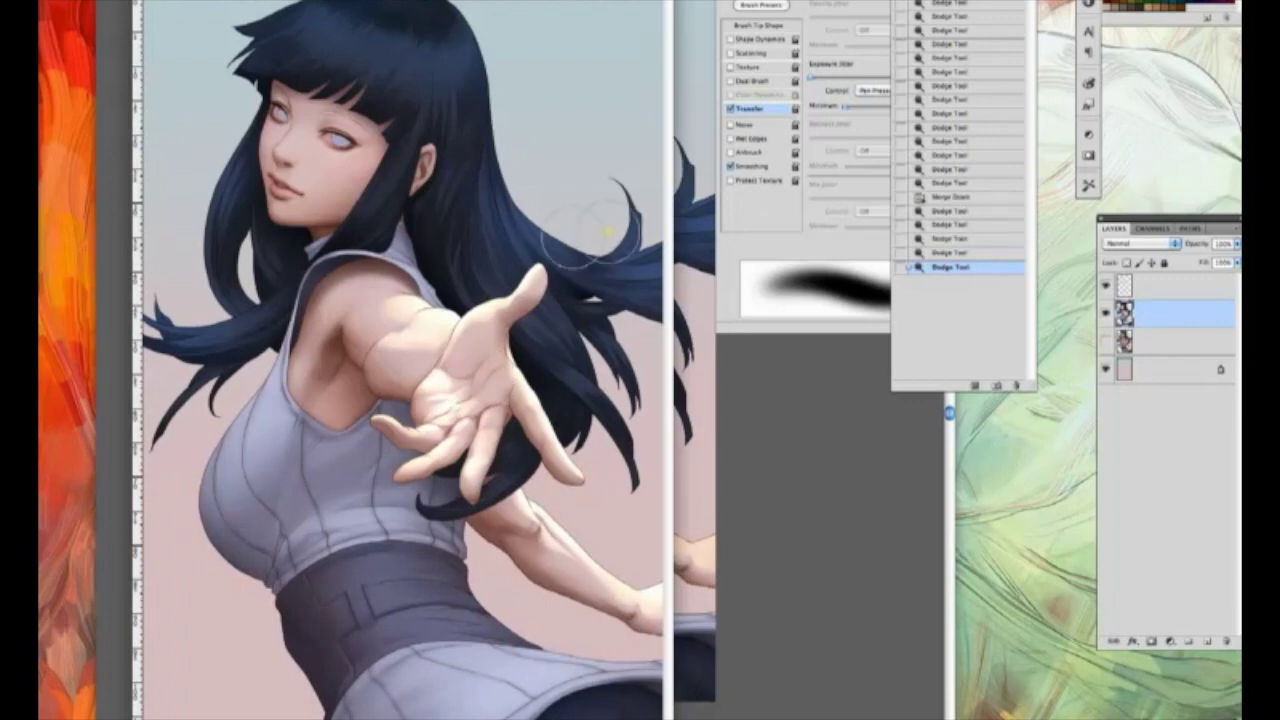
key("Tab")
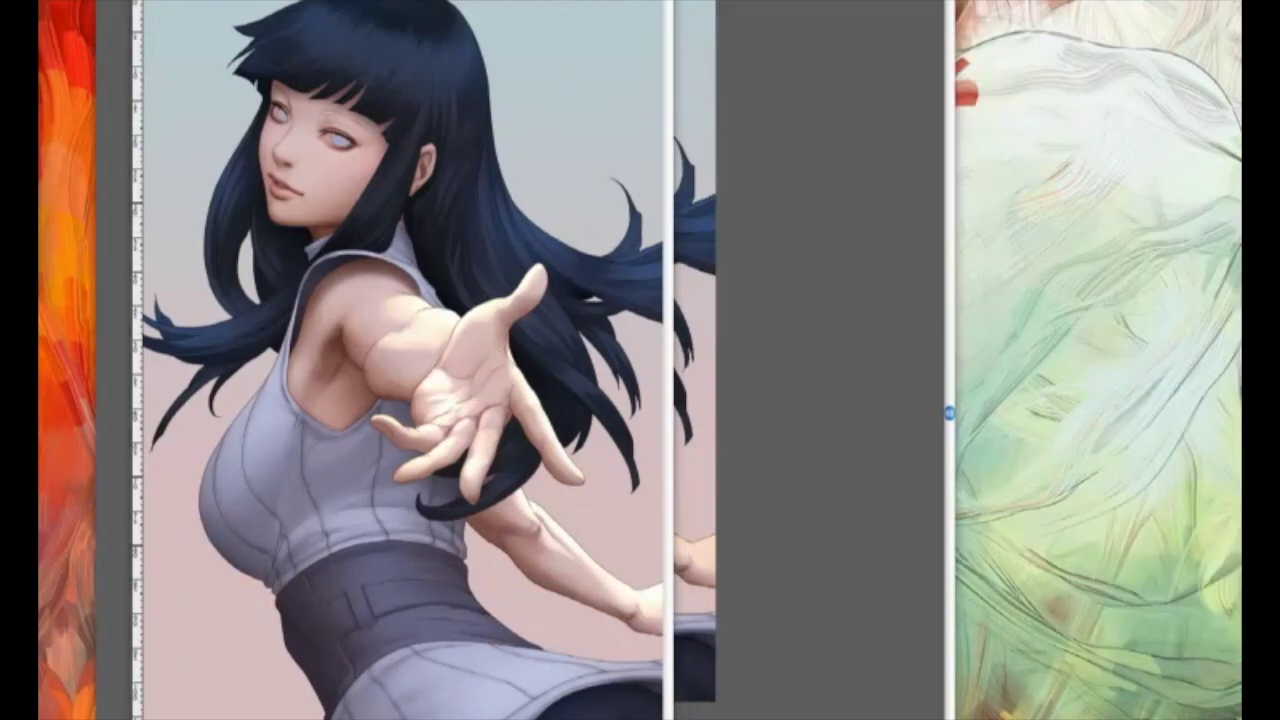
key("Tab")
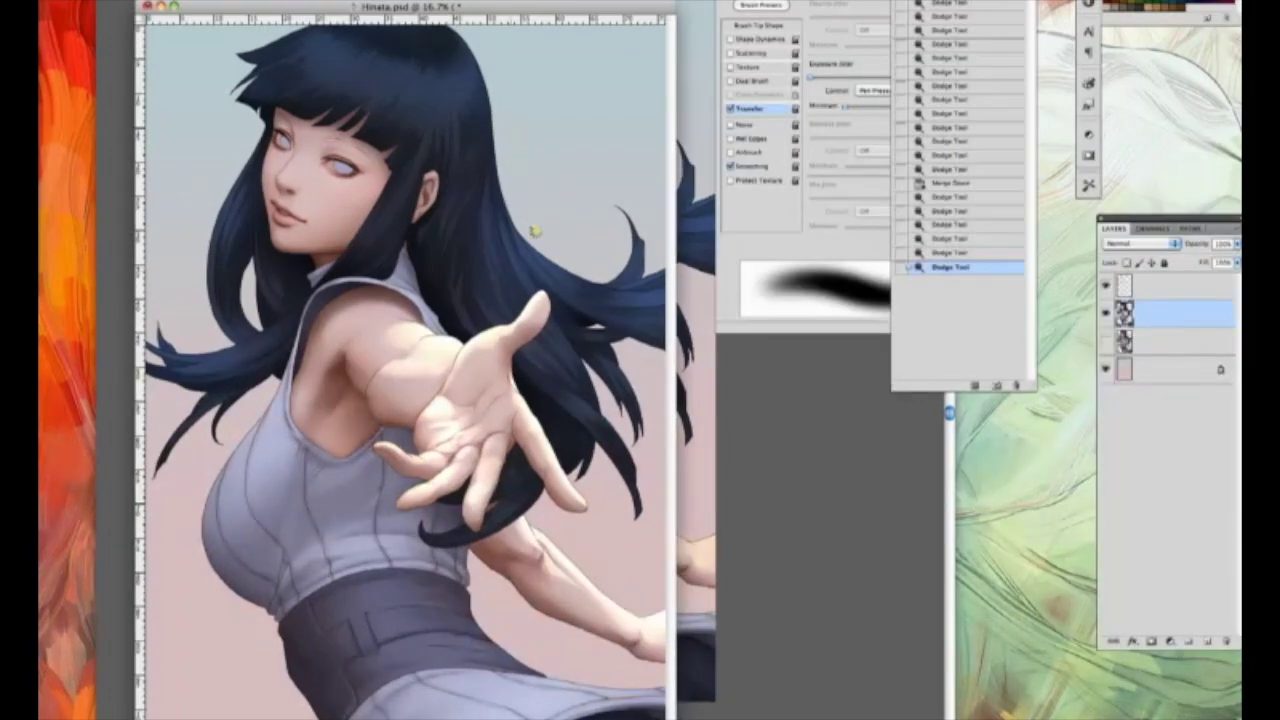
key("Tab")
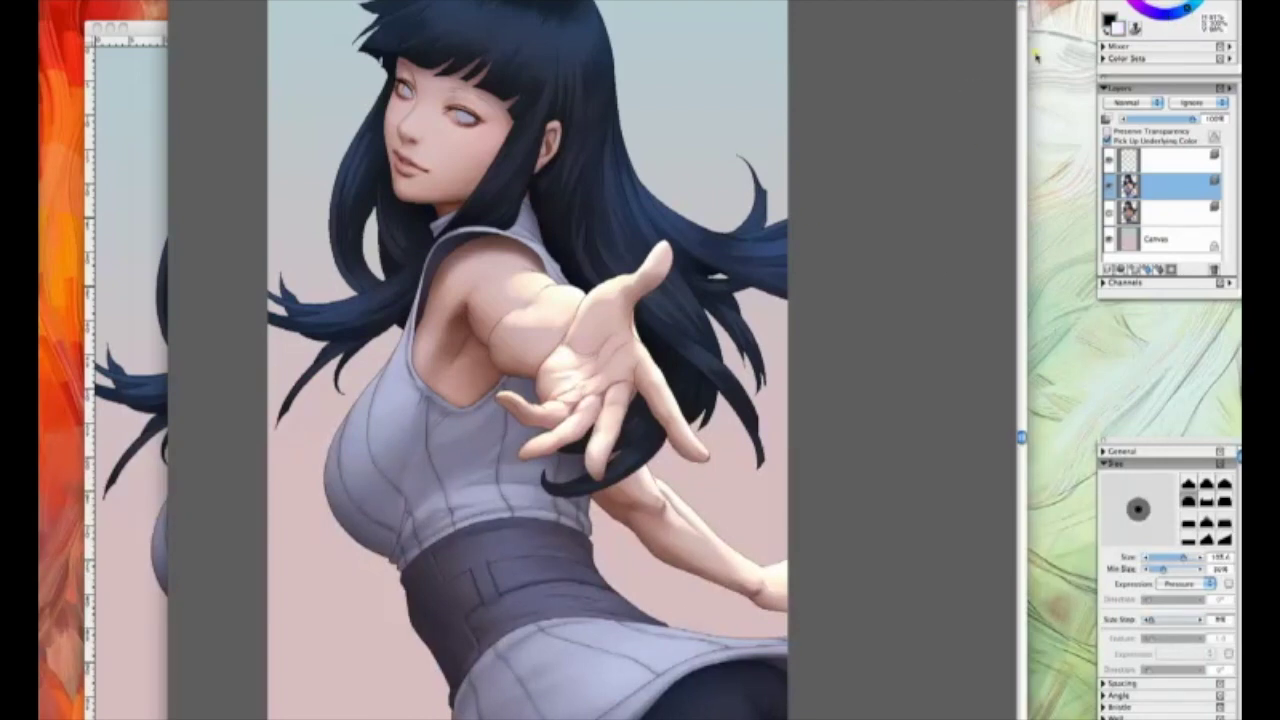
- Add a new layer and paint pale light patches on the upper part of the skirt, adjusting the brush size
left_click(1133, 269)
mouse_move(580, 622)
left_mouse_down()
mouse_move(700, 638)
mouse_move(660, 683)
mouse_move(780, 645)
left_mouse_up()
key("bracketright")
left_click_drag(643, 648, 650, 680)
key("bracketleft")
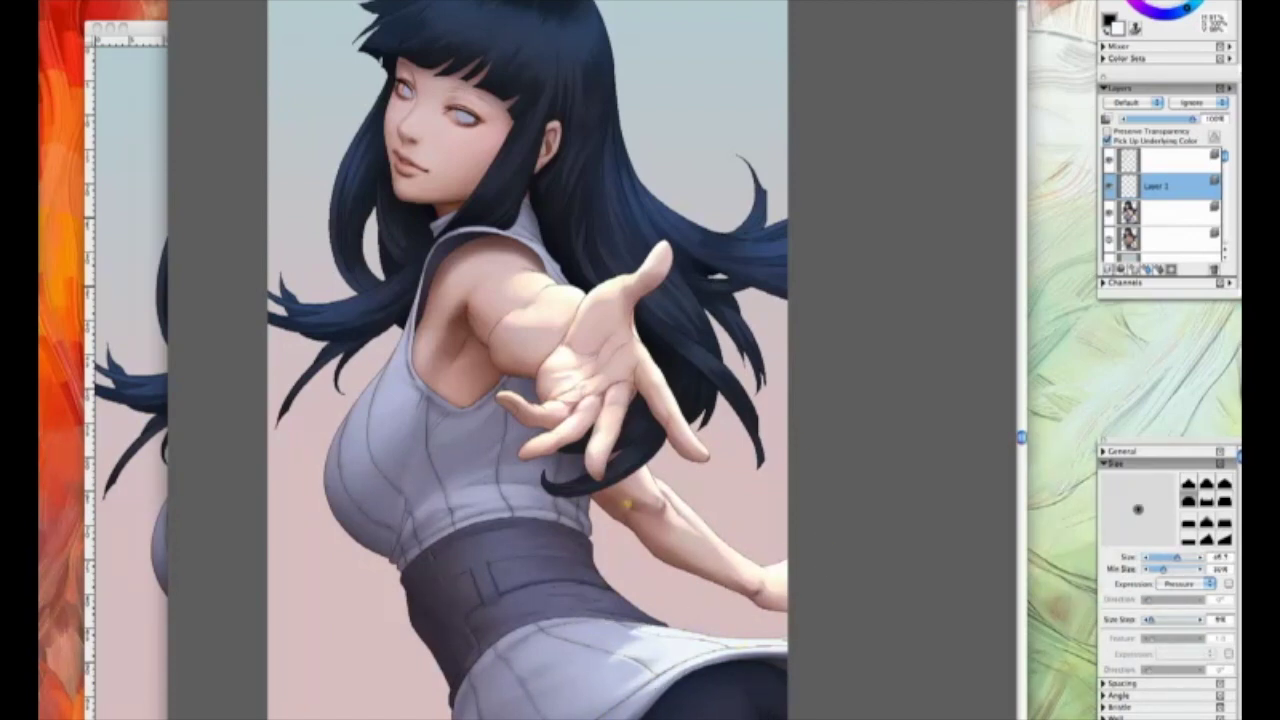
- Paint pale highlights along the chest's outer edge and the back of the waist with varied brush sizes
key("bracketright")
key("bracketright")
key("bracketright")
key("bracketleft")
key("bracketleft")
key("bracketleft")
key("bracketleft")
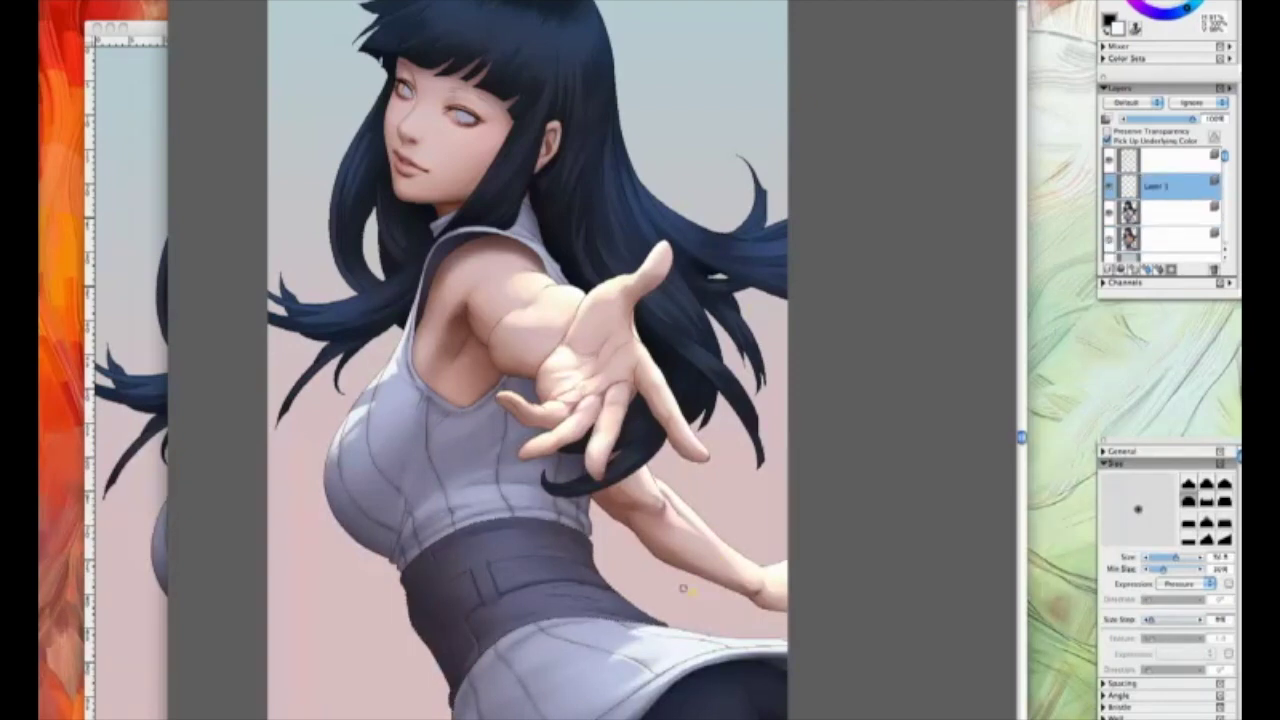
key("bracketright")
key("bracketleft")
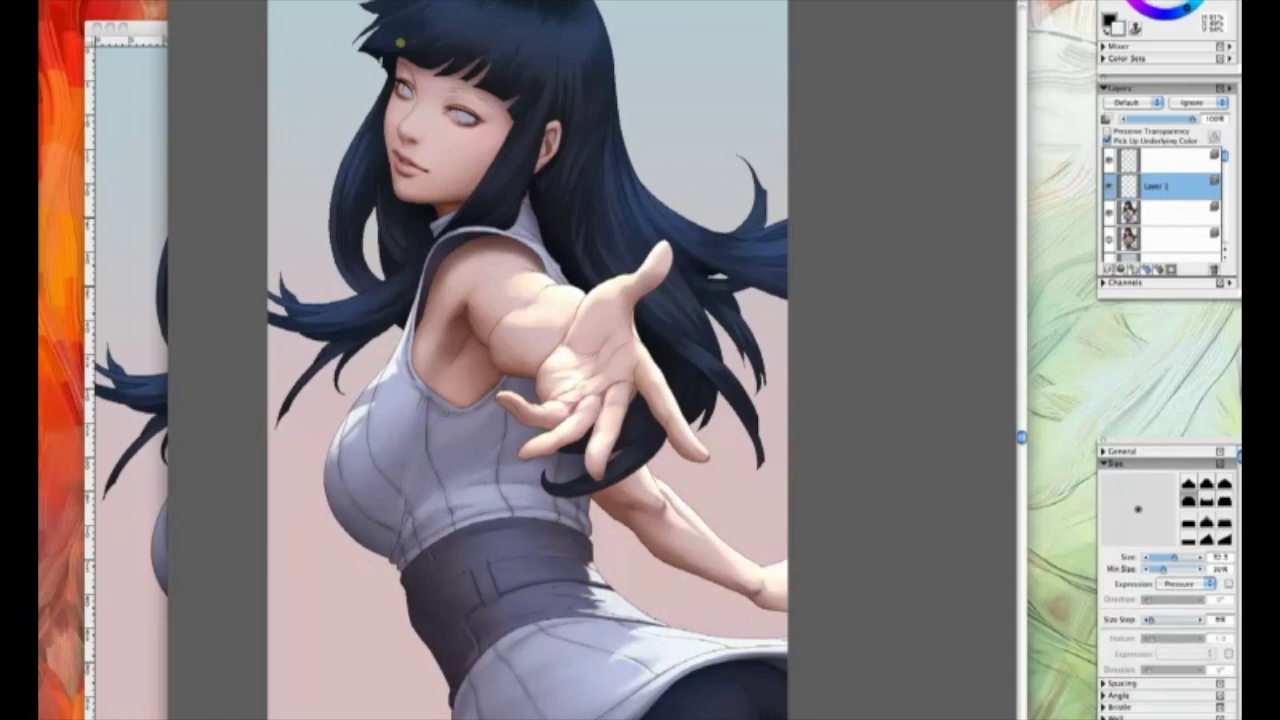
- Paint a pale rim light along the crown, the fringe tips and the outer edges of the hair
scroll(676, 226, "up", 1)
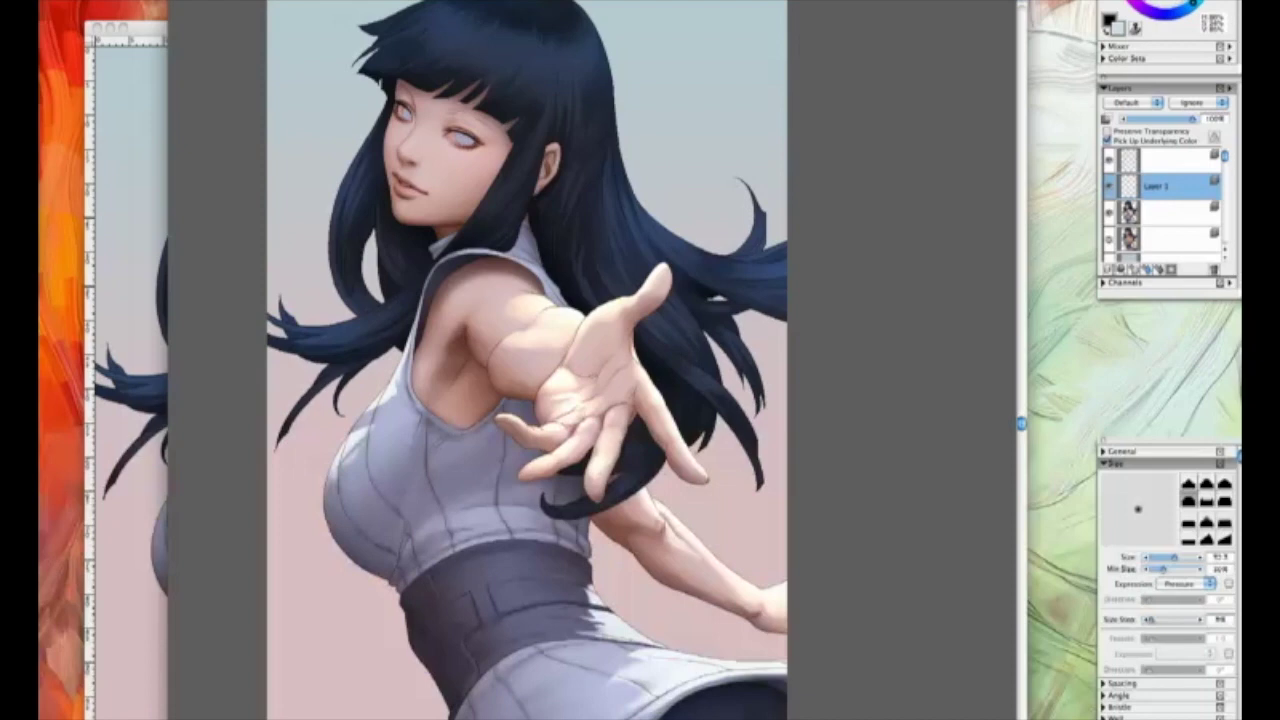
key("[")
left_click_drag(442, 4, 358, 62)
key("]")
left_click_drag(498, 4, 561, 5)
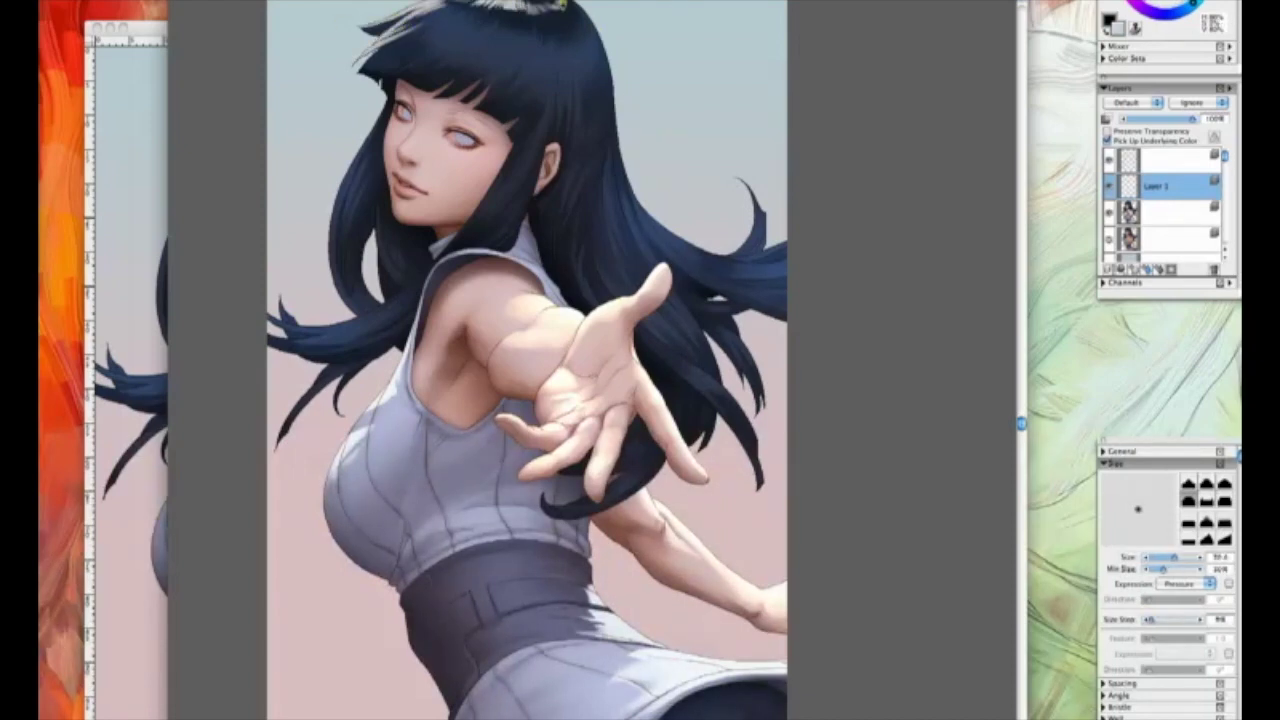
left_click_drag(447, 3, 470, 9)
left_click_drag(516, 3, 612, 89)
left_click_drag(384, 98, 334, 222)
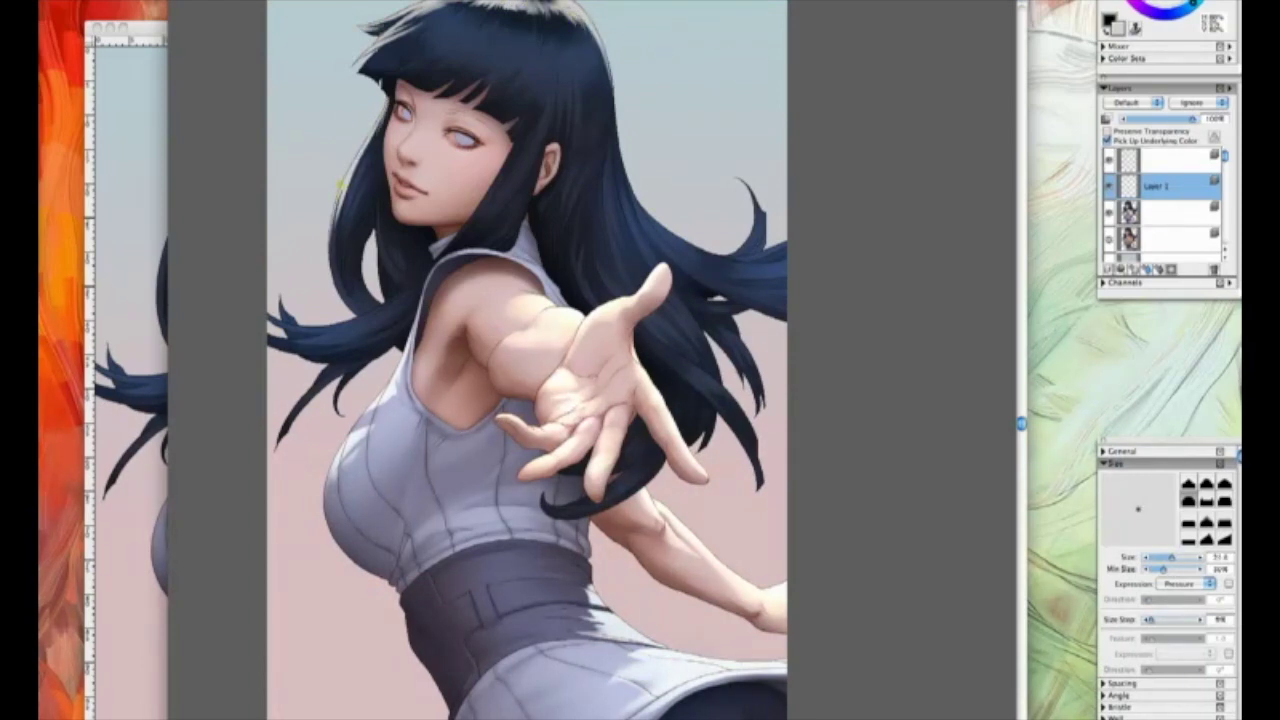
- Paint thin rim highlights along the flowing hair strands on both sides of the figure, undoing a stray stroke
mouse_move(282, 302)
left_mouse_down()
mouse_move(326, 338)
mouse_move(386, 308)
left_mouse_up()
mouse_move(280, 434)
left_mouse_down()
mouse_move(332, 368)
mouse_move(325, 378)
left_mouse_up()
key("super+z")
left_click_drag(638, 48, 554, 57)
mouse_move(532, 130)
left_mouse_down()
mouse_move(556, 218)
mouse_move(703, 273)
left_mouse_up()
mouse_move(641, 272)
left_mouse_down()
mouse_move(720, 256)
mouse_move(688, 276)
mouse_move(711, 277)
mouse_move(668, 207)
left_mouse_up()
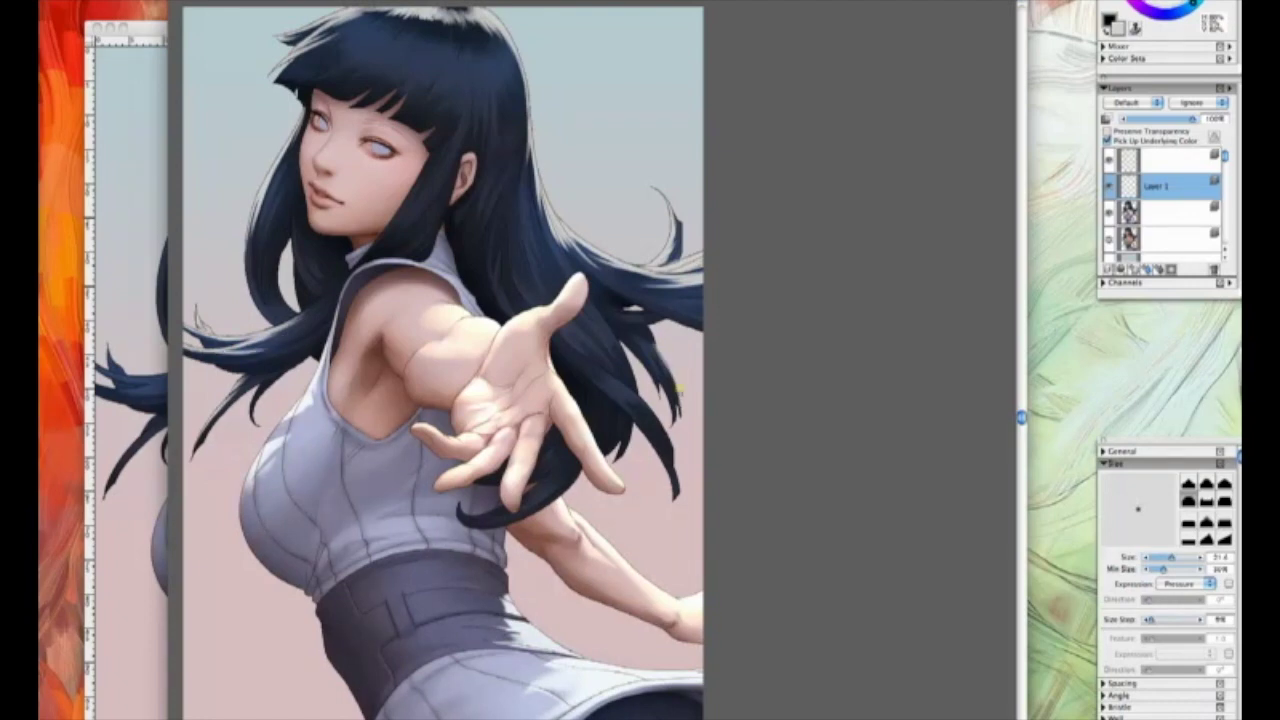
- Paint pale highlights on the lower hair strands behind the outstretched hand, adjusting the brush size
left_click_drag(660, 352, 680, 408)
mouse_move(610, 378)
left_mouse_down()
mouse_move(660, 430)
mouse_move(636, 396)
left_mouse_up()
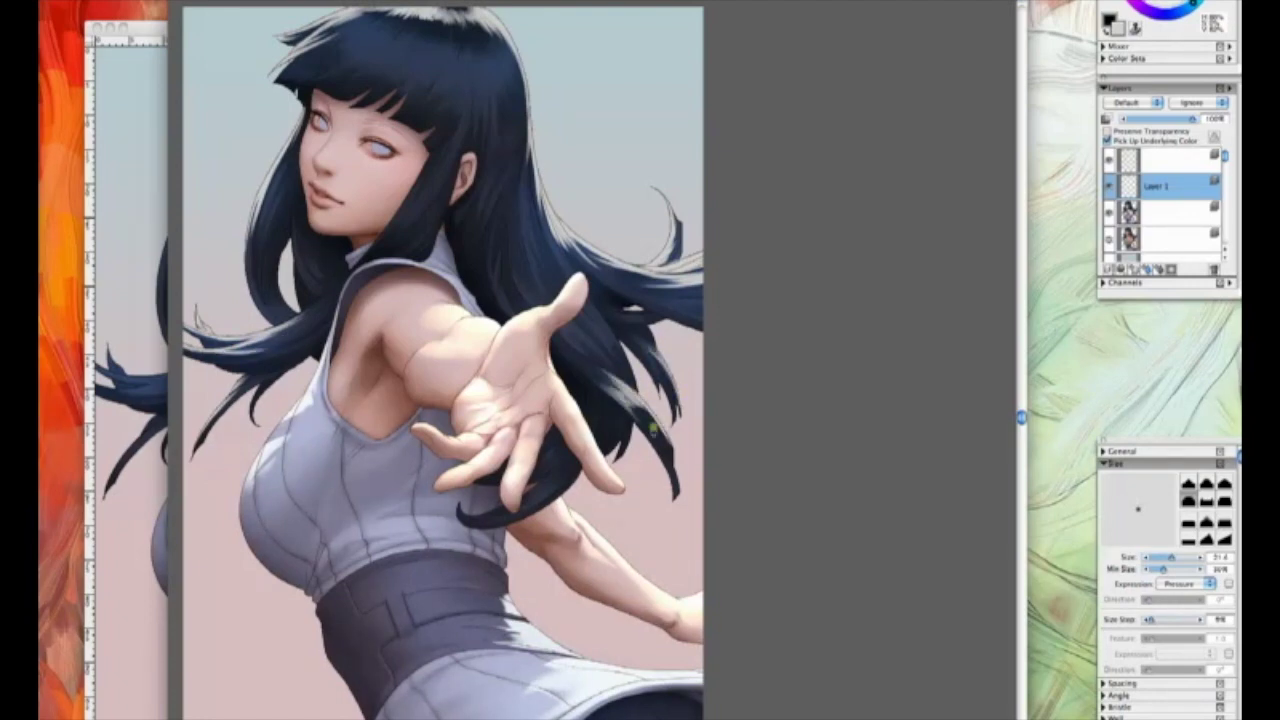
left_click_drag(568, 350, 622, 398)
key("bracketright")
key("bracketleft")
left_click_drag(558, 236, 571, 267)
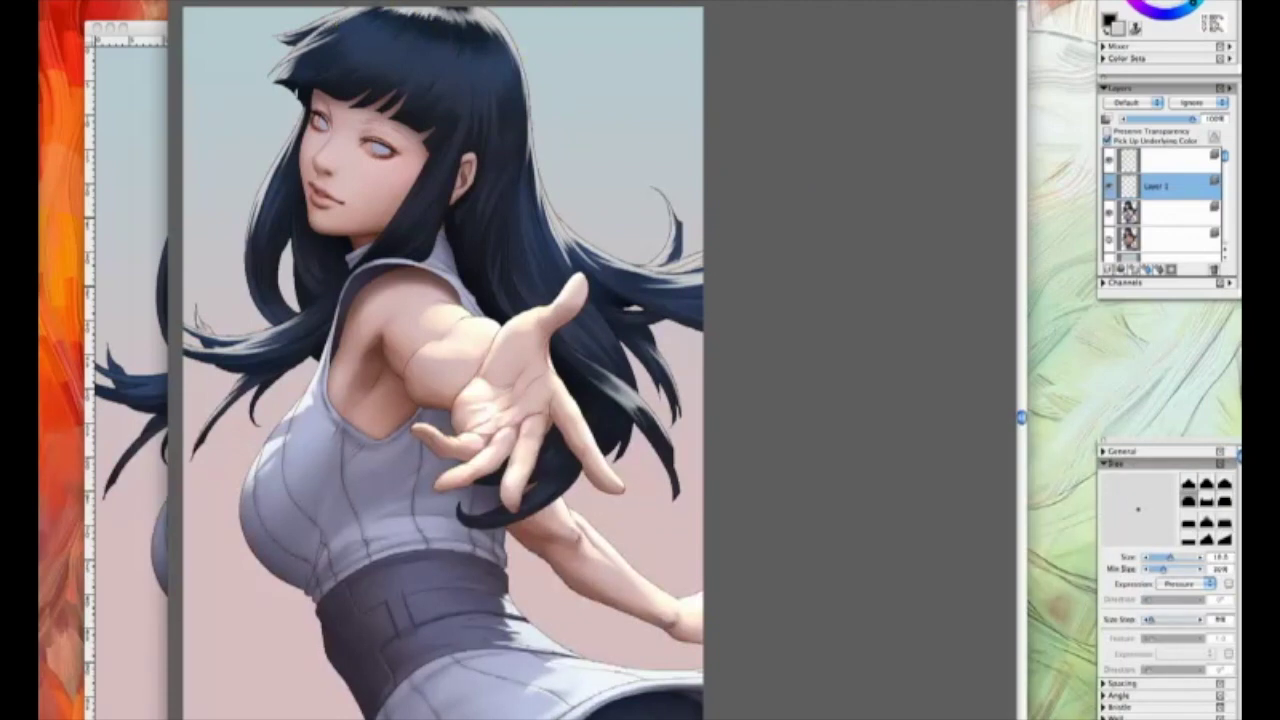
- Save the painting, switch to Photoshop and revert the open document to the saved version
key("super+minus")
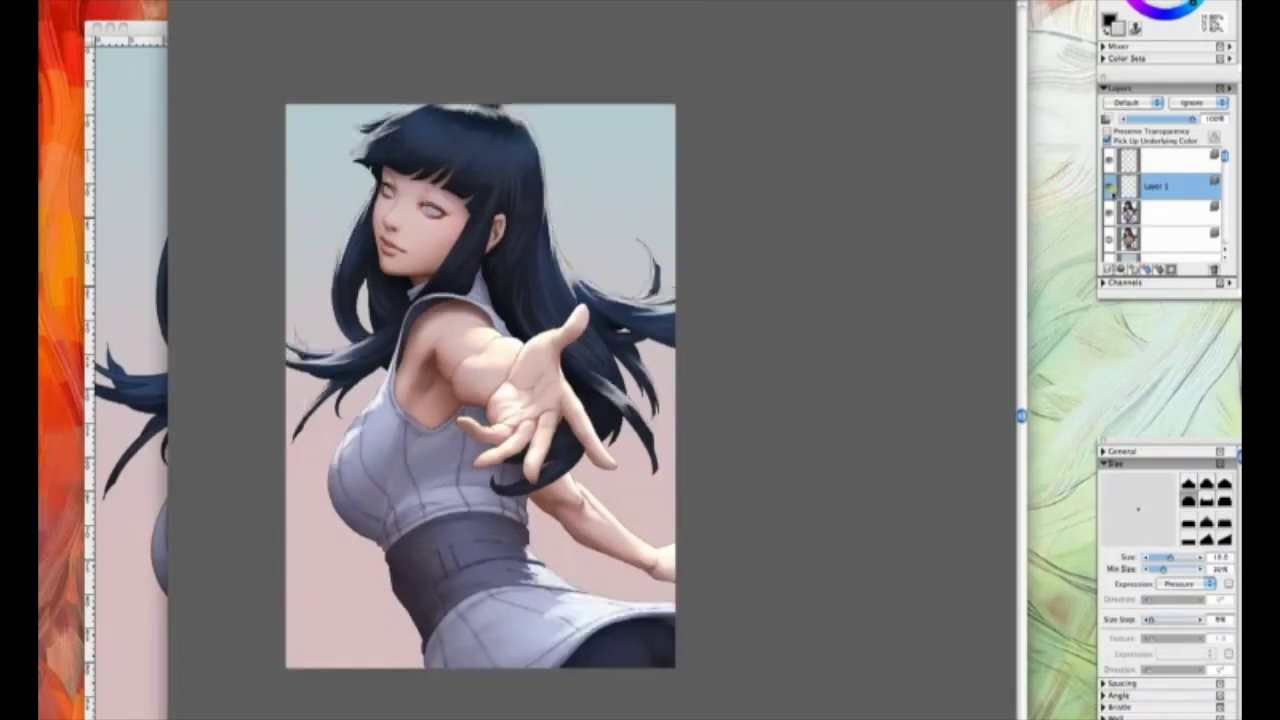
key("super+s")
left_click(497, 122)
key("Tab")
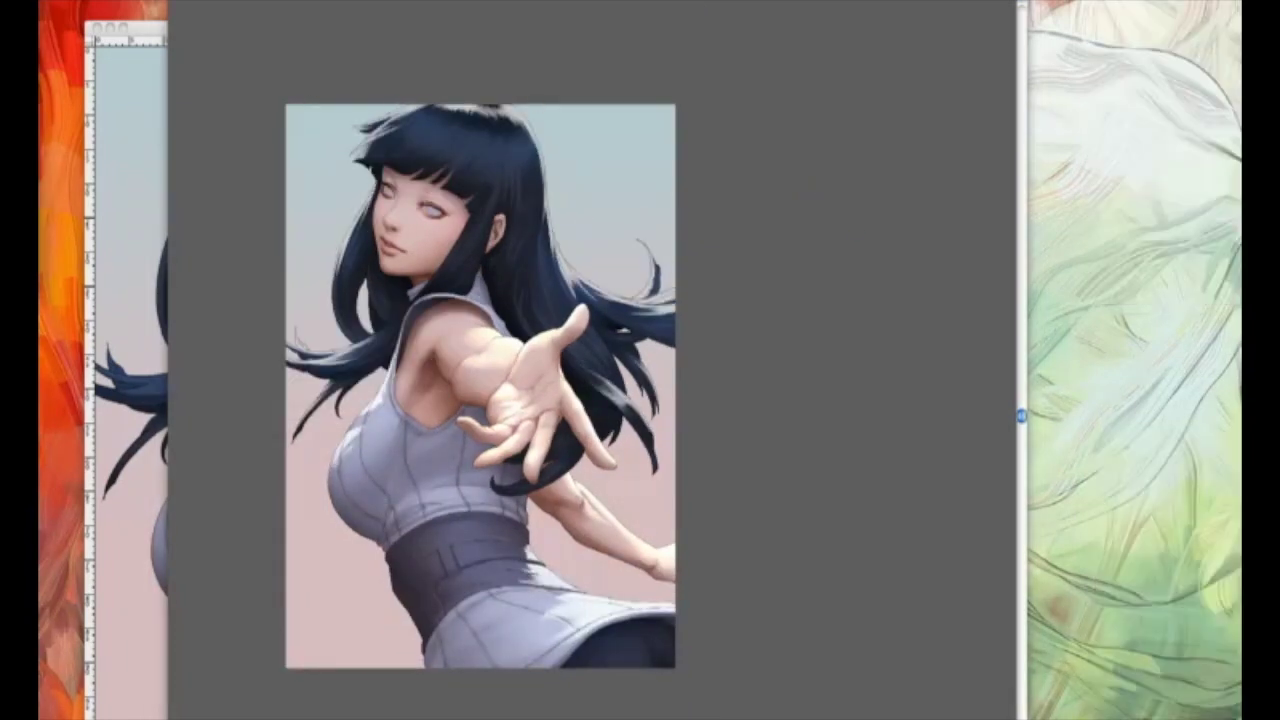
key("super+Tab")
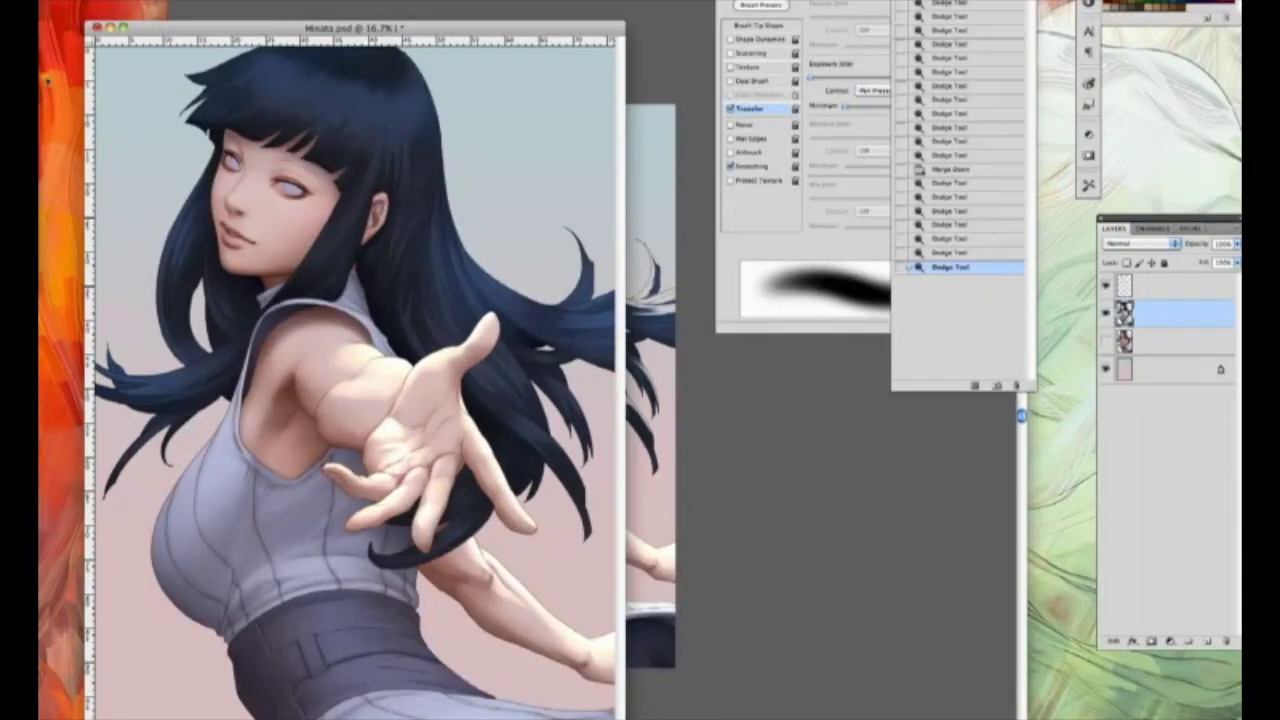
key("F12")
- Lasso the highlight at the back of the waist on the highlight layer and adjust its tone with Curves
left_click(1185, 313)
key("l")
left_click_drag(483, 694, 432, 626)
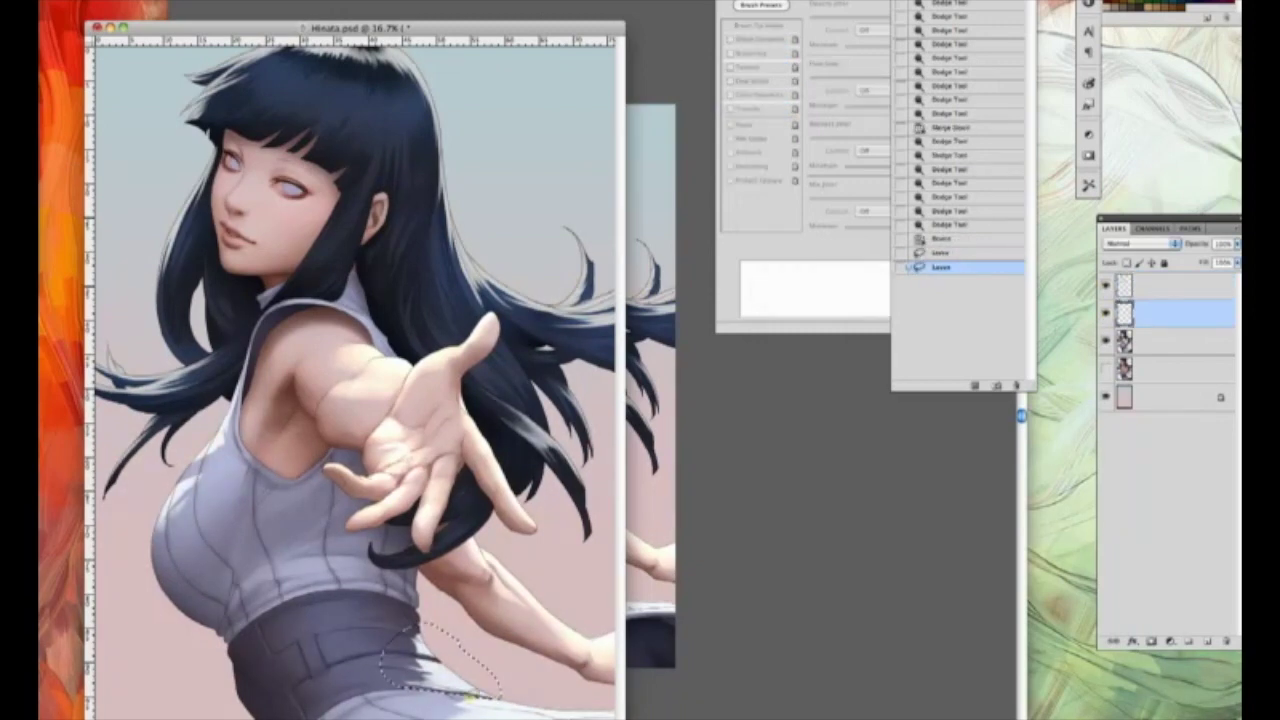
key("super+u")
key("Escape")
key("super+m")
left_click_drag(803, 174, 804, 194)
left_click(957, 52)
- Fine-tune the selected waist highlight with Levels, deselect it and merge the highlight layer down
key("super+m")
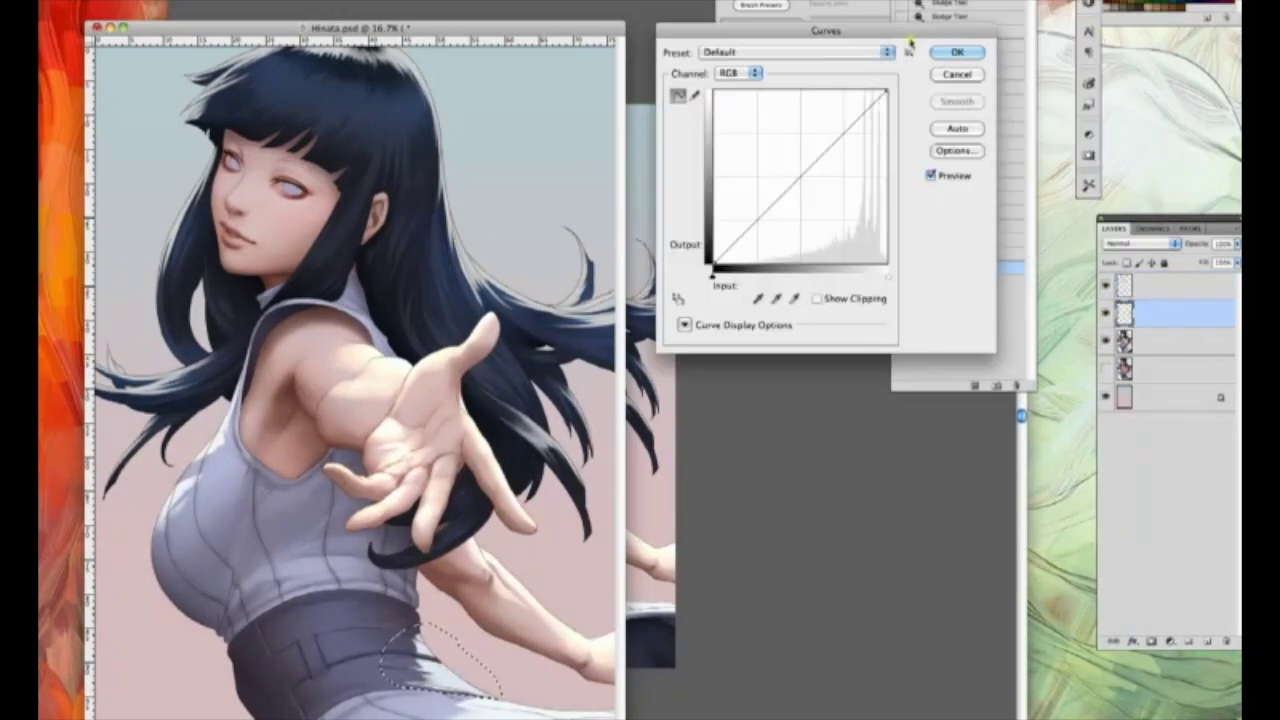
key("Escape")
key("super+l")
left_click_drag(835, 340, 830, 340)
left_click(880, 149)
key("super+d")
key("super+e")
- Brush a soft glow over the lit crown, fringe tips and face-side lock of the hair
key("b")
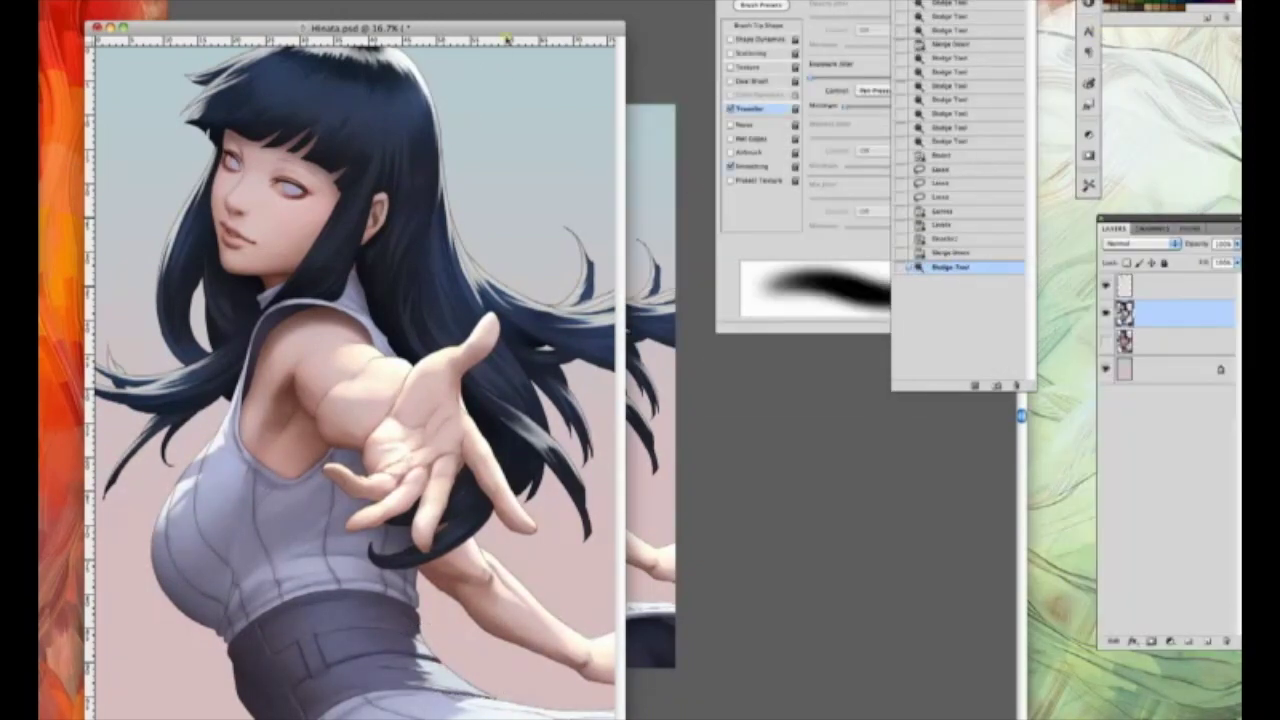
left_click_drag(345, 58, 405, 72)
left_click_drag(385, 60, 422, 88)
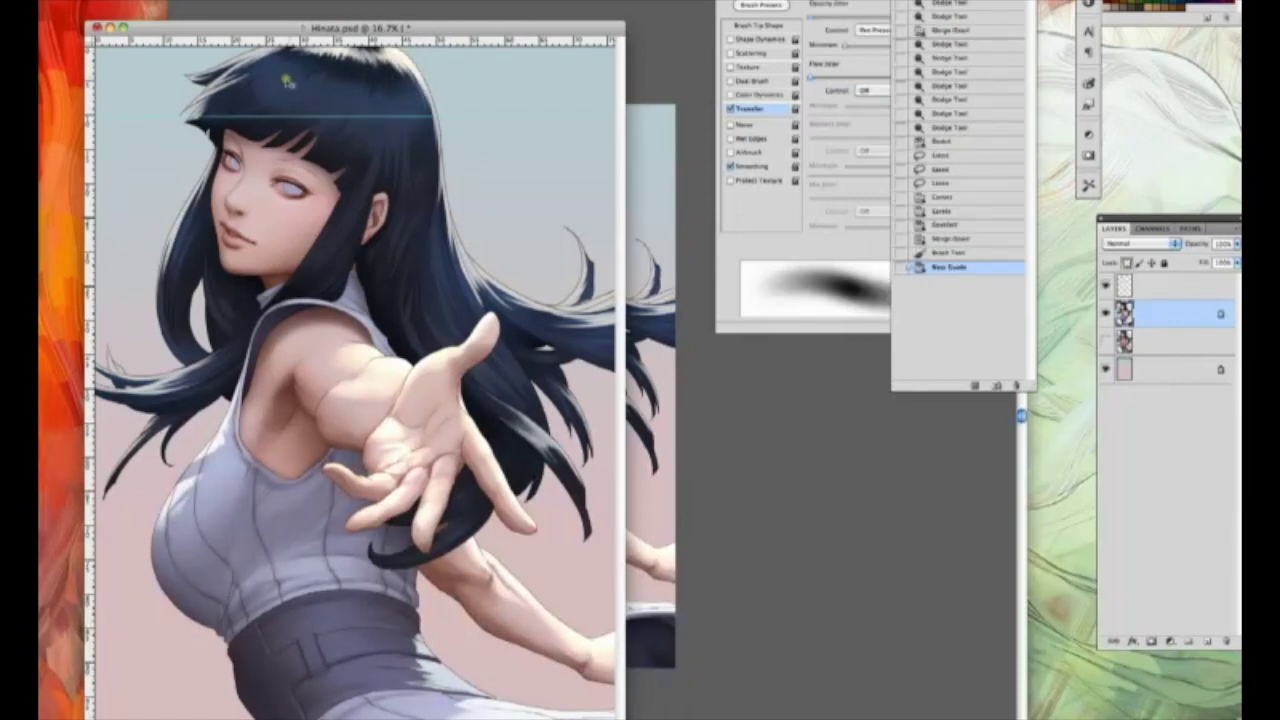
left_click_drag(268, 60, 206, 92)
left_click_drag(202, 172, 180, 230)
- Brush a soft glow along the long back strands, the loose strand tips and the crown of the hair
left_click_drag(460, 222, 498, 286)
left_click_drag(574, 258, 588, 304)
mouse_move(562, 300)
left_mouse_down()
mouse_move(608, 318)
mouse_move(598, 358)
left_mouse_up()
left_click_drag(532, 422, 545, 440)
left_click_drag(540, 424, 558, 450)
mouse_move(184, 374)
left_mouse_down()
mouse_move(134, 392)
mouse_move(120, 468)
left_mouse_up()
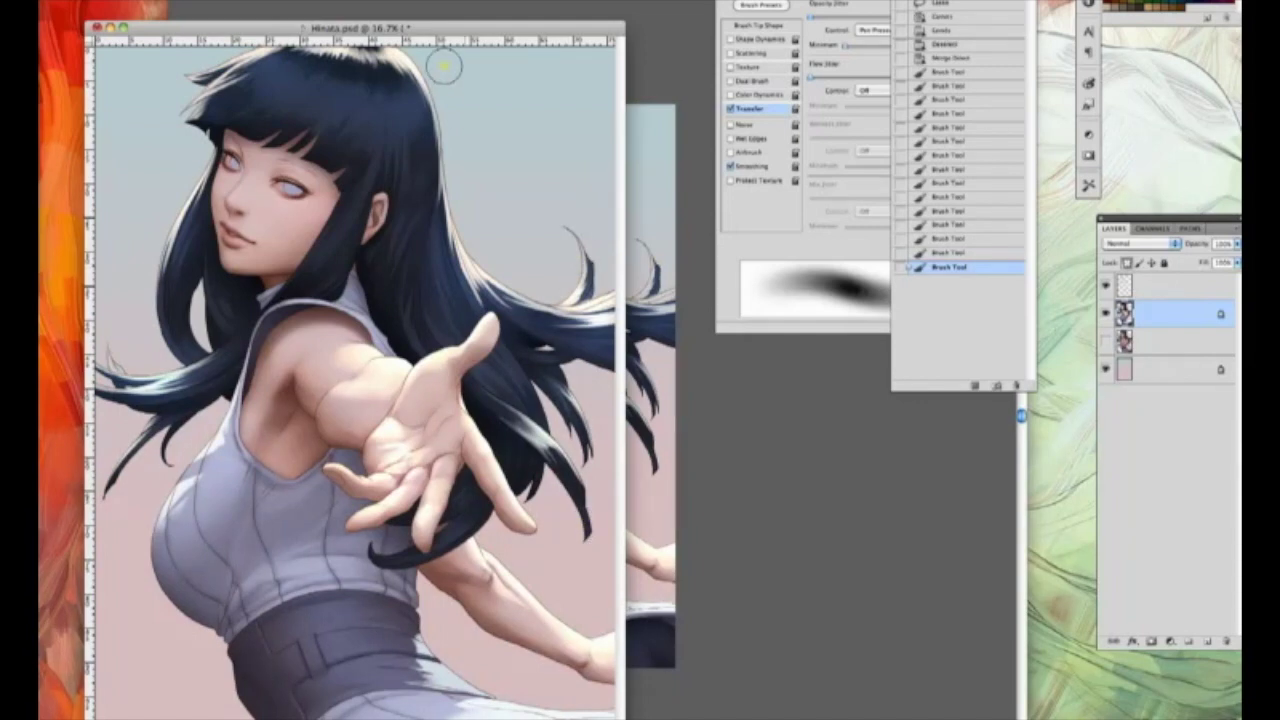
mouse_move(396, 62)
left_mouse_down()
mouse_move(300, 60)
mouse_move(388, 58)
left_mouse_up()
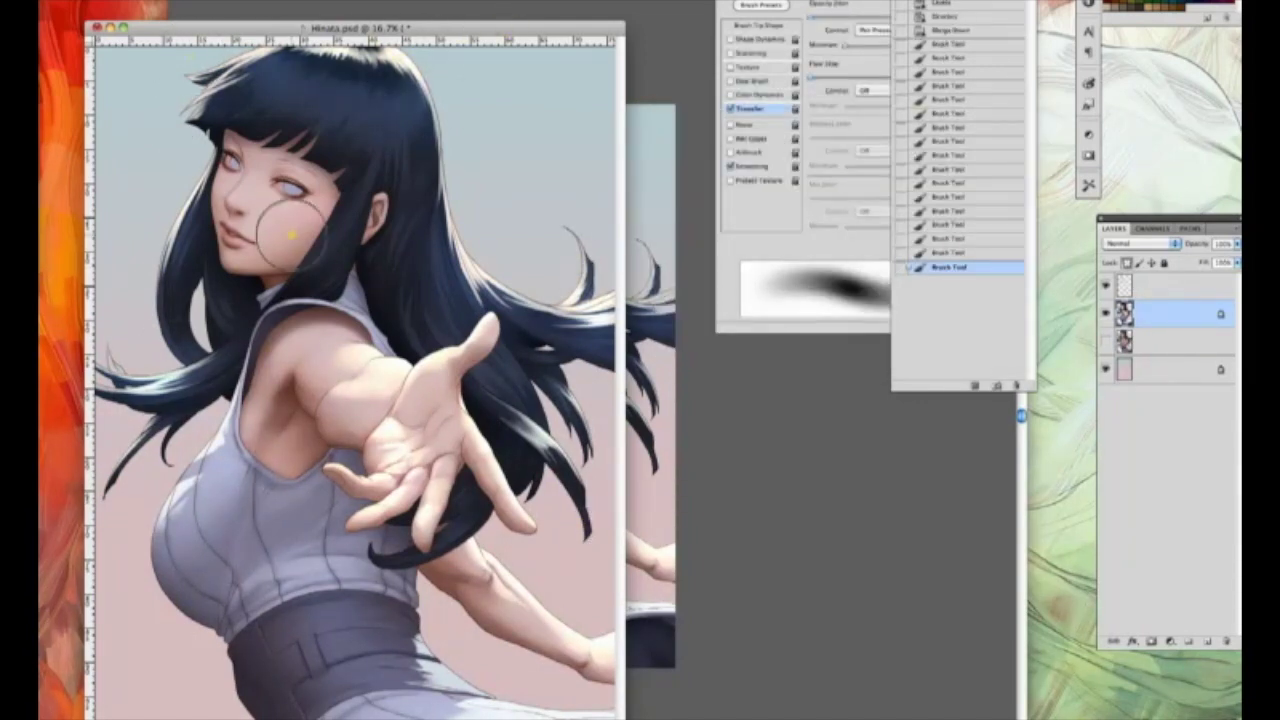
- Boost the colour saturation of the highlighted back strands, crown and fringe edge with the Sponge tool
key("o")
left_click_drag(530, 312, 590, 298)
mouse_move(582, 296)
left_mouse_down()
mouse_move(596, 249)
mouse_move(622, 325)
left_mouse_up()
left_click_drag(426, 76, 440, 130)
mouse_move(240, 72)
left_mouse_down()
mouse_move(190, 95)
mouse_move(195, 125)
left_mouse_up()
left_click_drag(505, 410, 530, 440)
left_click_drag(525, 450, 508, 472)
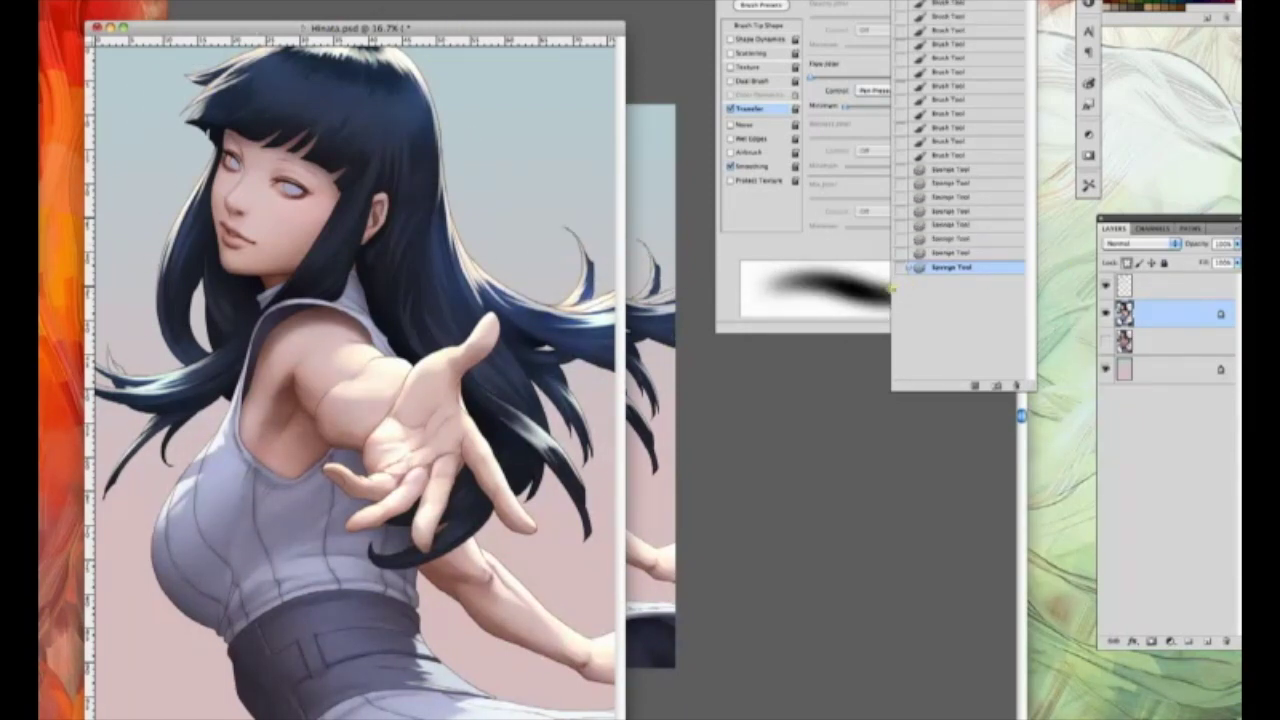
- Save the document and switch to Painter to reload the updated file
key("Tab")
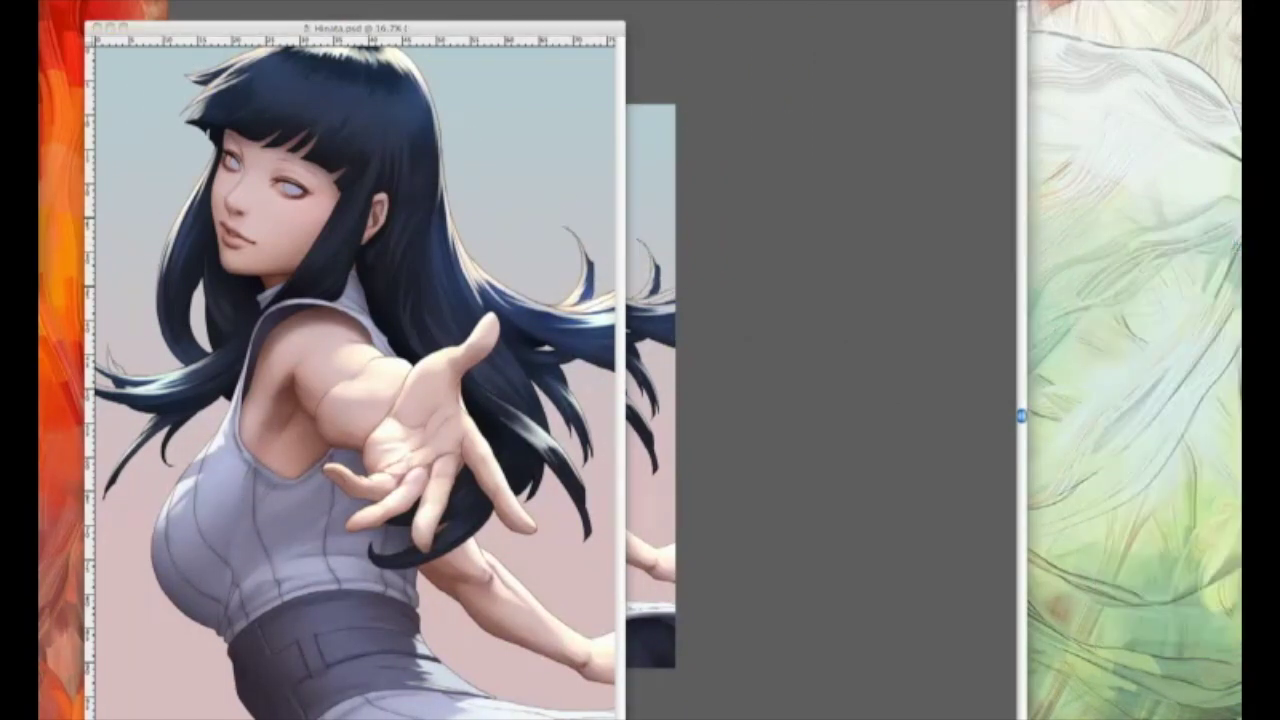
key("super+shift+s")
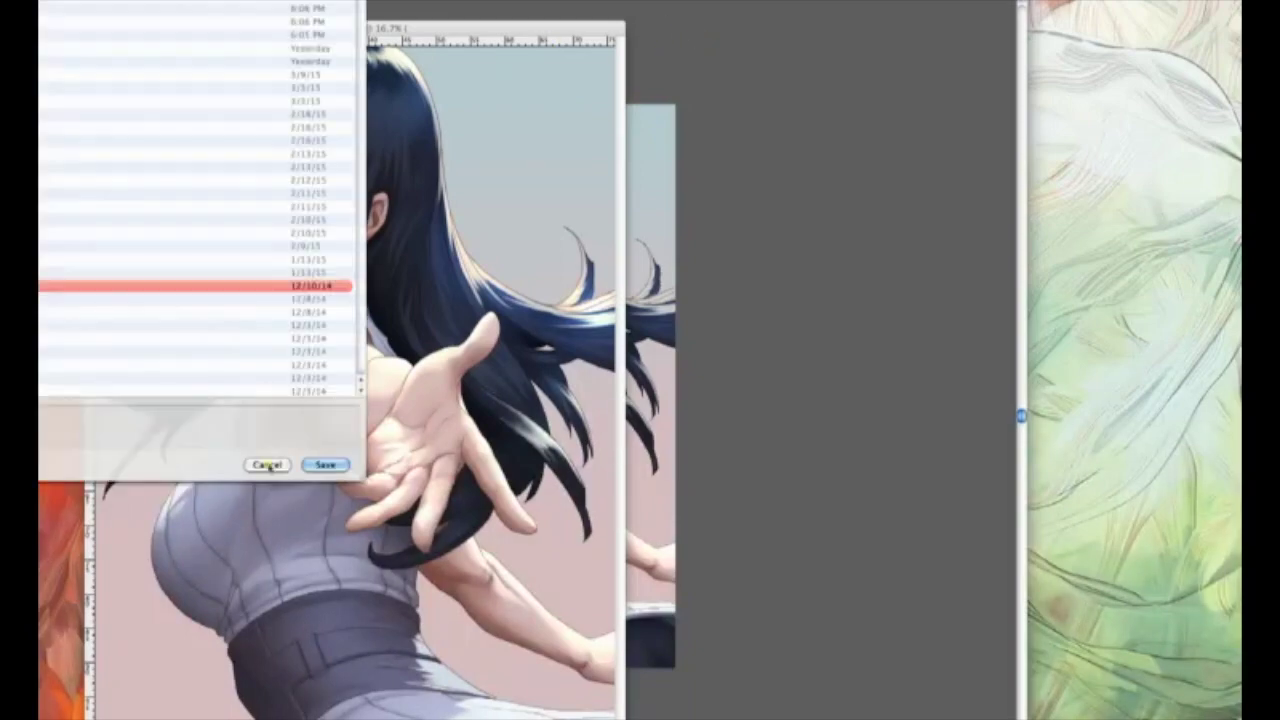
key("Return")
key("Tab")
key("super+Tab")
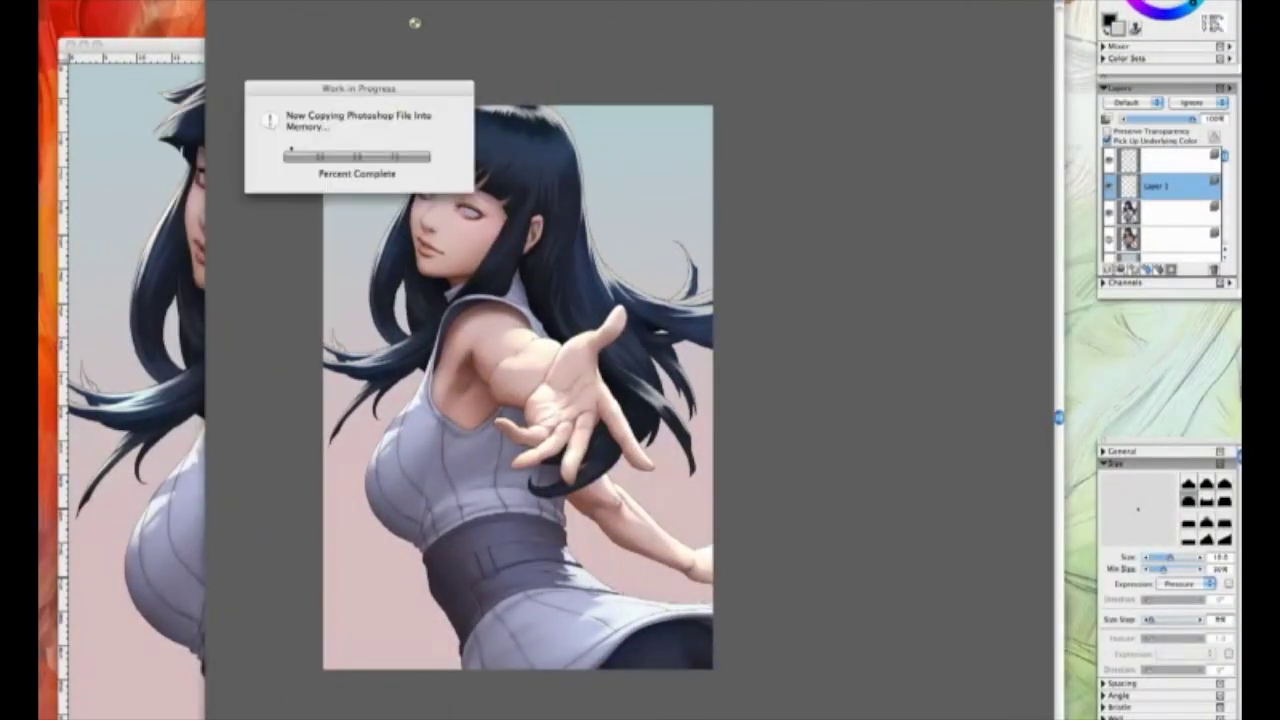
- Add a new layer, set the minimum brush size to 11% and paint a blue shine across the fringe
key("super+plus")
key("super+plus")
left_click(1165, 186)
key("super+shift+n")
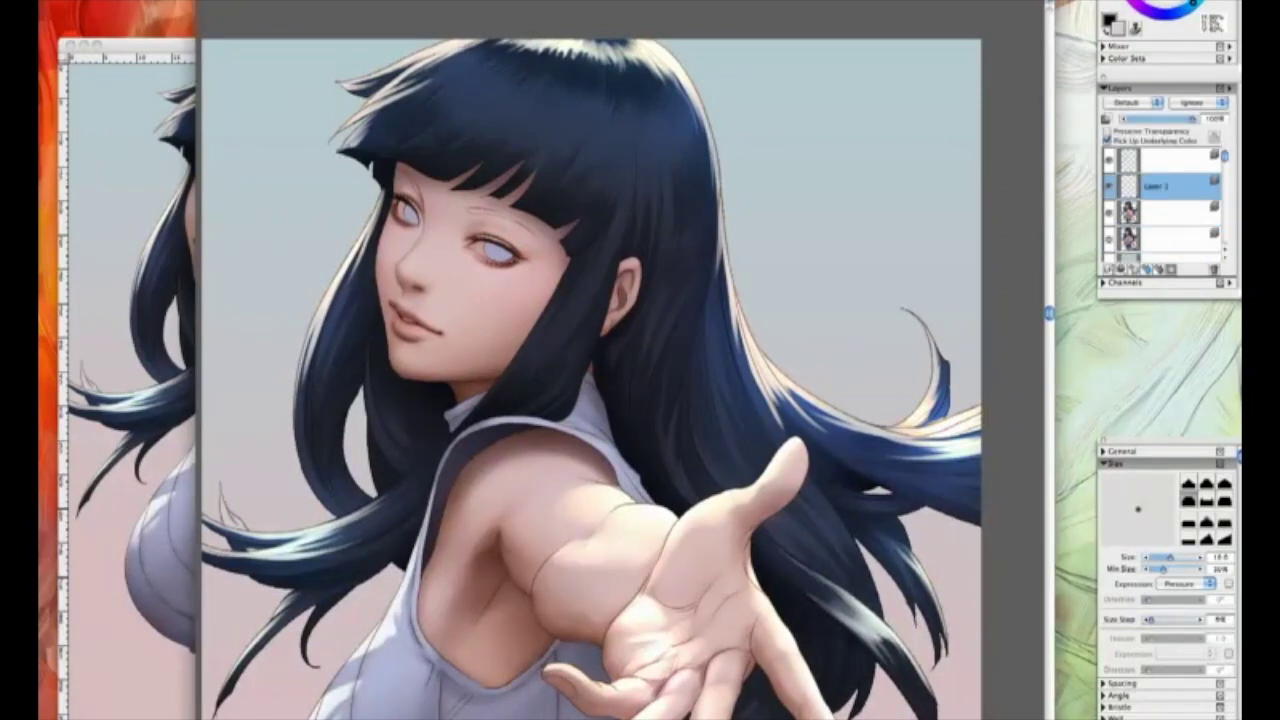
left_click_drag(468, 104, 477, 95)
left_click_drag(1163, 569, 1154, 569)
key("super+z")
left_click_drag(542, 138, 552, 120)
left_click_drag(556, 137, 568, 121)
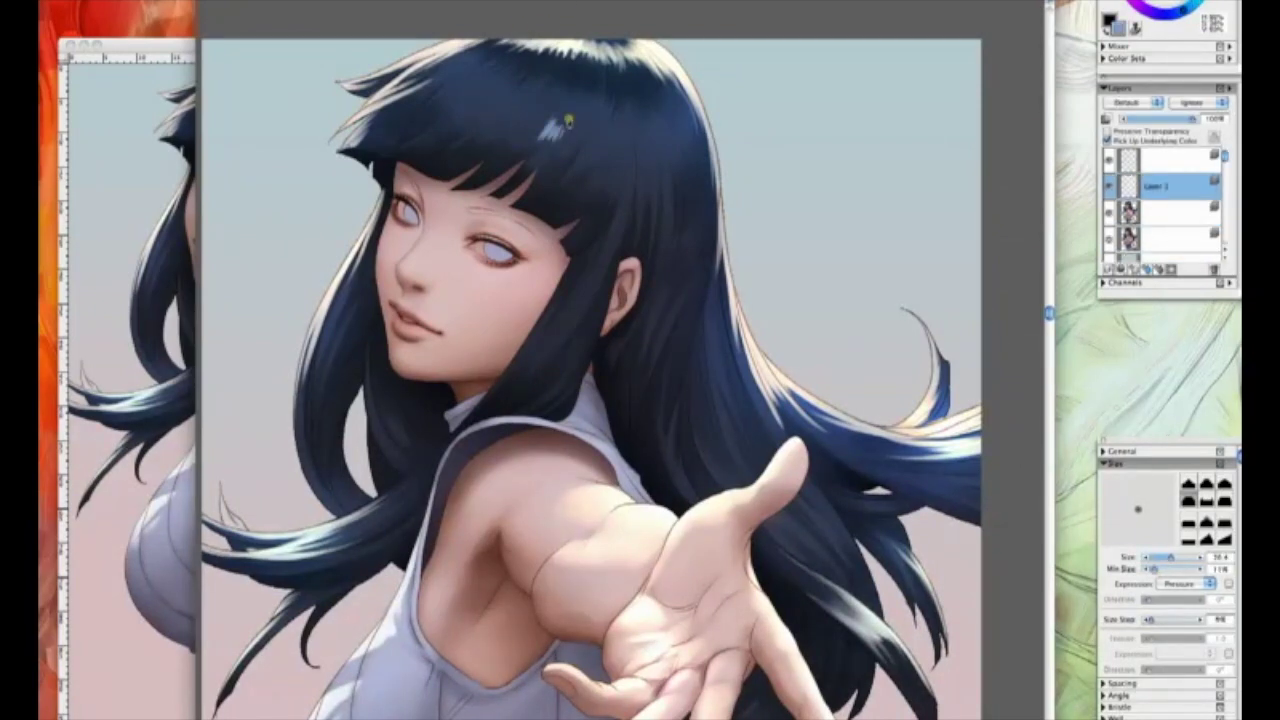
mouse_move(515, 153)
left_mouse_down()
mouse_move(588, 135)
mouse_move(606, 150)
mouse_move(636, 145)
left_mouse_up()
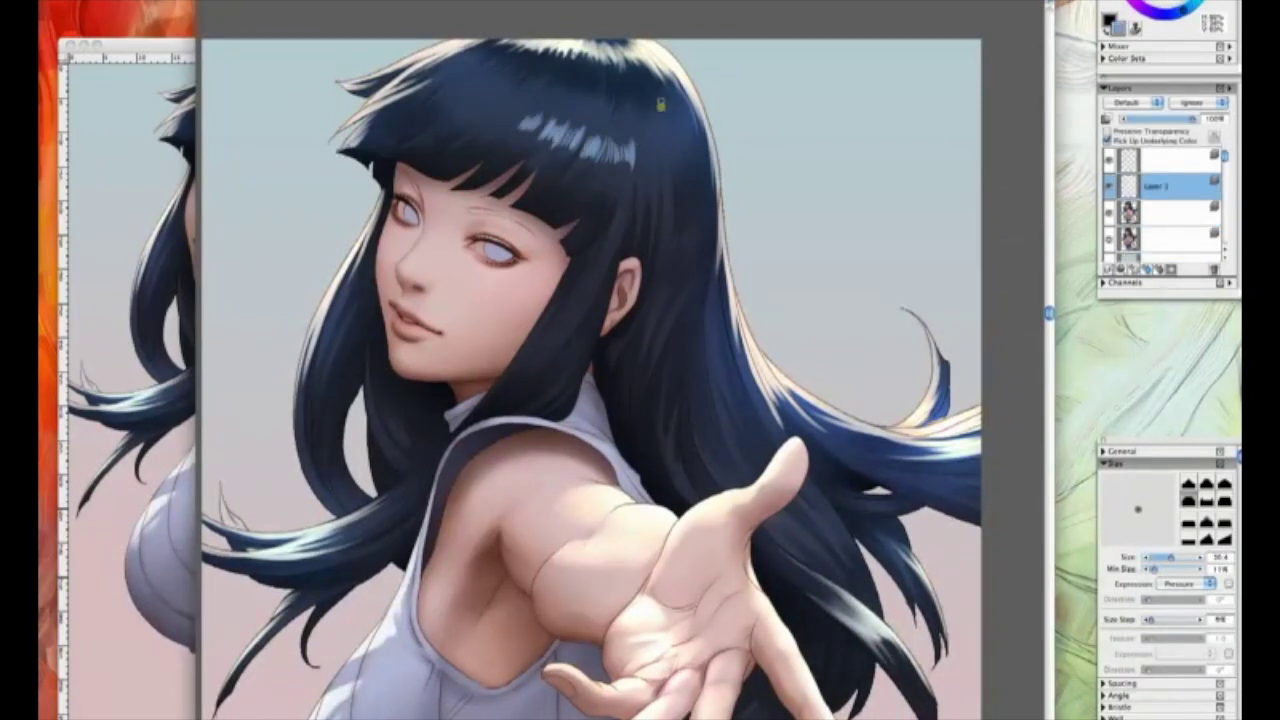
- Extend the blue shine strokes over the top of the hair and lower the layer's opacity to about 49%
mouse_move(510, 126)
left_mouse_down()
mouse_move(488, 104)
mouse_move(470, 108)
mouse_move(485, 92)
mouse_move(463, 74)
left_mouse_up()
key("]")
mouse_move(638, 159)
left_mouse_down()
mouse_move(609, 148)
mouse_move(650, 152)
left_mouse_up()
left_click_drag(1192, 119, 1159, 119)
- Paint fine blue shine strokes along the hair locks framing the face, adjusting the brush size
key("[")
left_click_drag(548, 283, 512, 386)
key("]")
left_click_drag(632, 341, 620, 321)
mouse_move(279, 354)
left_mouse_down()
mouse_move(272, 408)
mouse_move(252, 380)
left_mouse_up()
left_click_drag(494, 246, 570, 232)
key("]")
- Paint blue shine strands through the long hair beside the ear, behind the shoulder and around the hand
left_click_drag(402, 422, 384, 460)
left_click_drag(733, 132, 588, 198)
left_click_drag(518, 254, 534, 310)
left_click_drag(530, 247, 572, 203)
scroll(650, 292, "right", 2)
left_click_drag(501, 353, 529, 389)
mouse_move(492, 291)
left_mouse_down()
mouse_move(574, 303)
mouse_move(489, 303)
left_mouse_up()
left_click_drag(618, 102, 708, 118)
mouse_move(606, 224)
left_mouse_down()
mouse_move(587, 321)
mouse_move(566, 162)
left_mouse_up()
left_click_drag(603, 82, 603, 166)
left_click_drag(734, 466, 591, 402)
- Examine the new hair shine on the whole figure and up close
key("super+minus")
key("super+plus")
scroll(511, 537, "up", 5)
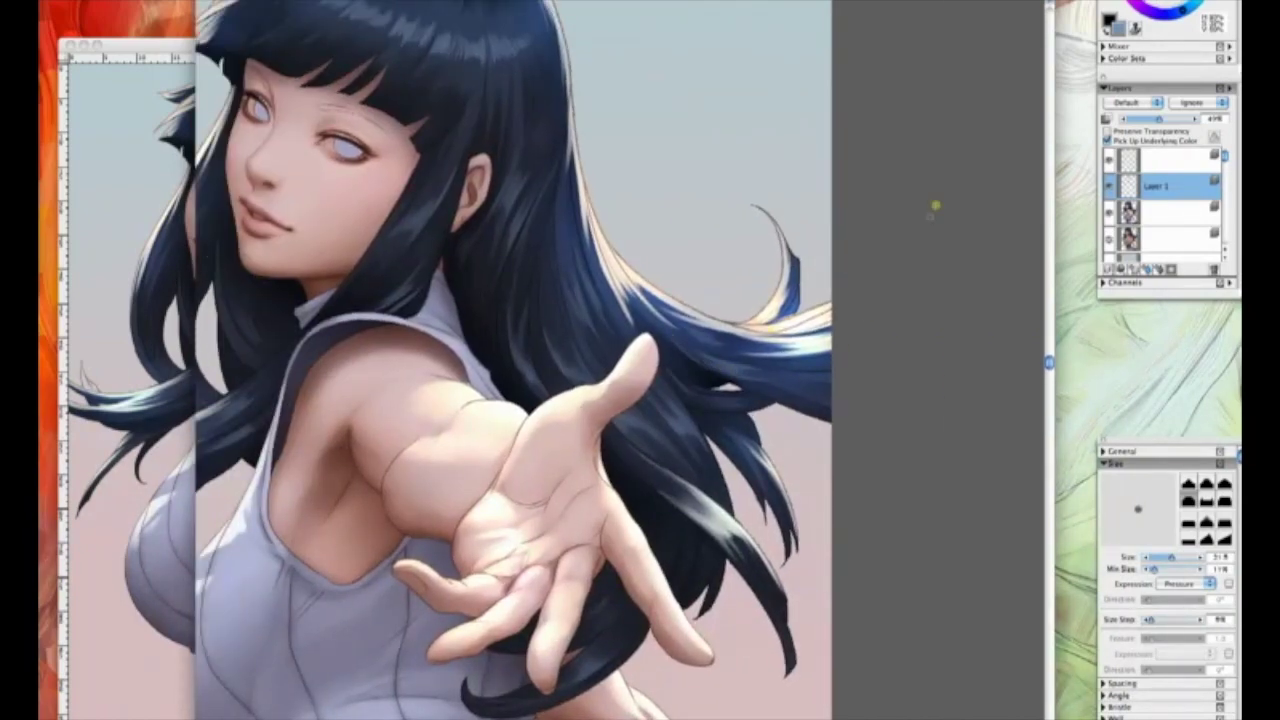
key("super+minus")
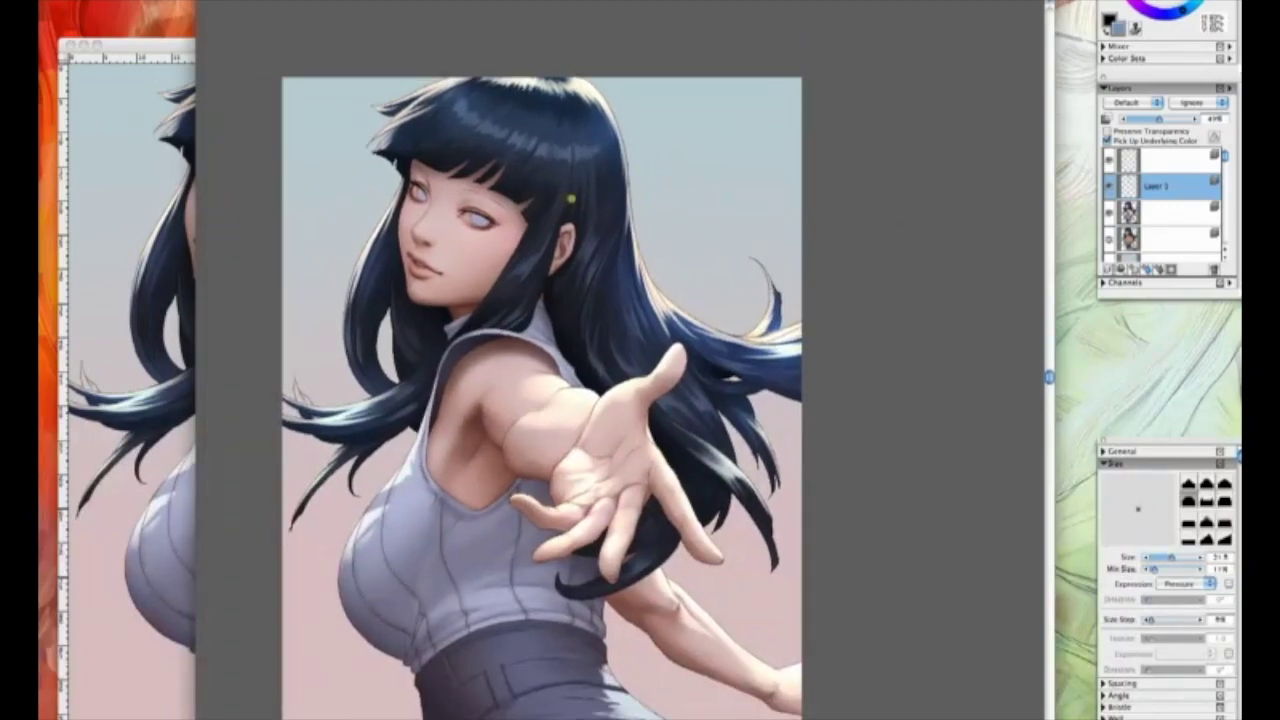
key("super+equal")
key("super+minus")
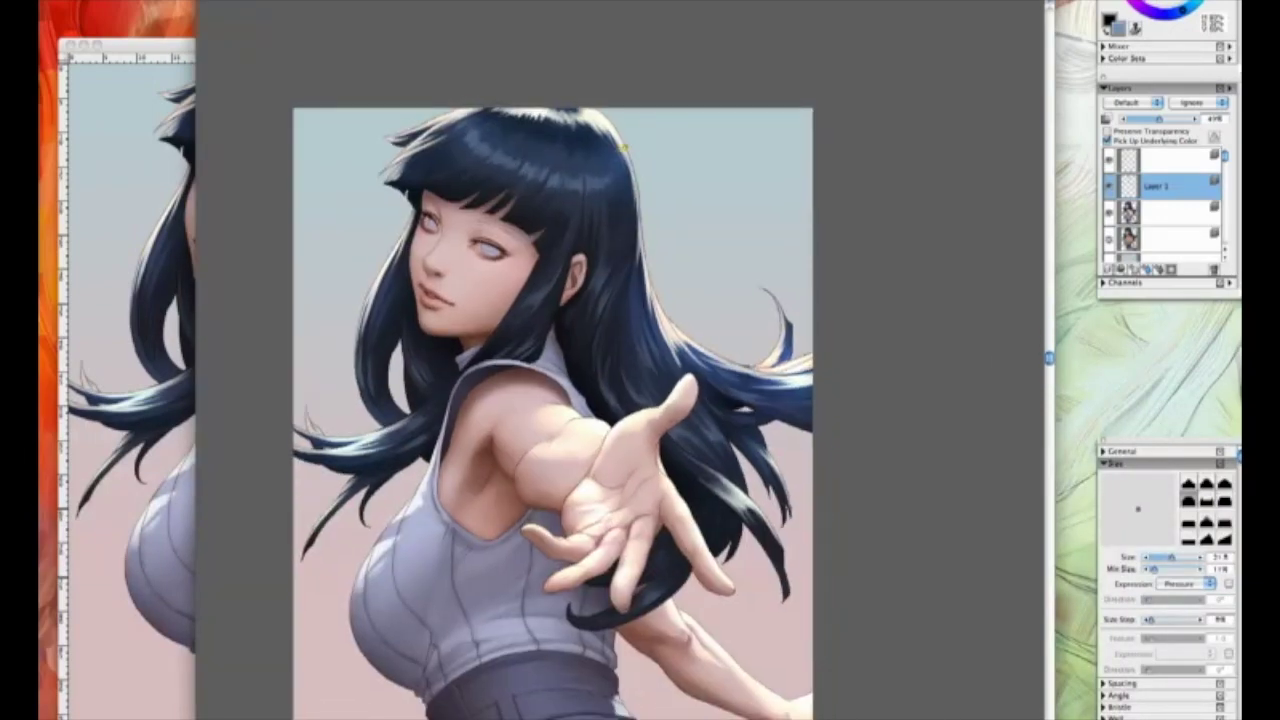
key("super+equal")
key("super+minus")
- Sample darker tones from the hair and paint over the shine strokes to refine the strands
key("super+equal")
left_click(624, 483, "alt")
mouse_move(448, 254)
left_mouse_down()
mouse_move(532, 334)
mouse_move(597, 367)
left_mouse_up()
left_click(290, 432, "alt")
left_click_drag(555, 103, 600, 123)
key("super+minus")
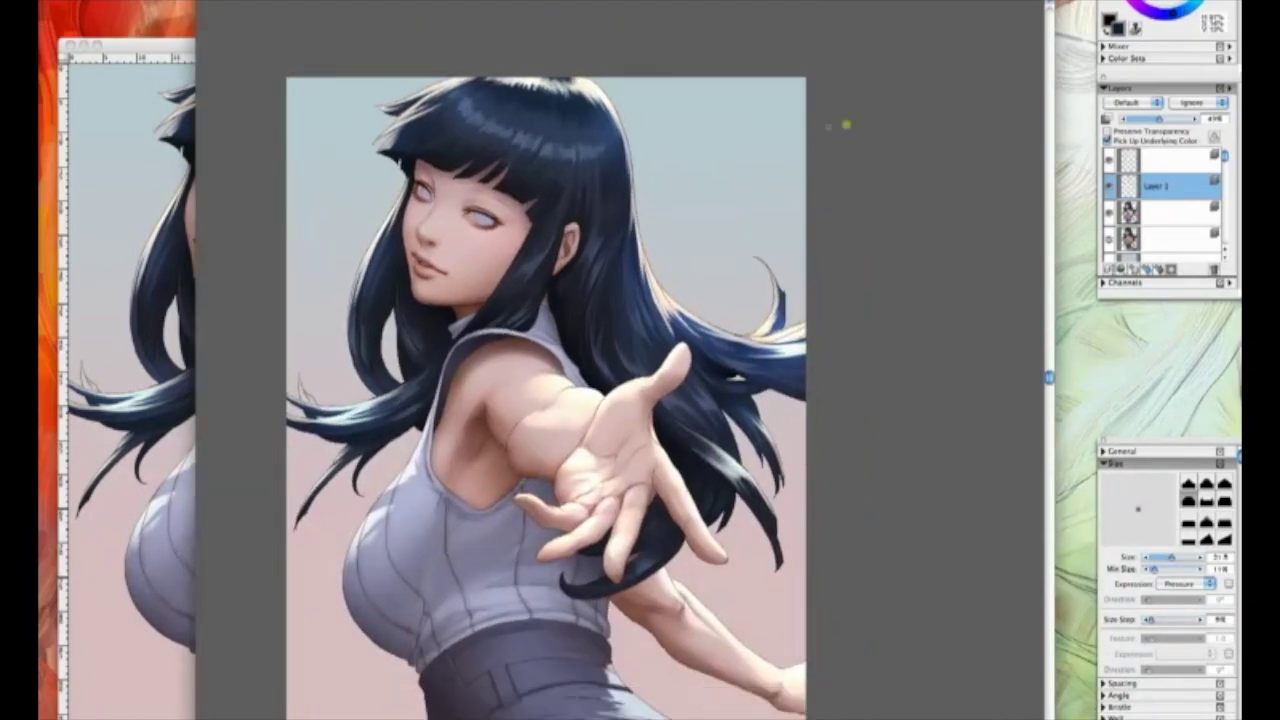
- Finish with the shine layer and switch to the Hinata.psd document in Photoshop
left_click(1230, 88)
left_click(1137, 279)
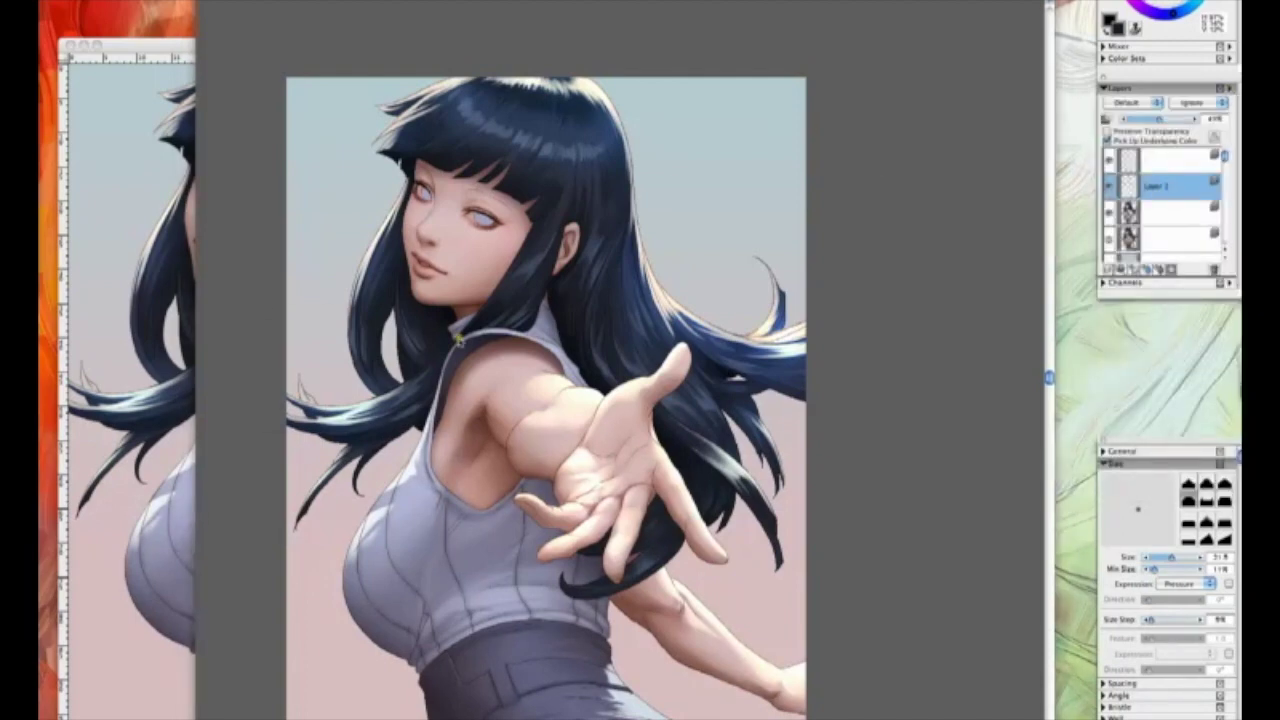
key("super+Tab")
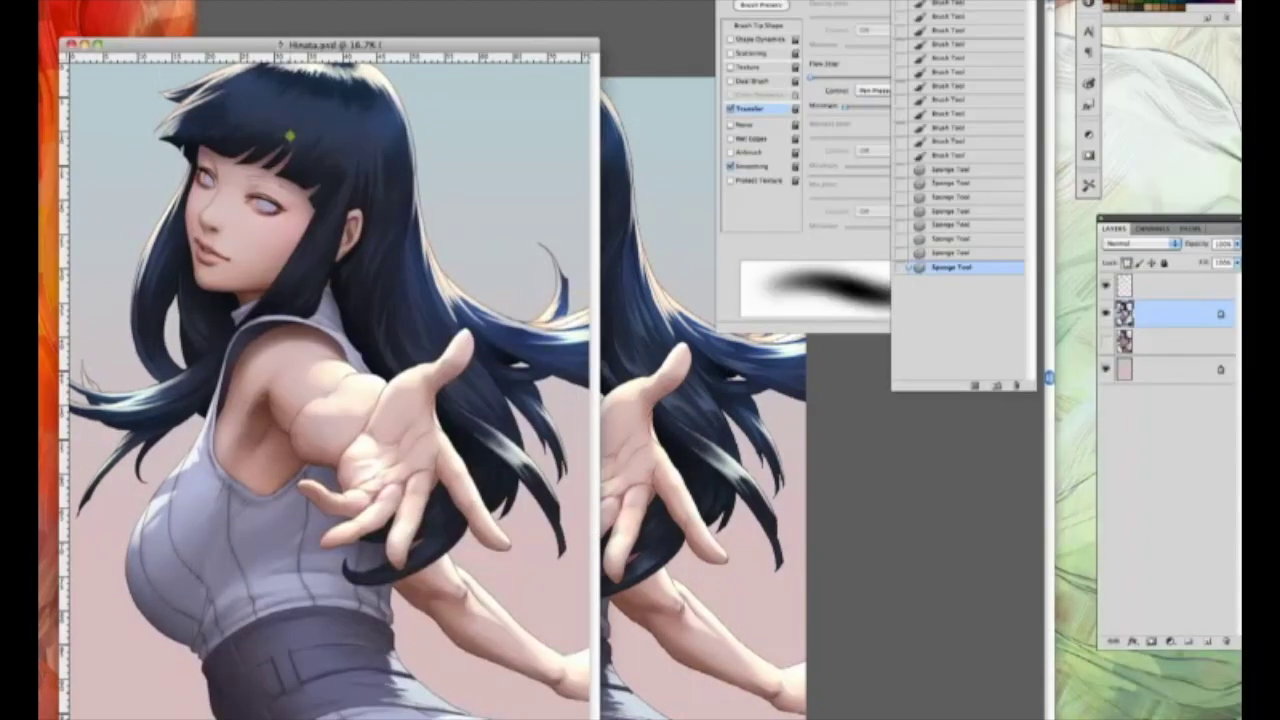
- Merge the hair shine layer down into the figure layer, save Hinata.psd and switch to Painter
key("F12")
key("super+e")
key("super+s")
key("super+Tab")
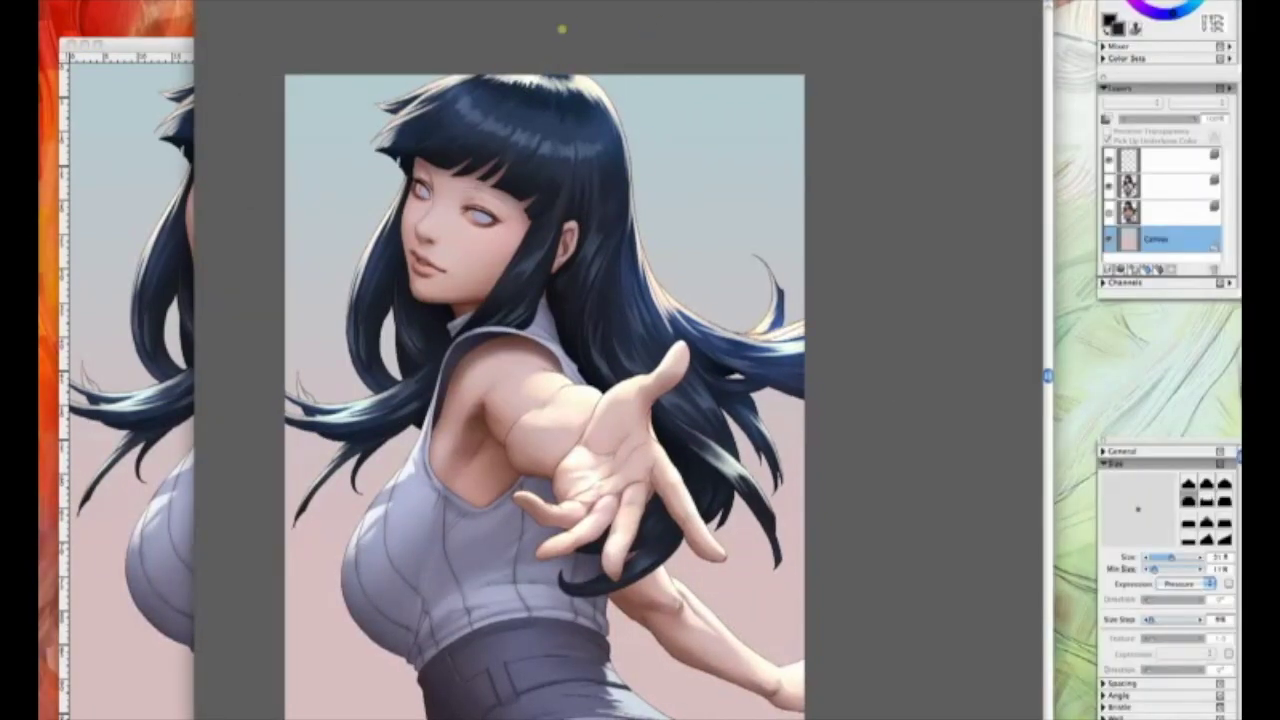
- Paint crisp dark strokes along both eyebrows on the figure layer with a small brush
key("super+plus")
key("super+plus")
left_click(1188, 185)
key("bracketleft")
left_click_drag(558, 232, 658, 252)
key("super+z")
key("bracketleft")
left_click_drag(460, 196, 438, 158)
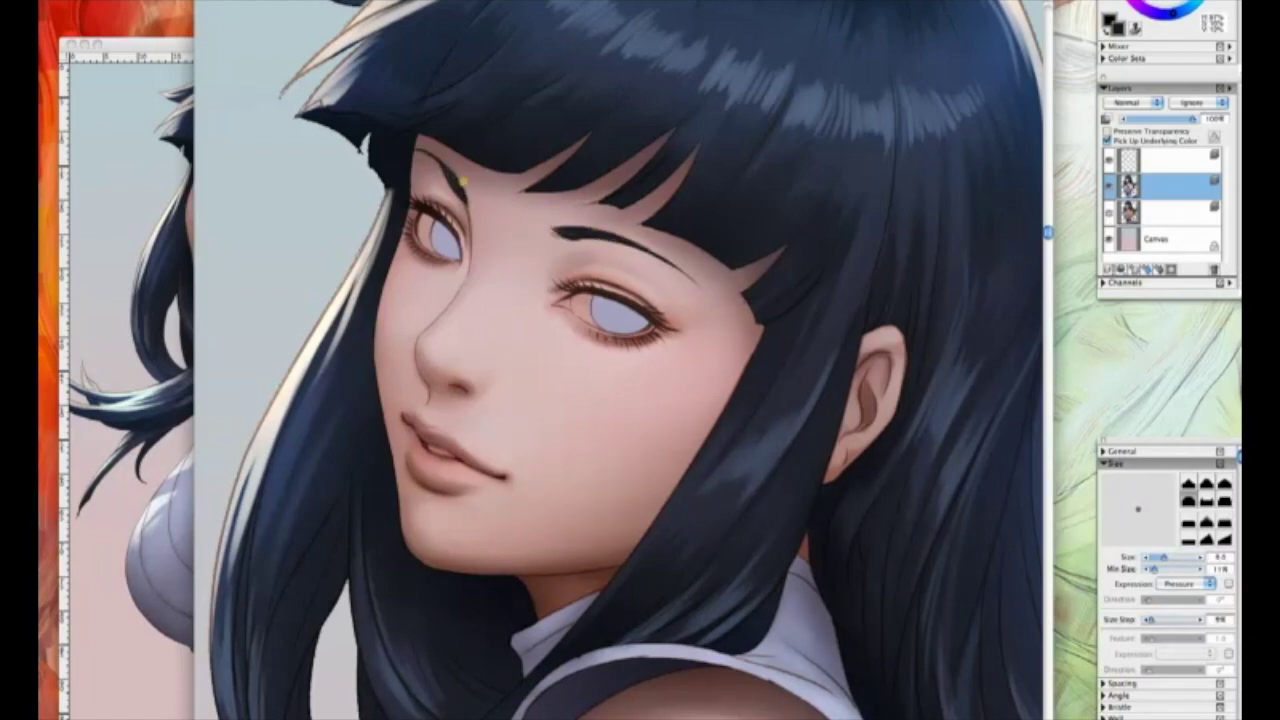
left_click_drag(670, 213, 682, 189)
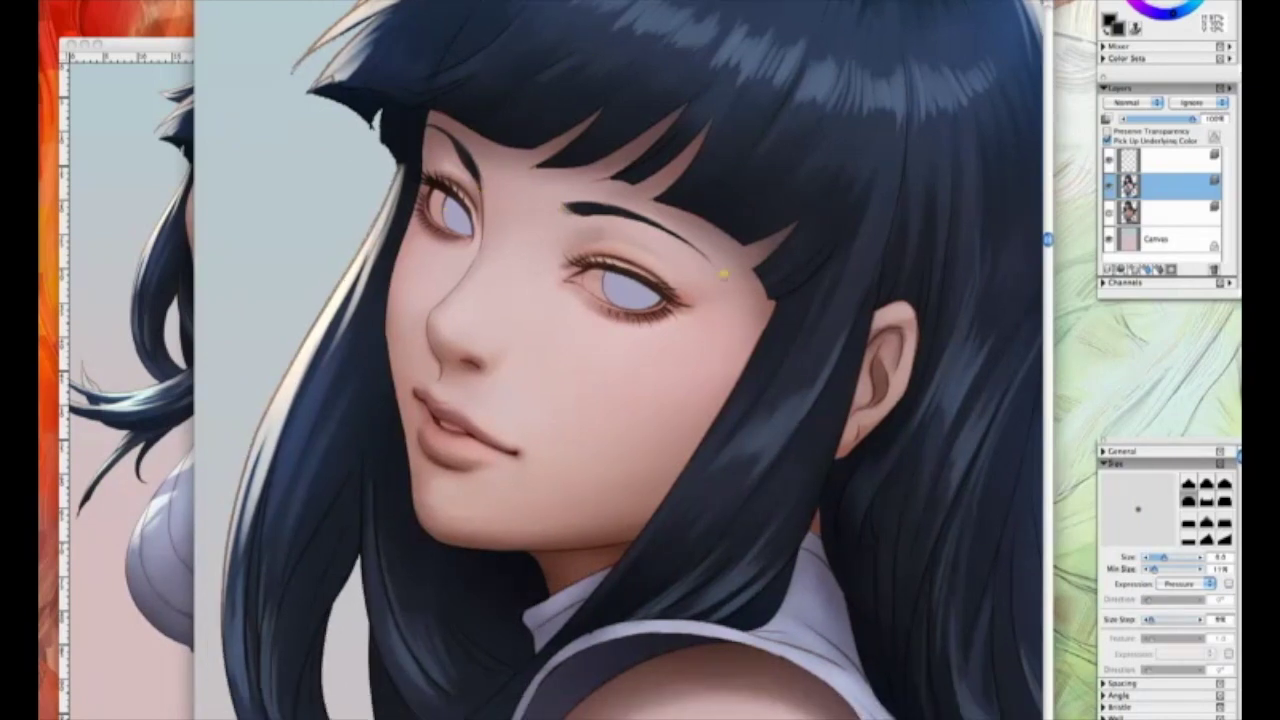
scroll(647, 56, "down", 2)
key("Tab")
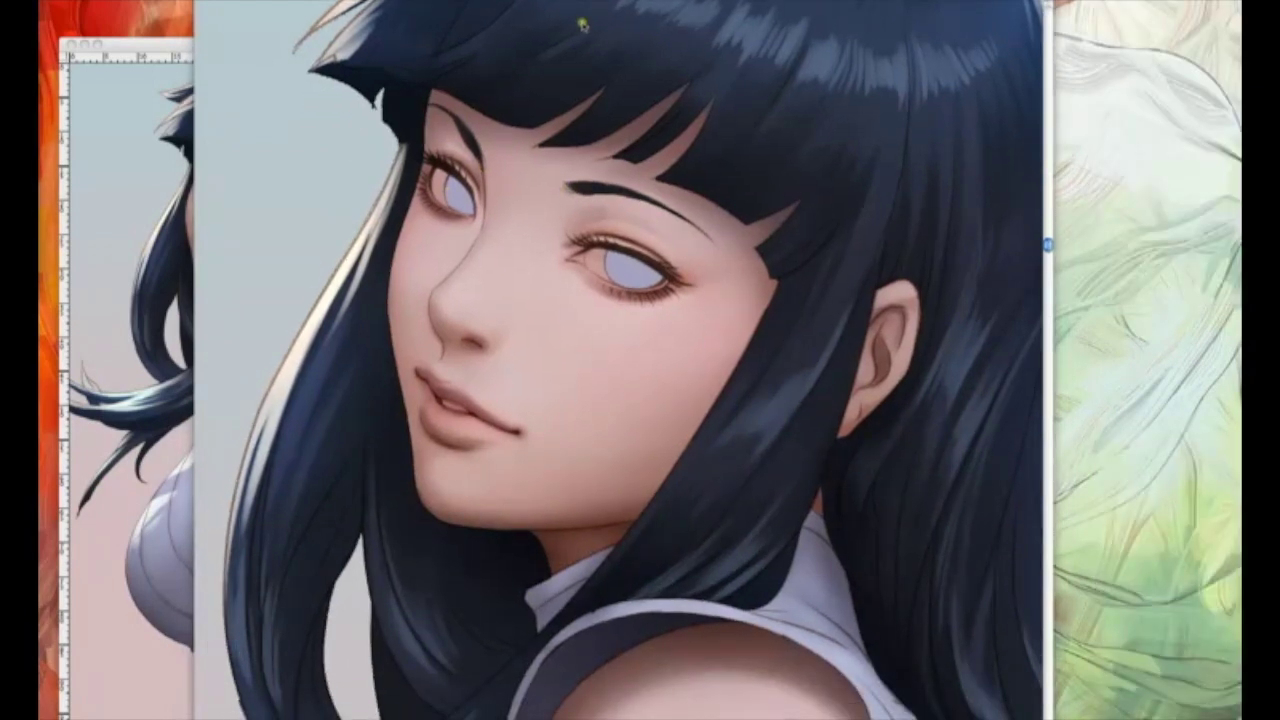
key("Tab")
- Sample skin near the inner eye corner and repaint the lid rims and eye whites in finer tones
key("]")
key("]")
key("]")
left_click(482, 238, "alt")
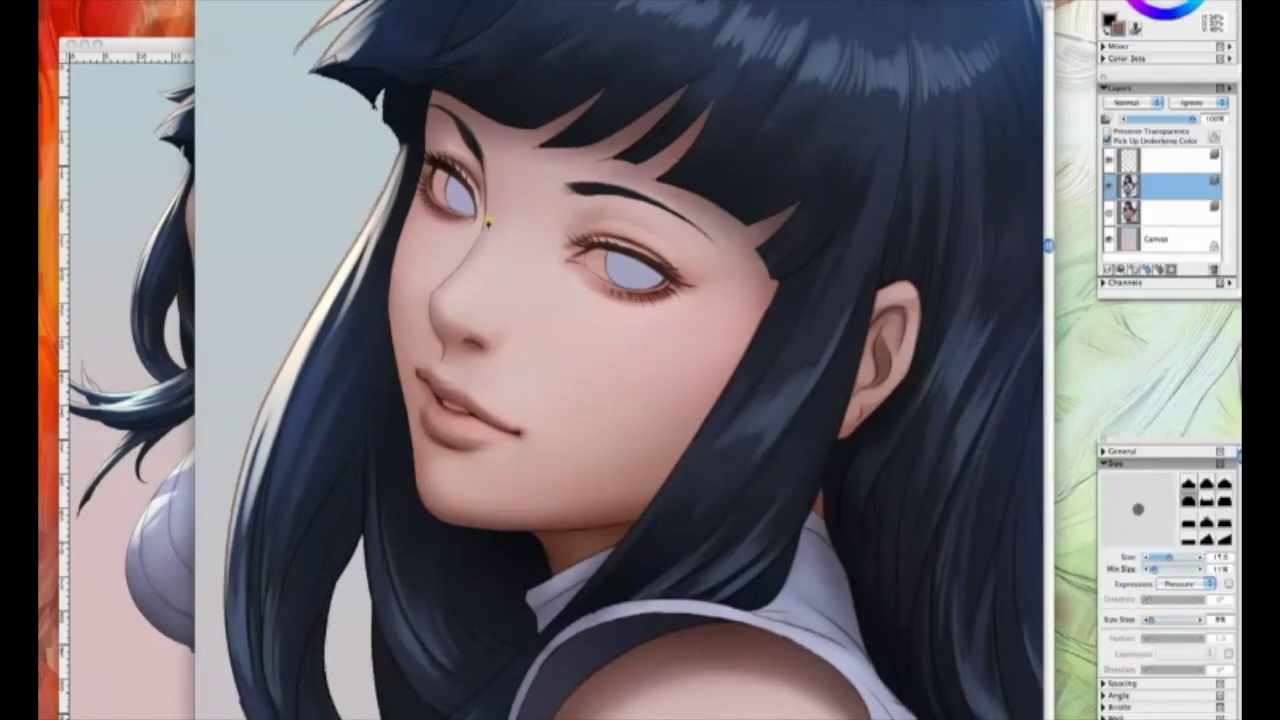
key("bracketleft")
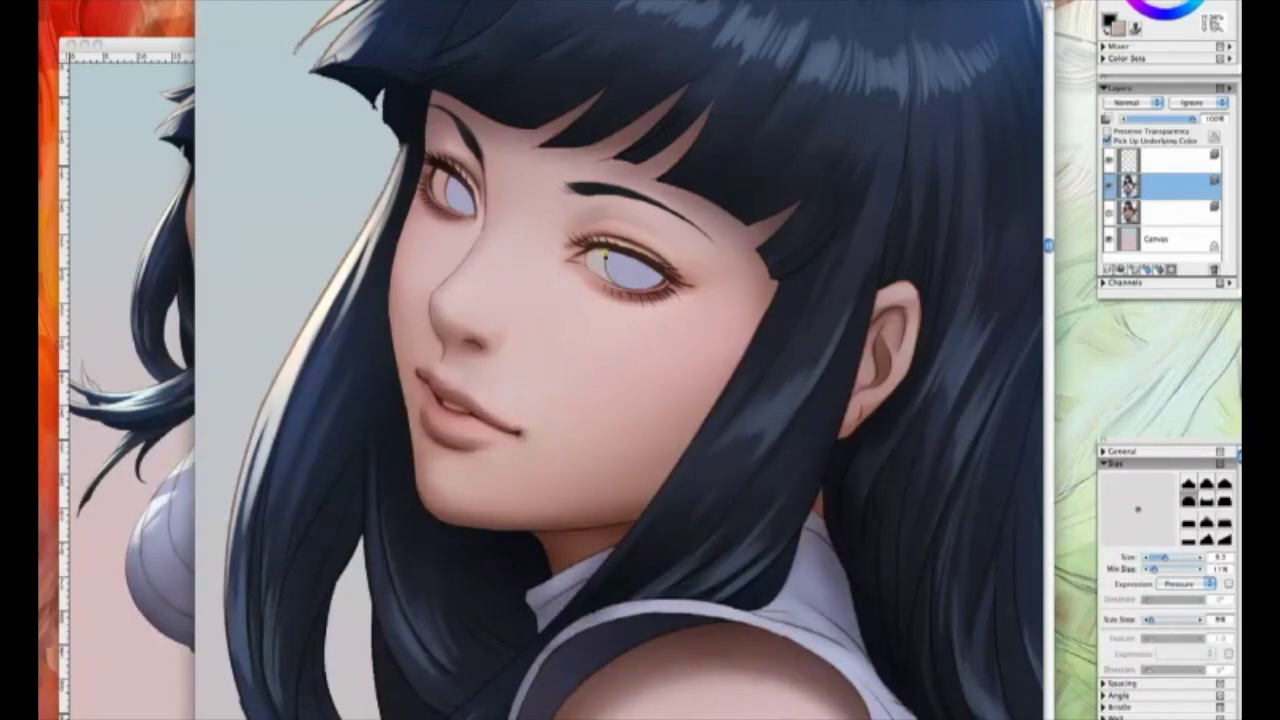
key("bracketleft")
key("bracketright")
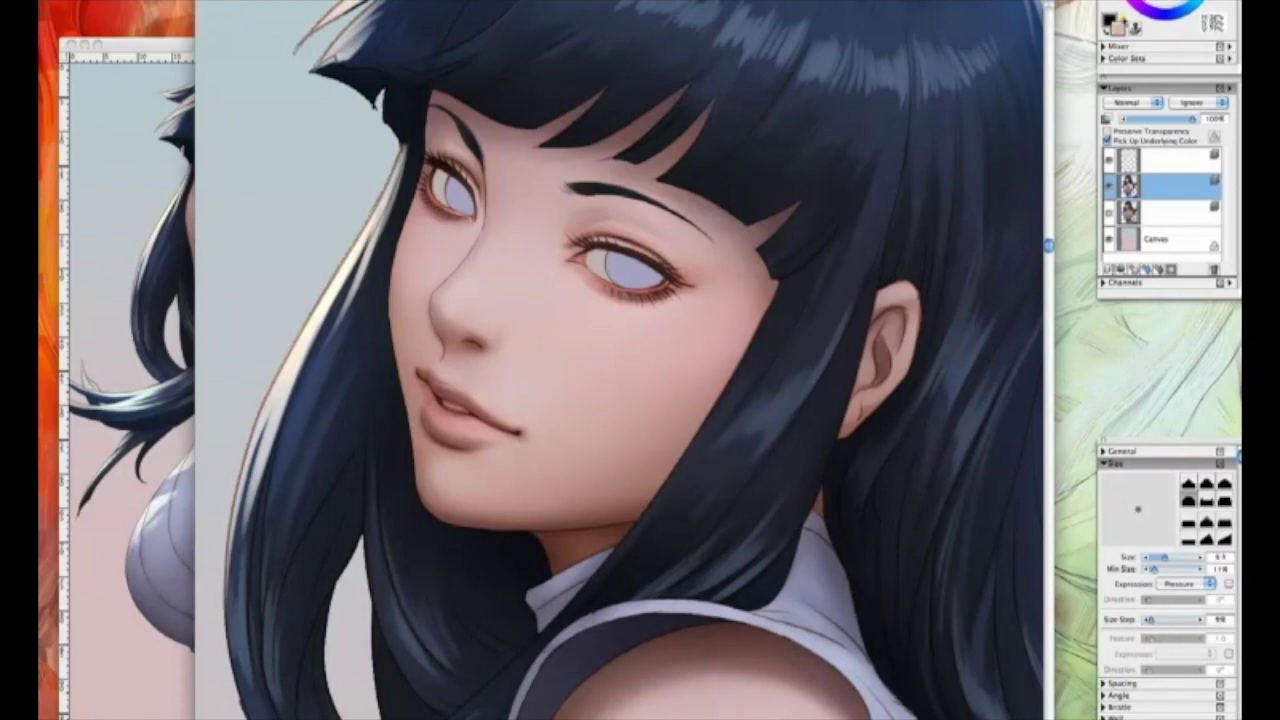
- Paint pale grey eye whites and a deeper blue-violet shade into both irises
key("bracketright")
key("bracketright")
key("bracketleft")
key("bracketright")
key("bracketleft")
key("bracketright")
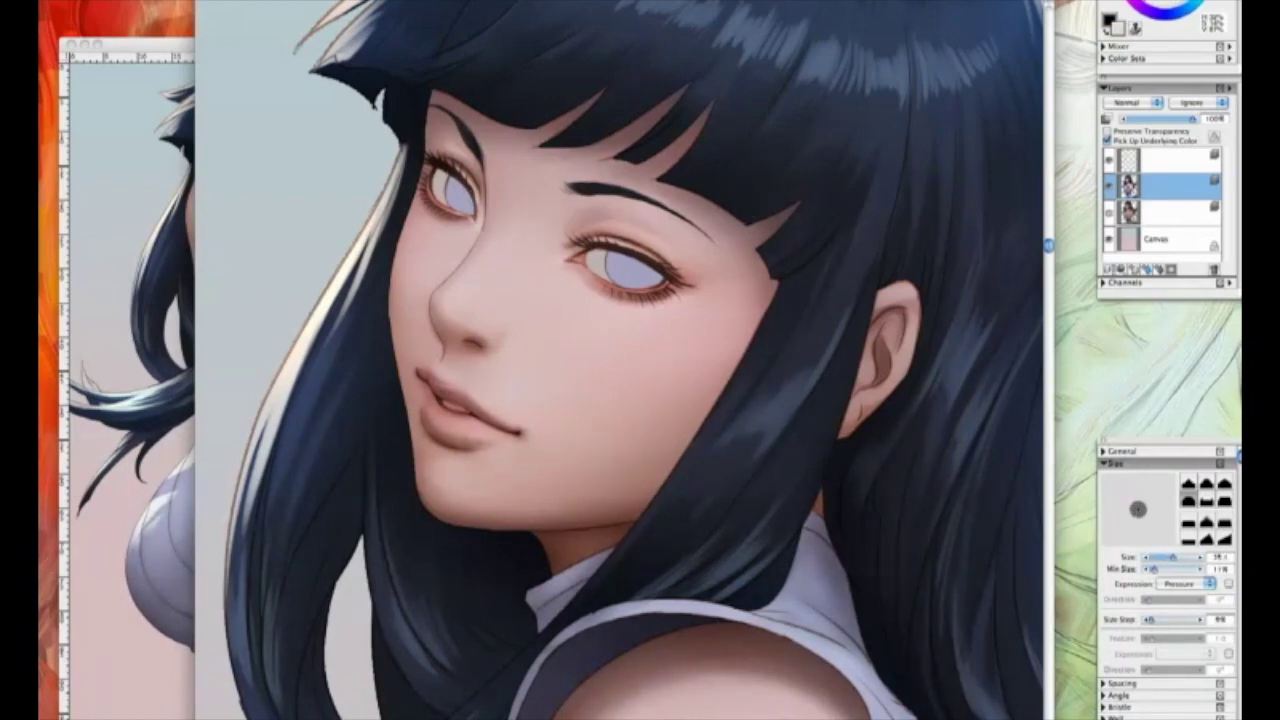
key("bracketleft")
key("bracketleft")
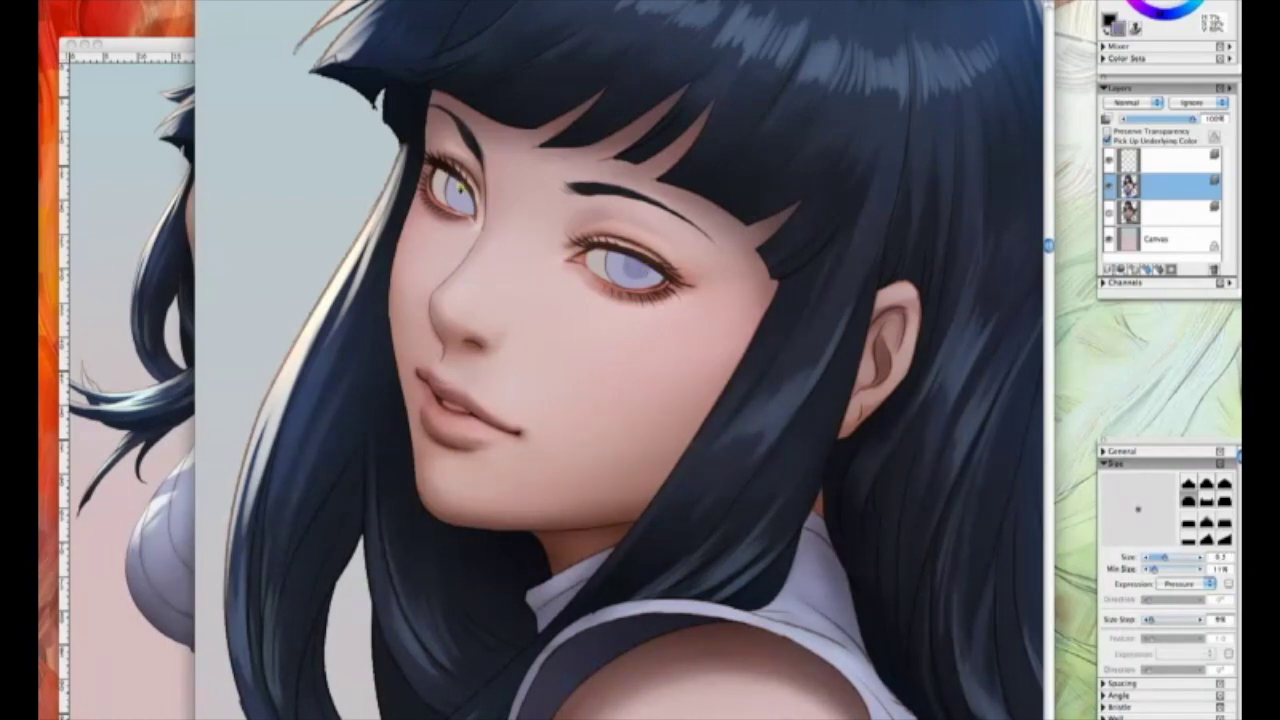
- Brighten the whites of both eyes and add soft light to the irises, varying the brush size
key("bracketright")
key("bracketright")
key("bracketright")
key("bracketright")
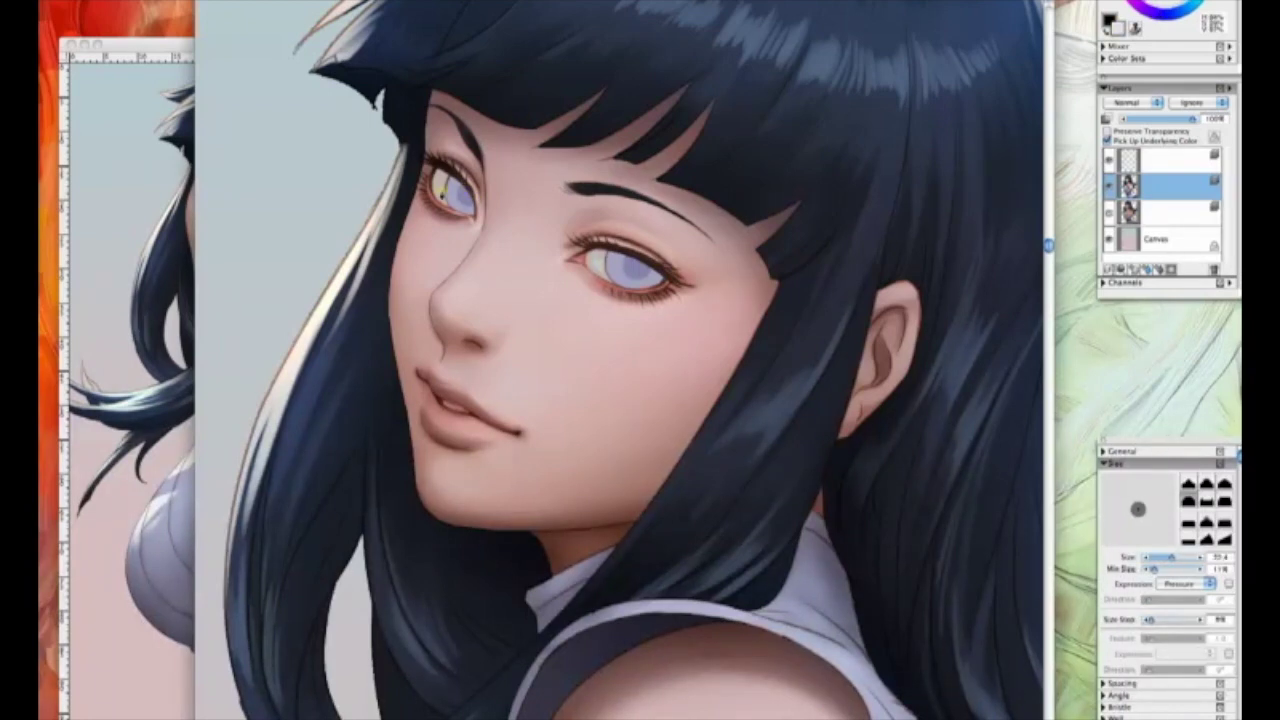
key("bracketleft")
key("bracketleft")
key("bracketleft")
key("bracketleft")
key("super+minus")
key("bracketright")
key("bracketright")
key("bracketright")
key("bracketright")
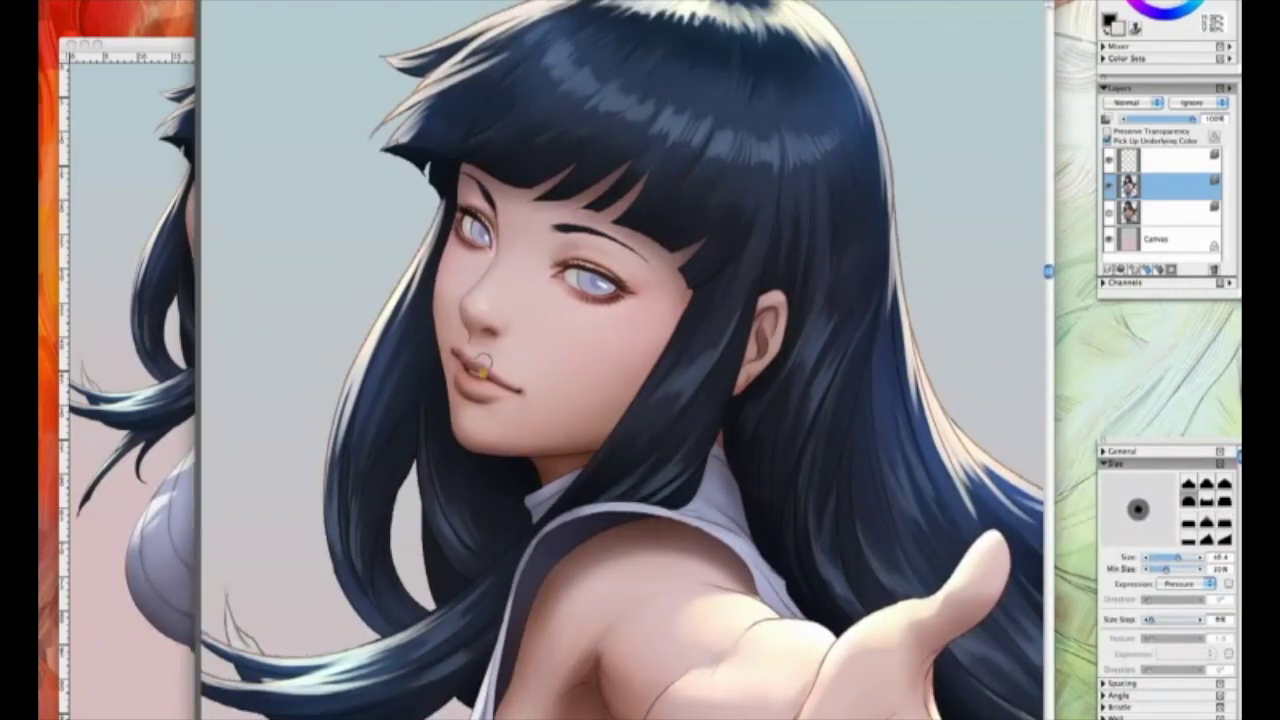
- Sample the lip colour and paint soft highlights on the lower lip and detail at the mouth corner
key("bracketleft")
key("bracketleft")
key("bracketleft")
left_click(482, 396, "alt")
key("bracketleft")
key("bracketleft")
key("bracketleft")
key("super+plus")
key("bracketleft")
key("bracketleft")
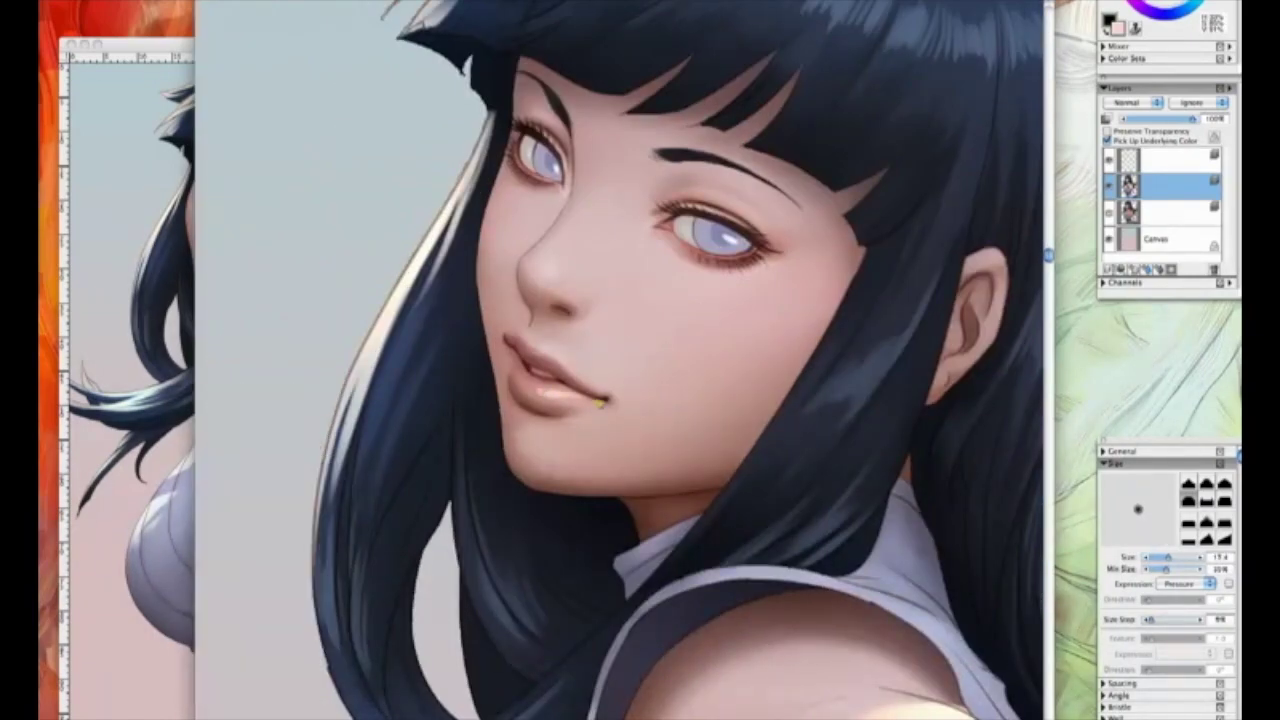
- Sample skin tones from the cheek and jaw and refine the shading of the face
key("super+minus")
left_click_drag(740, 263, 729, 244)
key("bracketright")
key("bracketright")
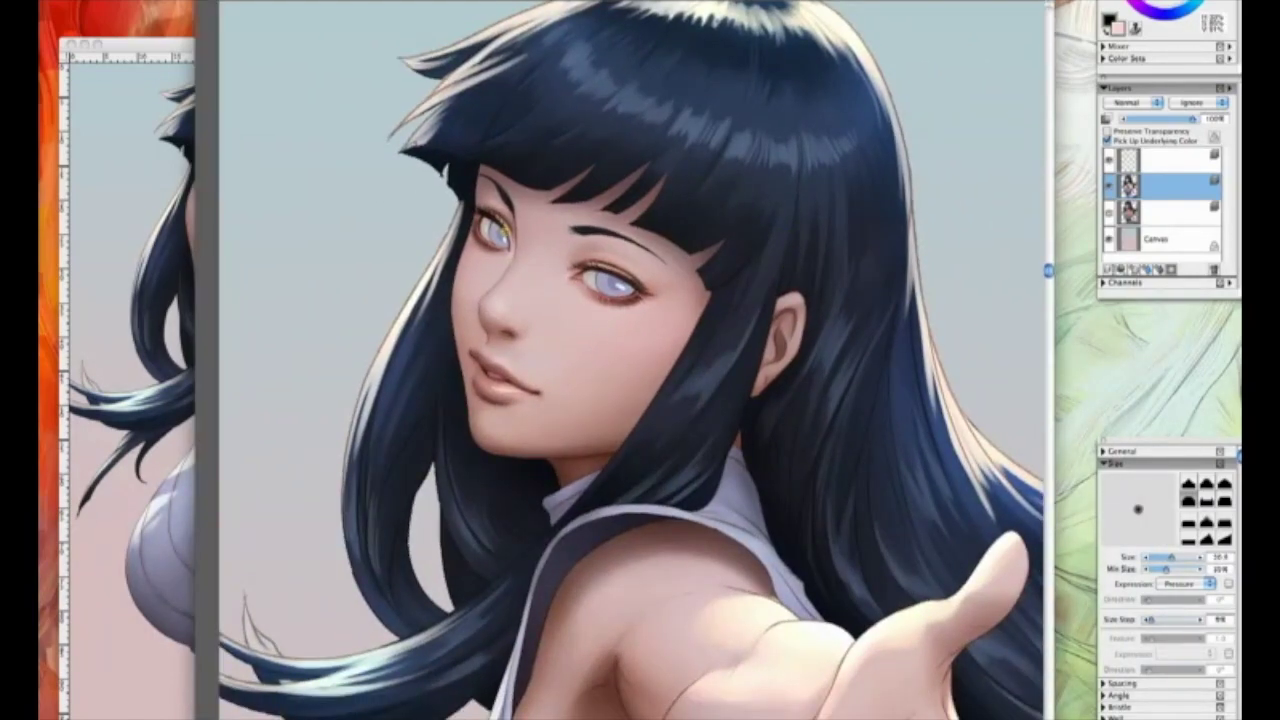
key("bracketright")
left_click(549, 316, "alt")
left_click(606, 446, "alt")
key("super+minus")
key("super+plus")
key("super+plus")
key("bracketright")
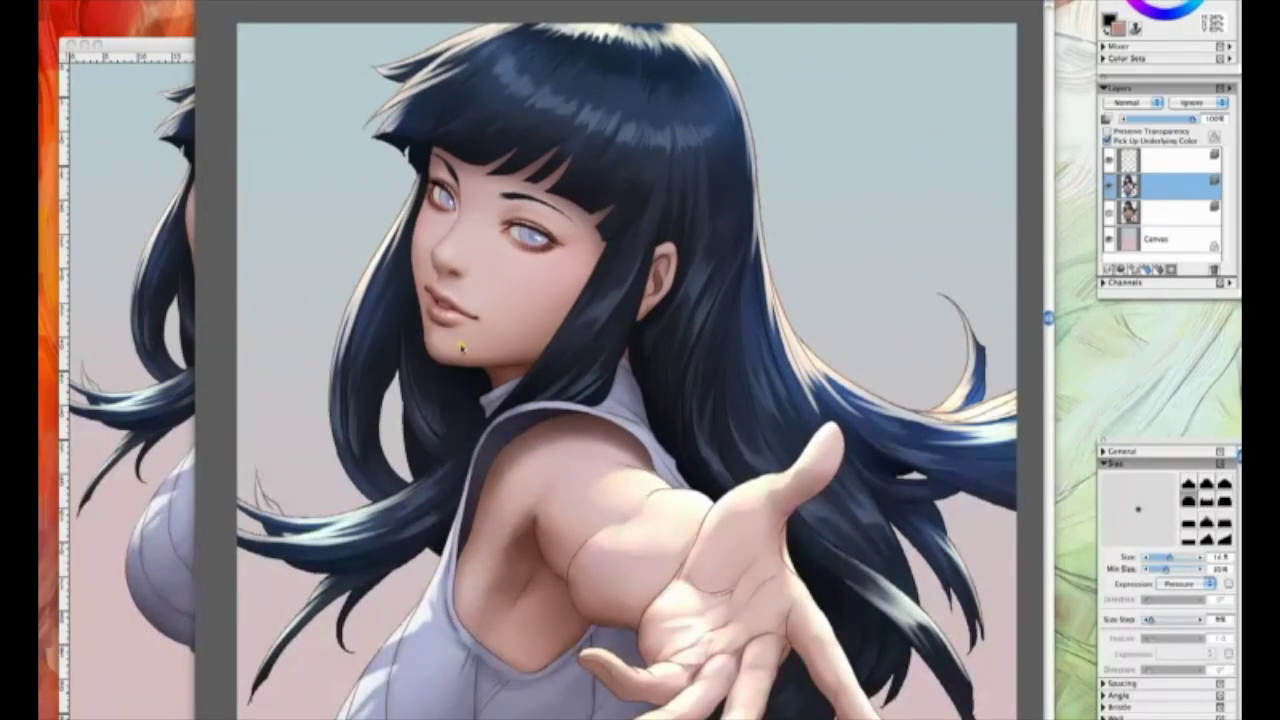
- Sample colours beside the cheek on the figure layer and touch up the edge between the face and side hair
left_click(1162, 210)
key("super+plus")
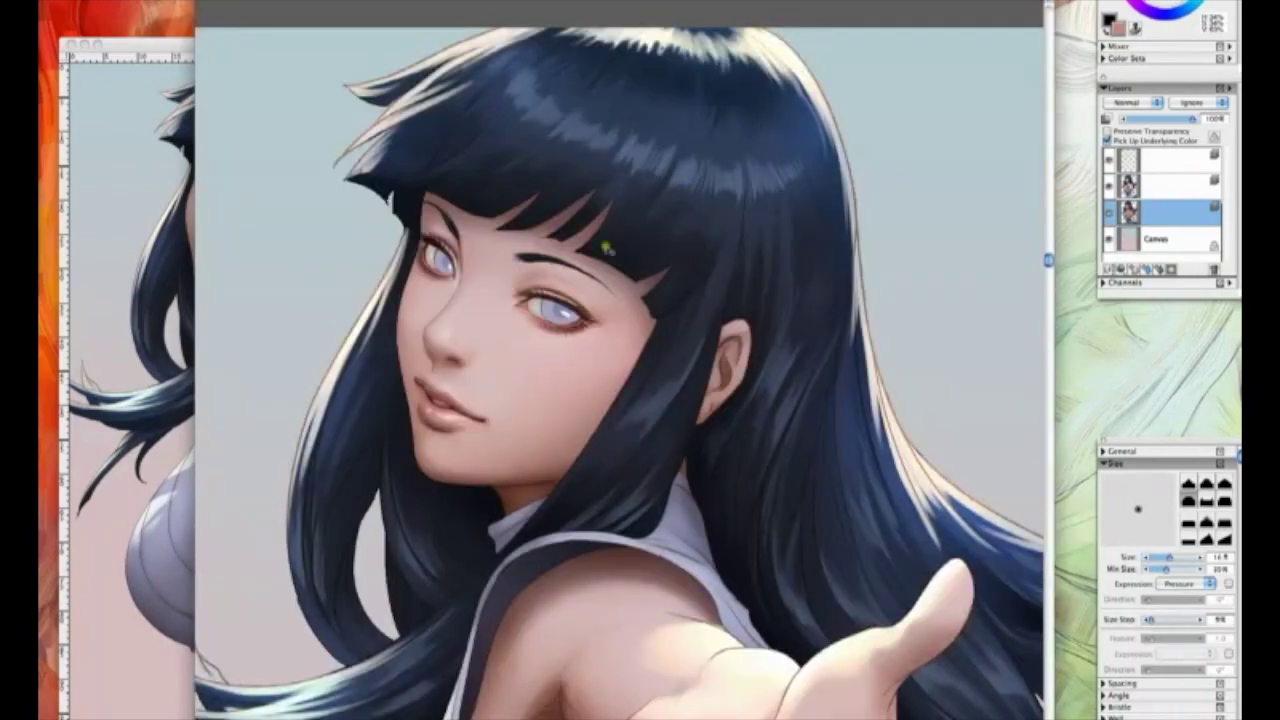
left_click(1162, 186)
key("super+plus")
key("bracketright")
left_click(371, 380, "alt")
left_click_drag(343, 403, 362, 411)
left_click(355, 408, "alt")
key("bracketleft")
key("bracketleft")
- Retouch the eyes with a sampled tone and check the face against the whole figure
key("super+minus")
key("super+minus")
key("super+plus")
key("super+plus")
left_click(543, 212, "alt")
key("super+minus")
key("super+minus")
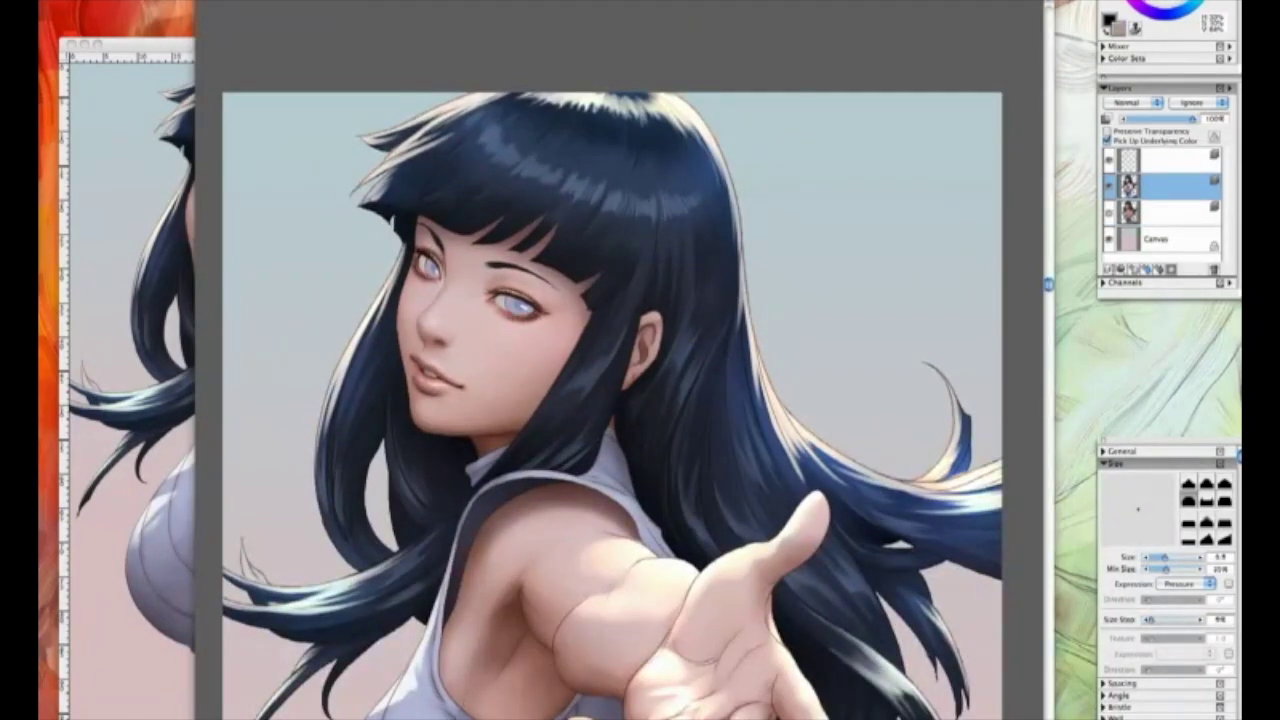
key("Tab")
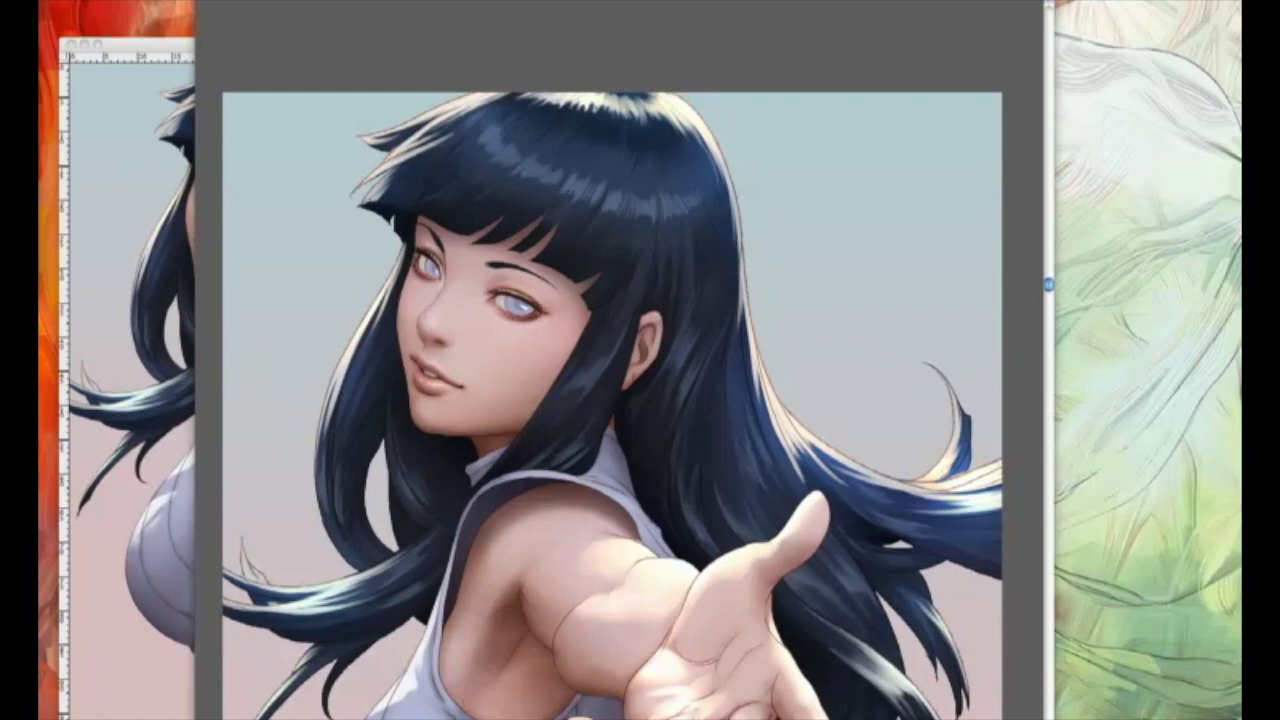
key("Tab")
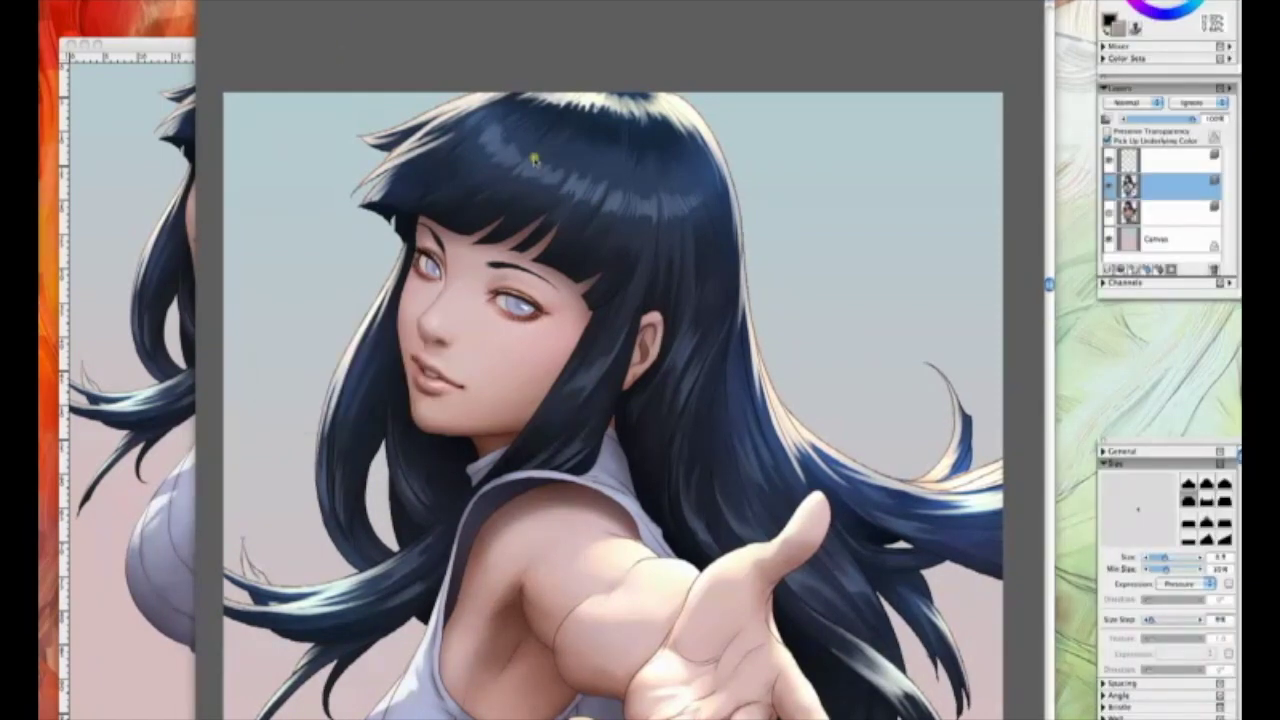
- Switch to Photoshop, reload Hinata.psd and make a Magic Wand selection from the flat-colour layer for editing the figure layer
key("super+Tab")
key("F12")
key("super+plus")
key("w")
left_click(1180, 340)
left_click(295, 19)
left_click(1180, 313)
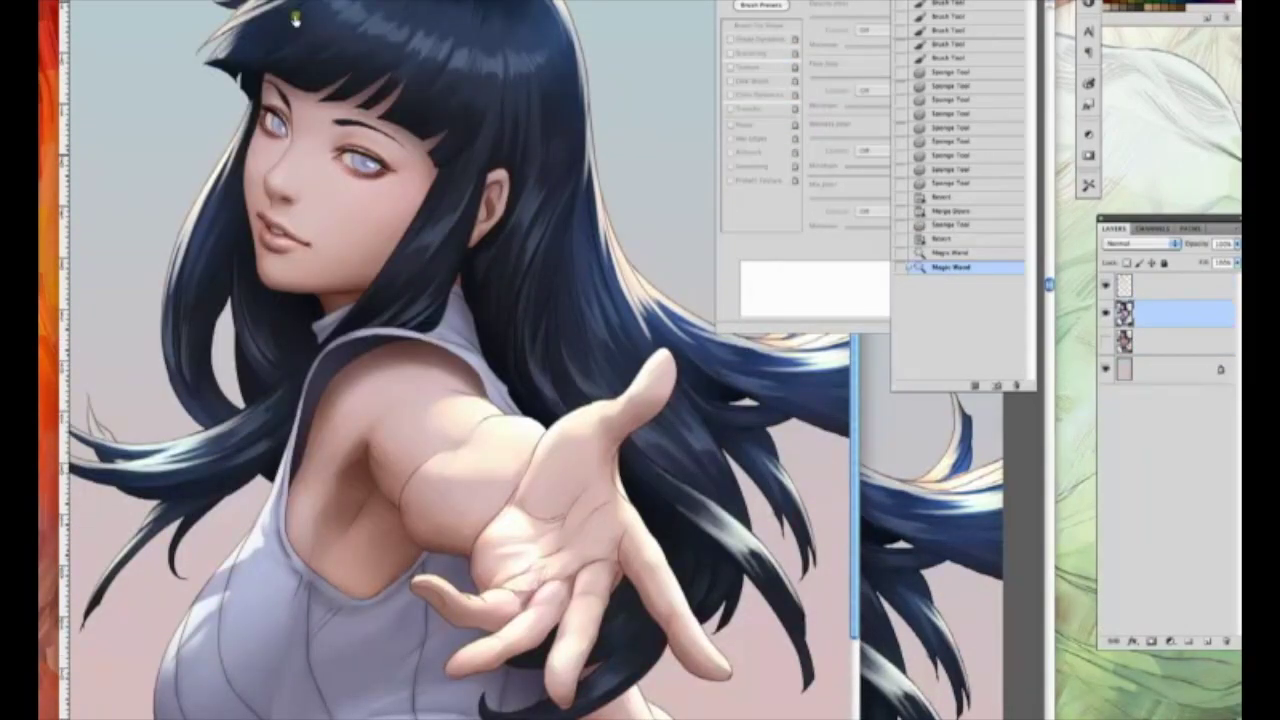
- Darken the skin around both eyes with the Burn tool
key("super+plus")
key("o")
left_click_drag(418, 266, 446, 270)
mouse_move(446, 268)
left_mouse_down()
mouse_move(428, 263)
mouse_move(420, 280)
left_mouse_up()
left_click_drag(420, 266, 440, 264)
left_click_drag(304, 214, 312, 232)
left_click_drag(305, 213, 322, 228)
- Adjust the tone of the selected area with Curves and deselect it
key("super+m")
left_click_drag(798, 180, 790, 160)
key("Return")
key("super+d")
key("super+plus")
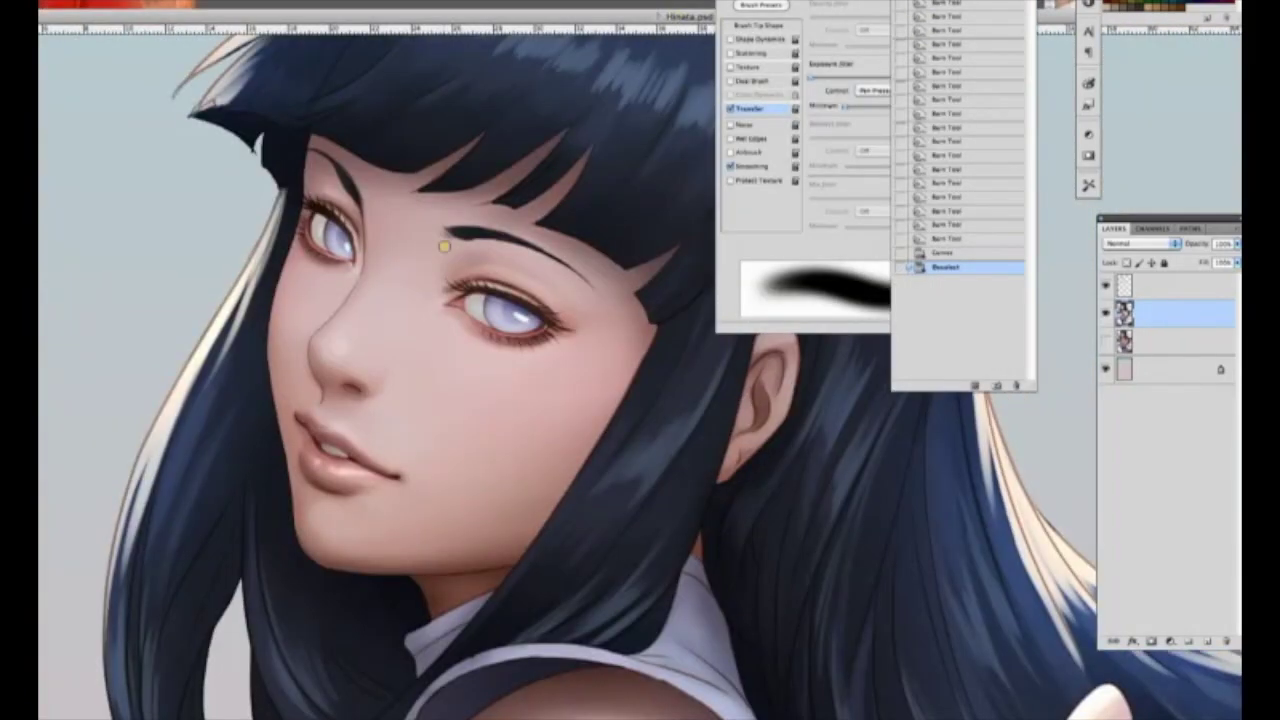
- Burn deeper shadows around the brows, eyelids and lips with small brush sizes
key("bracketleft")
mouse_move(440, 250)
left_mouse_down()
mouse_move(318, 250)
mouse_move(314, 218)
mouse_move(340, 205)
mouse_move(334, 222)
left_mouse_up()
left_click_drag(475, 288, 473, 305)
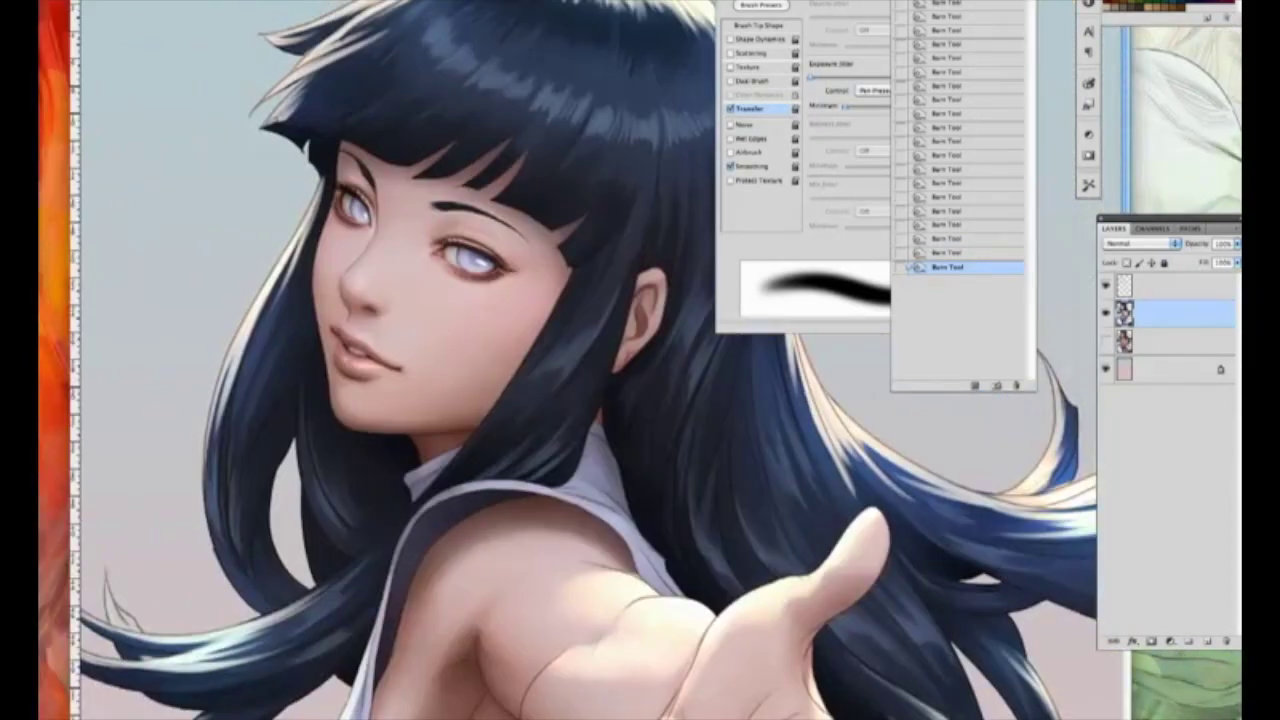
key("bracketright")
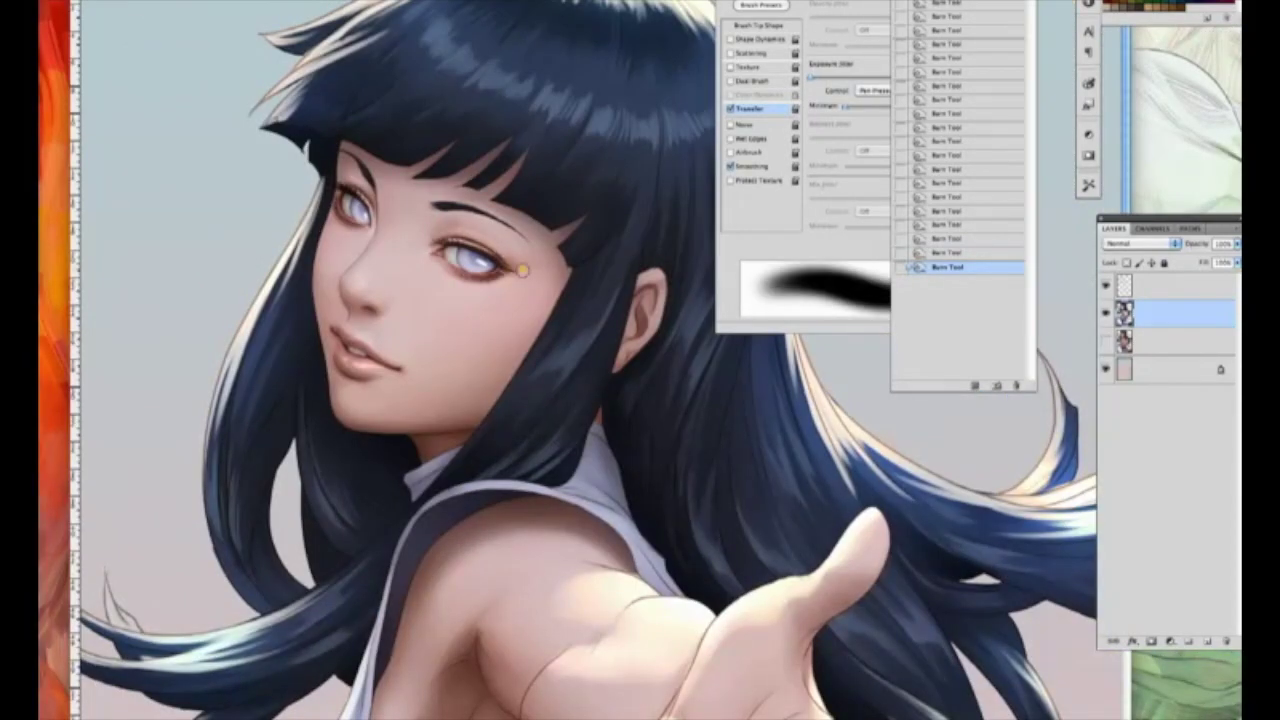
key("bracketleft")
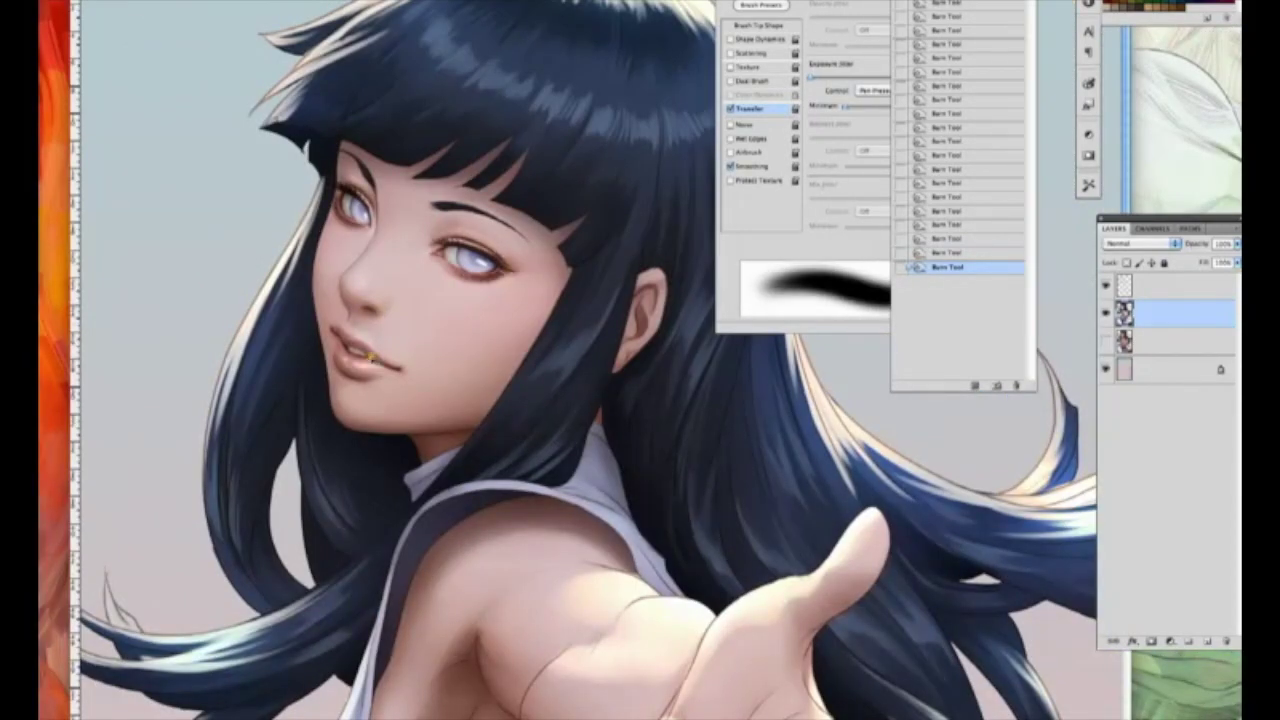
key("bracketleft")
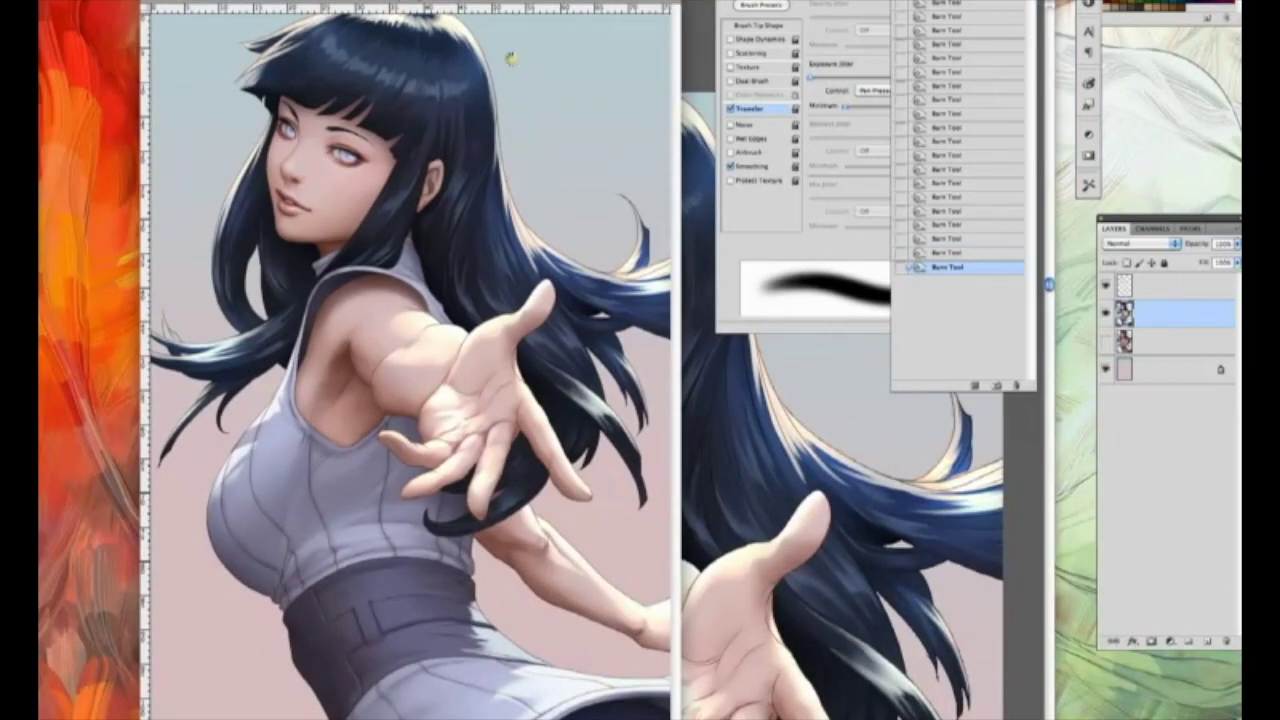
- Select the hair with the Magic Wand on the flat-colour layer and burn the fringe darker on the figure layer
left_click(1184, 341)
key("w")
left_click(394, 77)
left_click(1184, 314)
key("o")
key("bracketright")
mouse_move(356, 108)
left_mouse_down()
mouse_move(446, 104)
mouse_move(533, 17)
left_mouse_up()
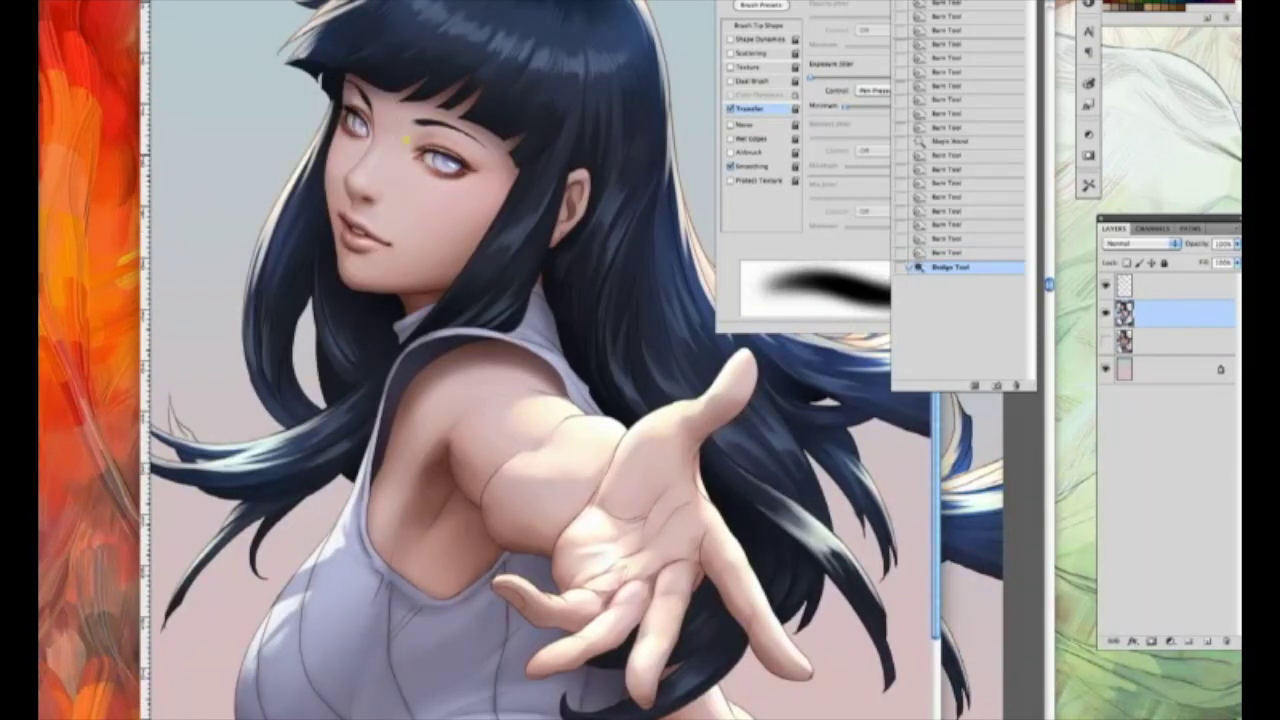
- Dodge lighter accents around the face and hair and check the figure without the interface
mouse_move(407, 141)
left_mouse_down()
mouse_move(490, 130)
mouse_move(497, 149)
mouse_move(534, 142)
left_mouse_up()
left_click_drag(449, 196, 462, 190)
left_click_drag(640, 70, 651, 82)
left_click_drag(651, 82, 655, 100)
left_click_drag(508, 172, 502, 182)
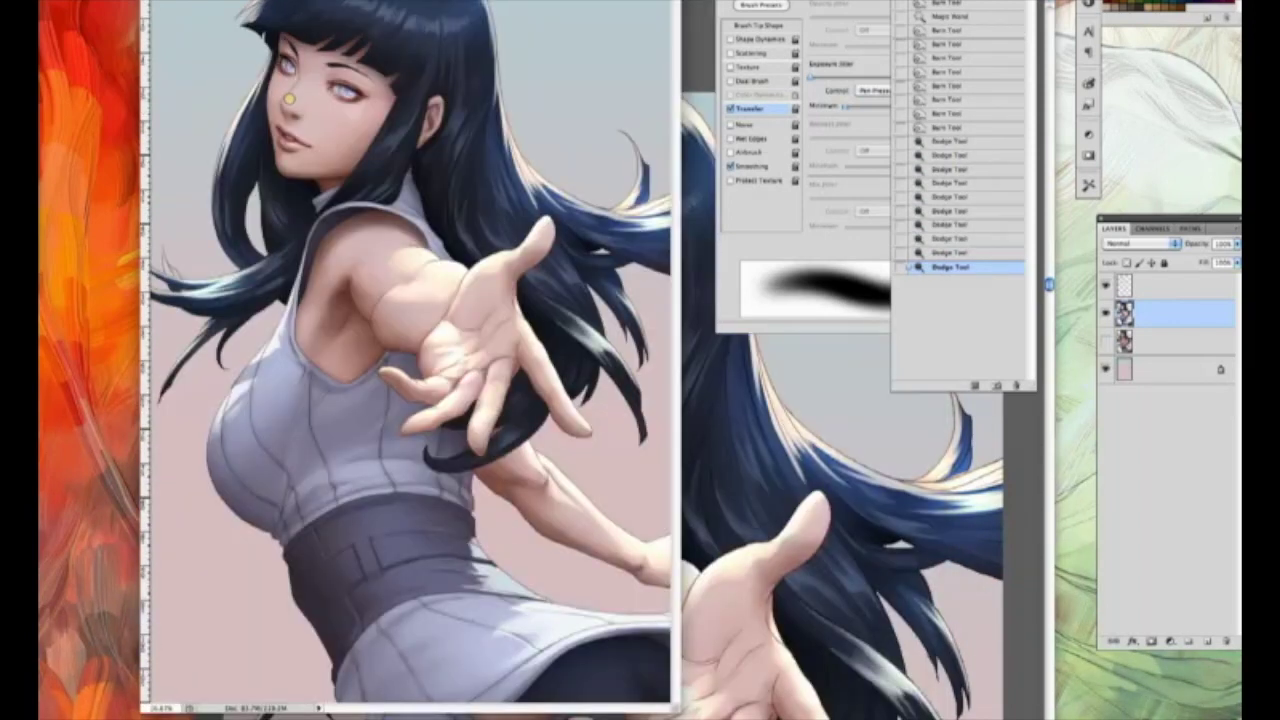
key("Tab")
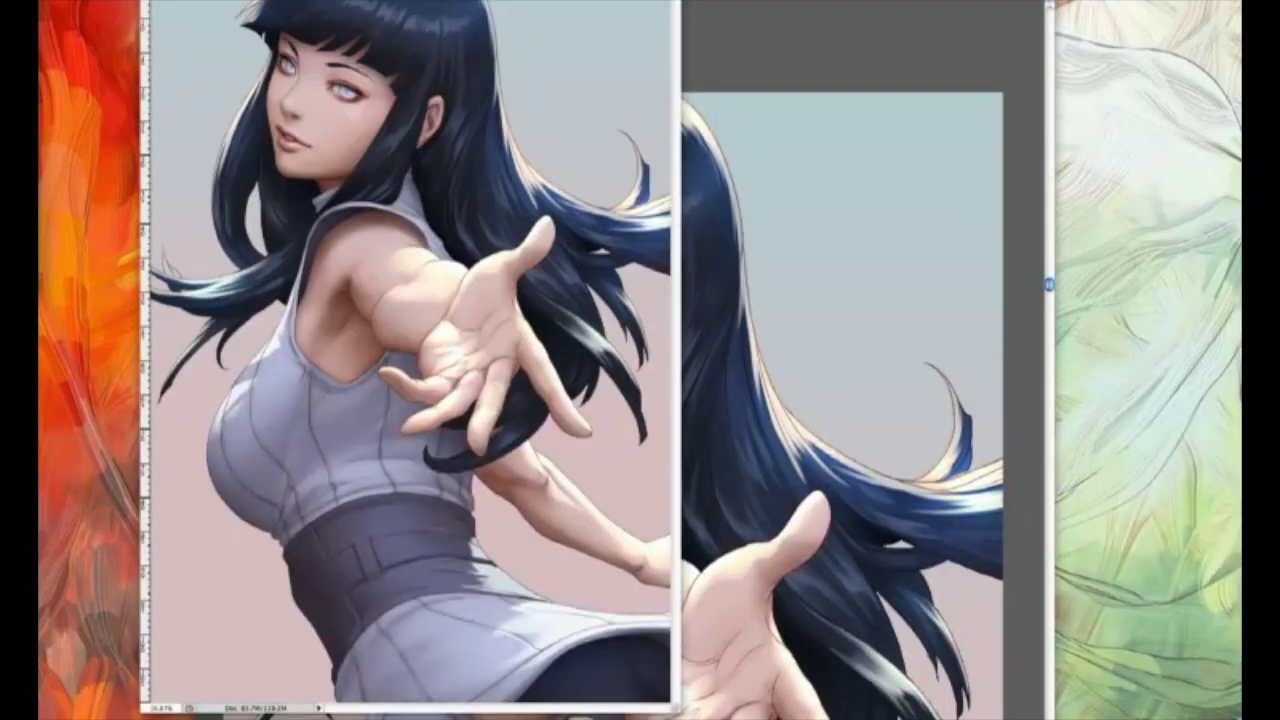
key("Tab")
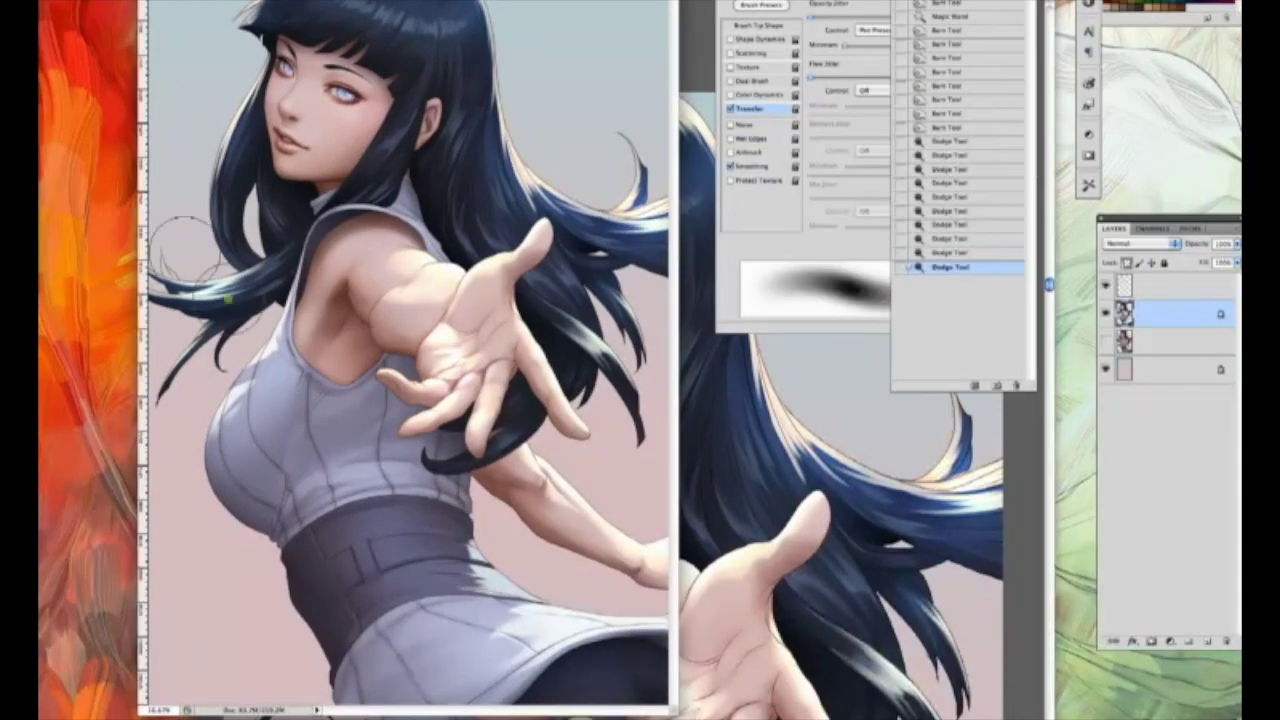
- Brush soft light-blue tones over the sleeveless top and the skirt
left_click_drag(482, 612, 490, 604)
left_click_drag(588, 456, 596, 466)
left_click_drag(526, 592, 533, 598)
key("bracketleft")
key("bracketleft")
left_click_drag(435, 661, 430, 634)
left_click_drag(531, 628, 545, 626)
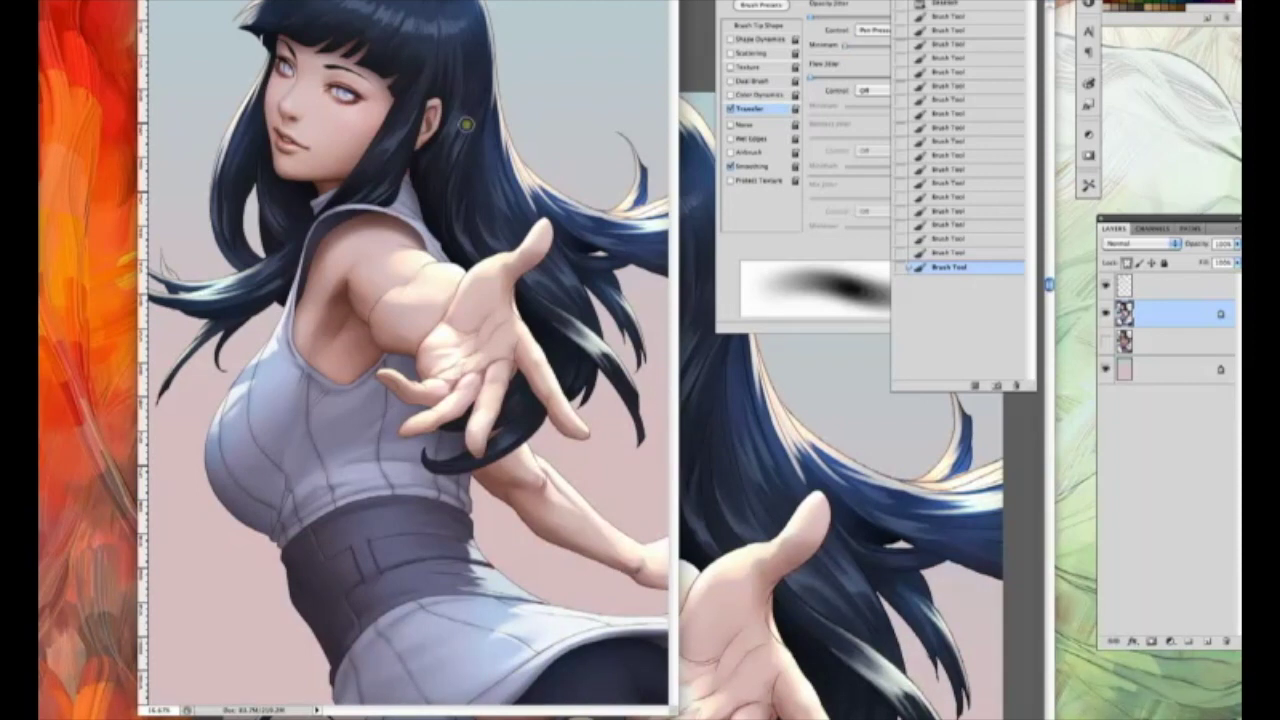
- Burn darker shadows into the waist sash and the folds of the top and skirt
key("o")
left_click_drag(390, 570, 378, 580)
left_click_drag(372, 574, 372, 600)
left_click_drag(362, 600, 354, 612)
mouse_move(372, 606)
left_mouse_down()
mouse_move(362, 618)
mouse_move(378, 610)
left_mouse_up()
mouse_move(396, 606)
left_mouse_down()
mouse_move(411, 601)
mouse_move(390, 608)
left_mouse_up()
left_click_drag(468, 594, 508, 598)
mouse_move(330, 540)
left_mouse_down()
mouse_move(317, 529)
mouse_move(342, 551)
left_mouse_up()
left_click_drag(322, 536, 318, 535)
left_click_drag(433, 487, 441, 495)
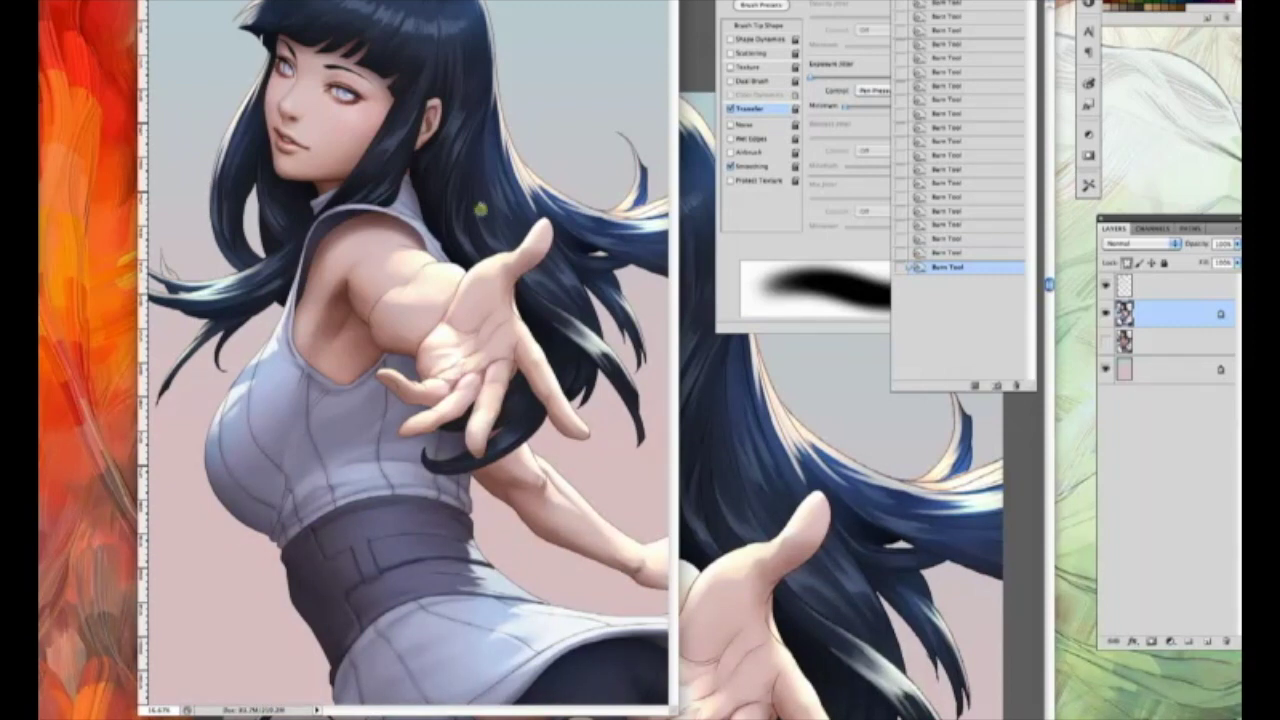
- Dodge highlights along the shoulder, forearm, palm and fingers of the outstretched arm, and review the whole figure
key("shift+o")
left_click_drag(362, 243, 372, 236)
left_click_drag(364, 242, 376, 236)
left_click_drag(366, 245, 382, 241)
left_click_drag(430, 268, 445, 265)
left_click_drag(438, 268, 450, 264)
left_click_drag(532, 241, 538, 232)
left_click_drag(530, 244, 538, 236)
left_click_drag(524, 252, 516, 262)
left_click_drag(510, 318, 514, 330)
left_click_drag(482, 412, 478, 430)
left_click_drag(430, 420, 418, 427)
left_click_drag(446, 268, 458, 272)
left_click_drag(450, 270, 459, 276)
left_click_drag(506, 410, 510, 400)
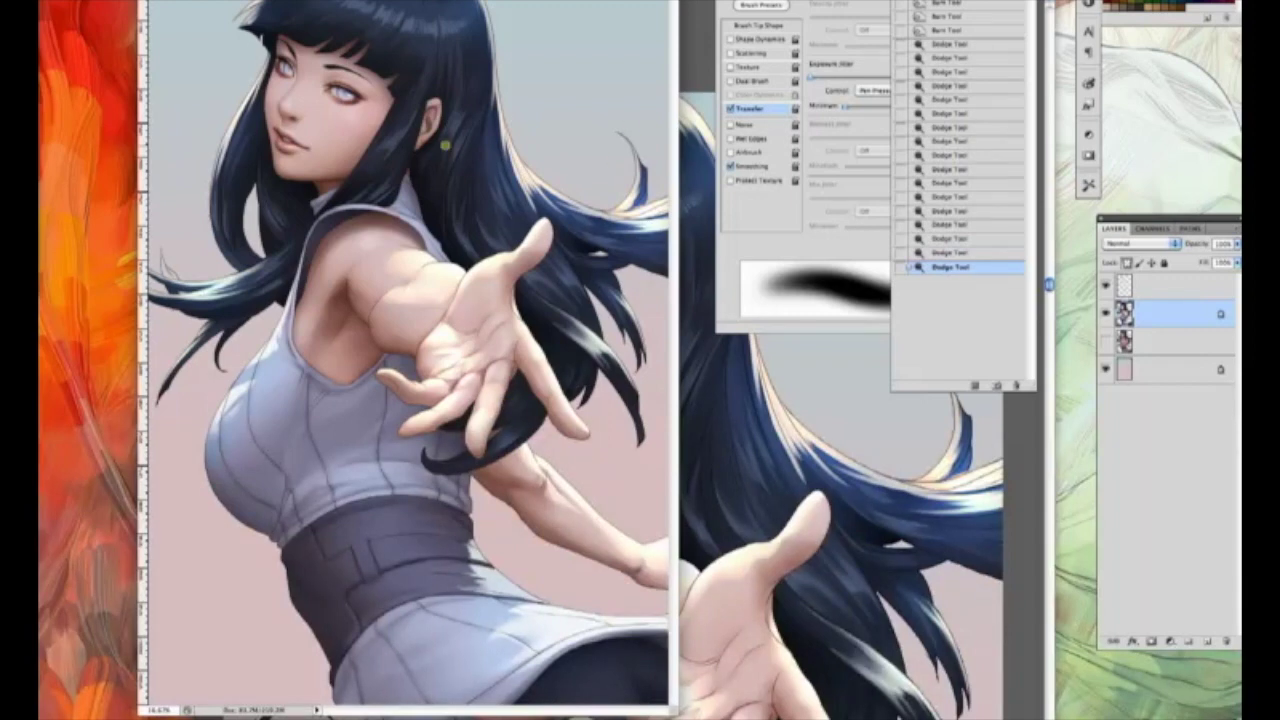
key("Tab")
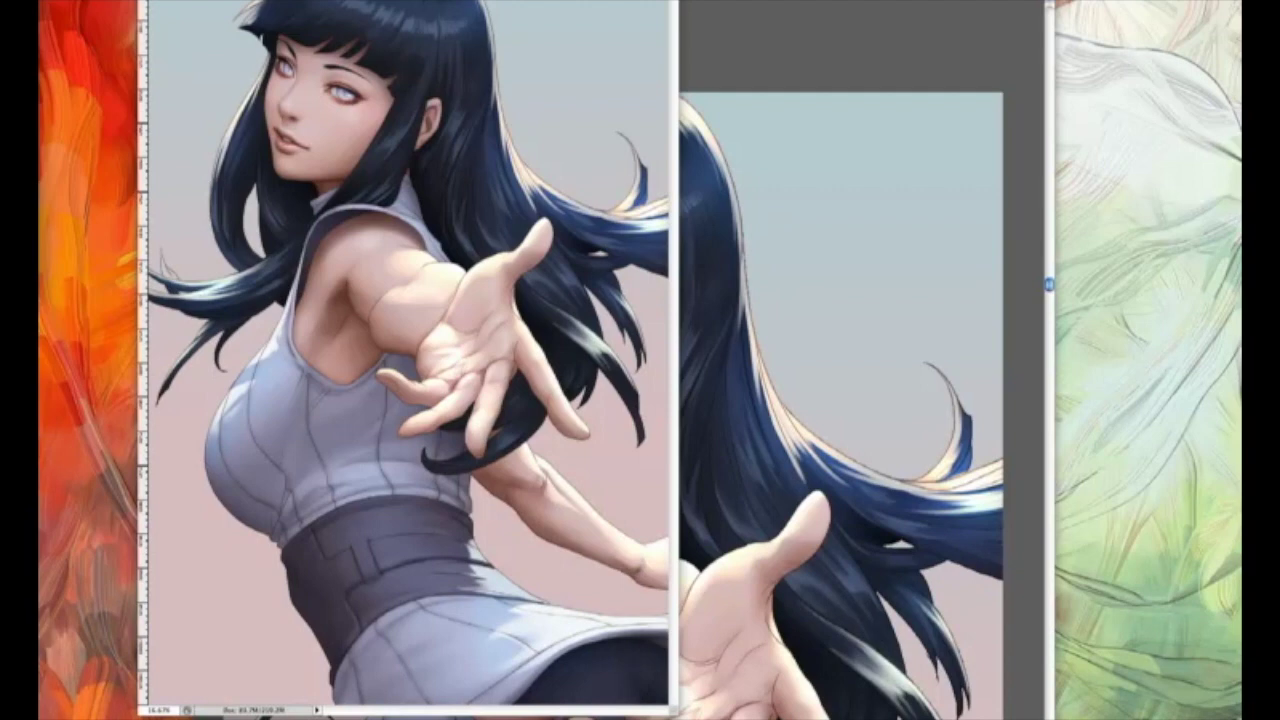
key("Tab")
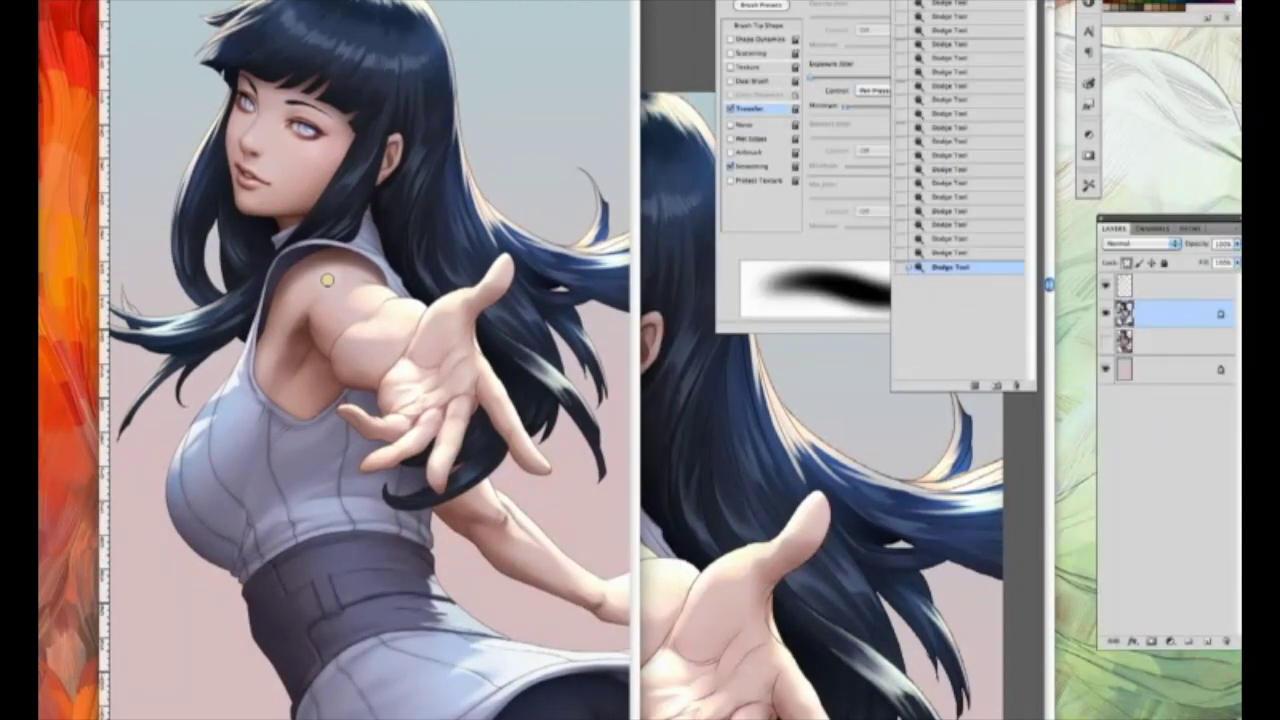
key("super+minus")
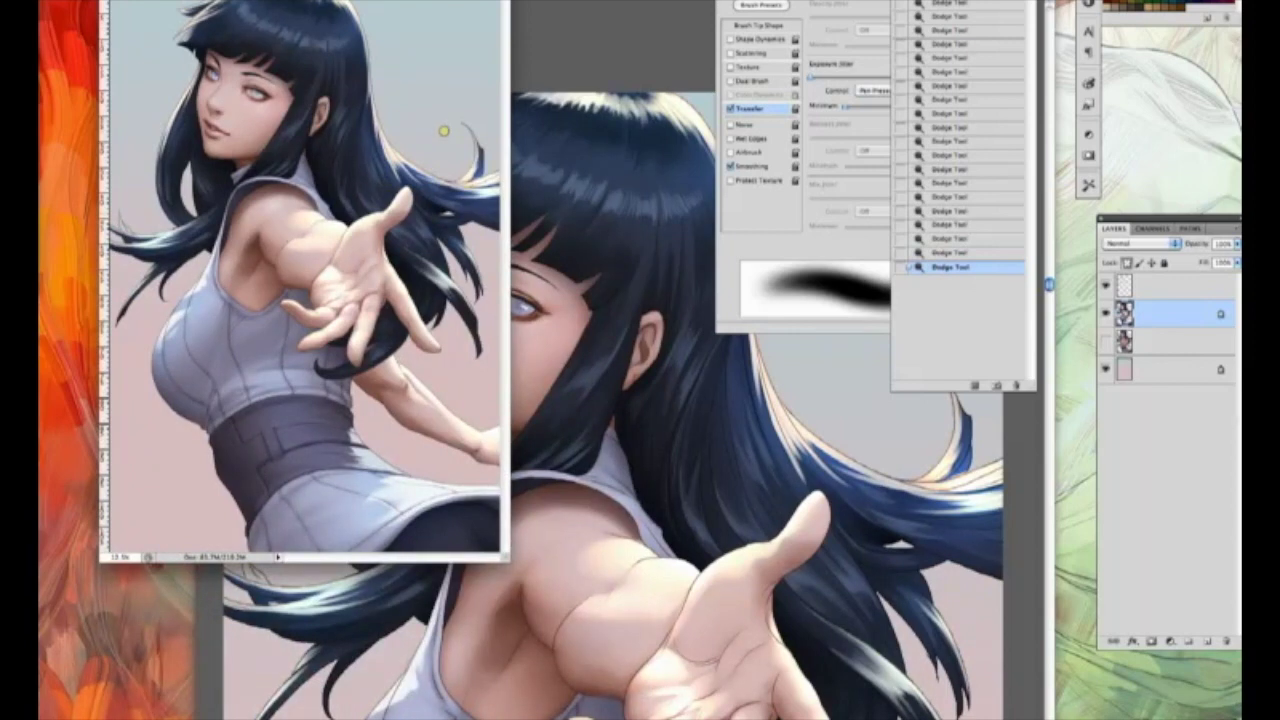
- Burn darker shadows into the folds of the sleeveless top, the hair behind the hand and the back forearm
key("shift+o")
left_click_drag(455, 517, 470, 522)
left_click_drag(482, 460, 488, 444)
left_click_drag(488, 444, 480, 455)
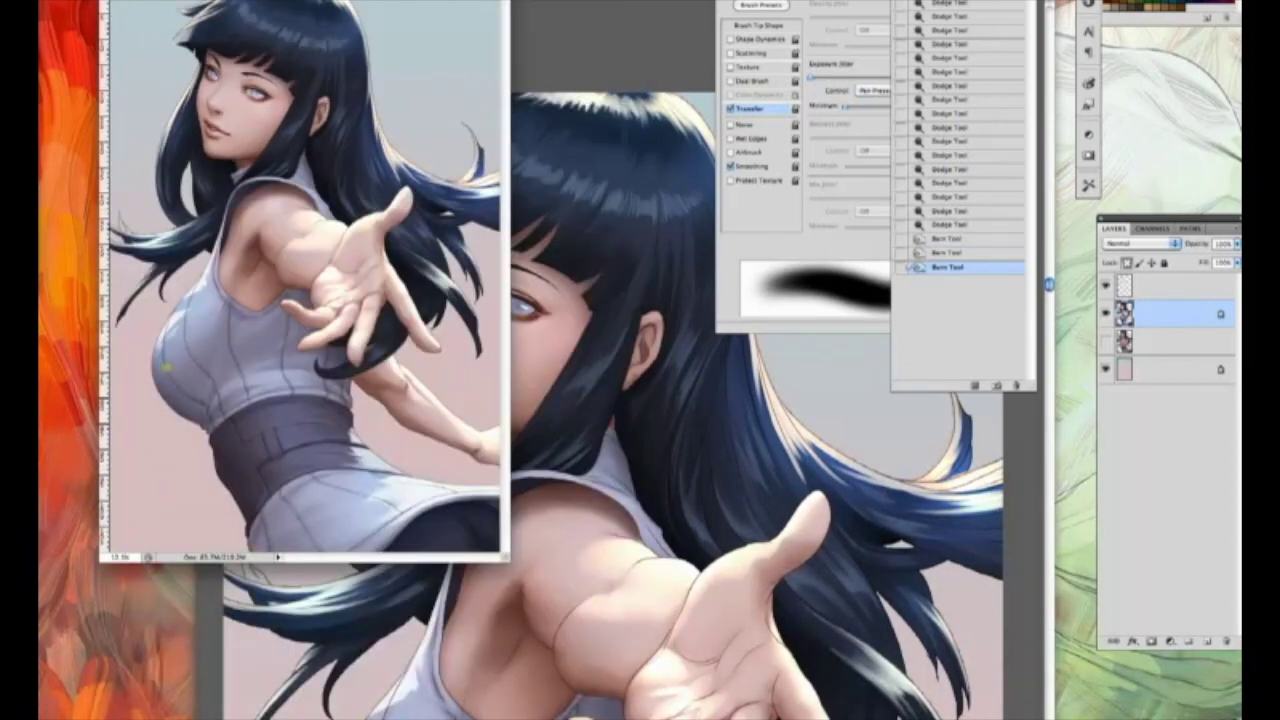
left_click_drag(166, 367, 182, 396)
mouse_move(218, 392)
left_mouse_down()
mouse_move(204, 468)
mouse_move(234, 414)
left_mouse_up()
left_click_drag(376, 290, 370, 323)
left_click_drag(204, 370, 226, 404)
left_click_drag(405, 362, 419, 381)
left_click_drag(222, 376, 226, 432)
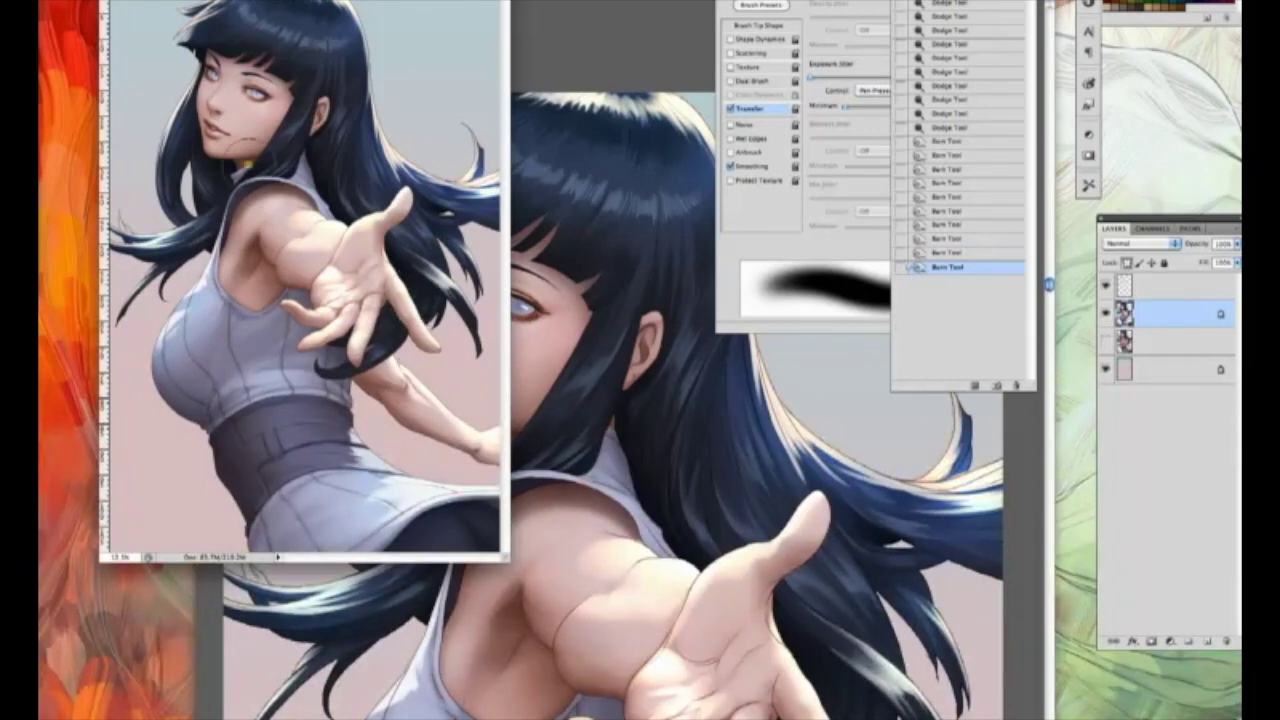
- Select the hair beside the neck with the Magic Wand using the flat-colour layer, burn it darker on the painted layer, and deselect
key("super+equal")
left_click(1178, 341)
key("w")
left_click(391, 249)
left_click(1178, 314)
key("o")
left_click_drag(376, 256, 386, 284)
left_click_drag(372, 262, 390, 296)
left_click_drag(388, 240, 398, 200)
left_click_drag(402, 170, 406, 130)
left_click_drag(400, 220, 392, 296)
left_click_drag(376, 272, 394, 304)
left_click_drag(384, 280, 398, 308)
key("ctrl+d")
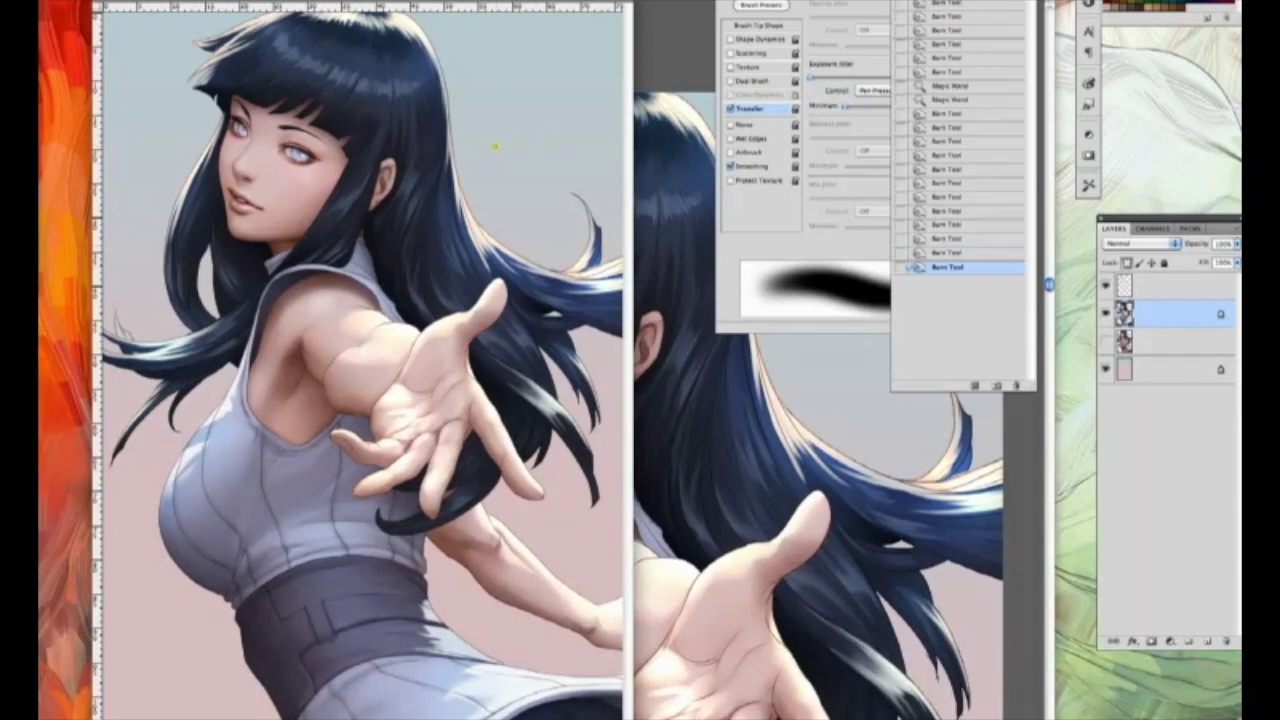
key("ctrl+minus")
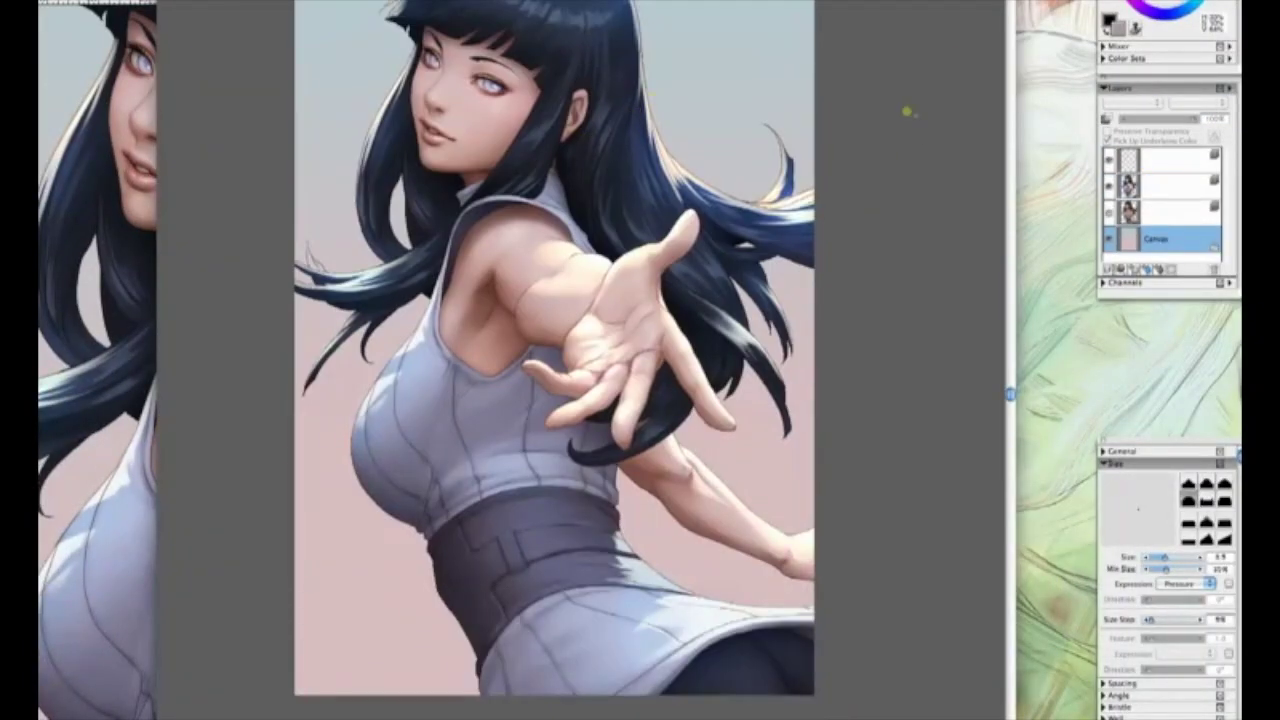
- In Painter, select the figure layer and paint the little finger's nail on the outstretched hand with sampled skin tones
left_click(1173, 188)
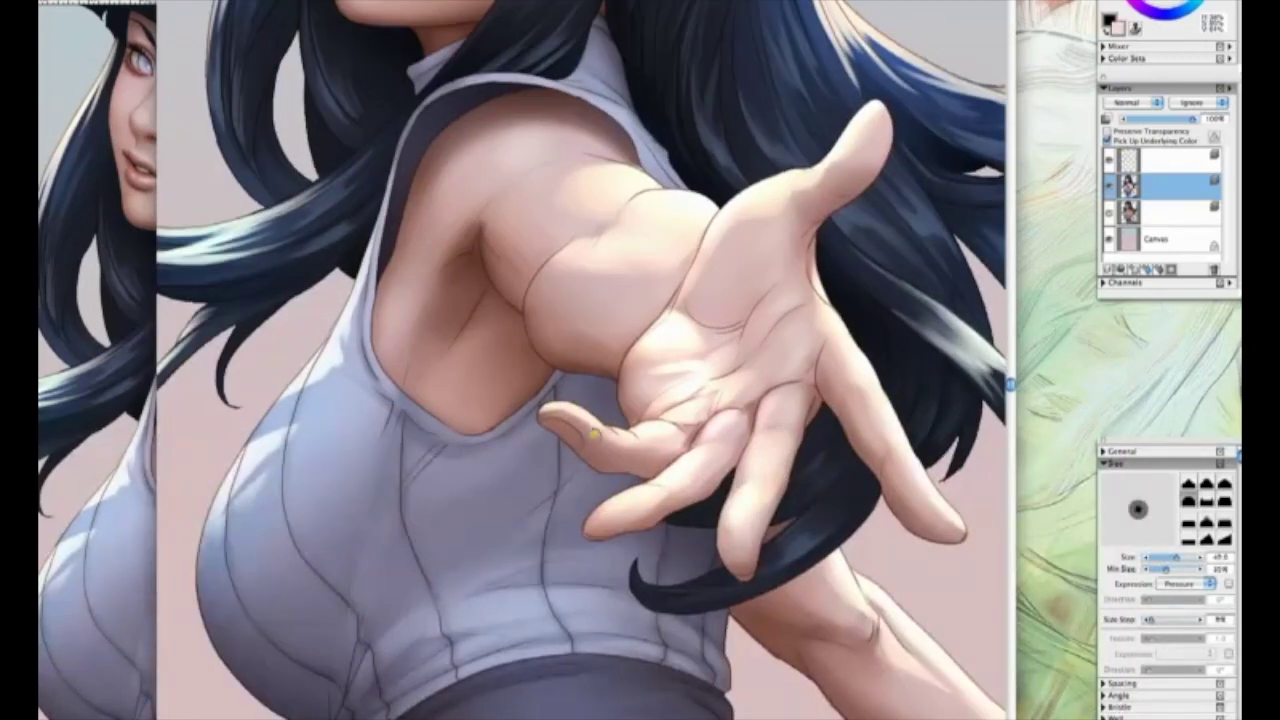
left_click_drag(594, 434, 565, 425)
left_click(578, 438, "alt")
key("[")
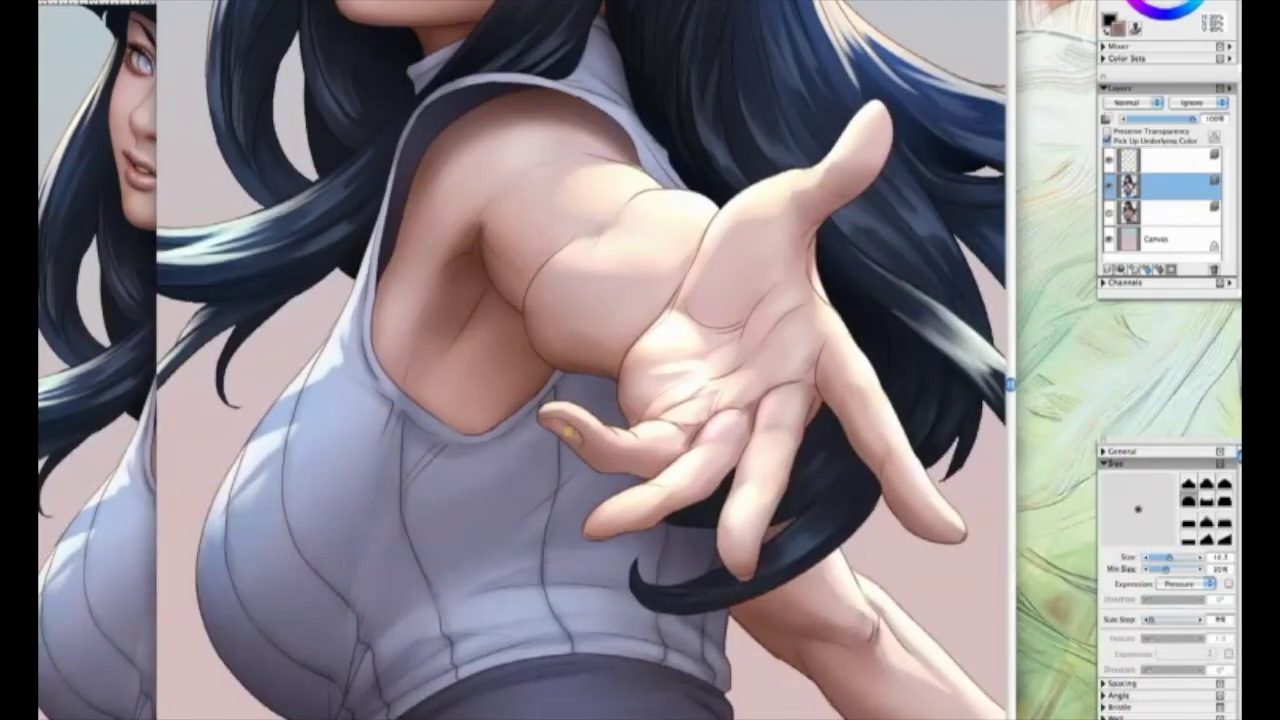
key("bracketright")
key("bracketright")
key("bracketright")
key("bracketright")
key("ctrl+minus")
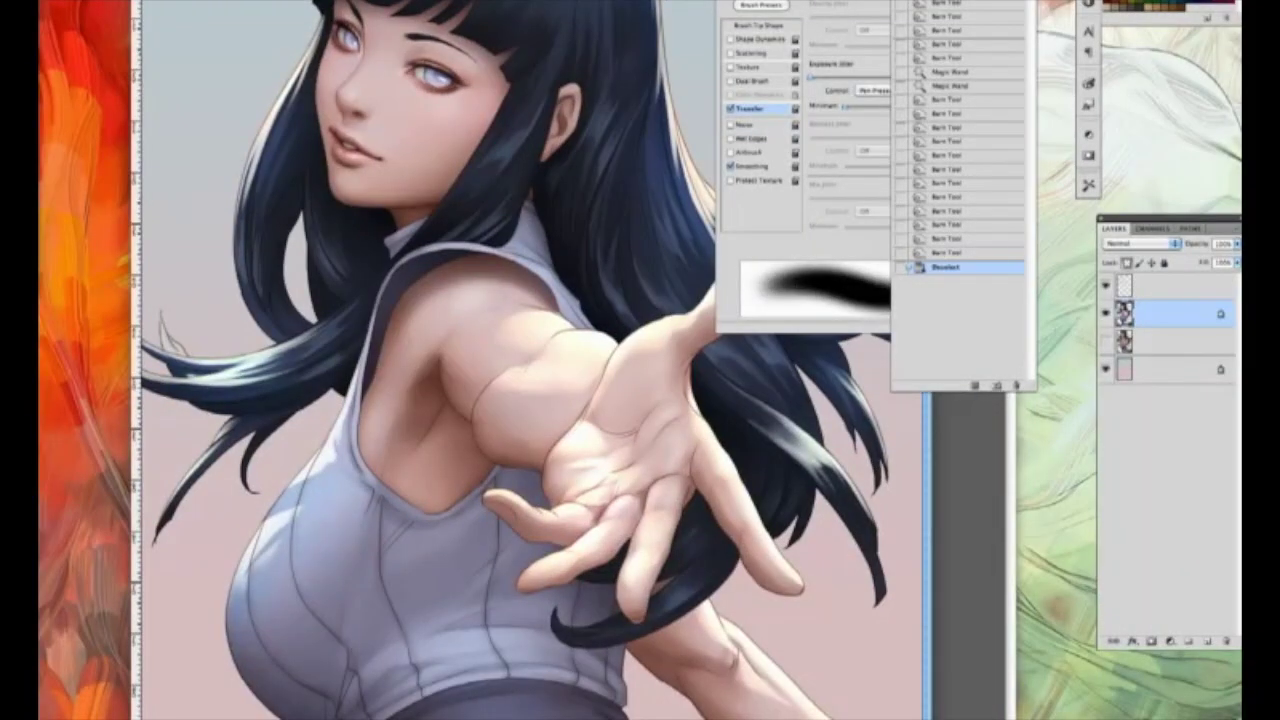
- Return to Photoshop, burn deeper shadows around the neck, collar and shoulder within a selection, and deselect
key("Tab")
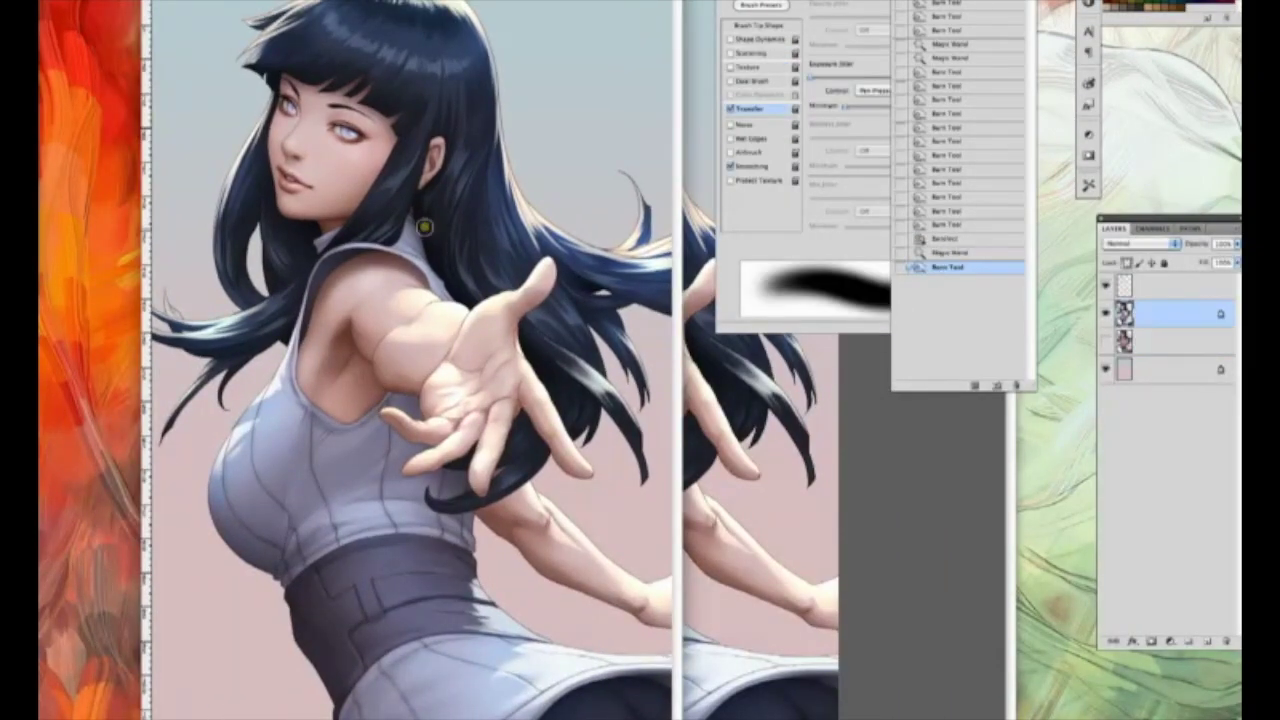
mouse_move(330, 273)
left_mouse_down()
mouse_move(444, 238)
mouse_move(438, 273)
left_mouse_up()
key("super+d")
left_click(466, 187)
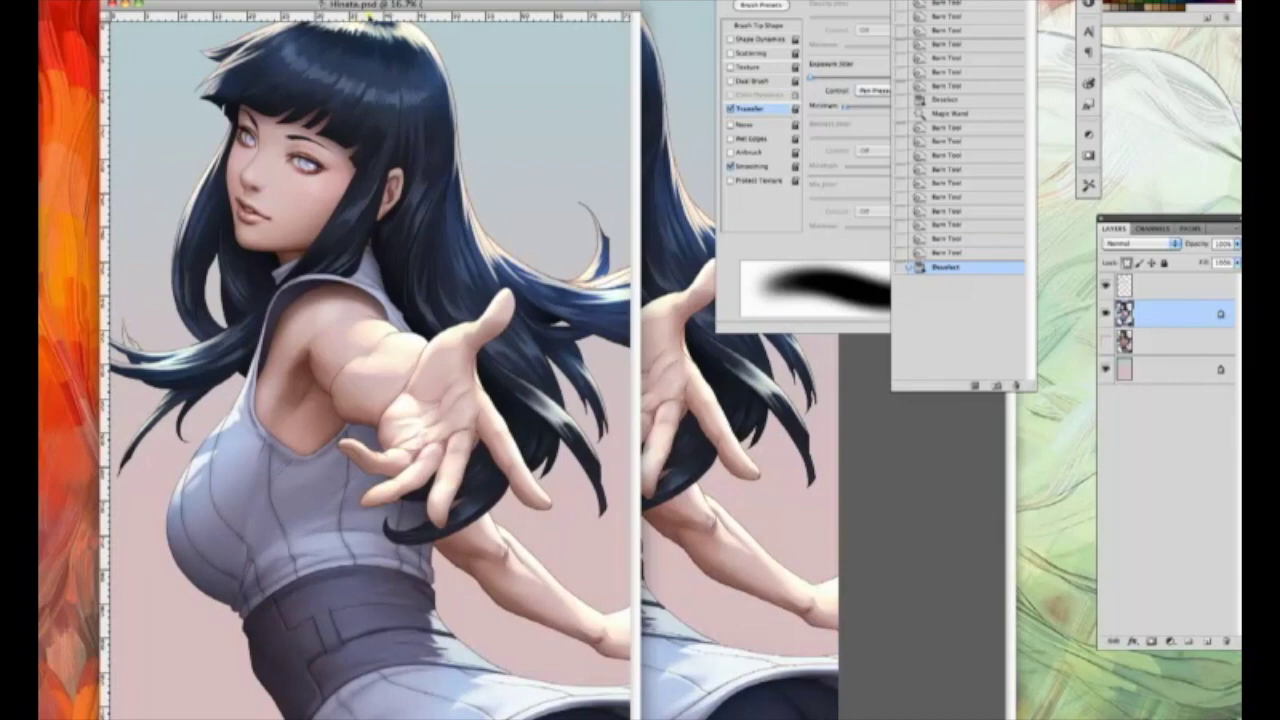
- Adjust colour saturation with the Sponge tool across the hair, the outstretched arm and the fingers
left_click_drag(428, 150, 420, 120)
left_click_drag(240, 152, 249, 183)
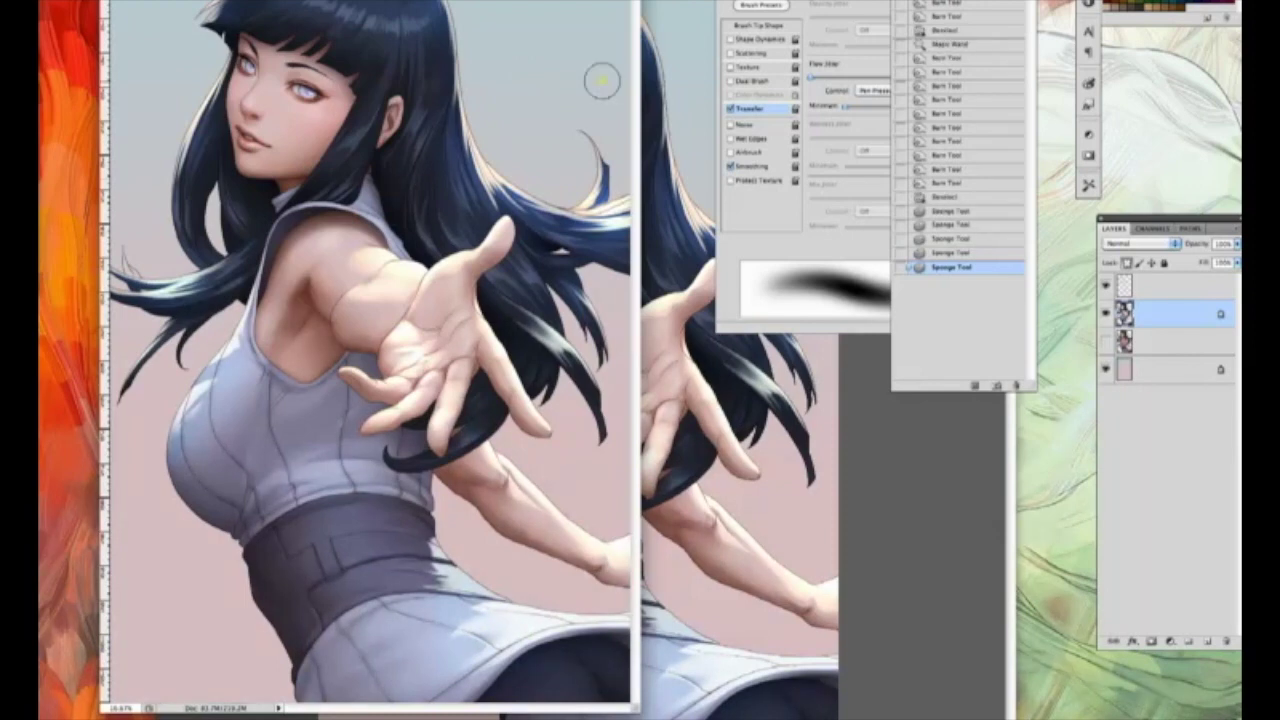
left_click_drag(540, 91, 549, 466)
key("bracketleft")
key("bracketleft")
mouse_move(480, 284)
left_mouse_down()
mouse_move(487, 298)
mouse_move(532, 291)
left_mouse_up()
left_click_drag(560, 213, 575, 208)
left_click_drag(349, 285, 356, 300)
left_click_drag(506, 266, 498, 250)
left_click_drag(480, 366, 475, 370)
left_click_drag(430, 372, 434, 388)
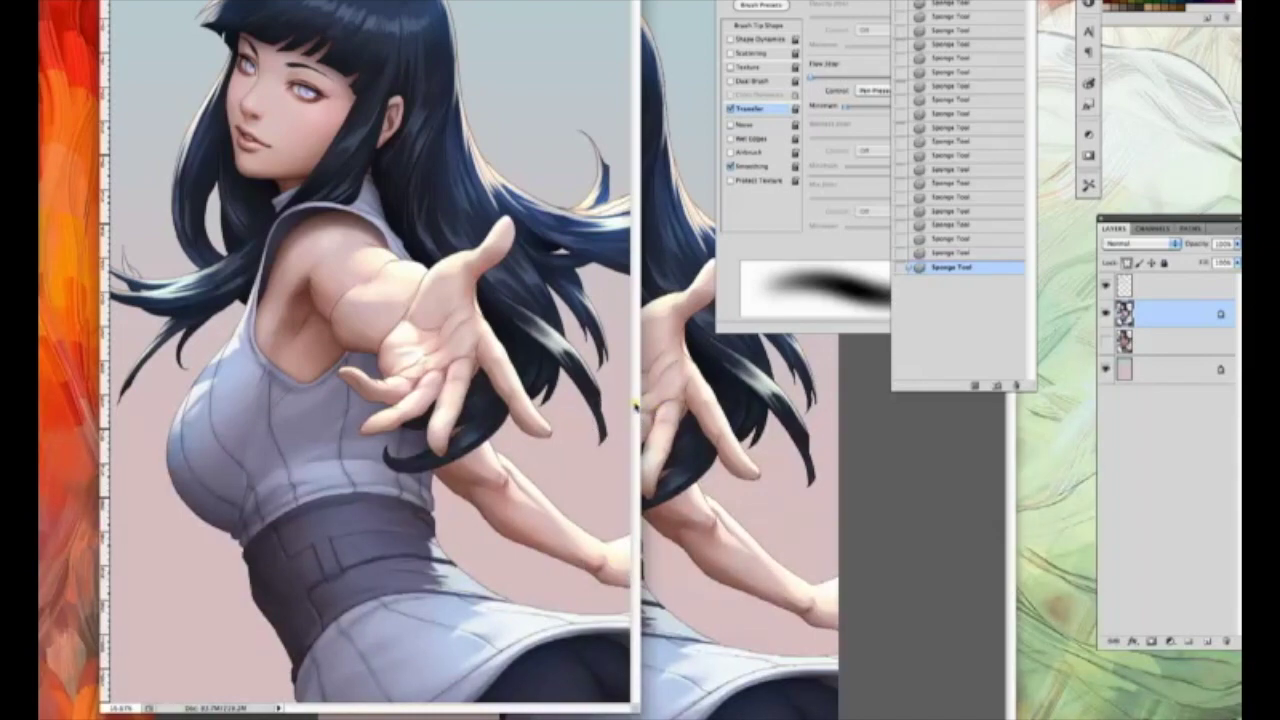
- Switch to the browser and look through the Hinata base page on deviantART and its message menu
key("Tab")
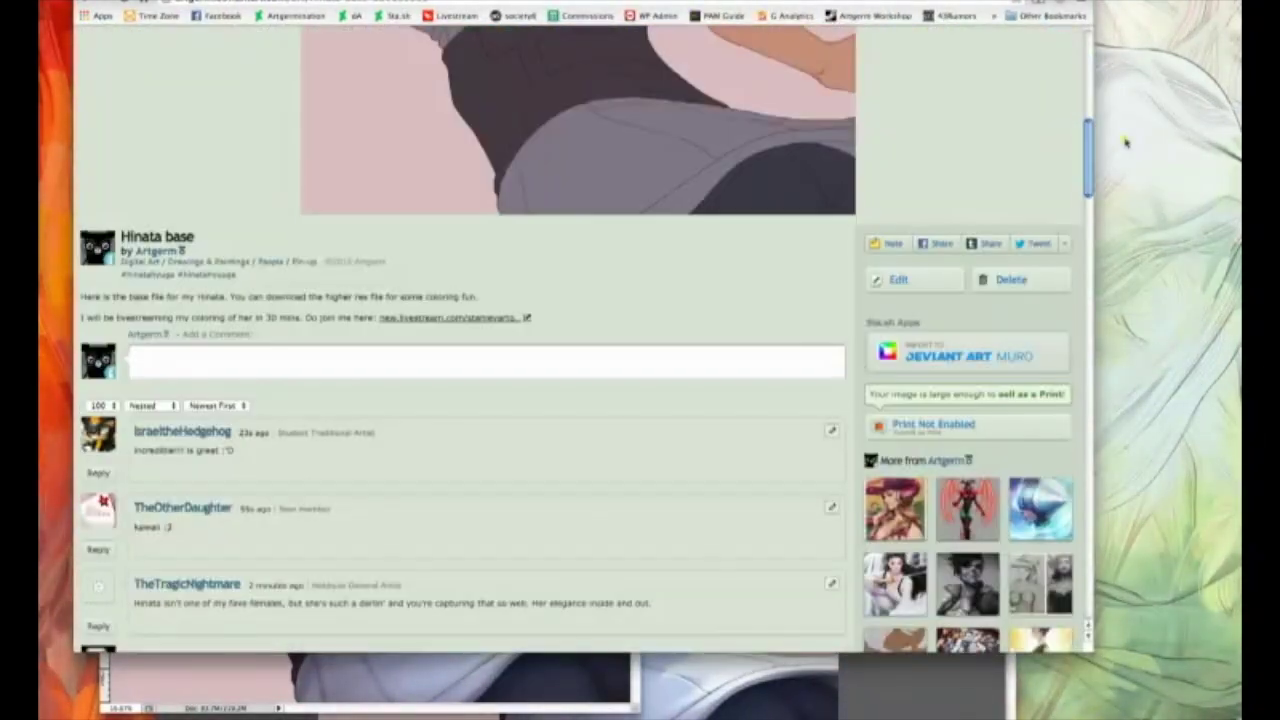
left_click_drag(1125, 143, 1100, 157)
left_click(935, 178)
left_click(1020, 93)
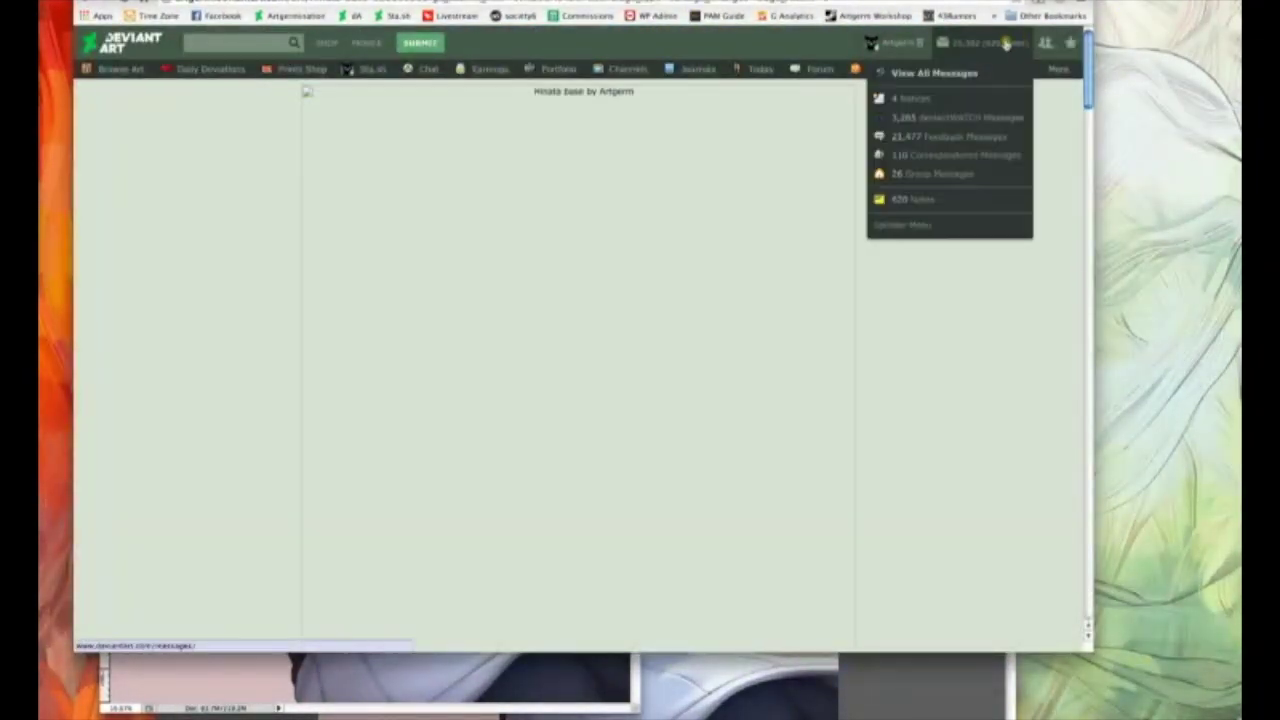
scroll(578, 360, "down", 10)
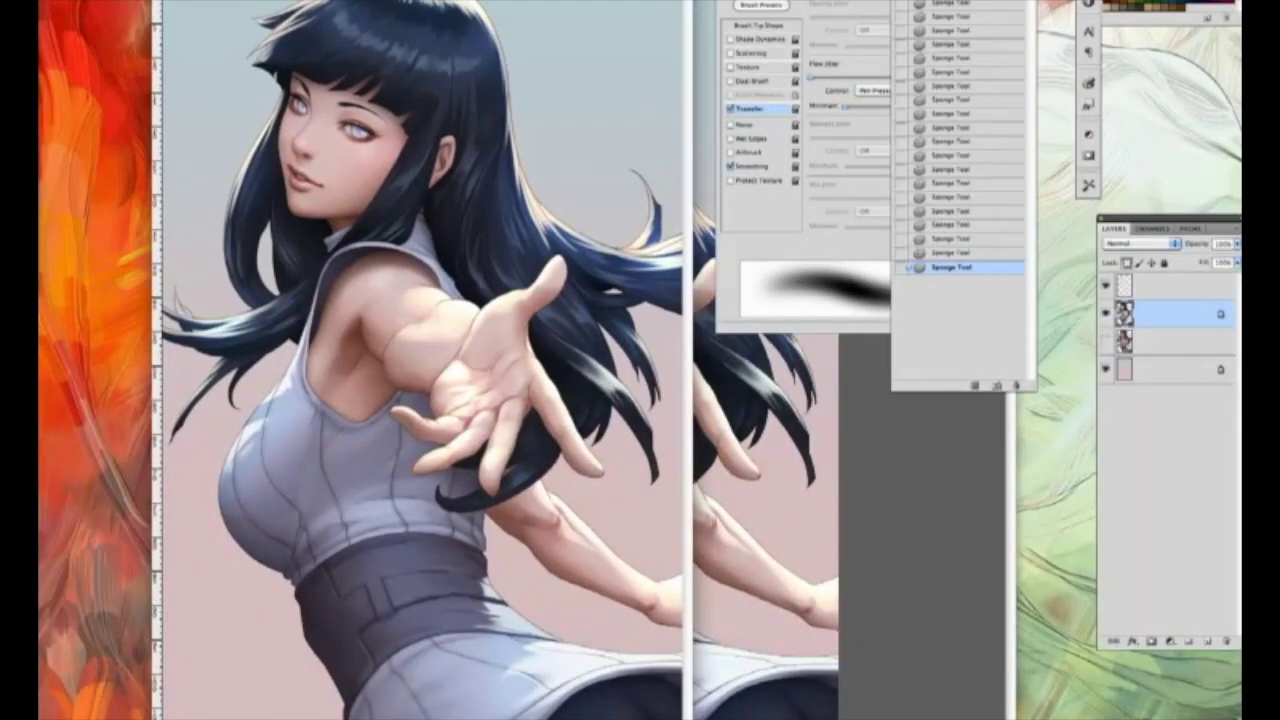
- Return to Photoshop and refine the outstretched arm and hand with Dodge and Burn strokes
left_click_drag(372, 314, 413, 435)
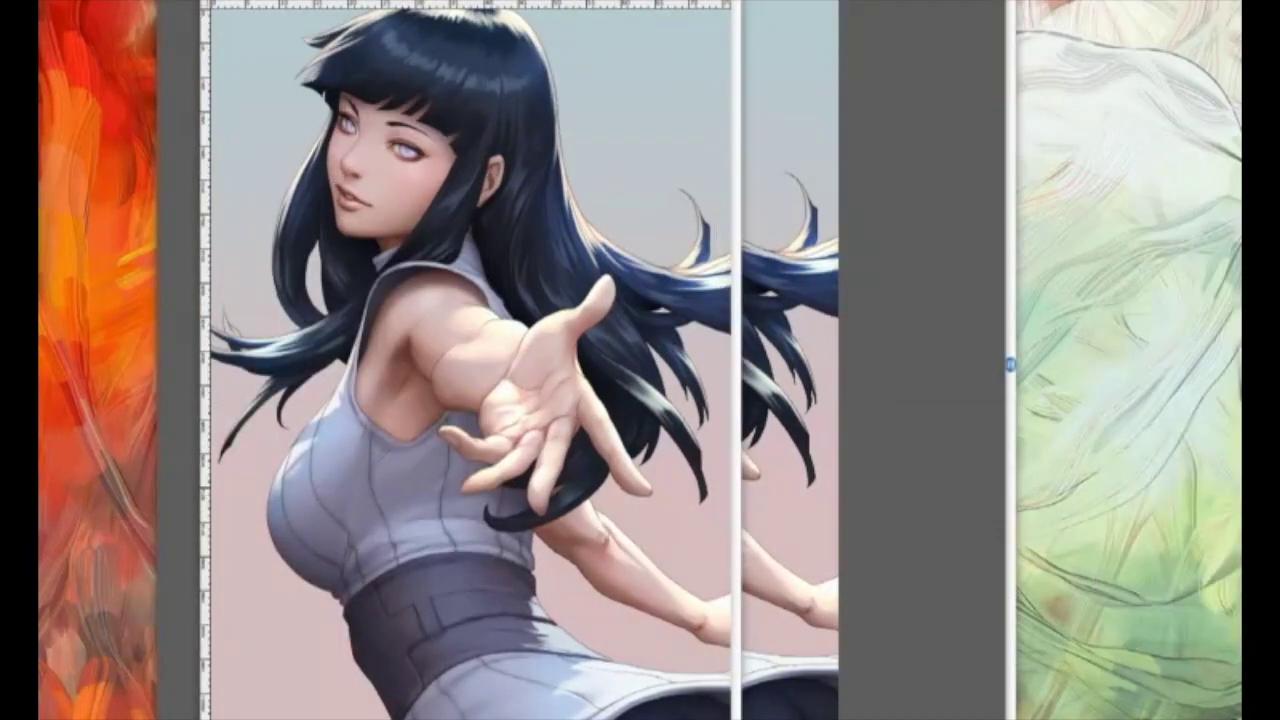
key("Tab")
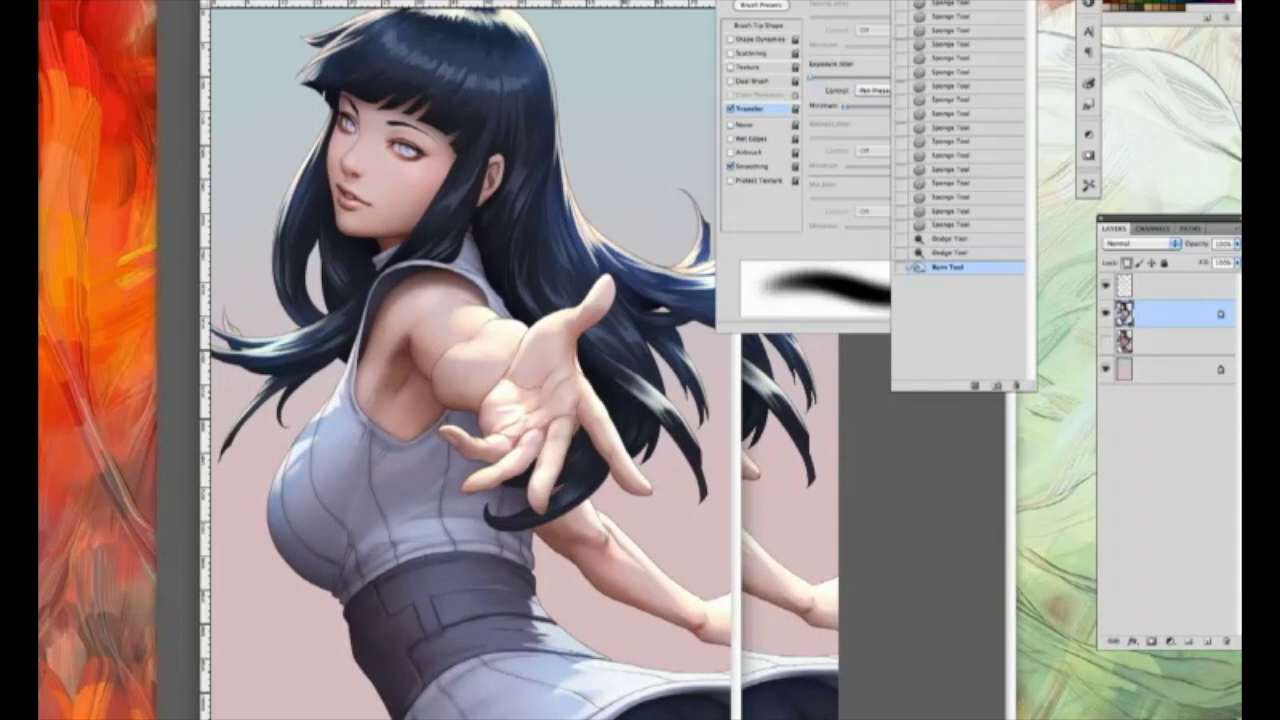
left_click_drag(546, 600, 562, 622)
left_click_drag(548, 602, 570, 630)
left_click_drag(550, 605, 578, 638)
left_click_drag(566, 622, 550, 596)
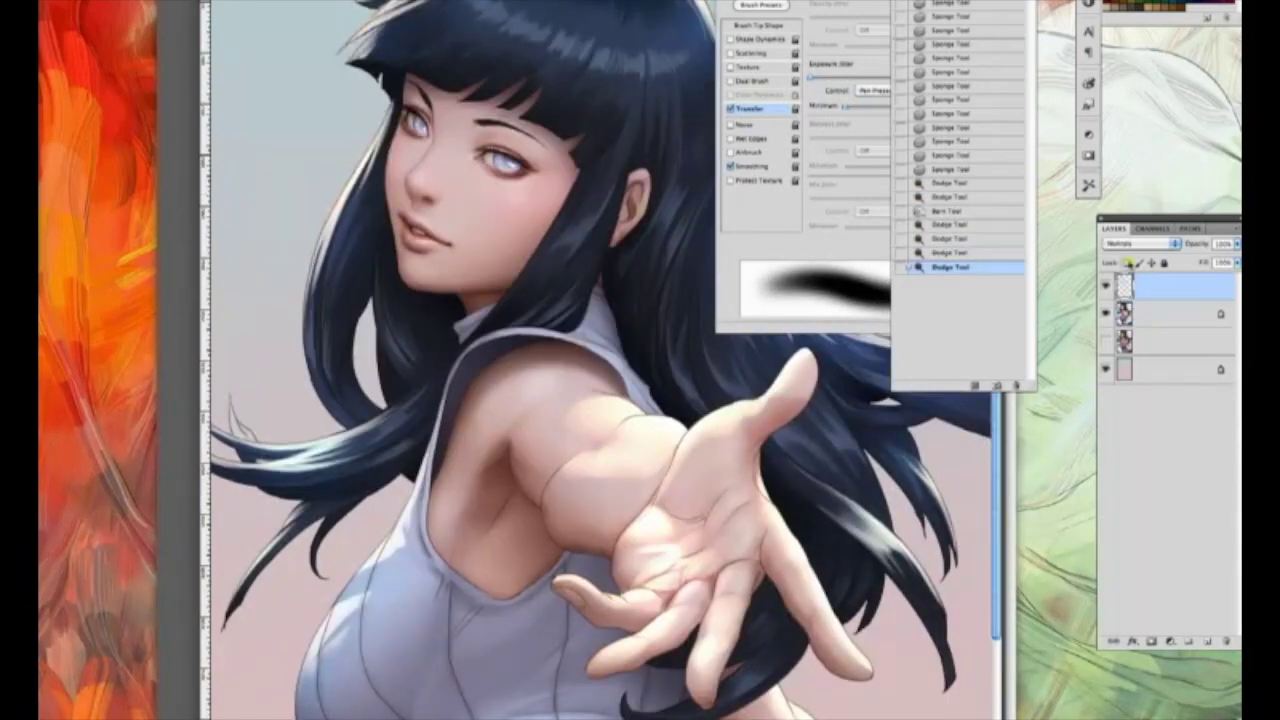
- Lock the line-art layer's transparent pixels and brush colour over the hair outlines beside the face
left_click(1128, 263)
key("b")
left_click_drag(368, 24, 350, 62)
left_click_drag(350, 110, 335, 138)
mouse_move(335, 204)
left_mouse_down()
mouse_move(350, 384)
mouse_move(296, 345)
left_mouse_up()
left_click_drag(650, 3, 688, 28)
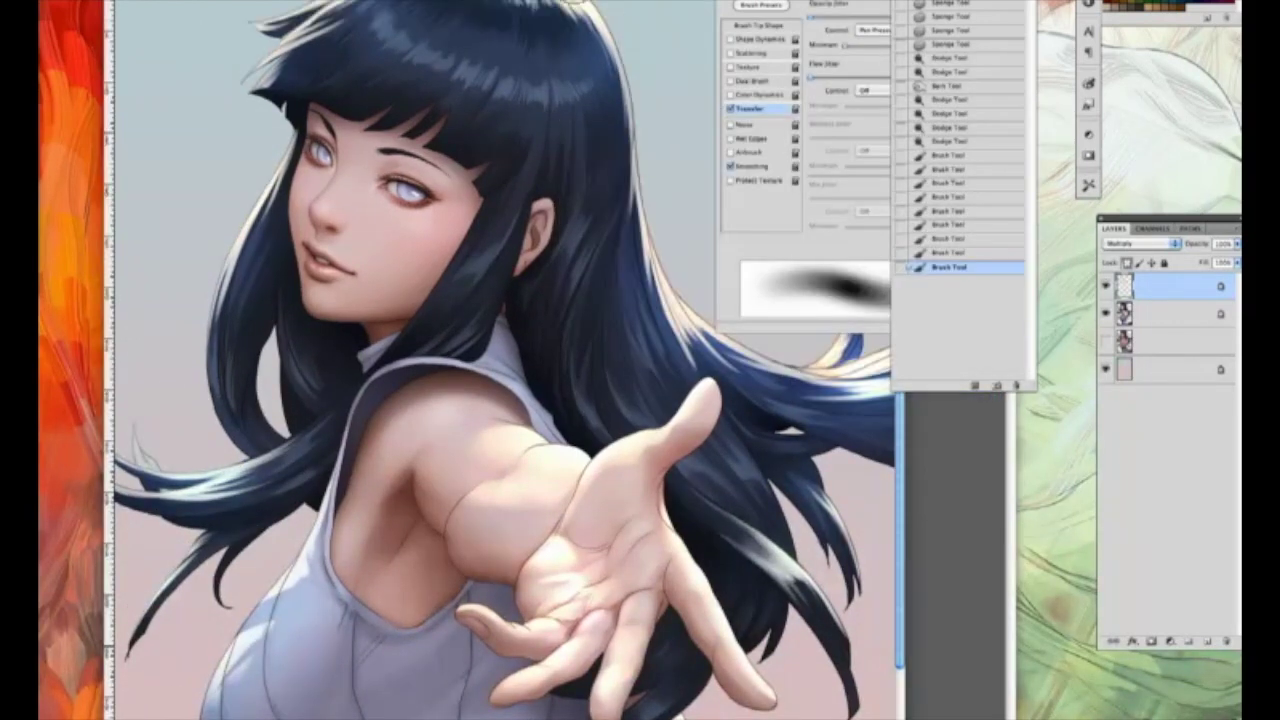
- Brush colour over the line art along the back of the hair, the collar and the outstretched hand
left_click_drag(600, 5, 630, 60)
left_click_drag(524, 306, 584, 358)
left_click_drag(692, 290, 684, 349)
left_click_drag(698, 602, 696, 622)
key("super+minus")
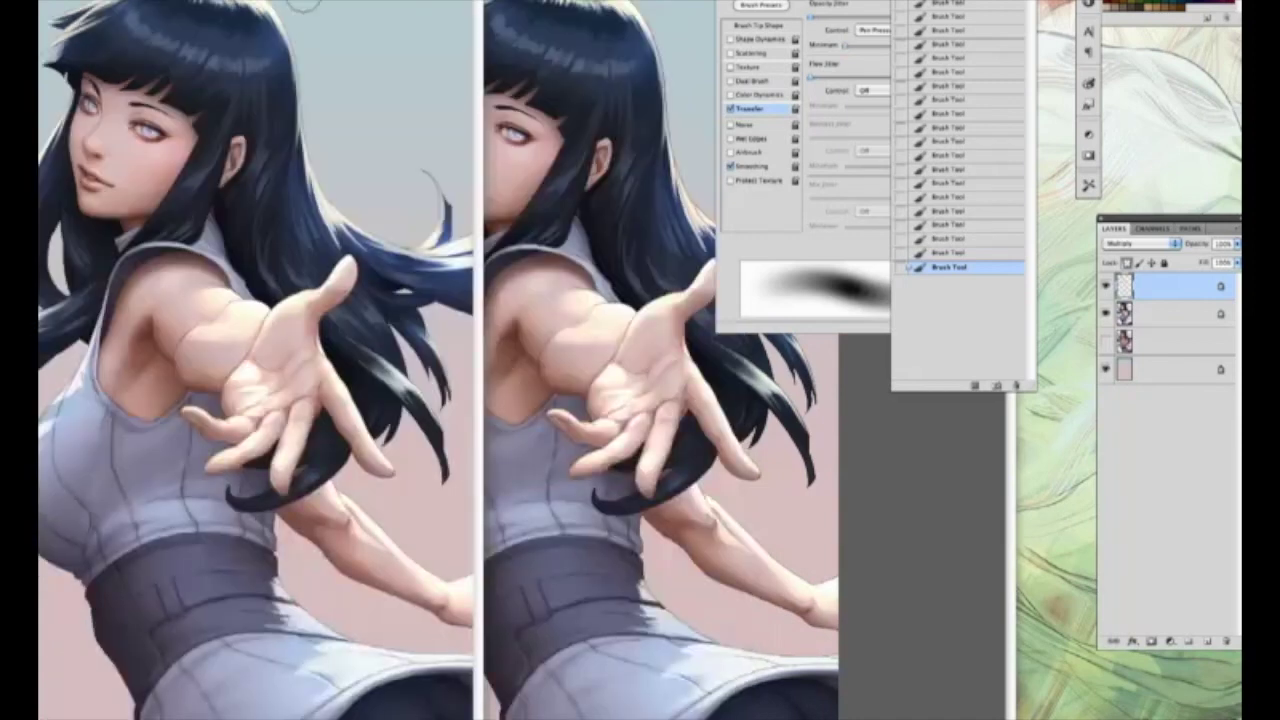
left_click_drag(330, 2, 579, 2)
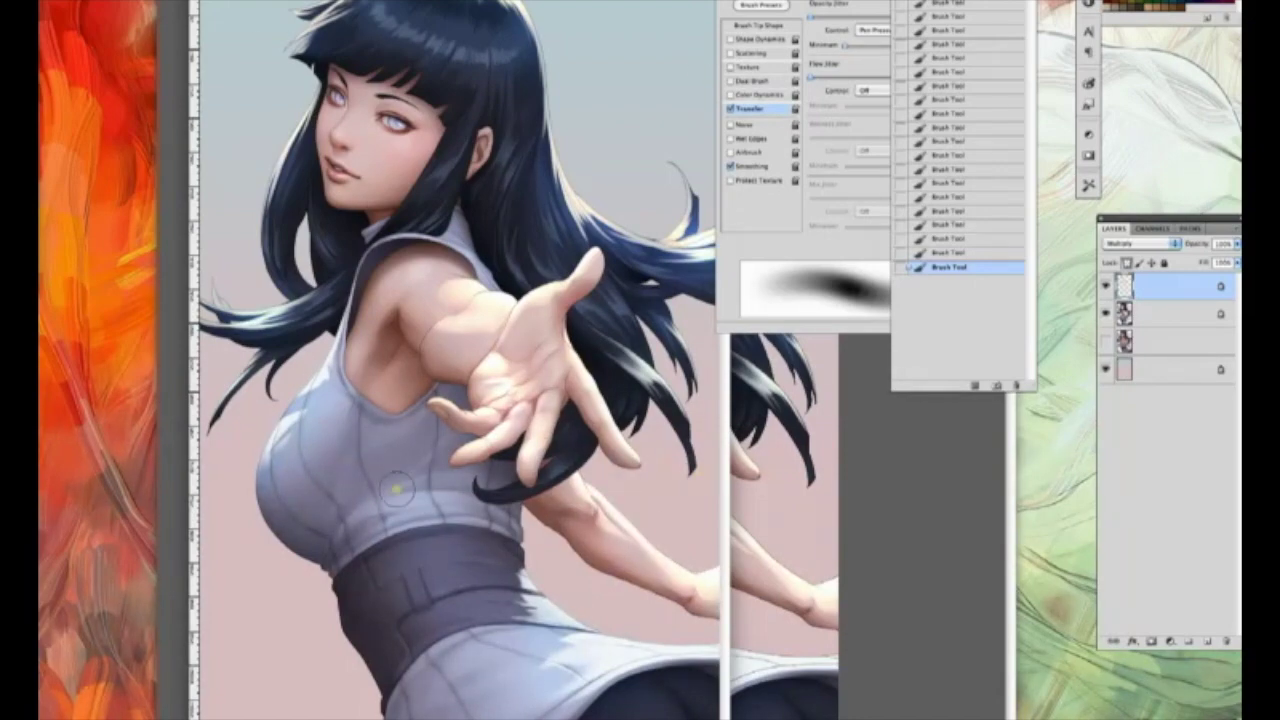
- Burn the line art around the eyes darker and check the figure without the interface
key("super+plus")
key("super+plus")
left_click_drag(404, 85, 278, 283)
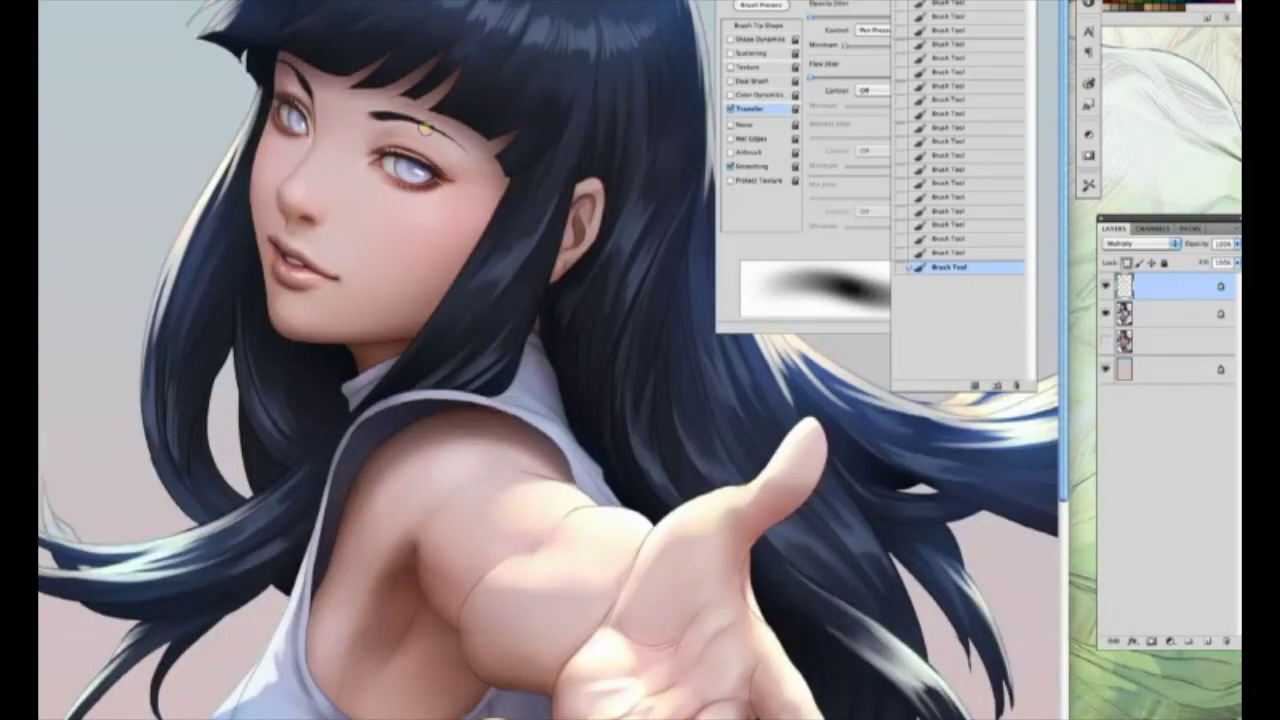
key("o")
left_click_drag(282, 100, 294, 108)
left_click_drag(290, 105, 301, 114)
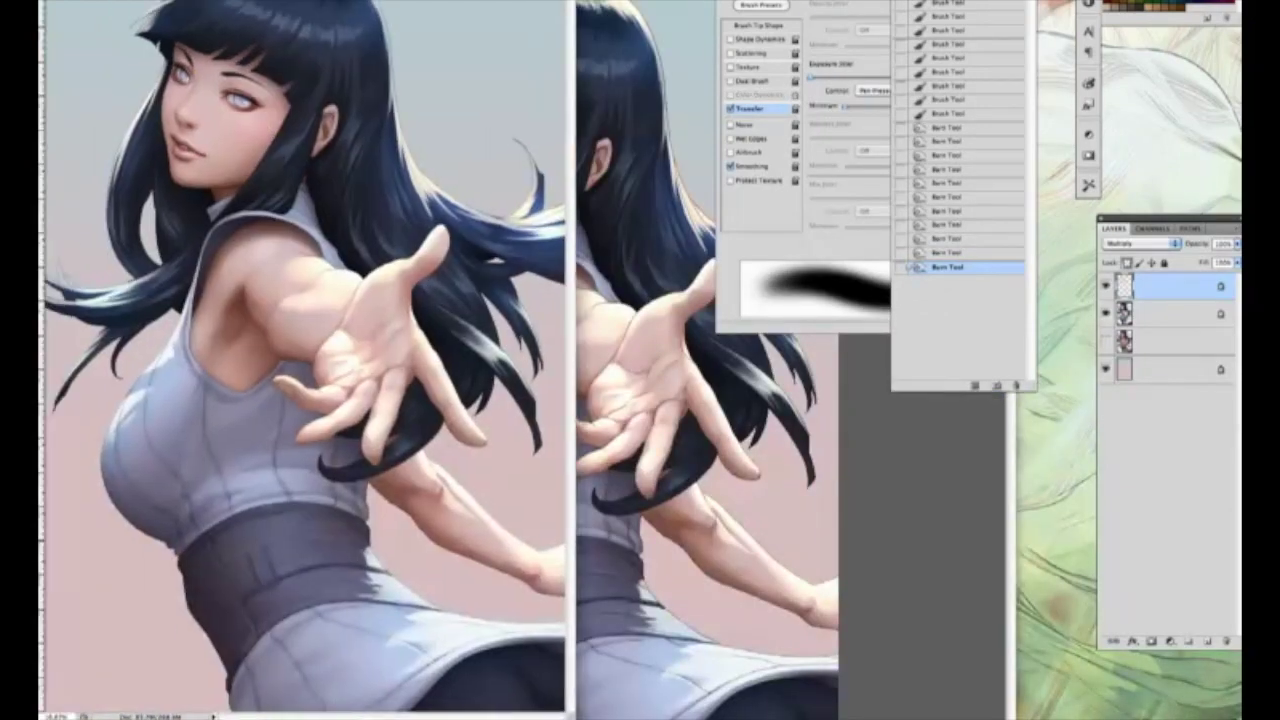
key("Tab")
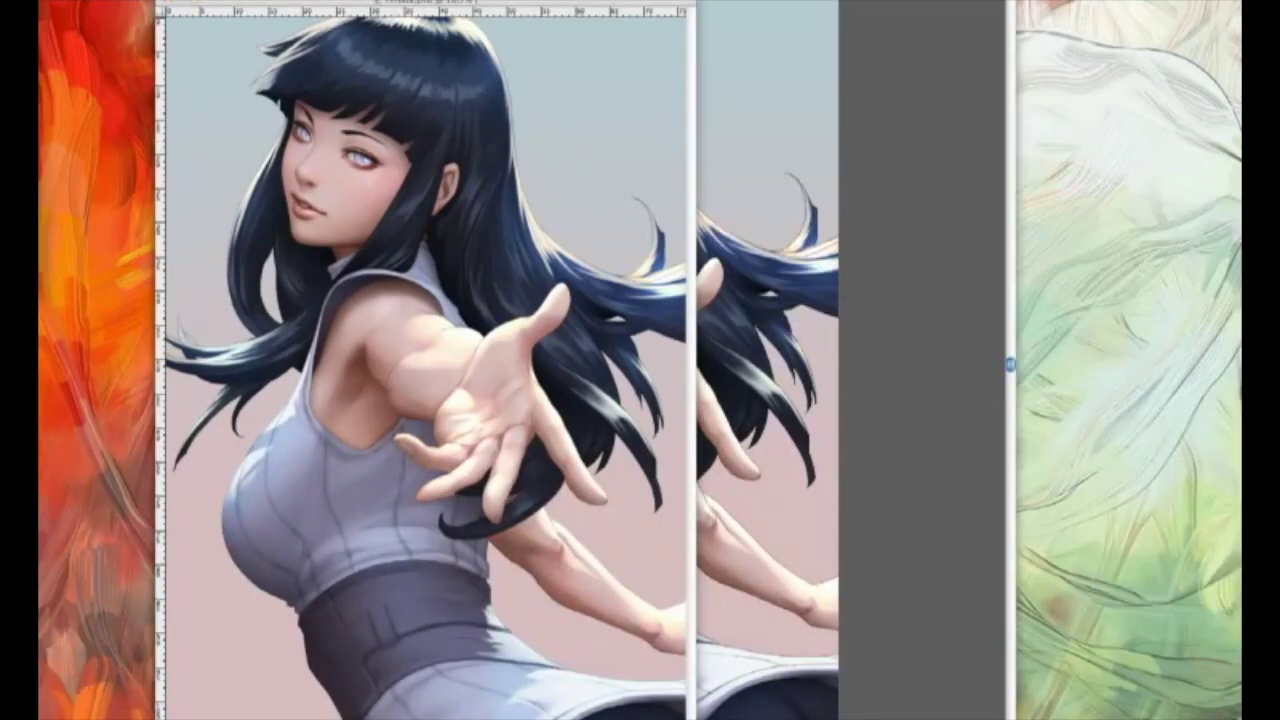
- Burn shadows on the painted layer along the lower waist sash and review the whole figure
key("Tab")
left_click(1165, 314)
mouse_move(378, 650)
left_mouse_down()
mouse_move(406, 629)
mouse_move(369, 663)
mouse_move(400, 640)
left_mouse_up()
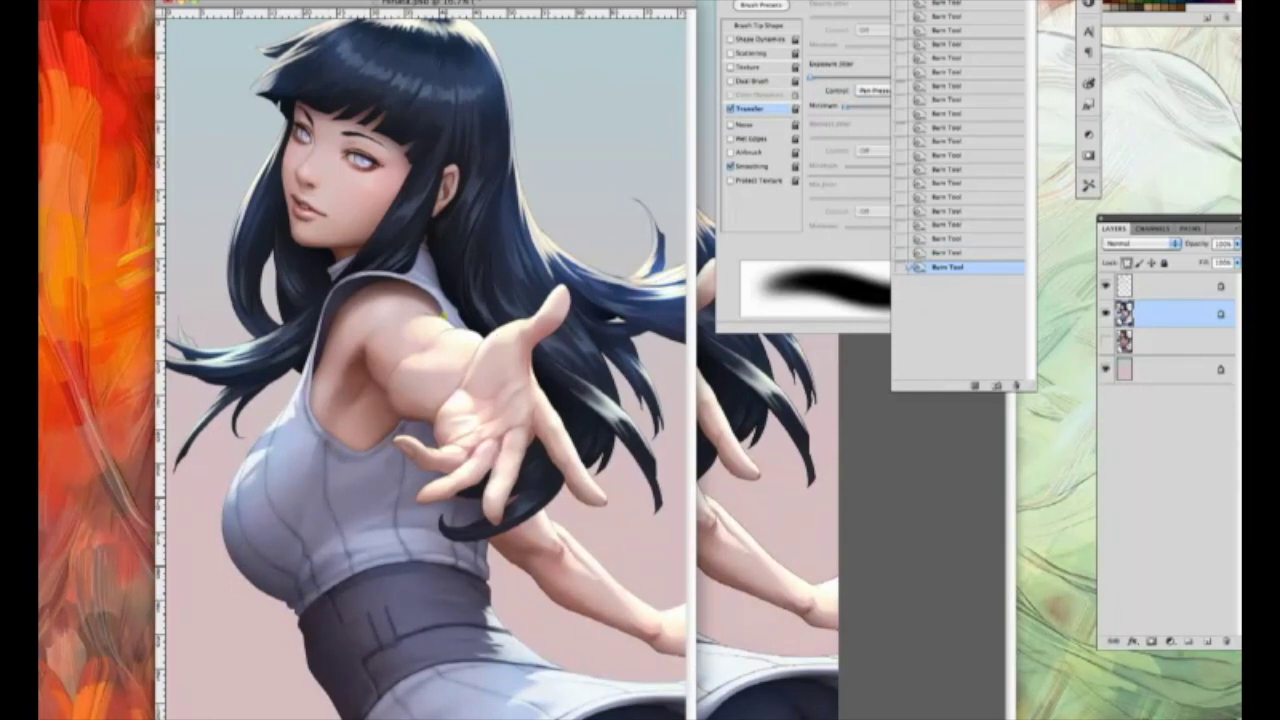
key("Tab")
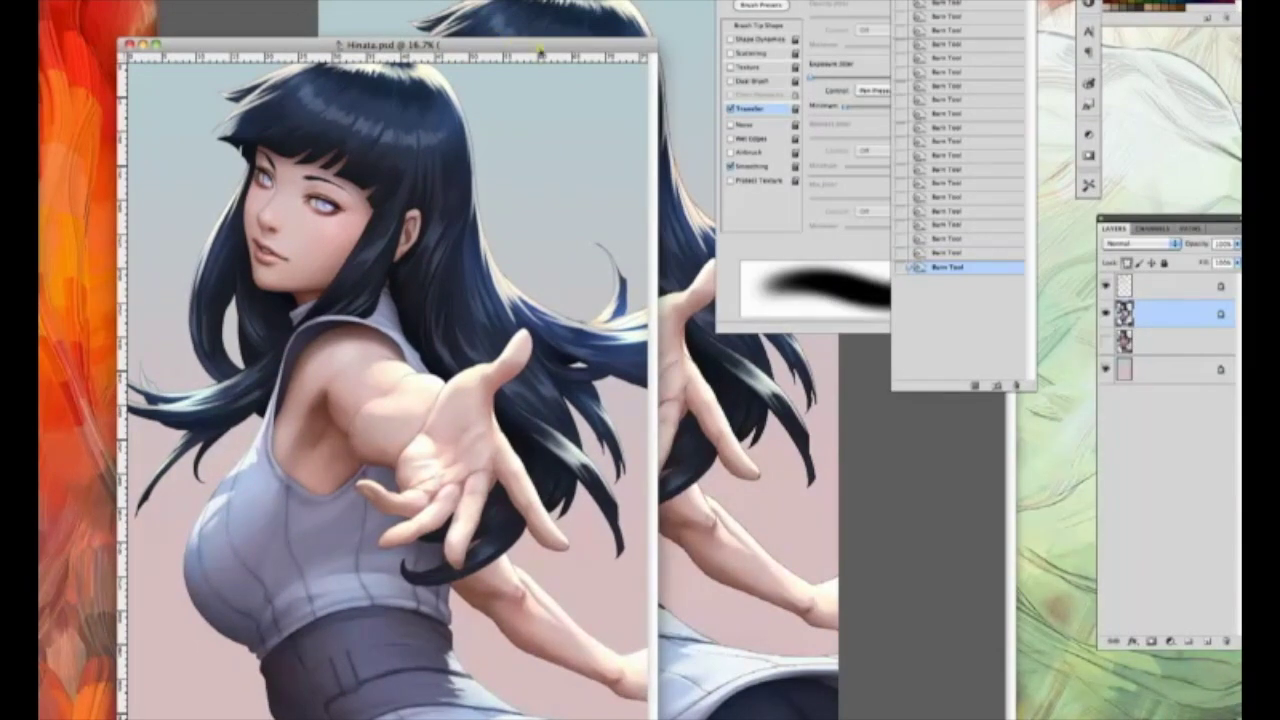
- Reposition the document window to review the figure and adjust the painted layer's Levels
left_click_drag(540, 50, 478, 10)
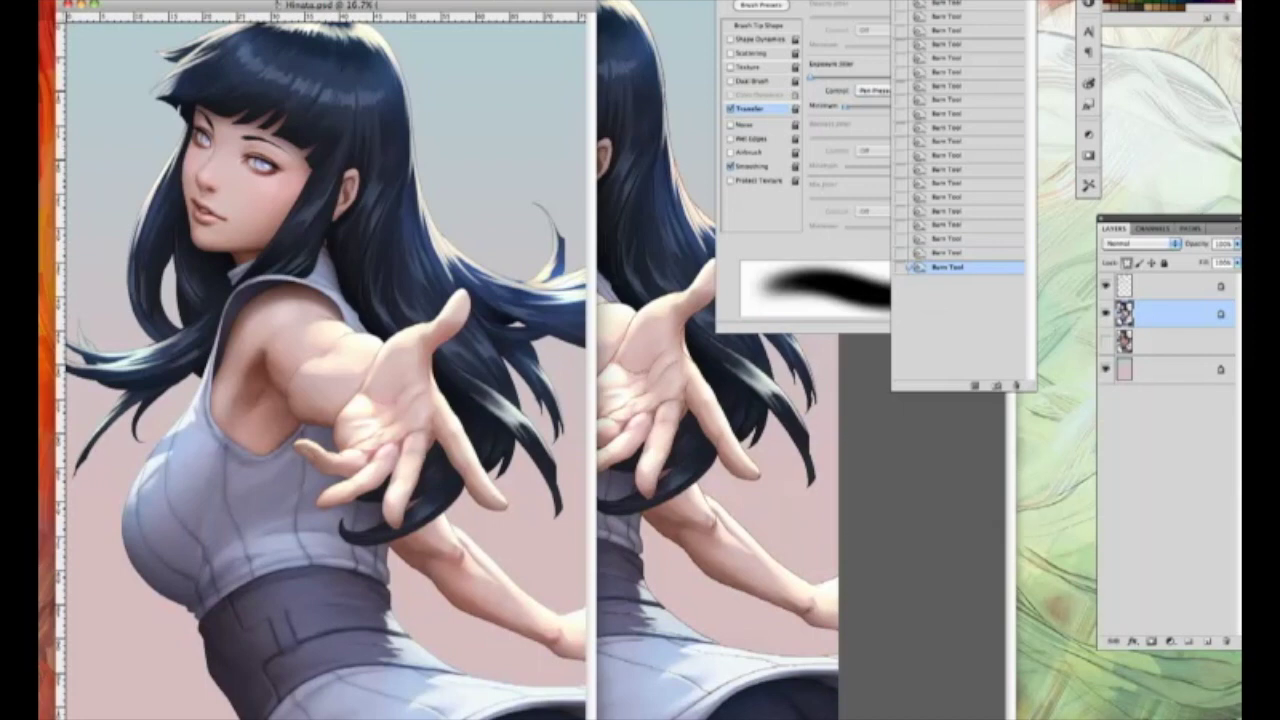
left_click_drag(399, 18, 383, 18)
key("[")
key("[")
key("[")
key("[")
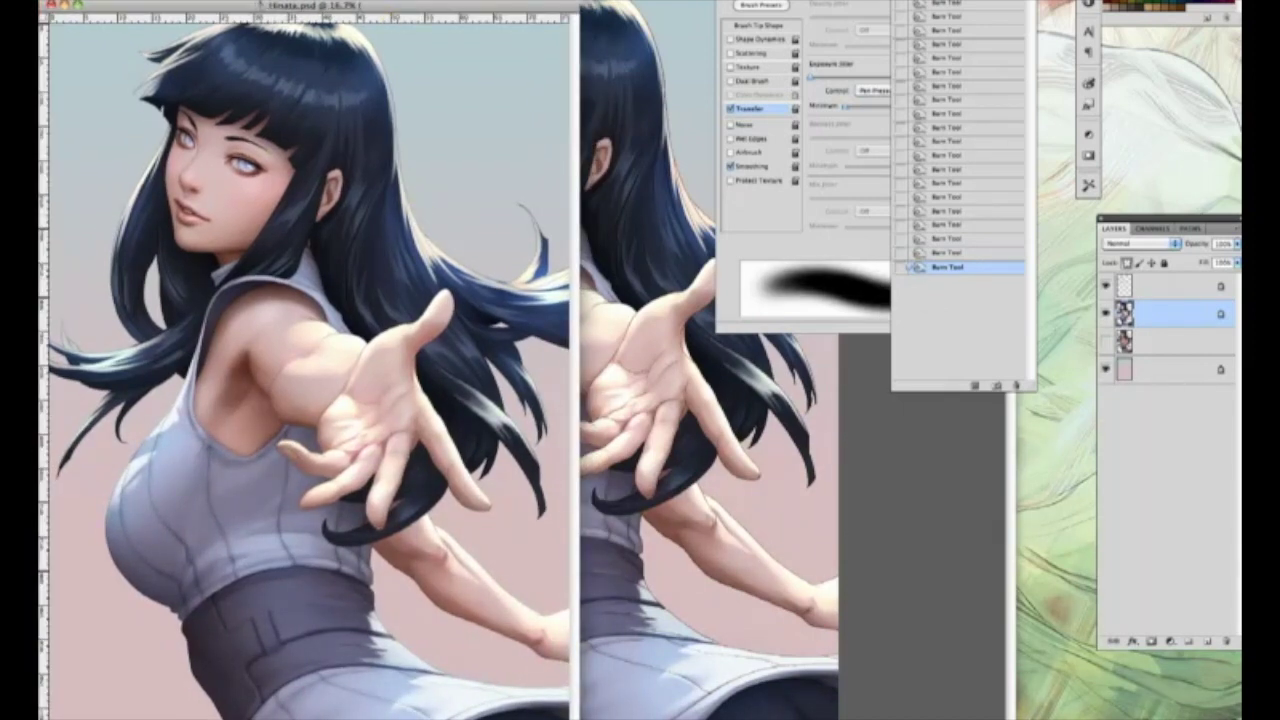
key("Tab")
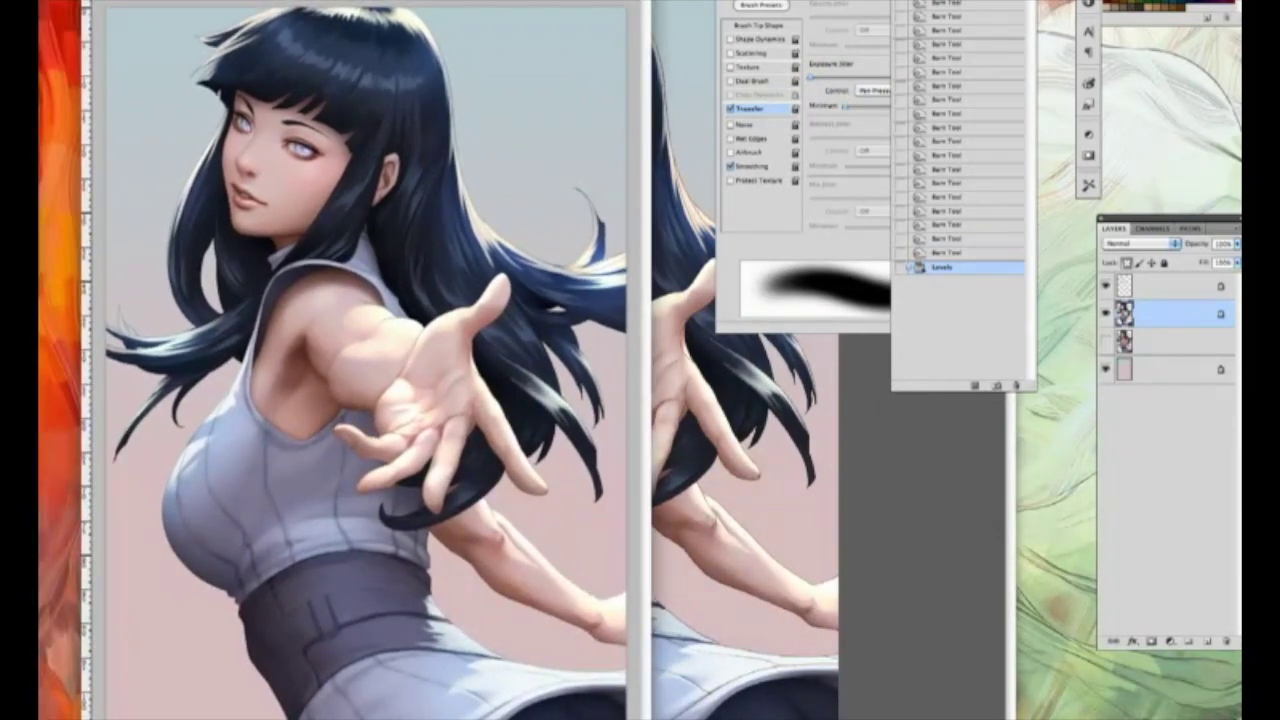
- Select the shoulder and underarm skin with the Magic Wand on the line-art layer and expand the selection
key("alt+bracketright")
key("v")
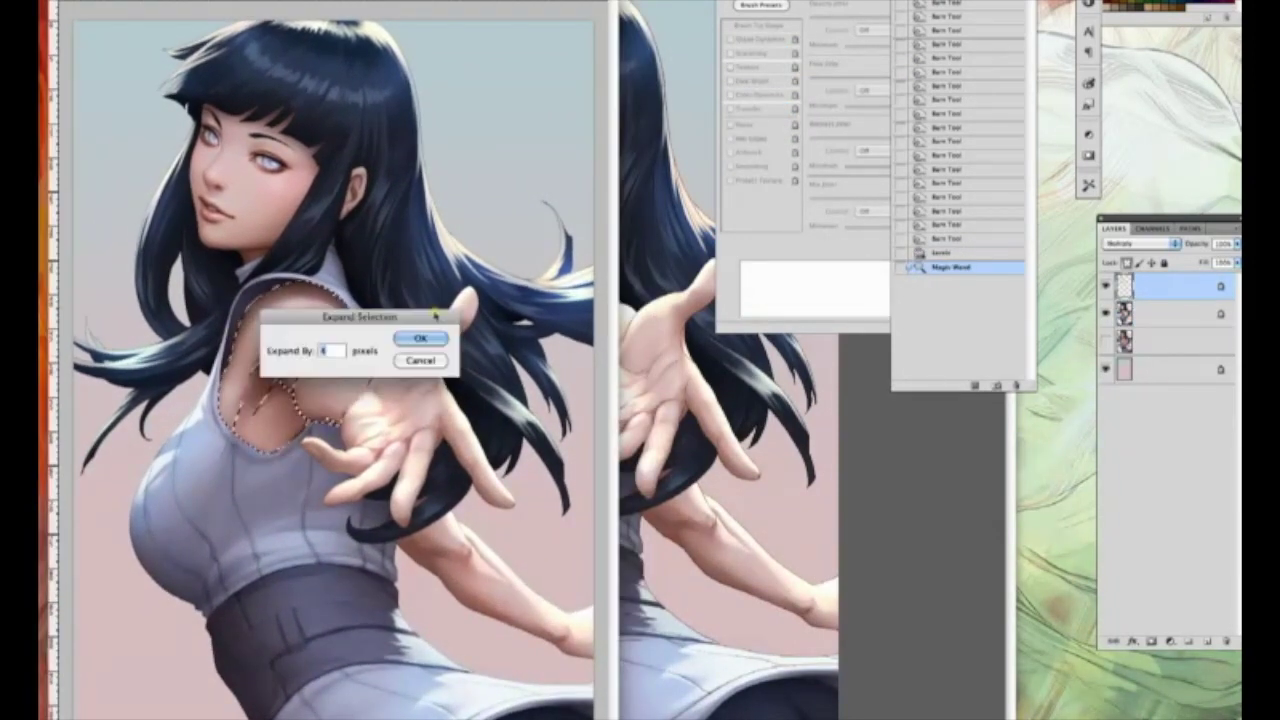
key("Return")
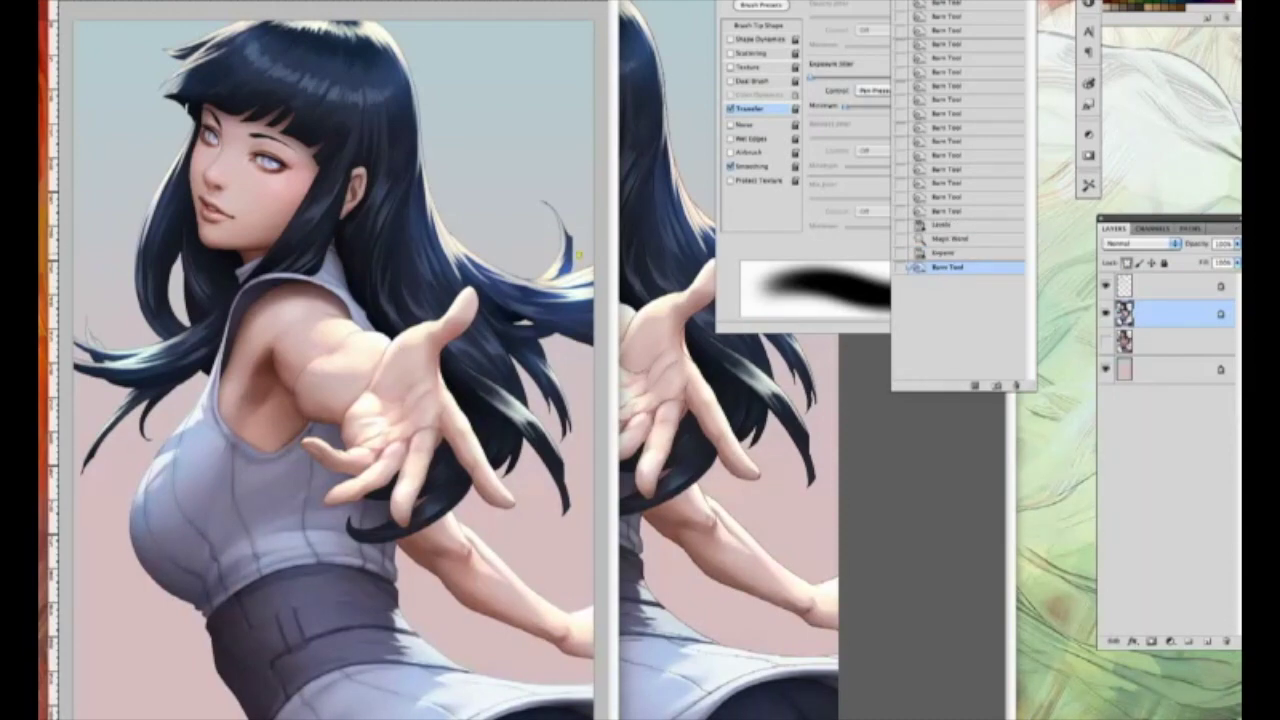